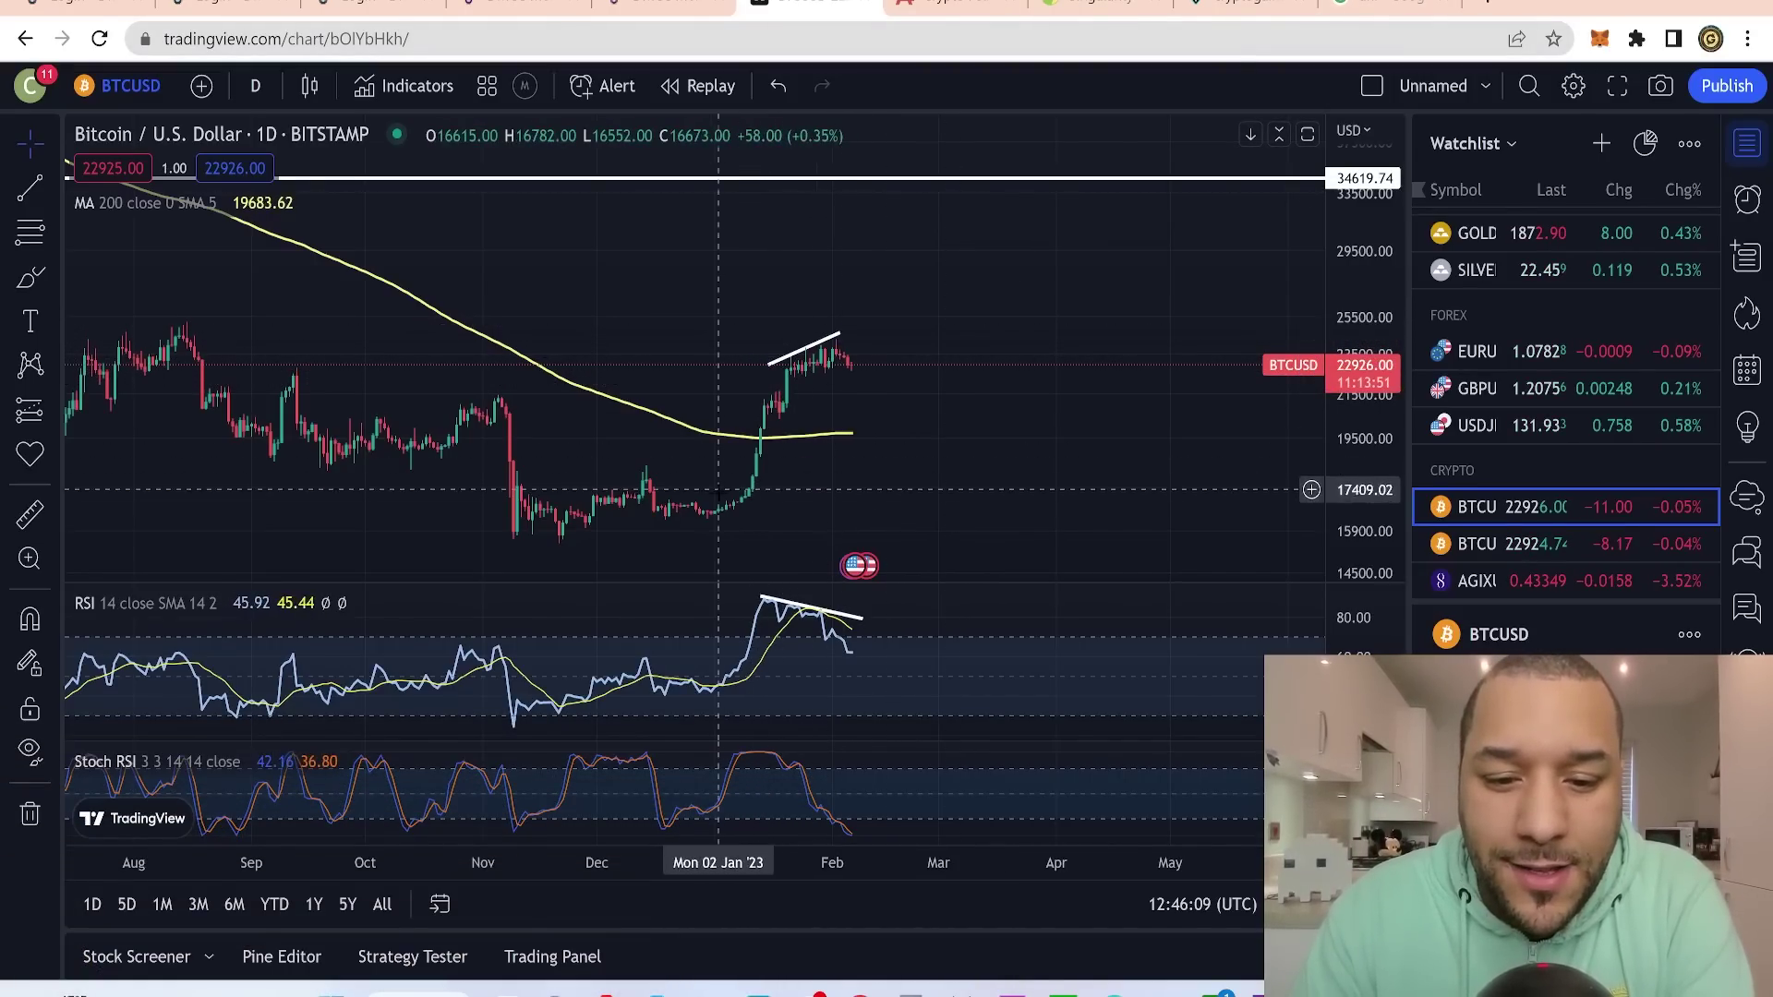
left_click_drag(932, 428, 1031, 455)
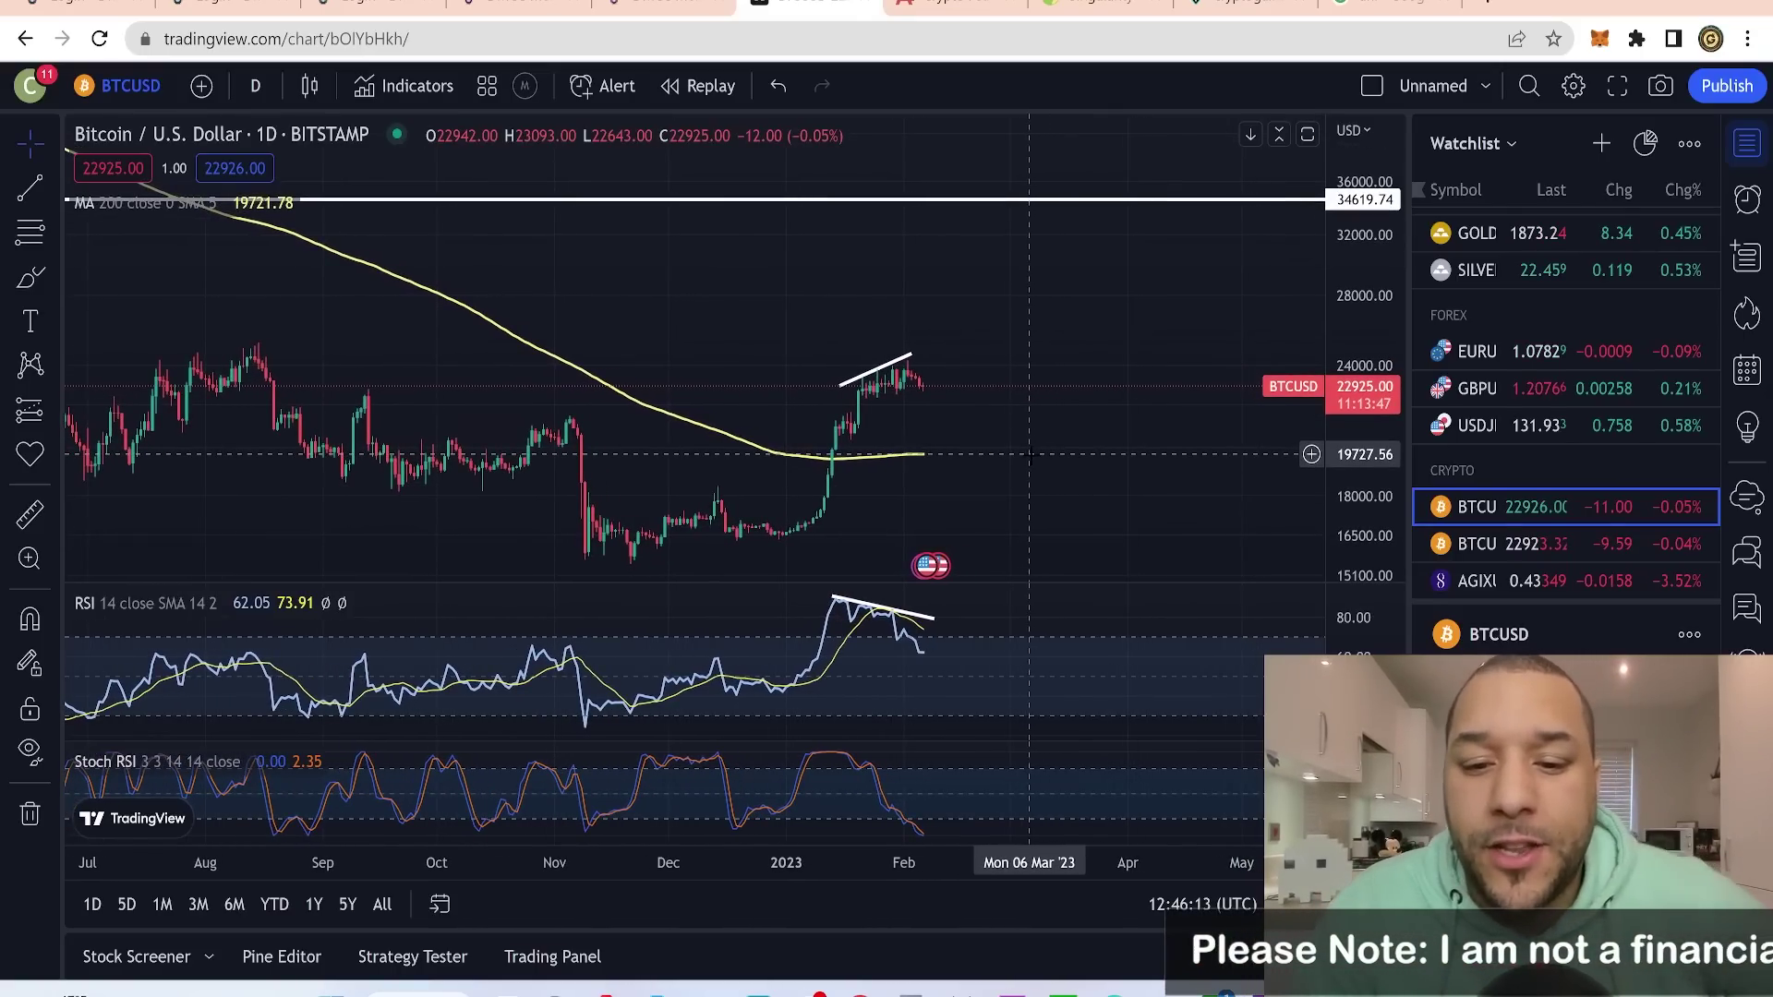
right_click(1030, 453)
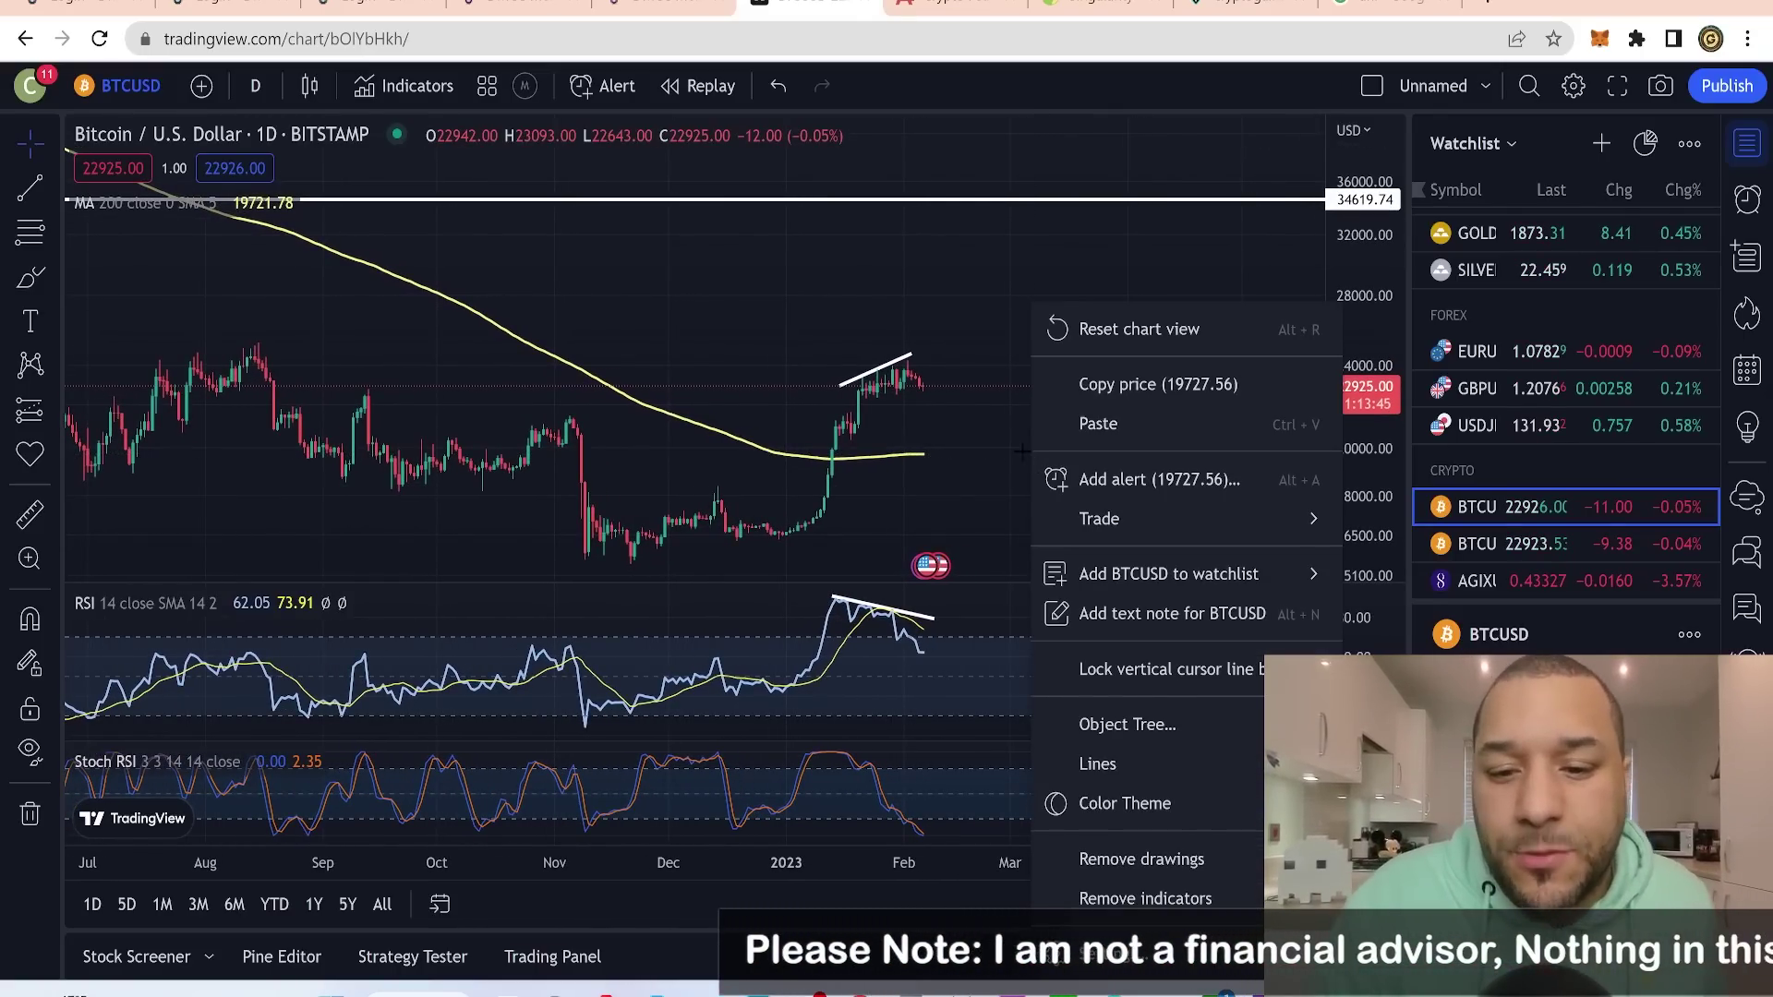
left_click(912, 431)
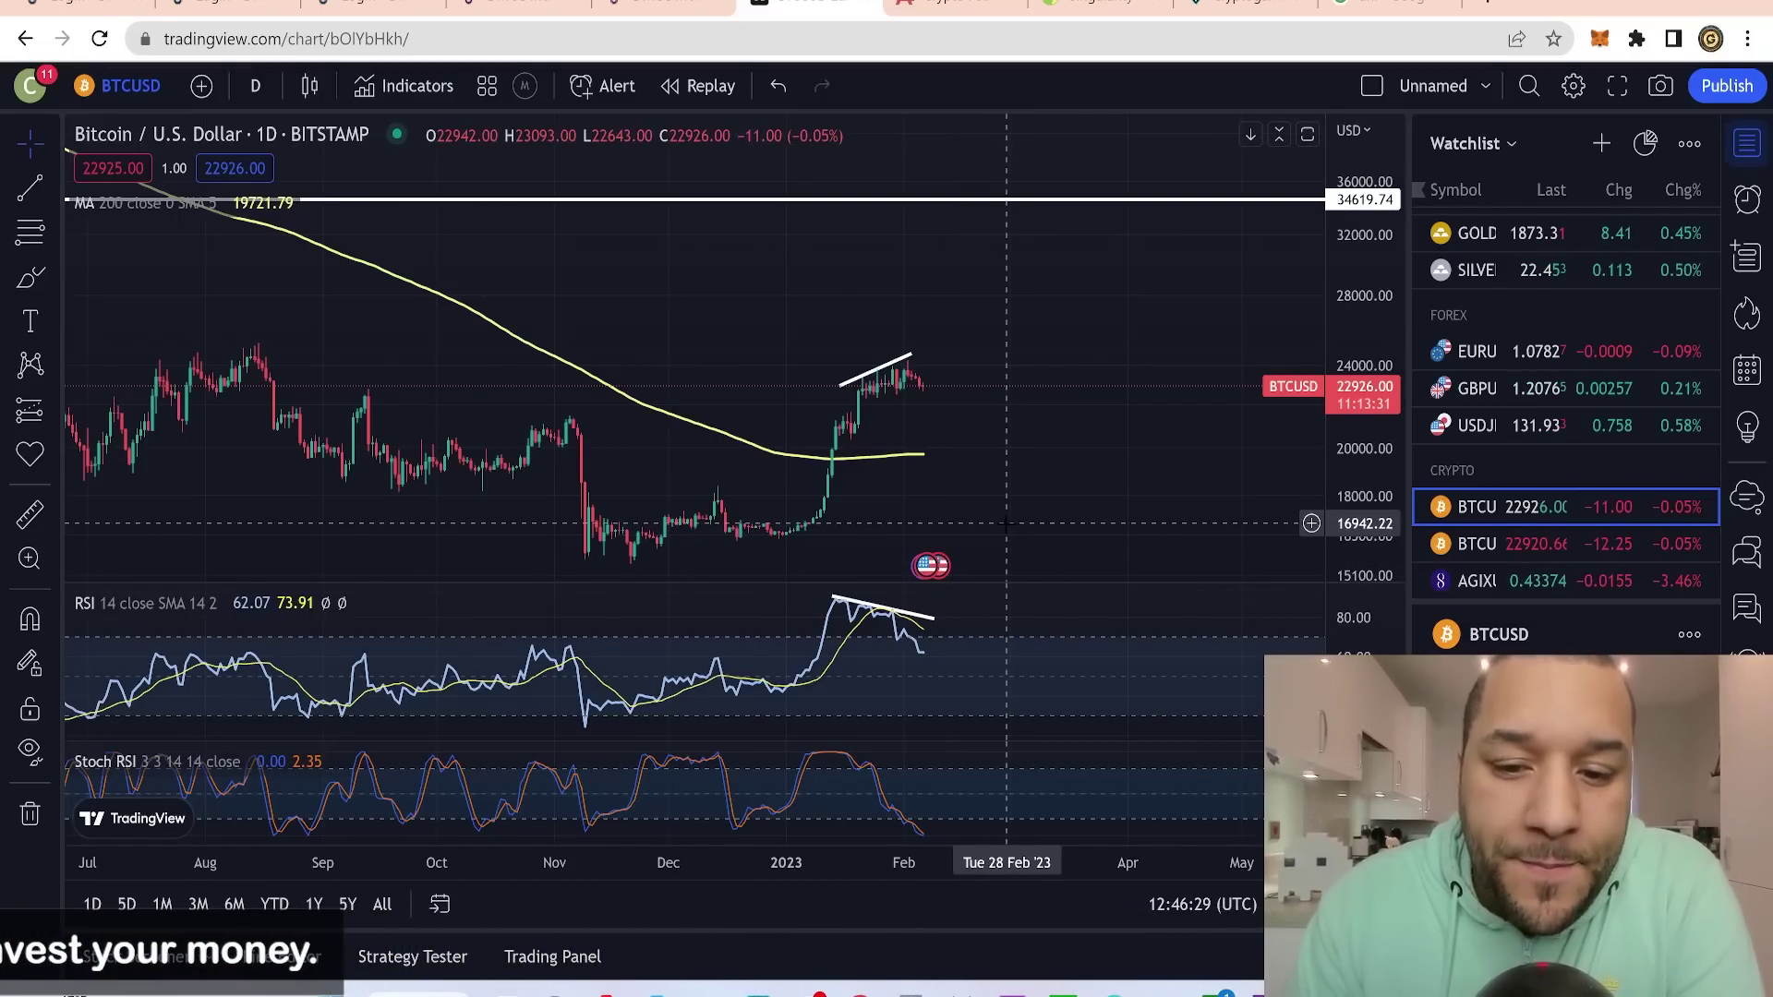
- Brush a downward stroke from the latest BTCUSD candles to the 200-day moving average near 20000, coloured red and 2px thick
left_click_drag(999, 523, 981, 507)
scroll(981, 508, "right", 3)
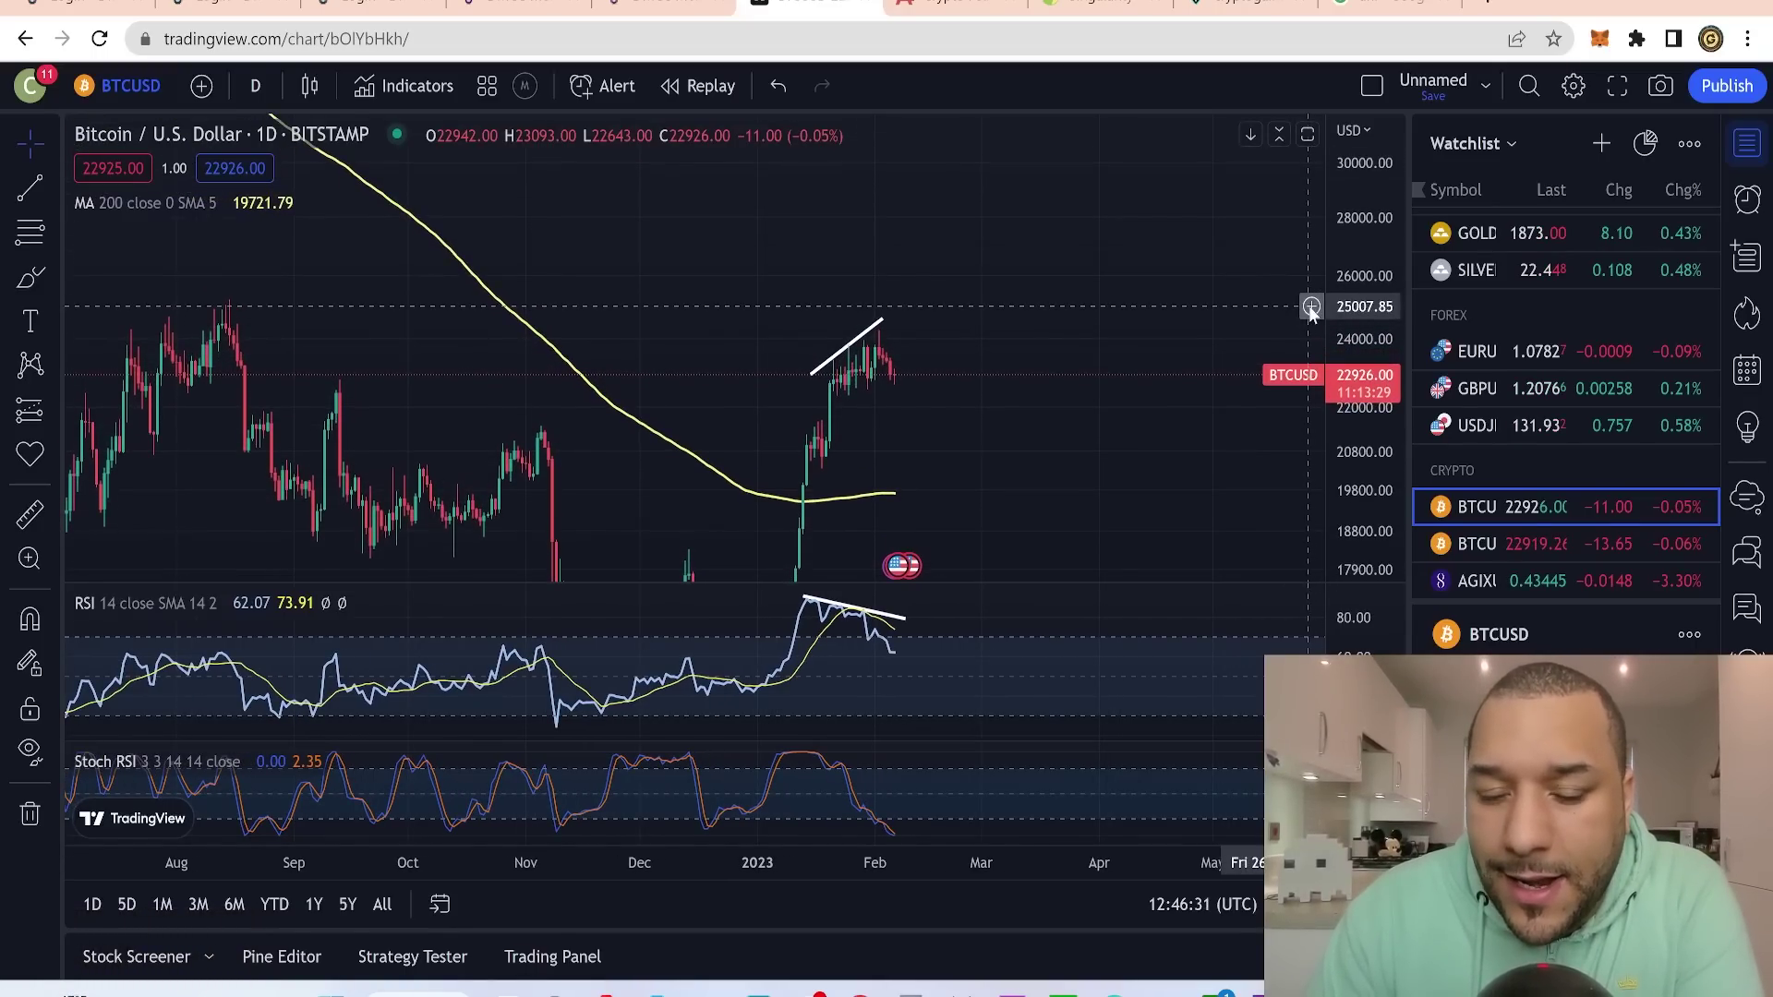
scroll(1141, 417, "right", 3)
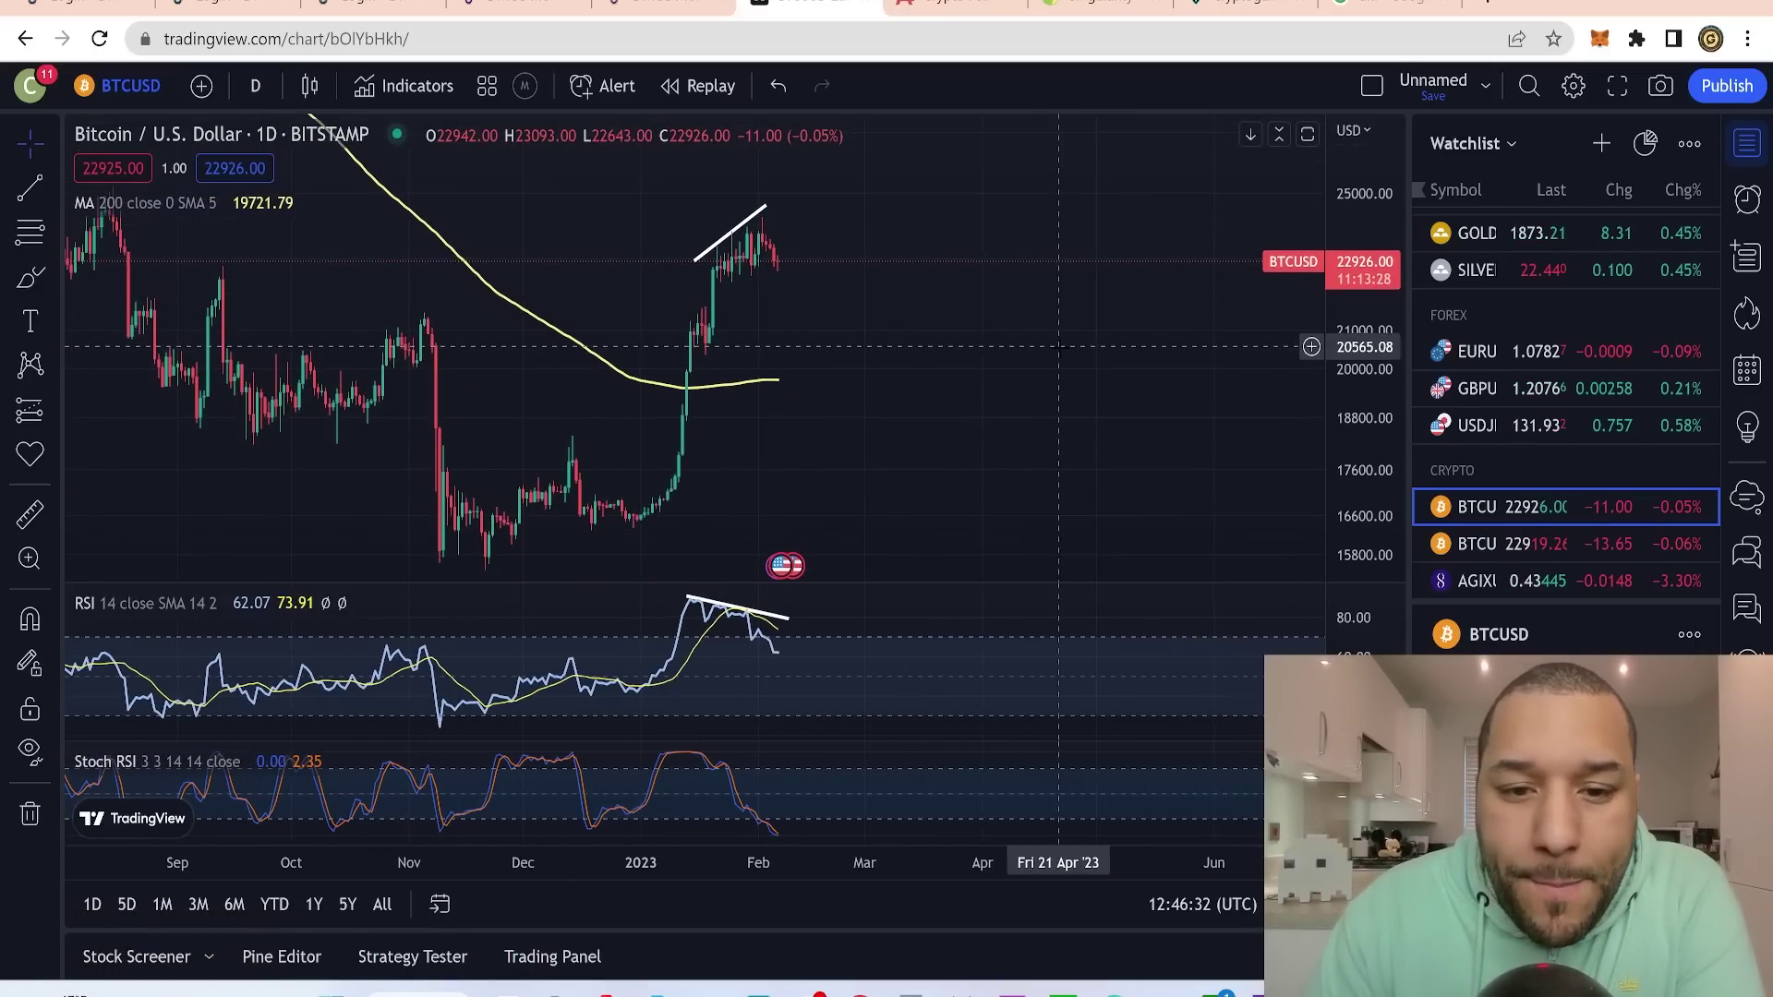
left_click(30, 277)
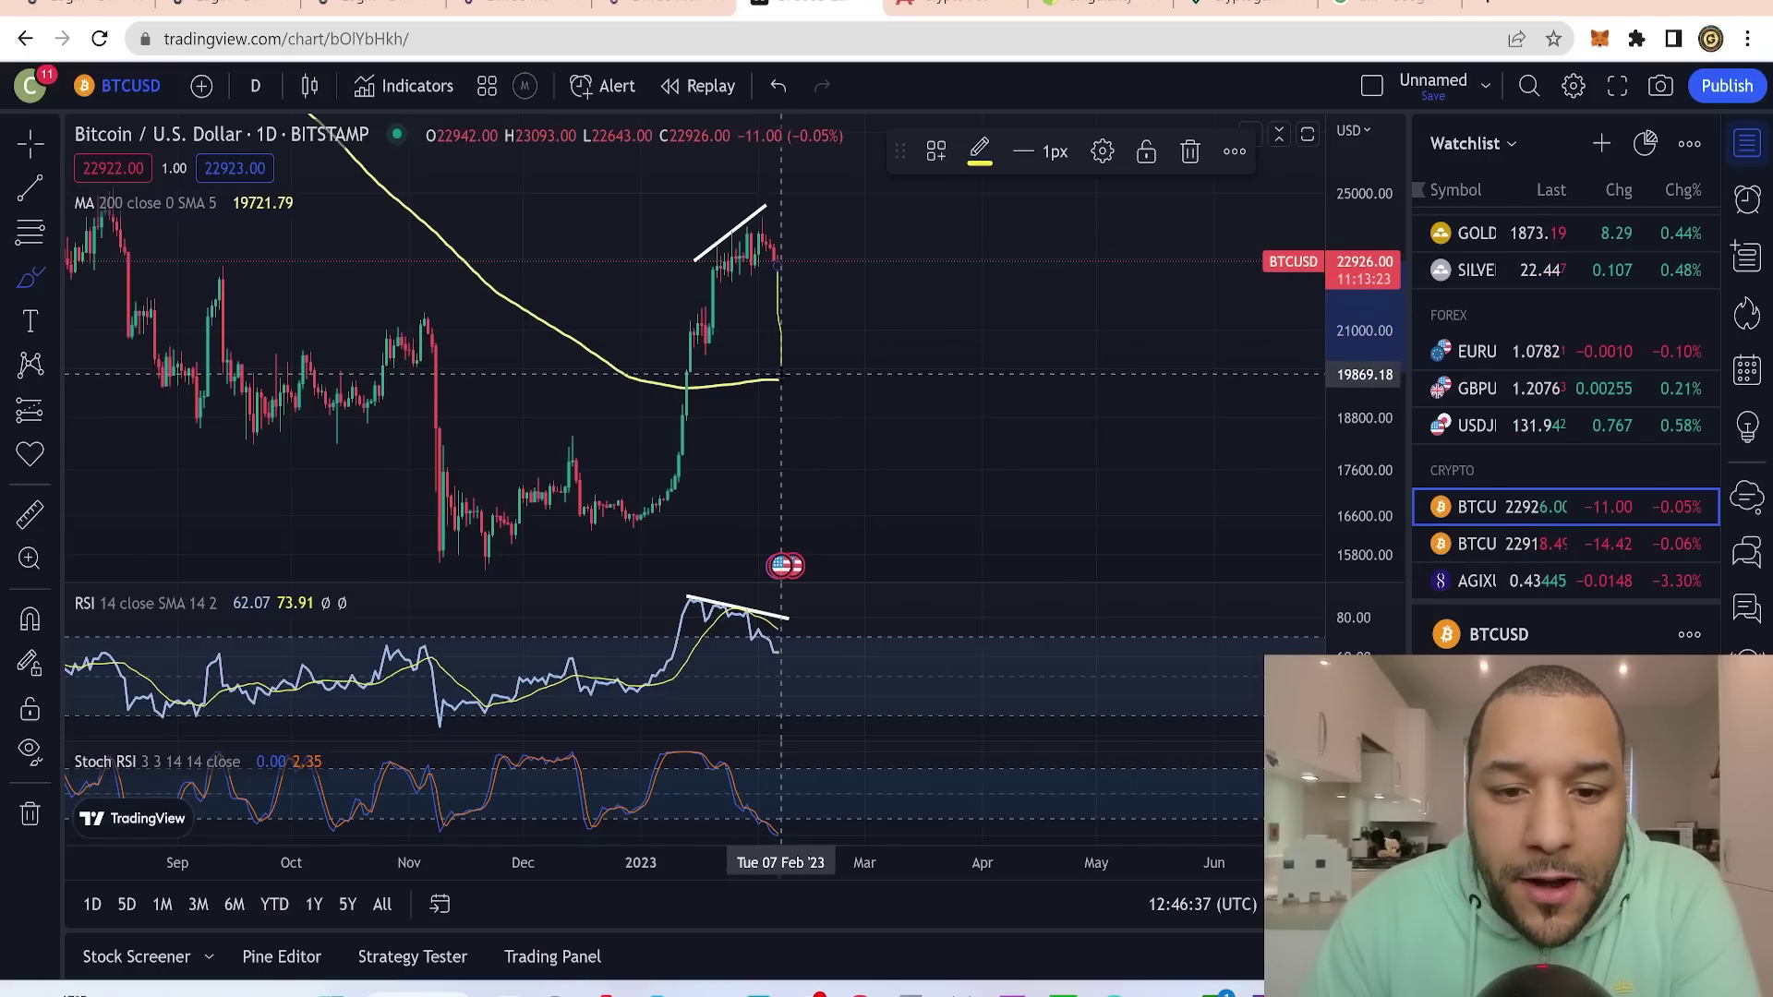
left_click_drag(781, 366, 781, 373)
left_click(979, 153)
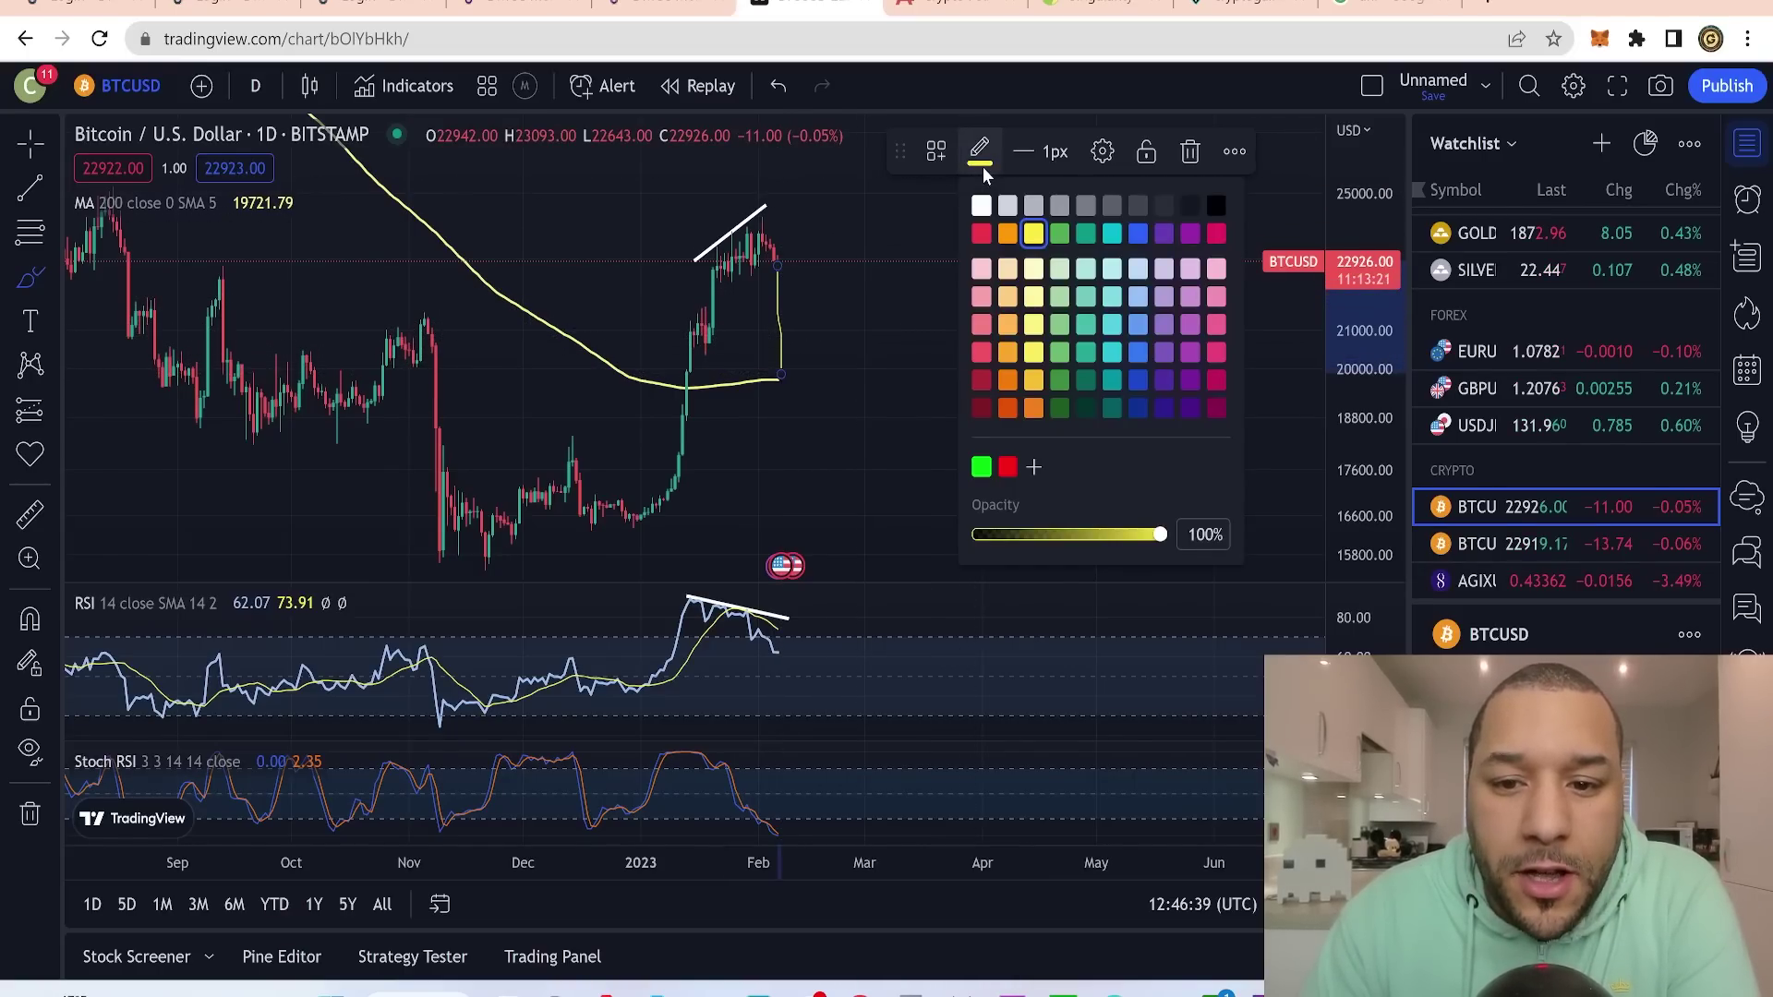
left_click(982, 236)
left_click(1030, 154)
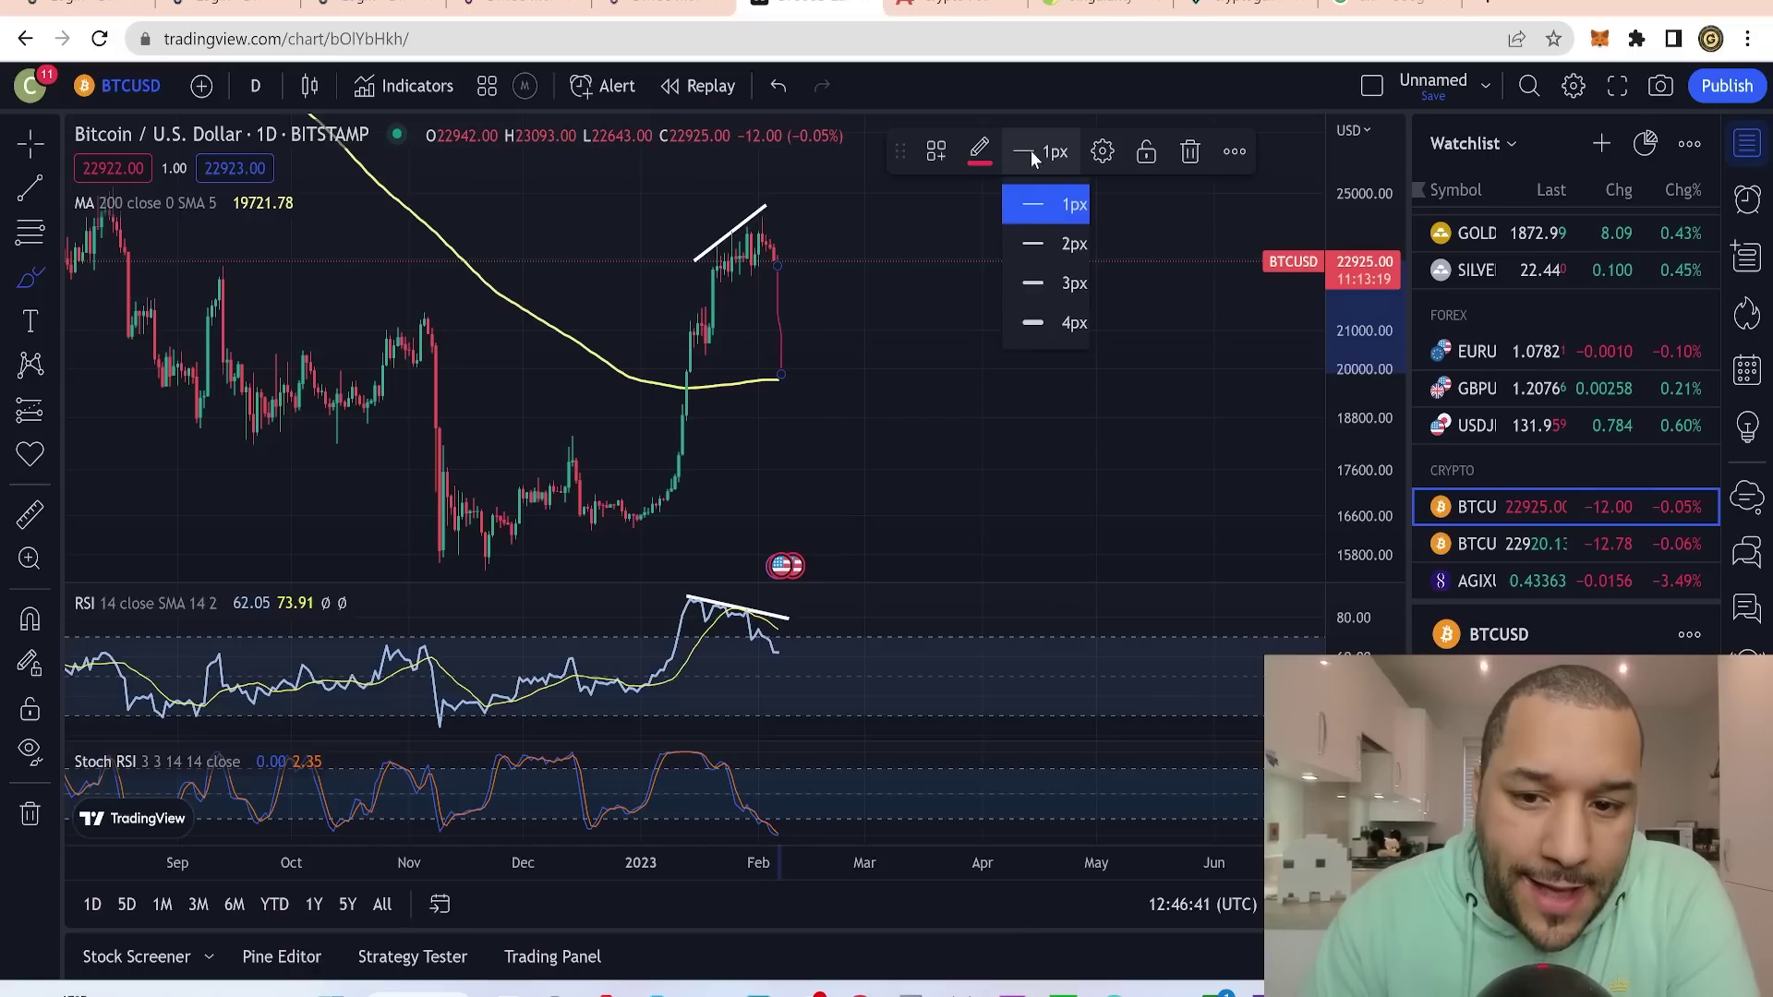
left_click(1027, 245)
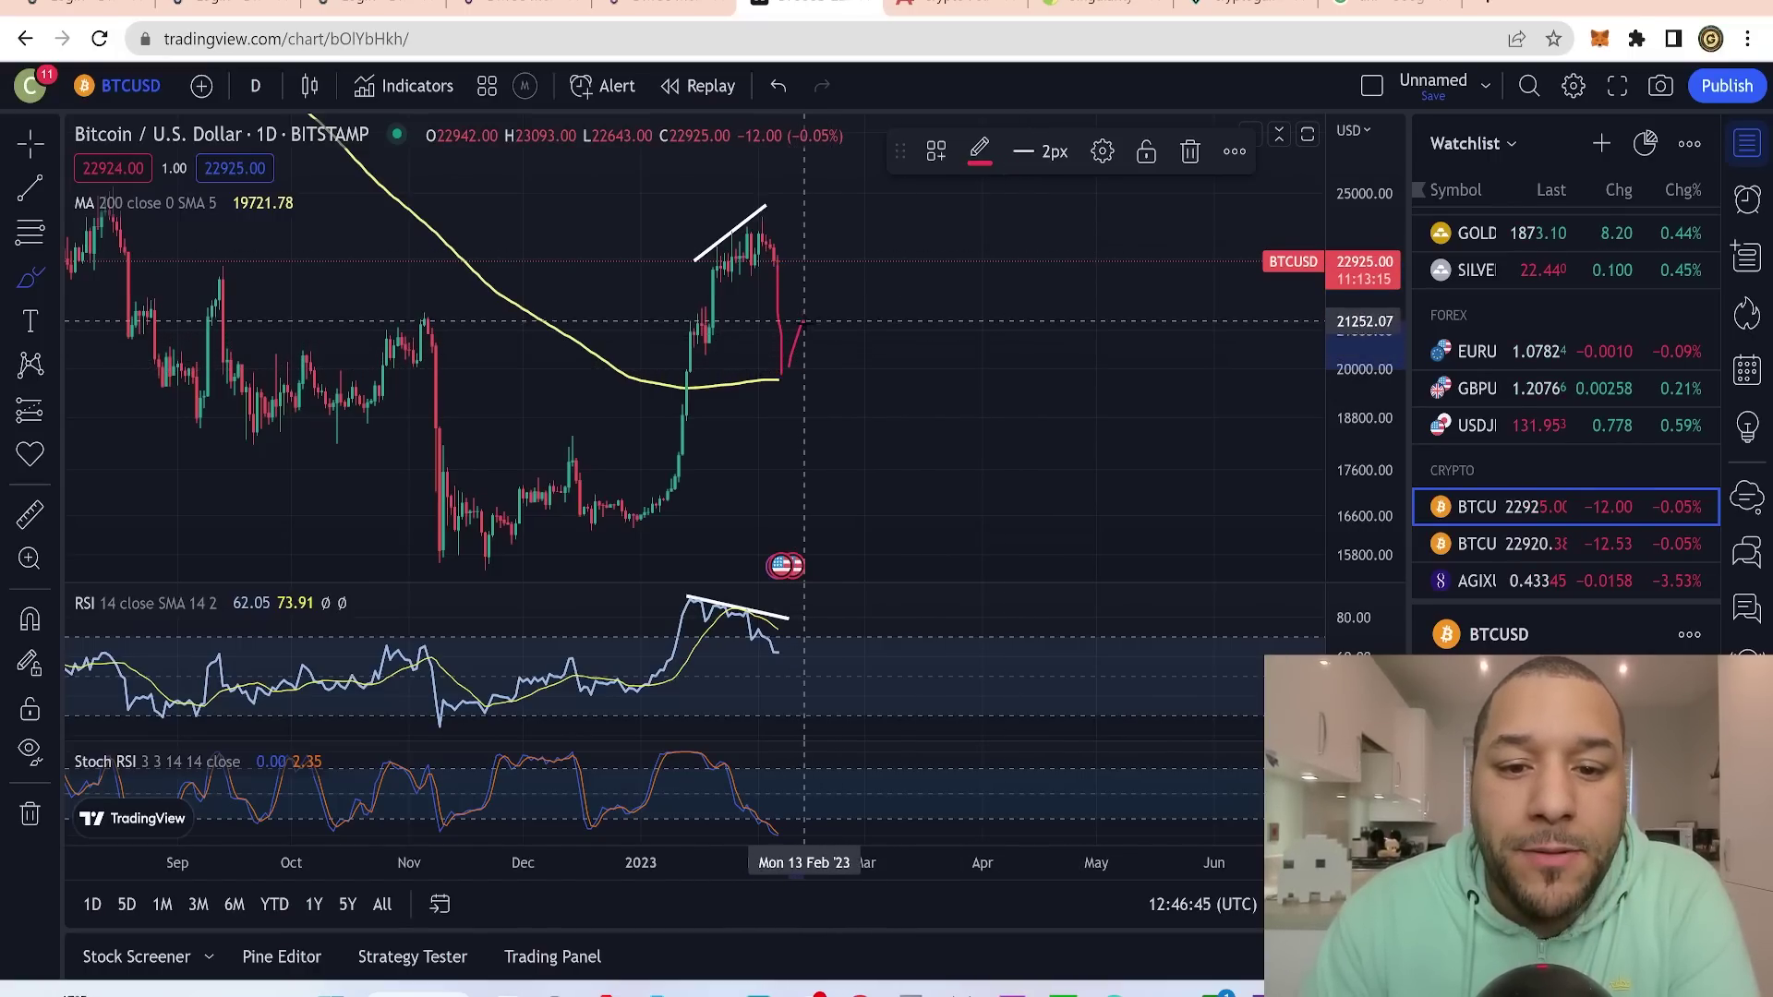
- Brush a rising zigzag projection from about 20000 to about 25000 into mid-March, and recolour it pale green
left_click_drag(876, 274, 907, 201)
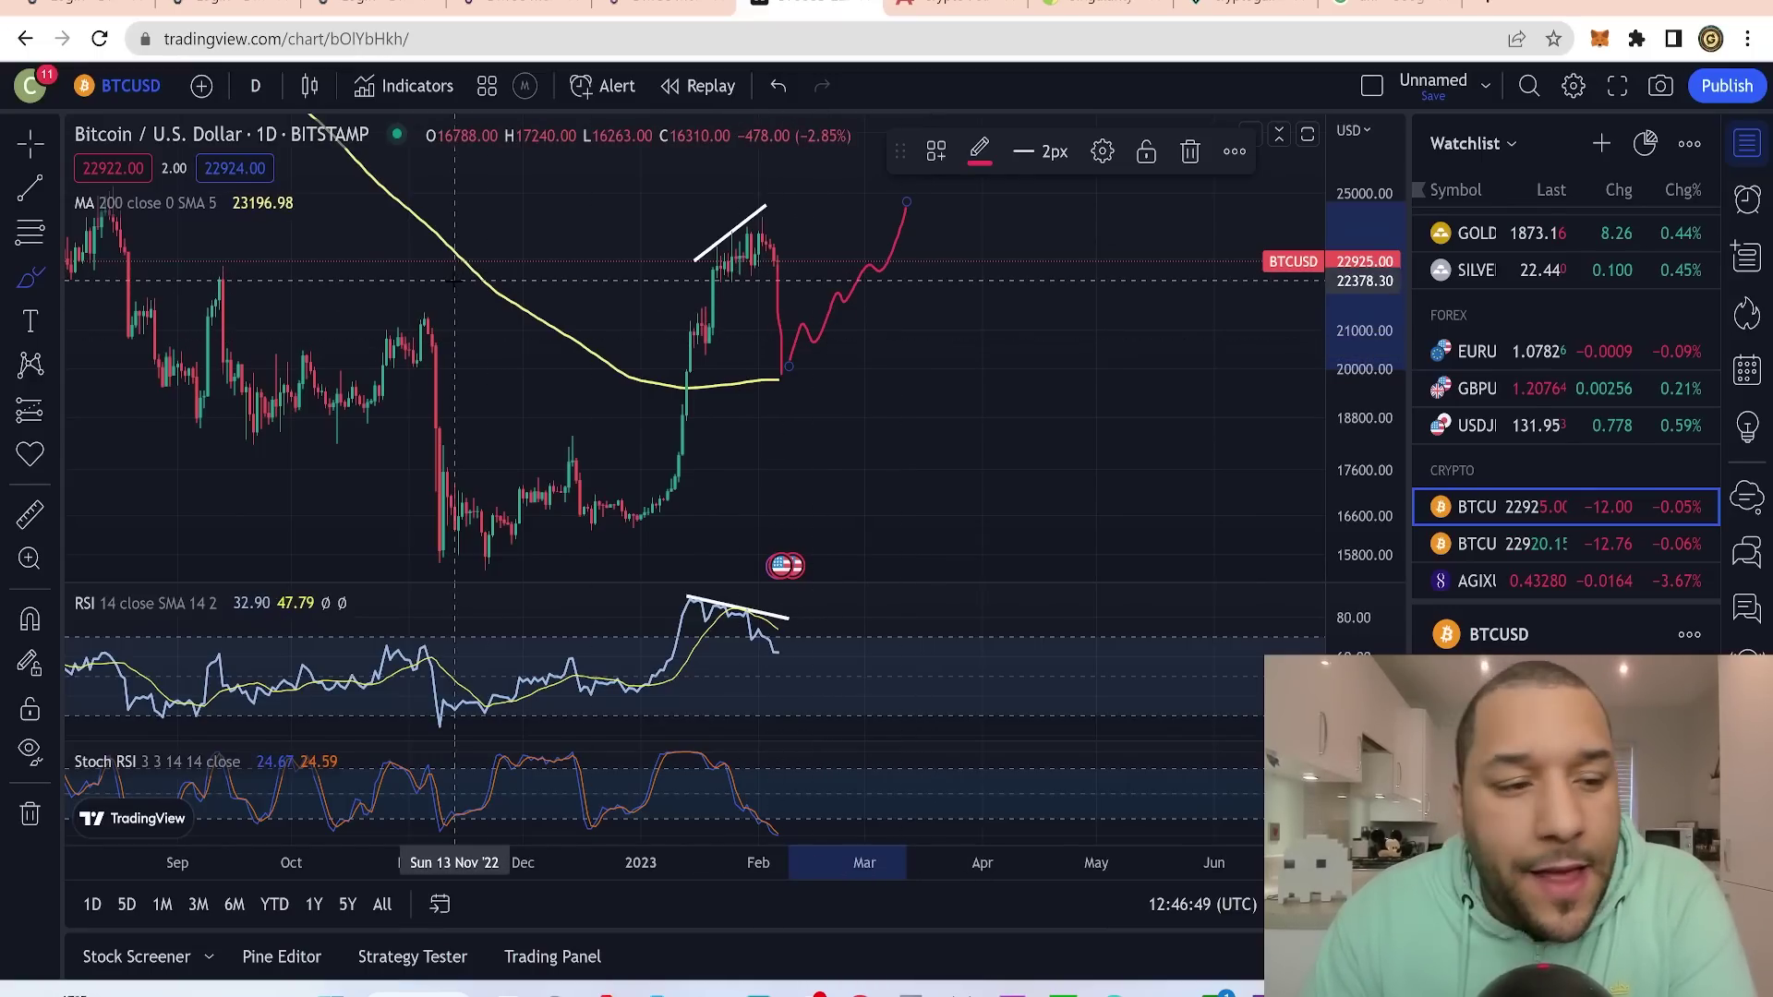
left_click(979, 154)
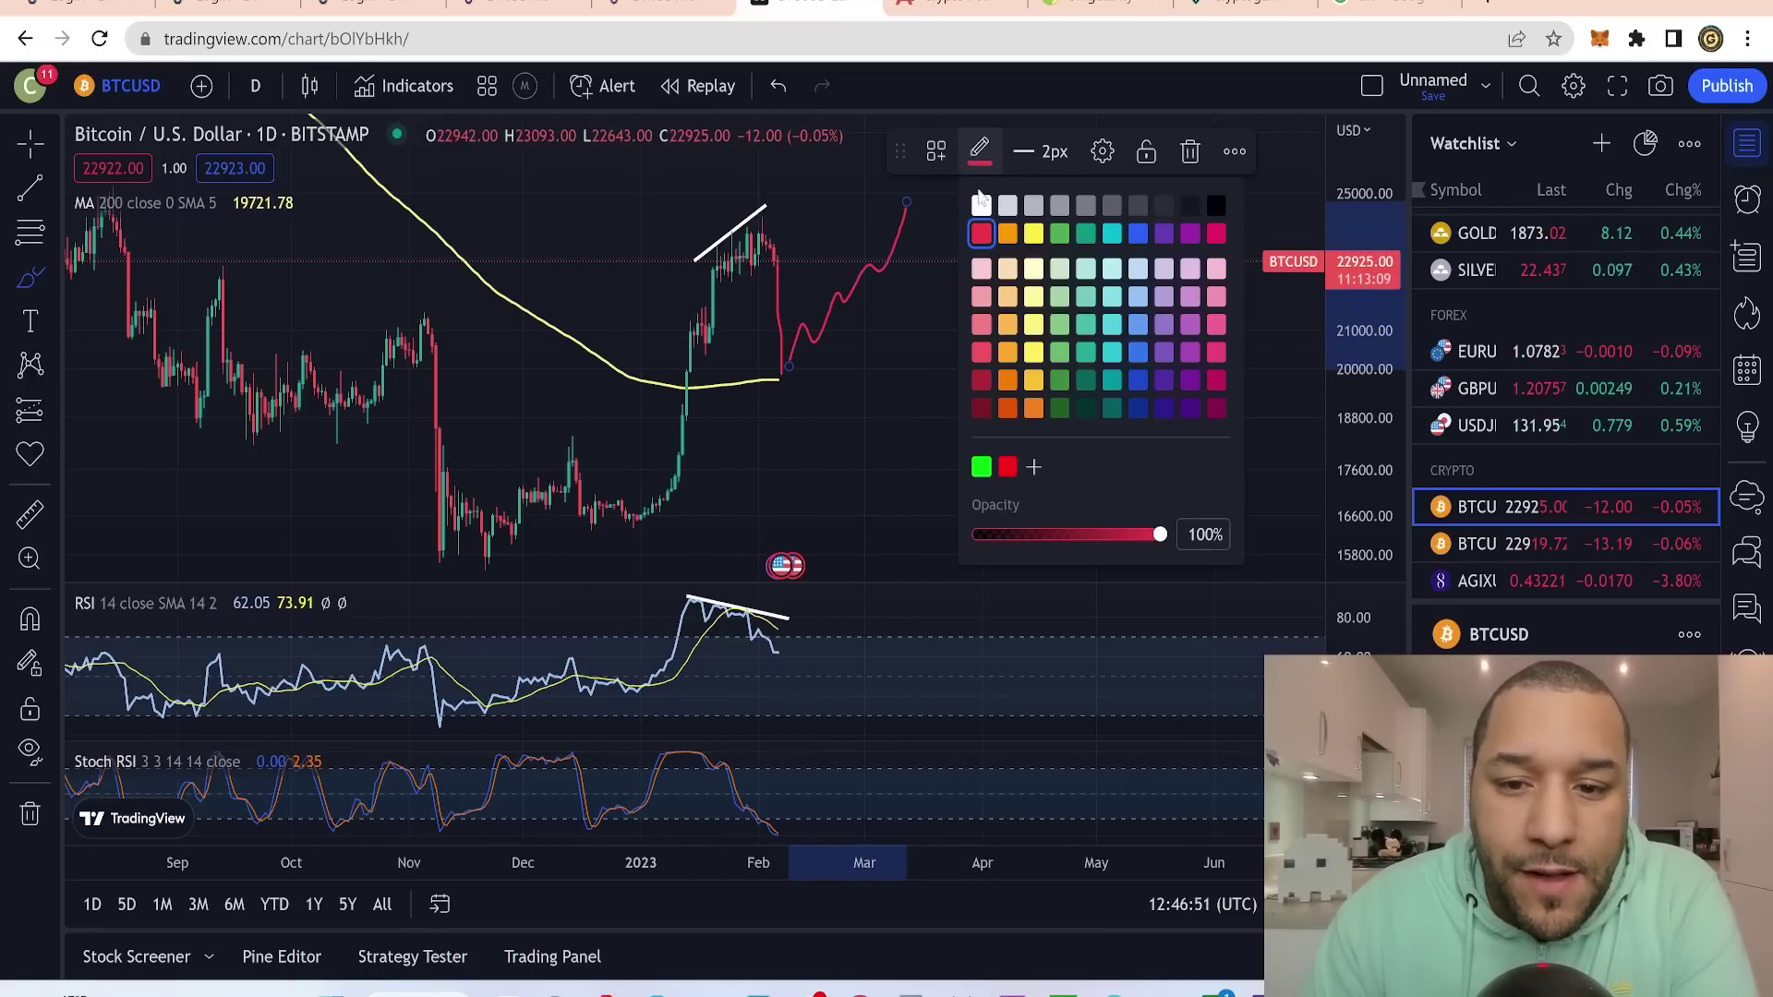
left_click(1060, 294)
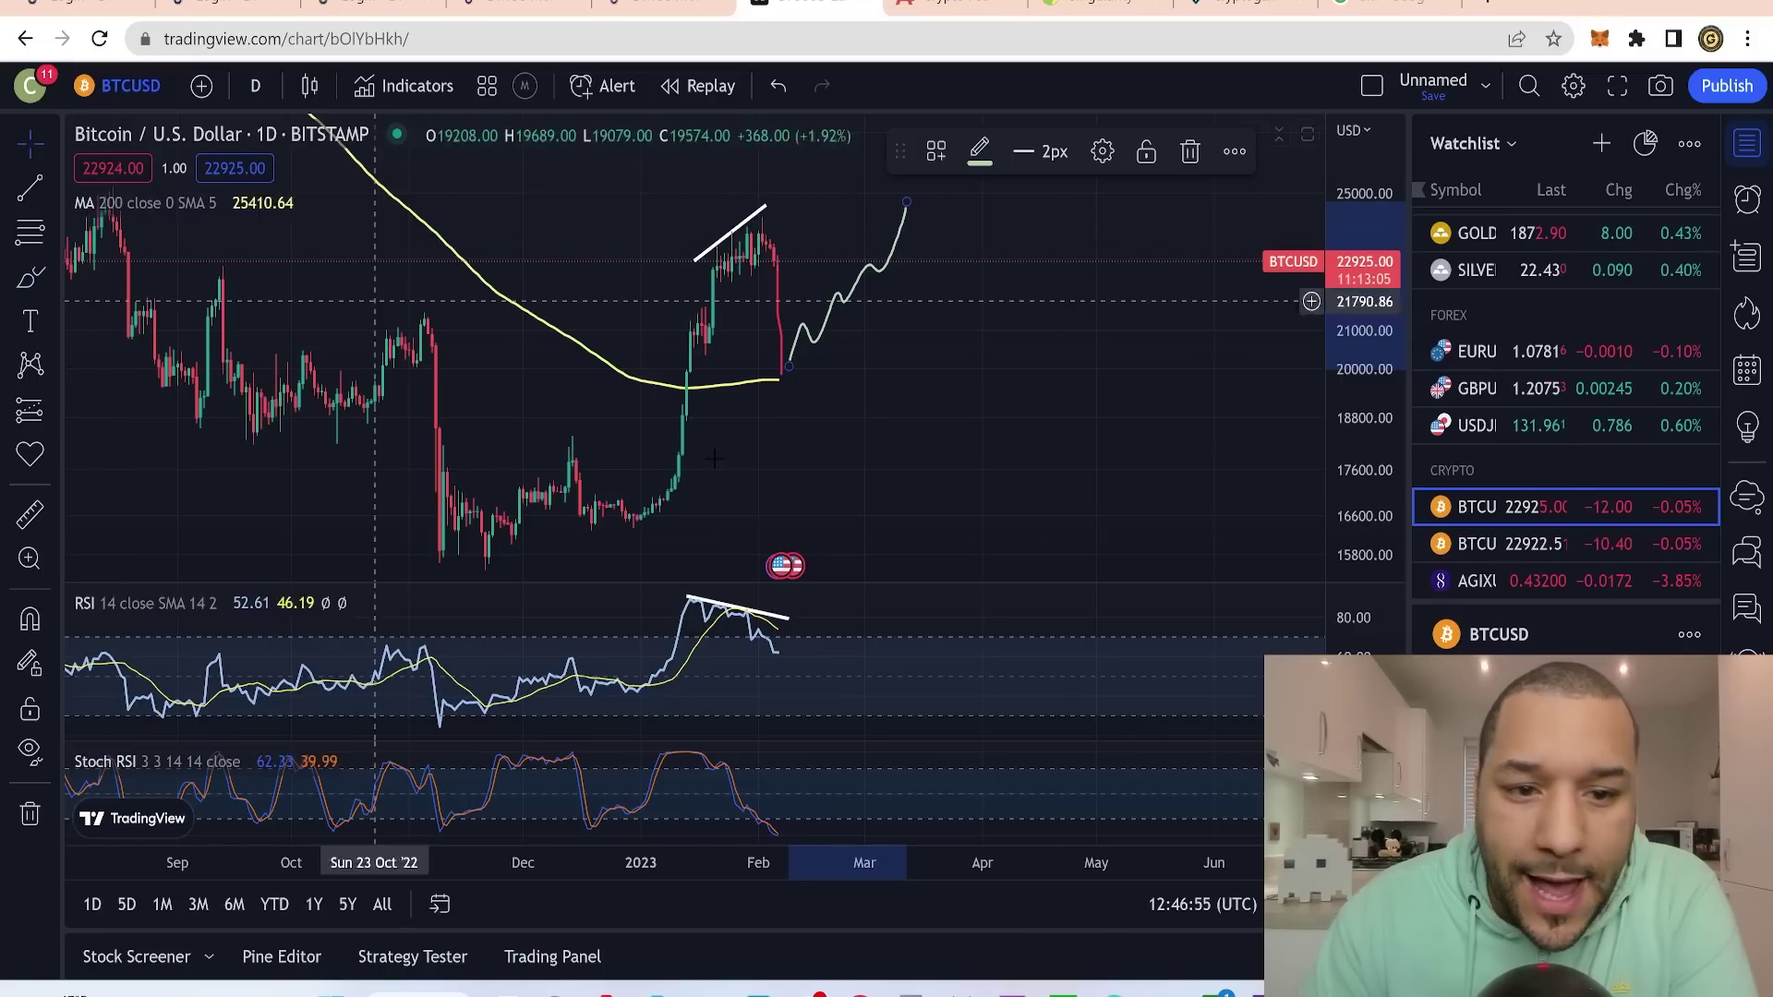
- Examine the daily price, its 200-day moving average and the RSI from late 2021 up to the latest candles
left_click_drag(902, 361, 955, 408)
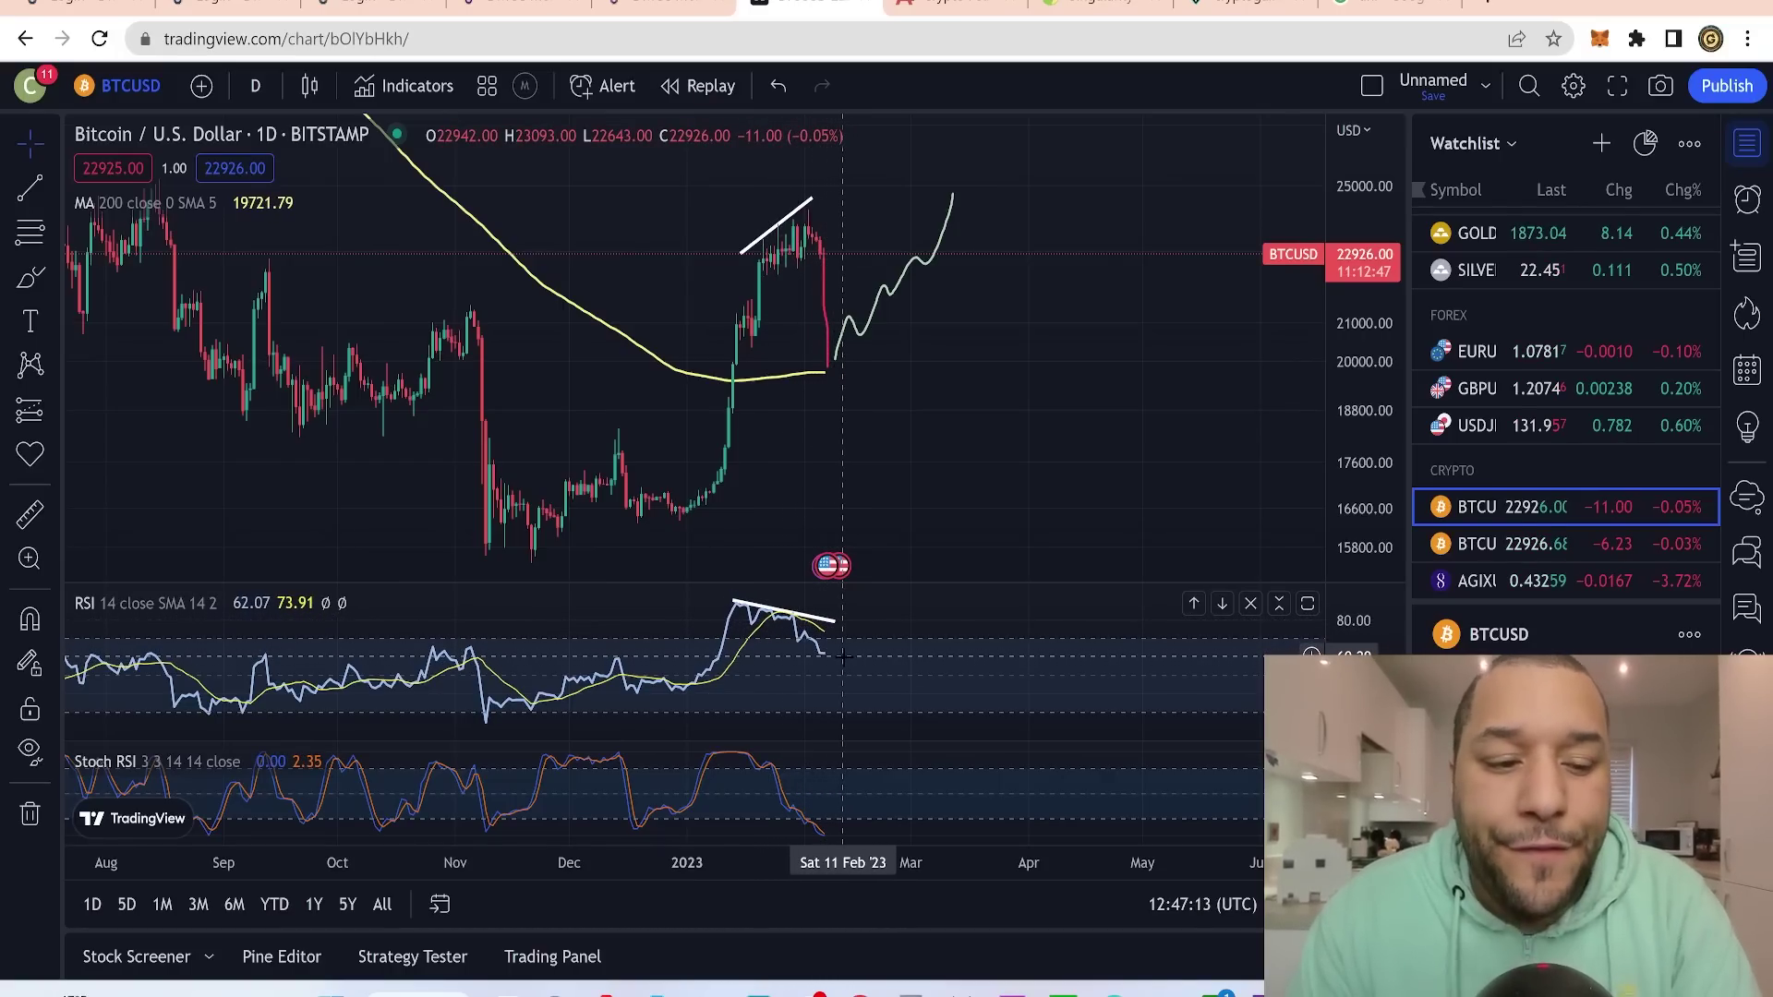
scroll(844, 661, "down", 2)
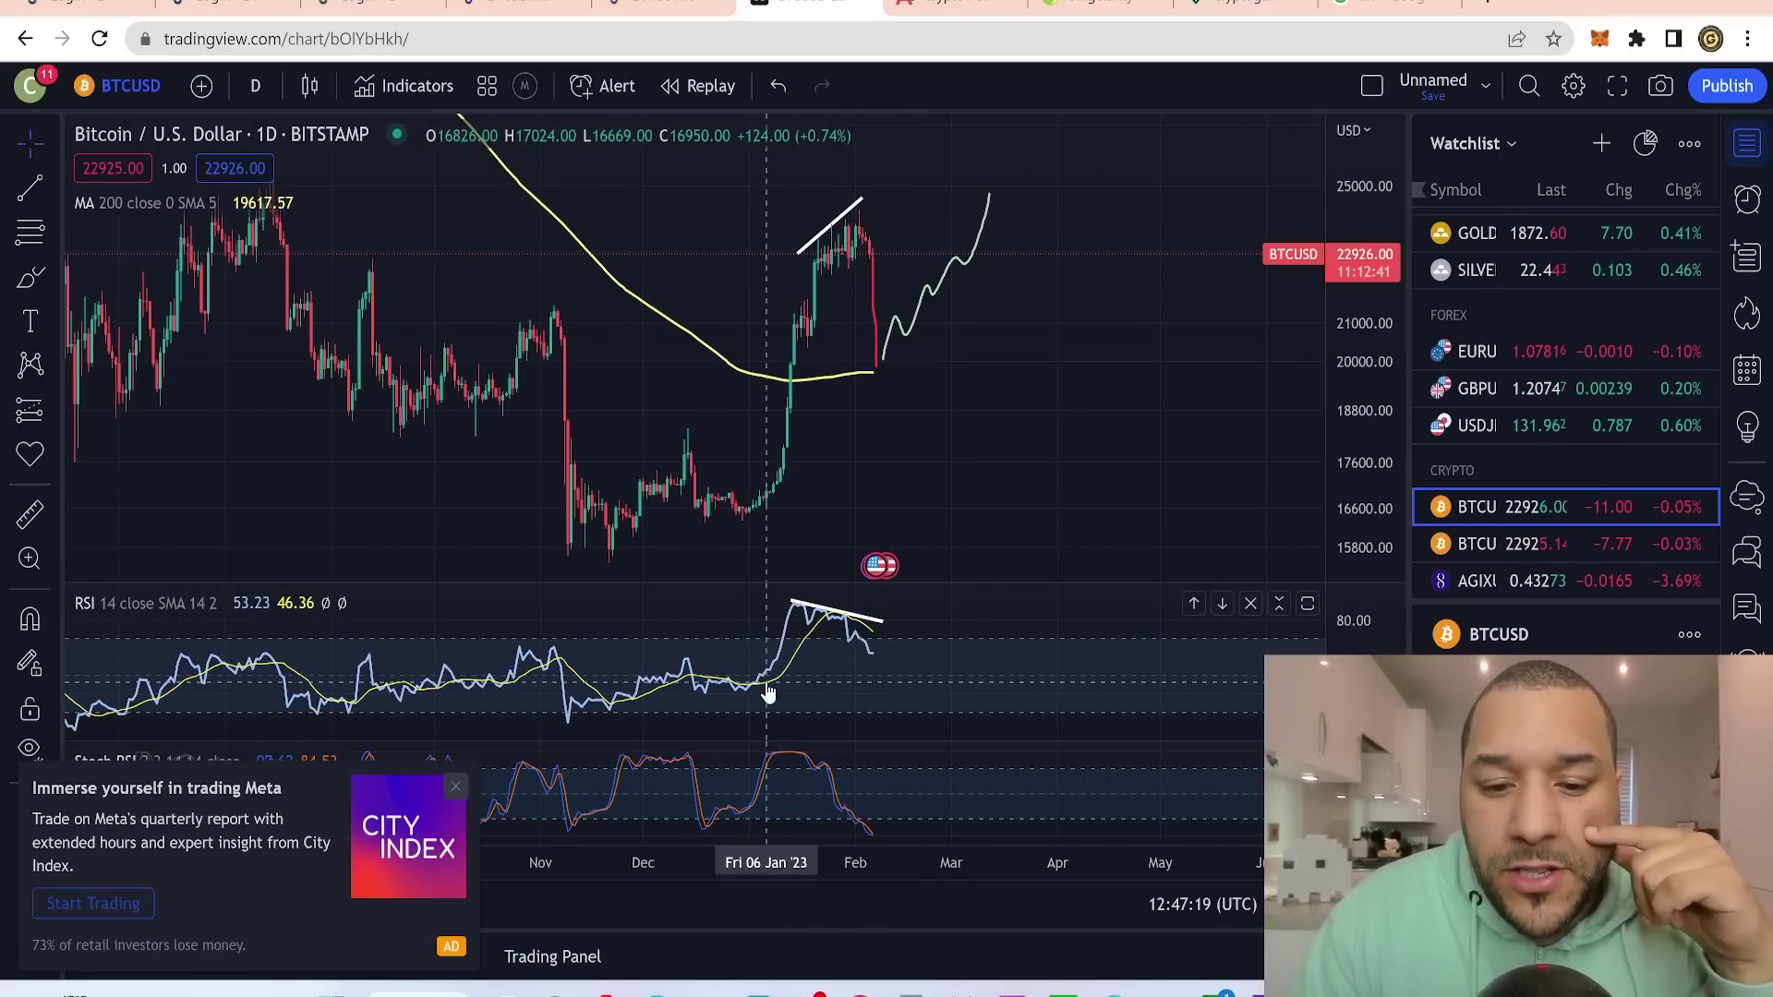
left_click_drag(1362, 272, 1363, 425)
scroll(1006, 435, "down", 5)
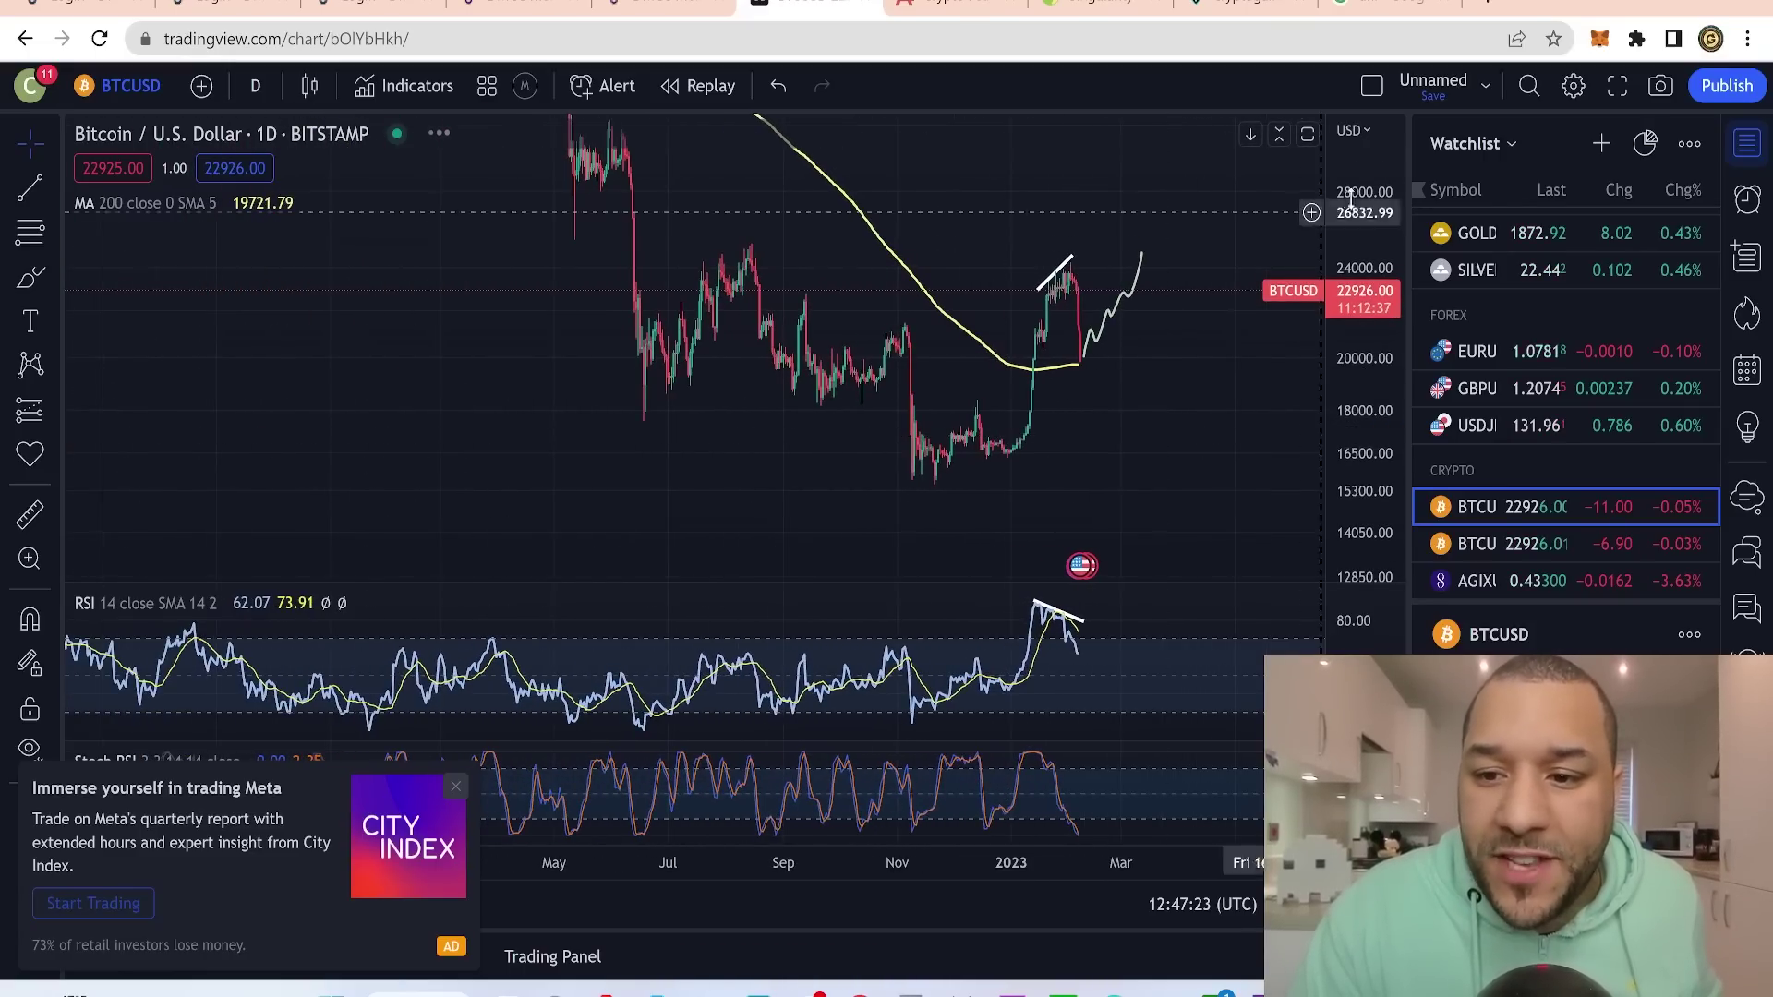
left_click_drag(1212, 367, 1041, 468)
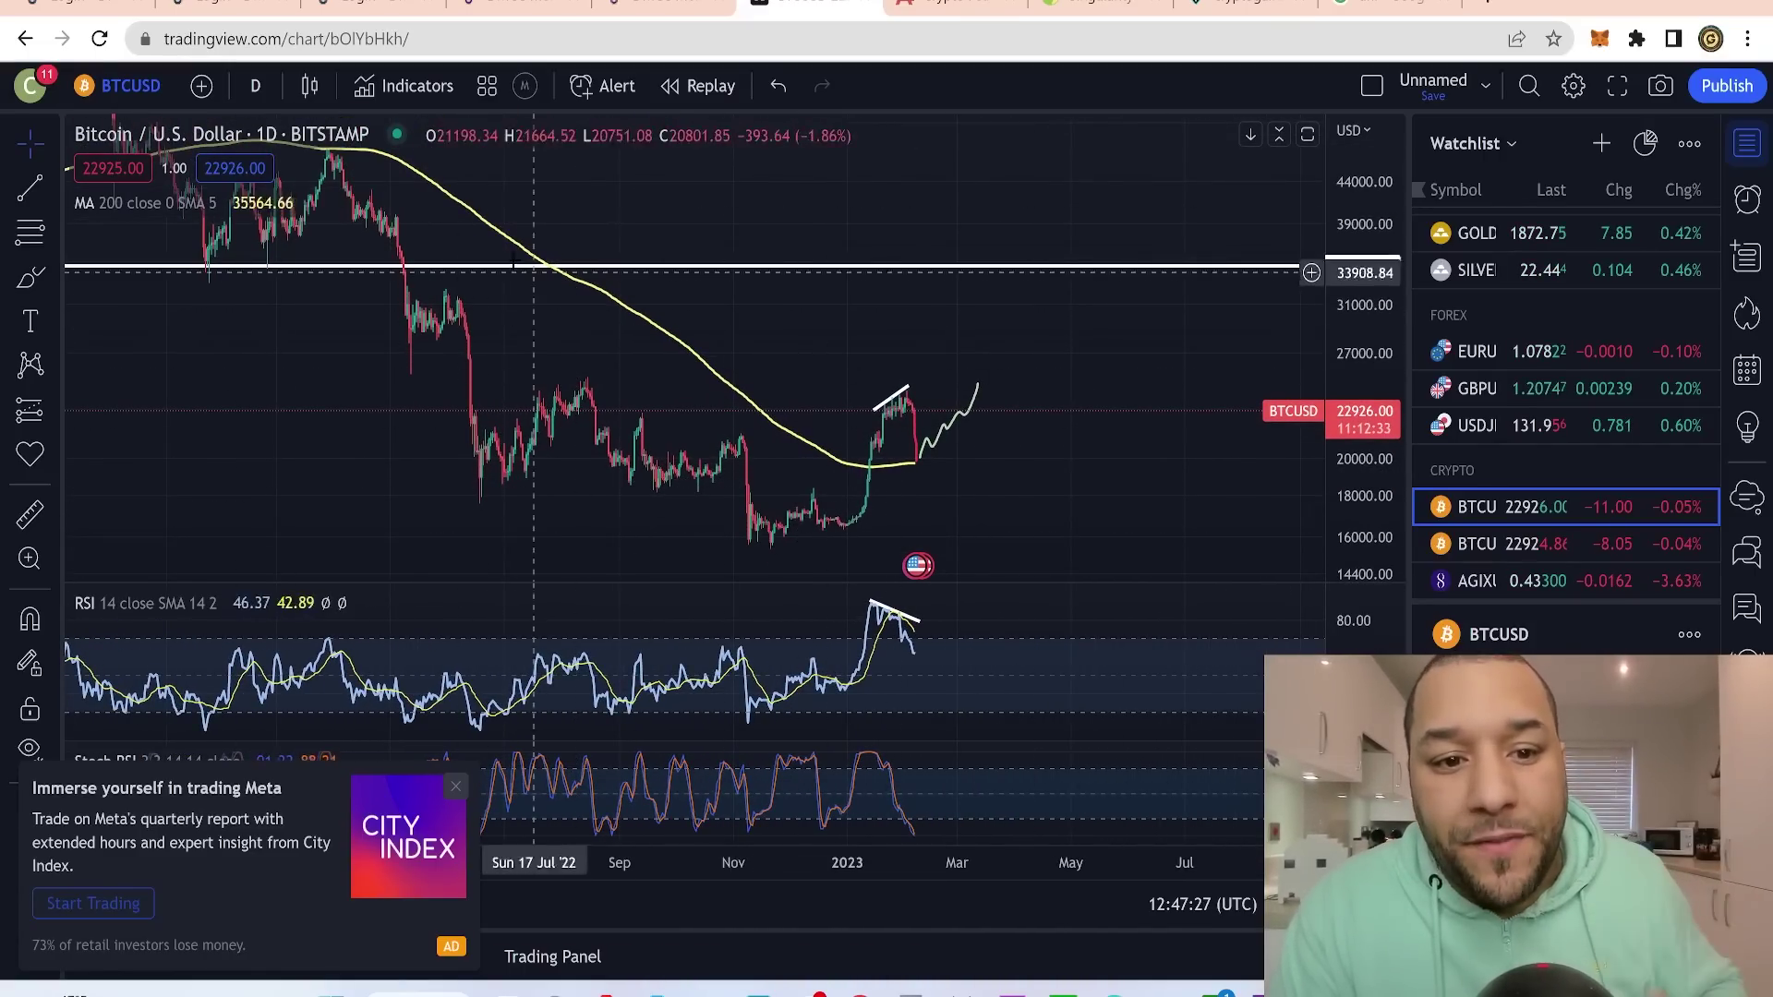
left_click_drag(341, 425, 605, 489)
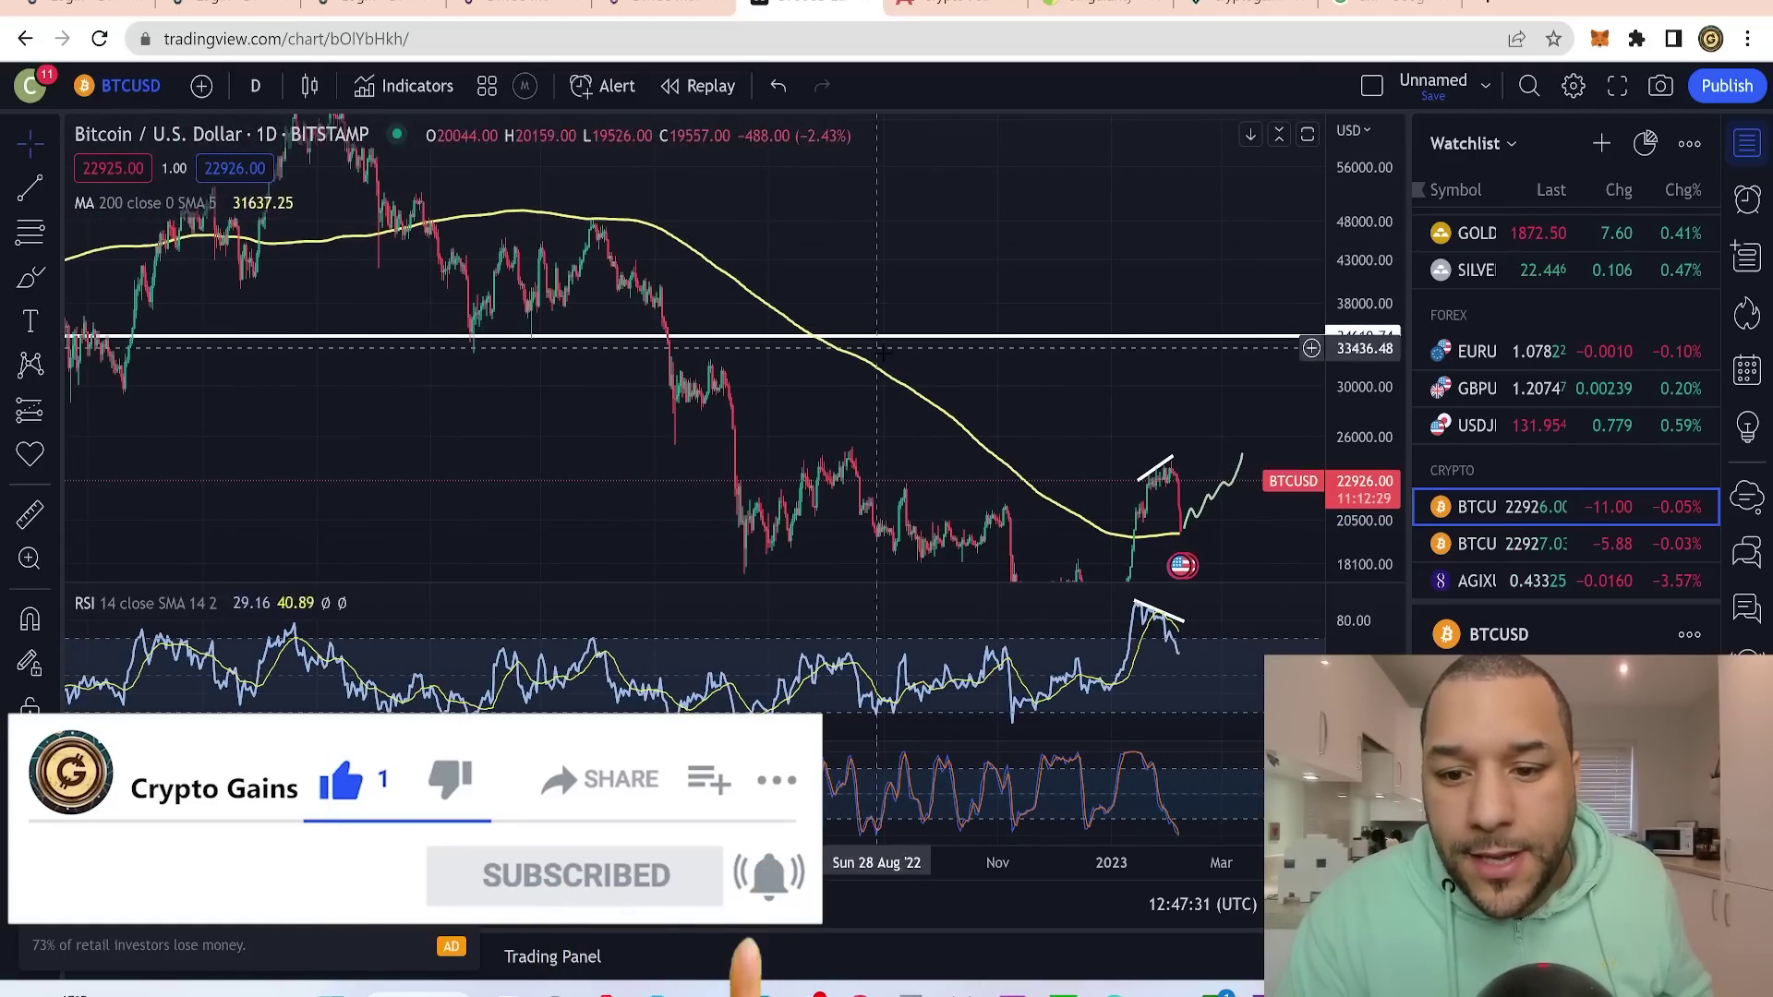
left_click_drag(1002, 342, 813, 342)
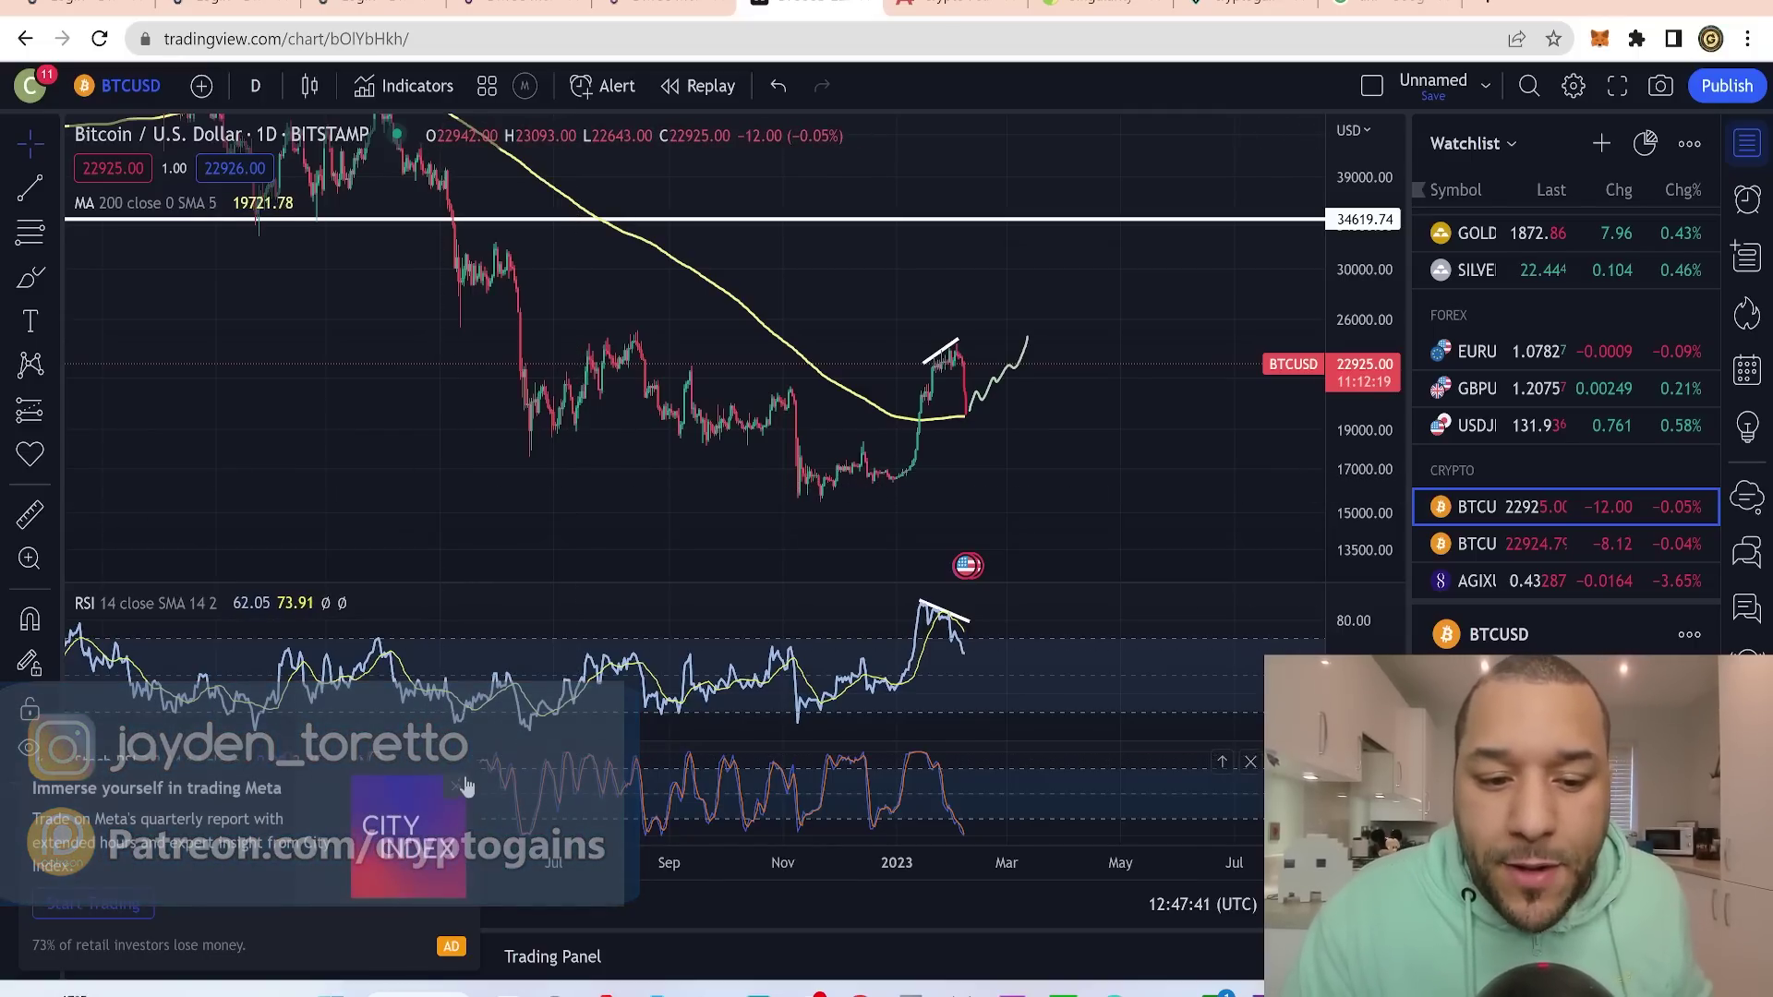
- Dismiss the advertisement and its ad-free upgrade offer, and delete the large circle around the early 2020 price action
left_click(456, 790)
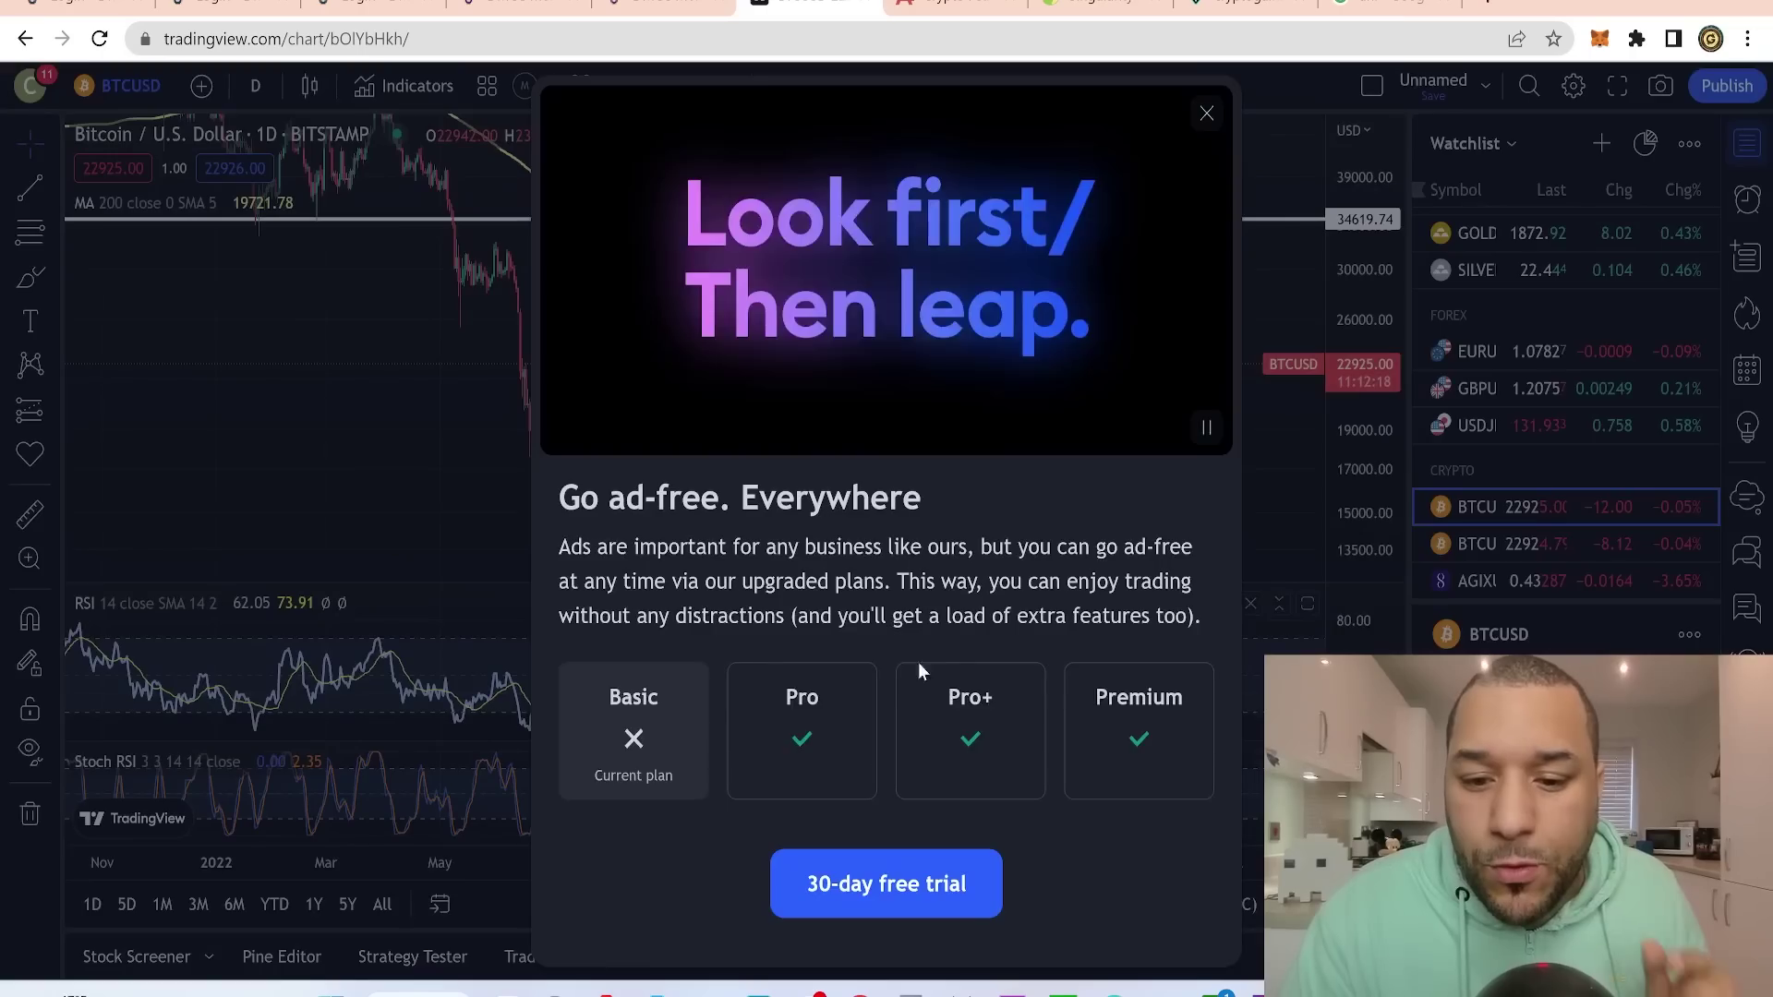
left_click(1206, 113)
left_click_drag(258, 483, 1152, 351)
left_click_drag(882, 374, 1247, 101)
left_click_drag(1007, 224, 1316, 184)
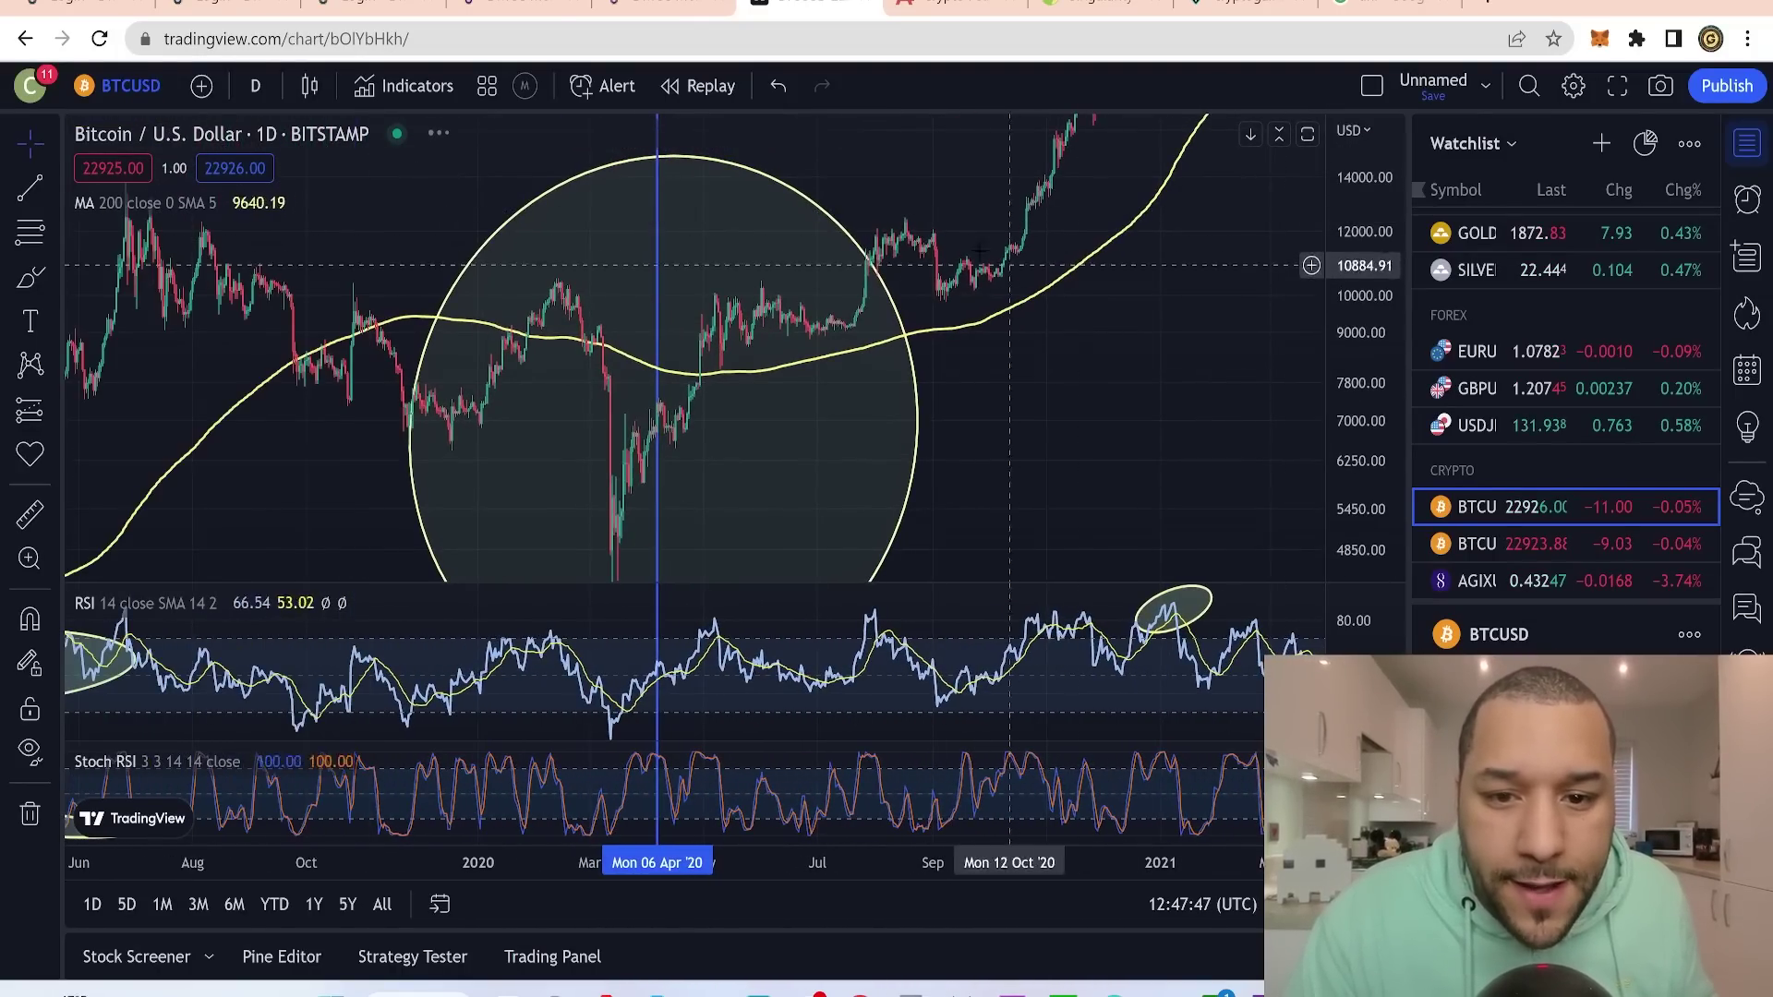
left_click(851, 247)
key("Delete")
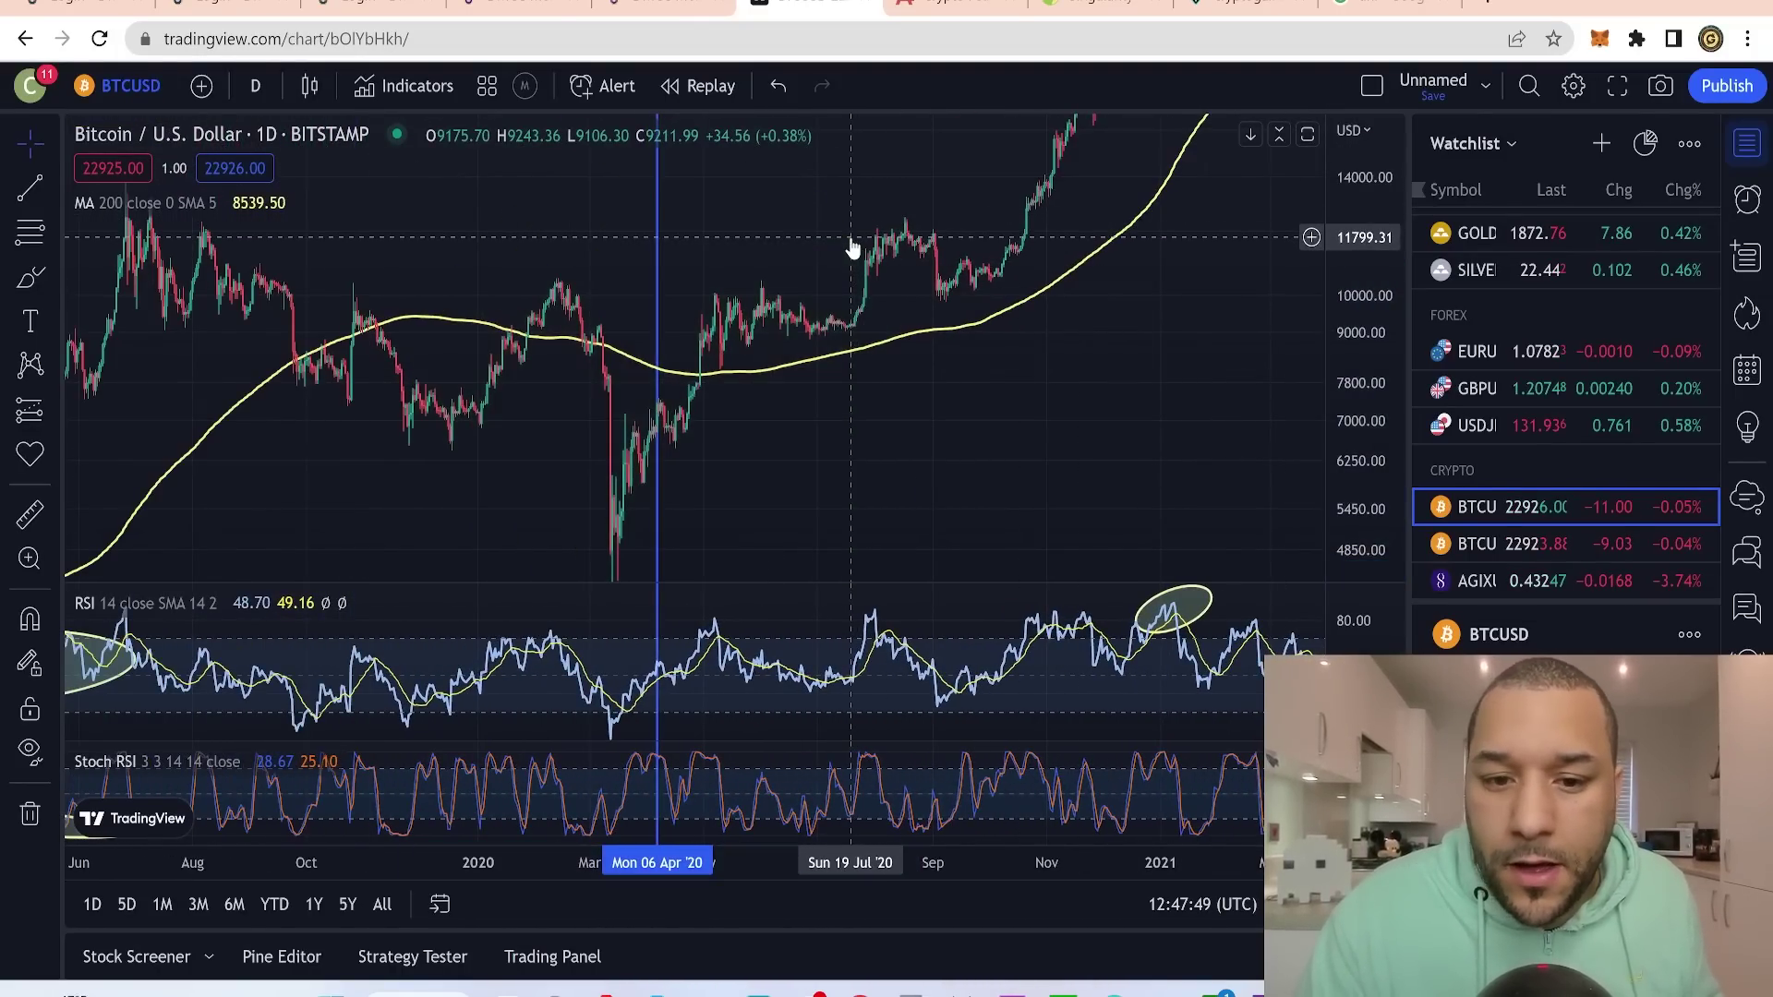
- Examine how the price moved around the 200-day moving average during 2020 and the 2019 recovery
mouse_move(864, 355)
left_mouse_down()
mouse_move(794, 474)
mouse_move(752, 443)
left_mouse_up()
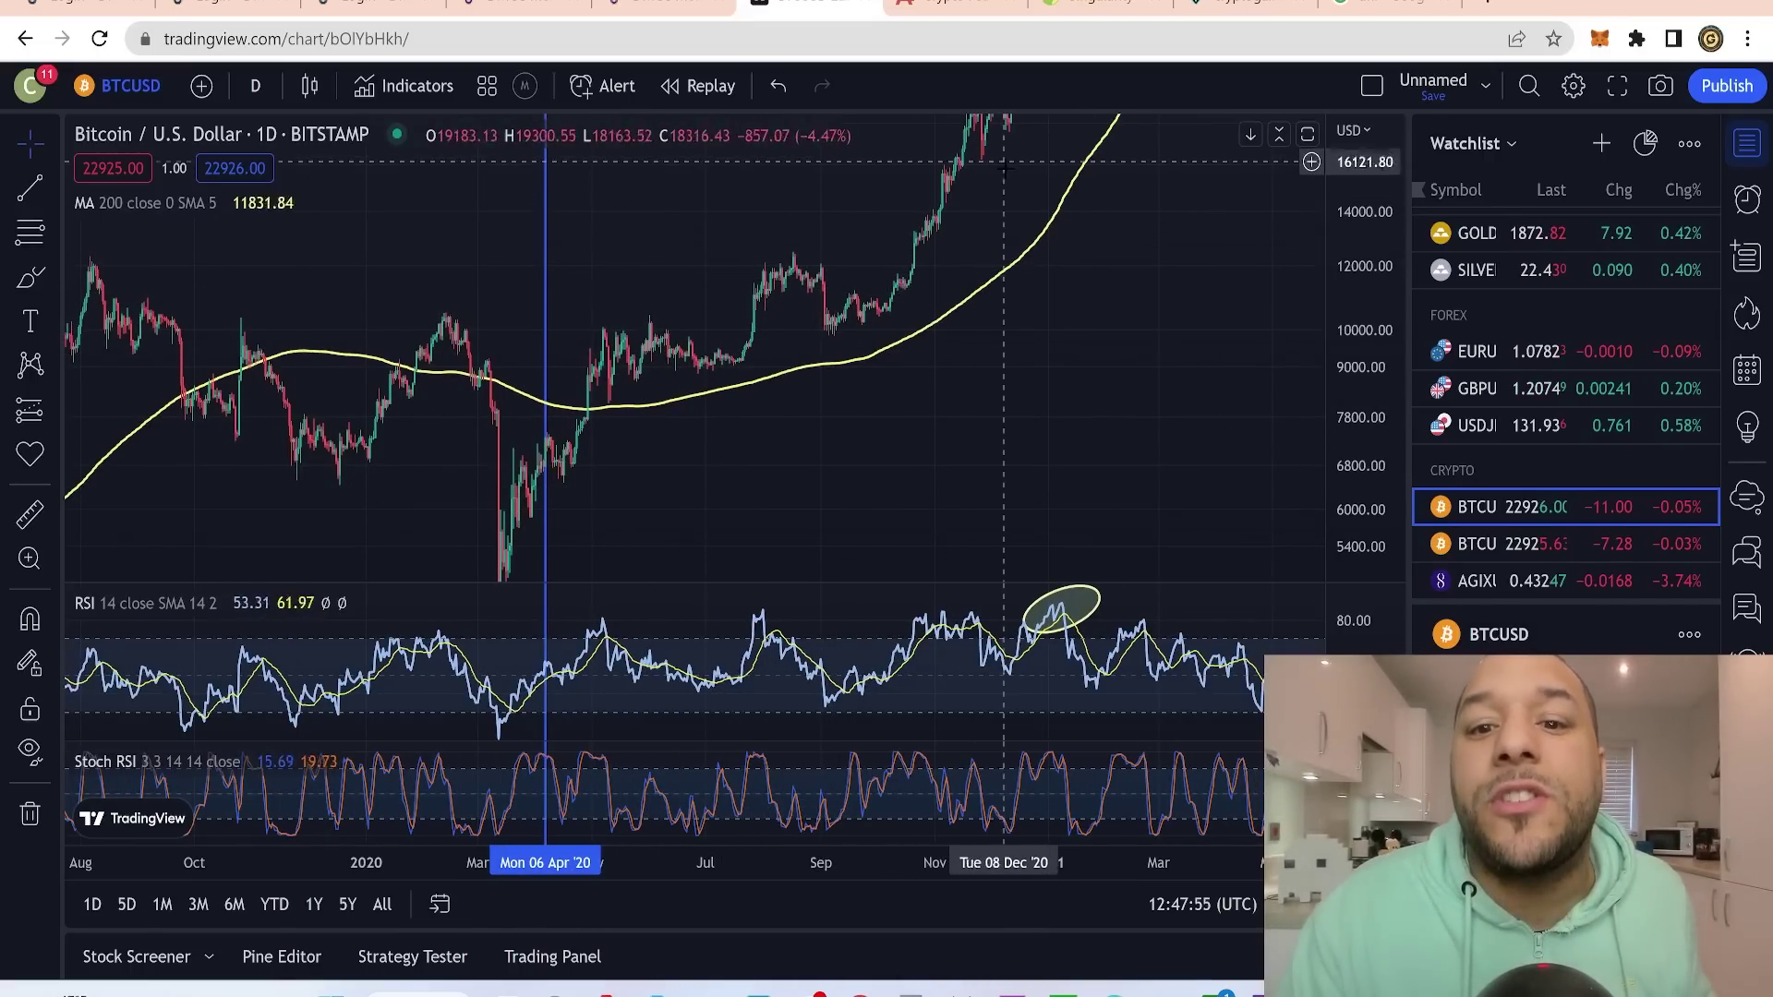
scroll(1002, 201, "up", 2)
left_click_drag(1001, 201, 1000, 356)
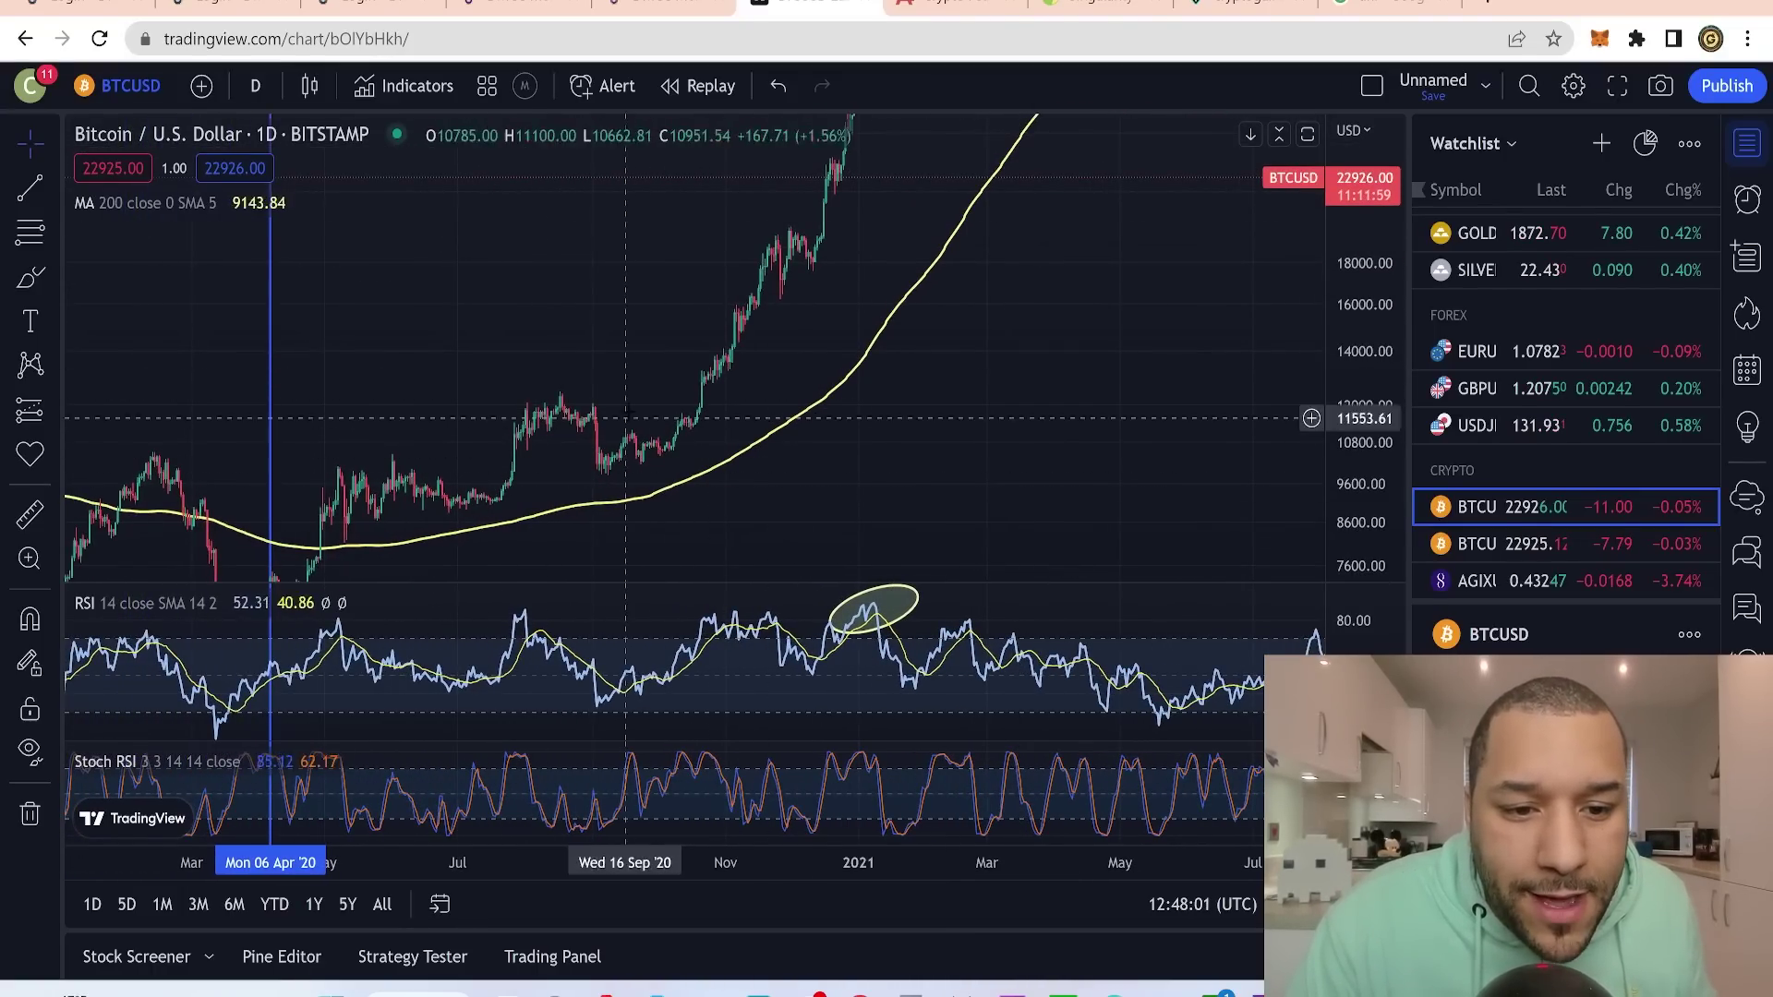
left_click_drag(603, 342, 1003, 223)
left_click_drag(790, 351, 1060, 262)
left_click_drag(882, 434, 923, 548)
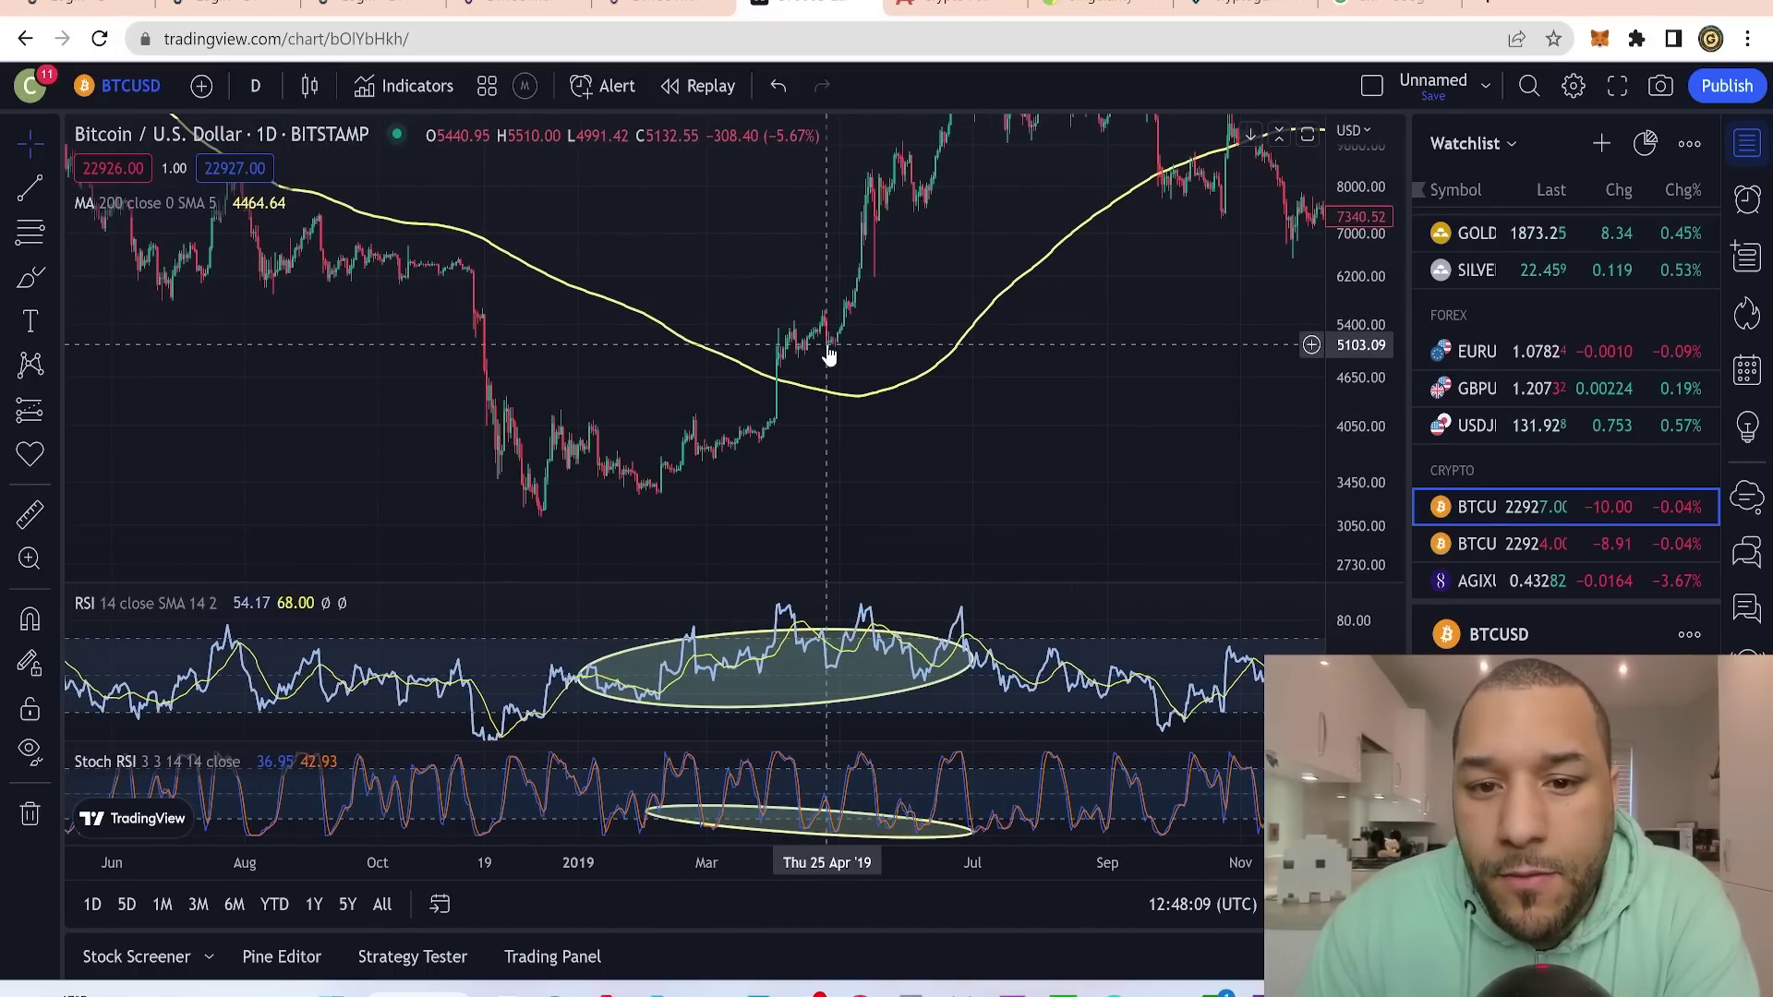
left_click_drag(938, 170, 625, 565)
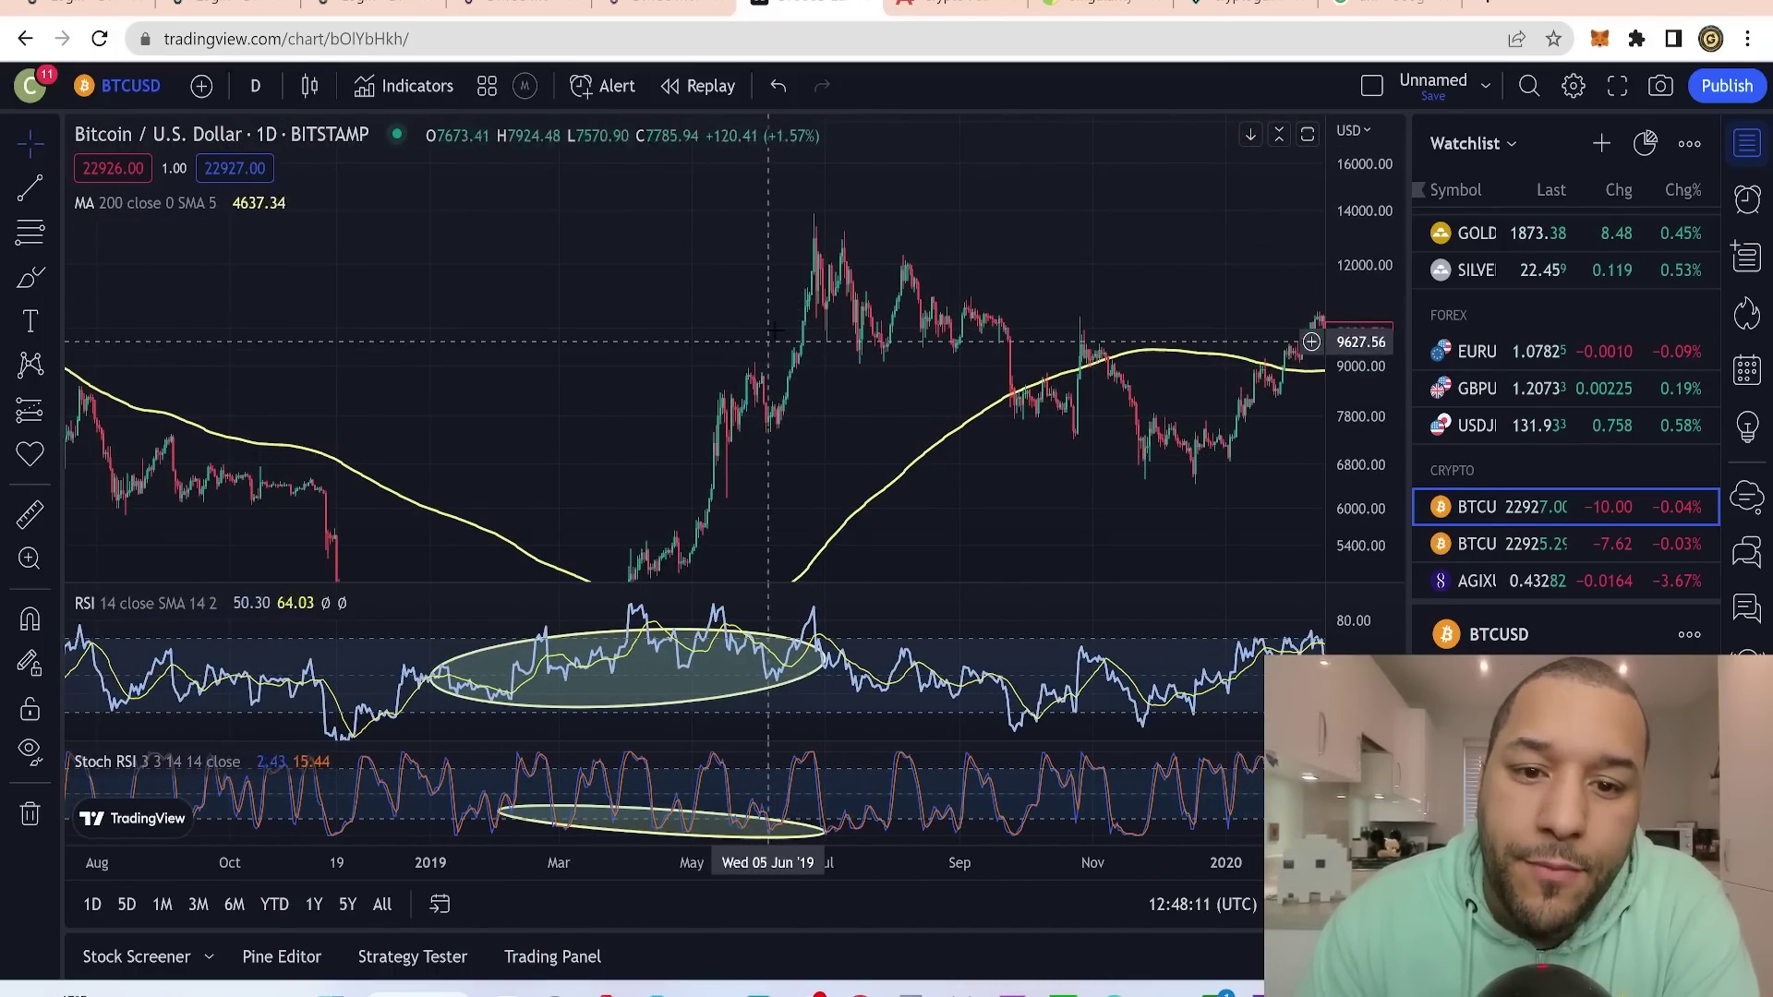
left_click_drag(843, 424, 846, 270)
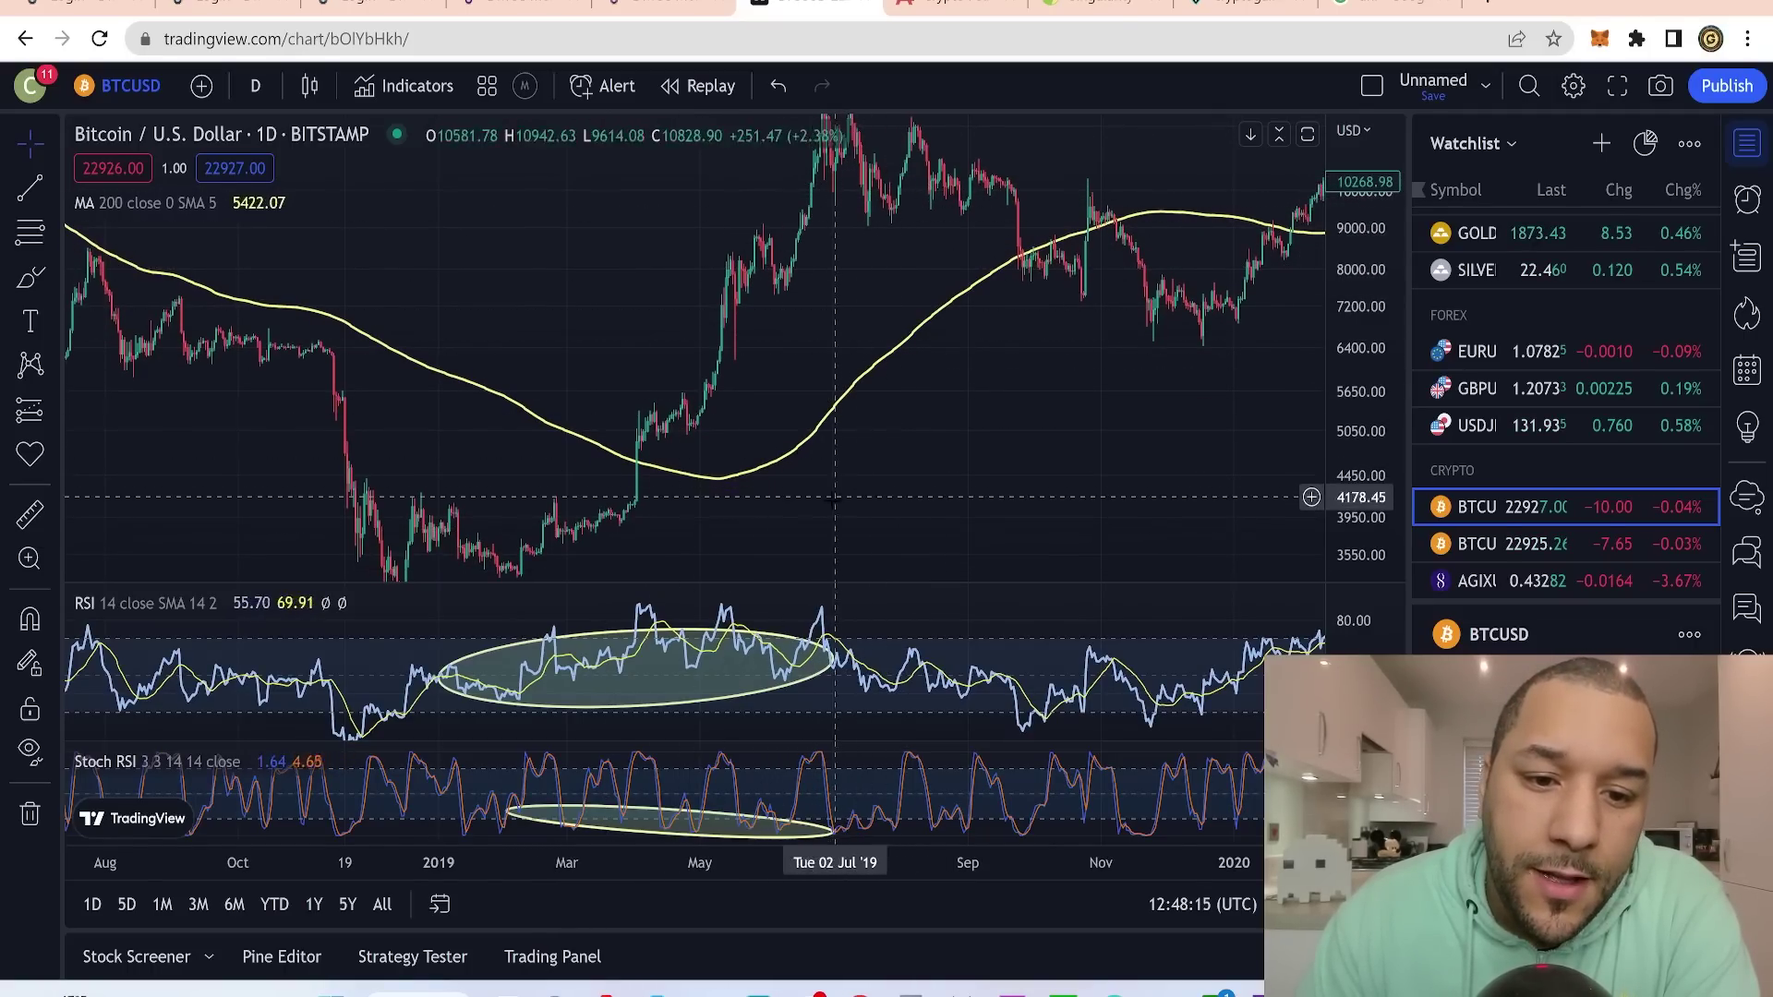
left_click_drag(812, 520, 764, 507)
- Examine the 2015 price crossings of the 200-day moving average, including the preceding decline from 2014
left_click_drag(575, 517, 1200, 364)
left_click_drag(813, 341, 1232, 354)
left_click_drag(993, 435, 1159, 169)
left_click_drag(1059, 379, 1563, 2)
left_click_drag(1005, 369, 1392, 232)
left_click_drag(1287, 343, 1345, 356)
left_click_drag(494, 517, 860, 517)
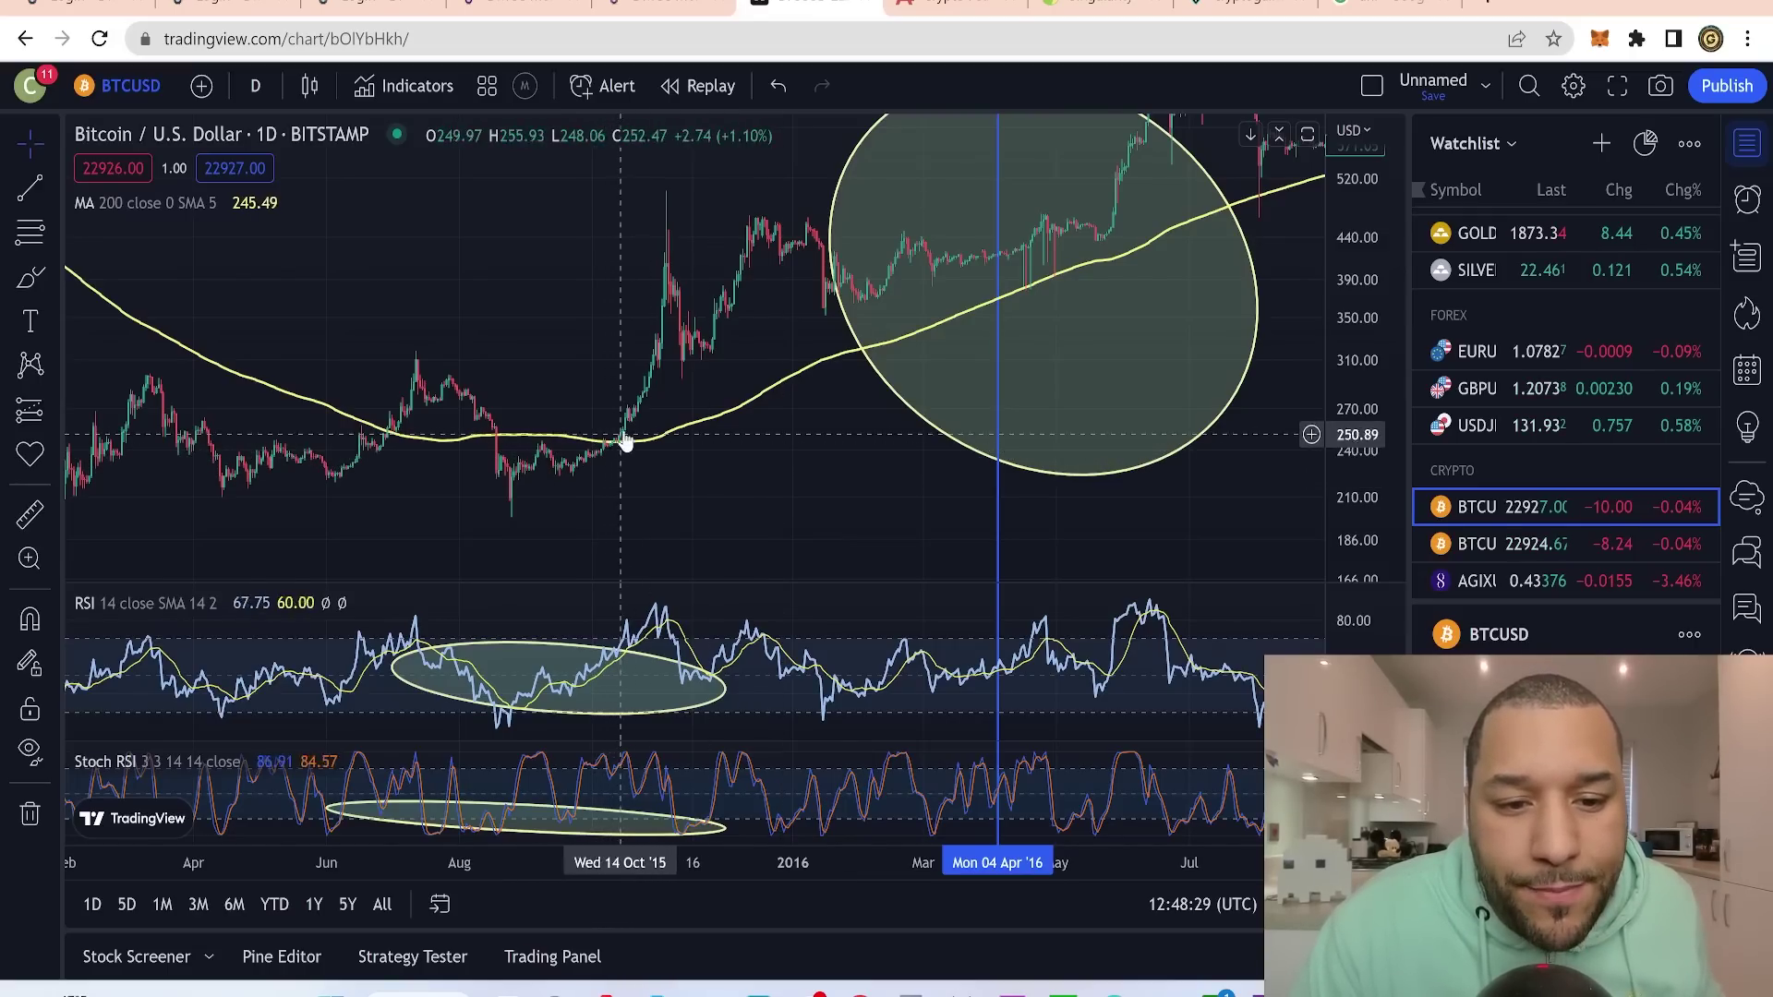
left_click_drag(760, 469, 1037, 431)
scroll(1037, 432, "down", 4)
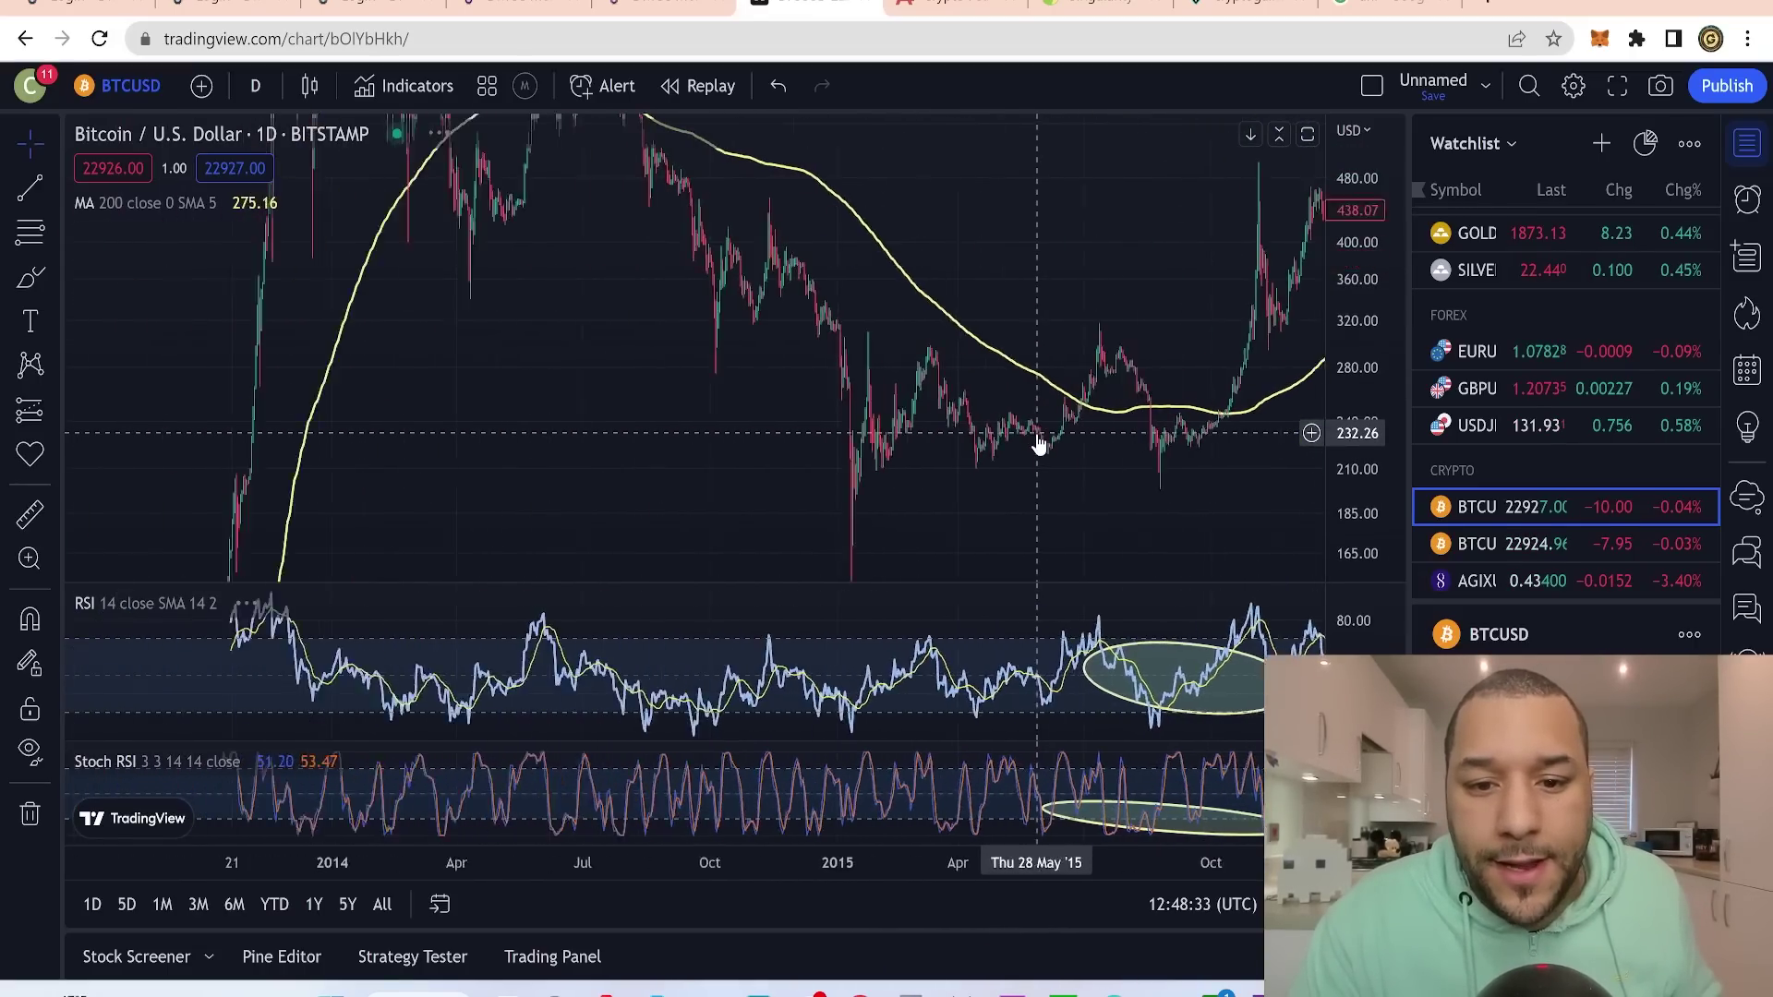
scroll(1036, 433, "down", 2)
left_click_drag(1058, 505, 652, 495)
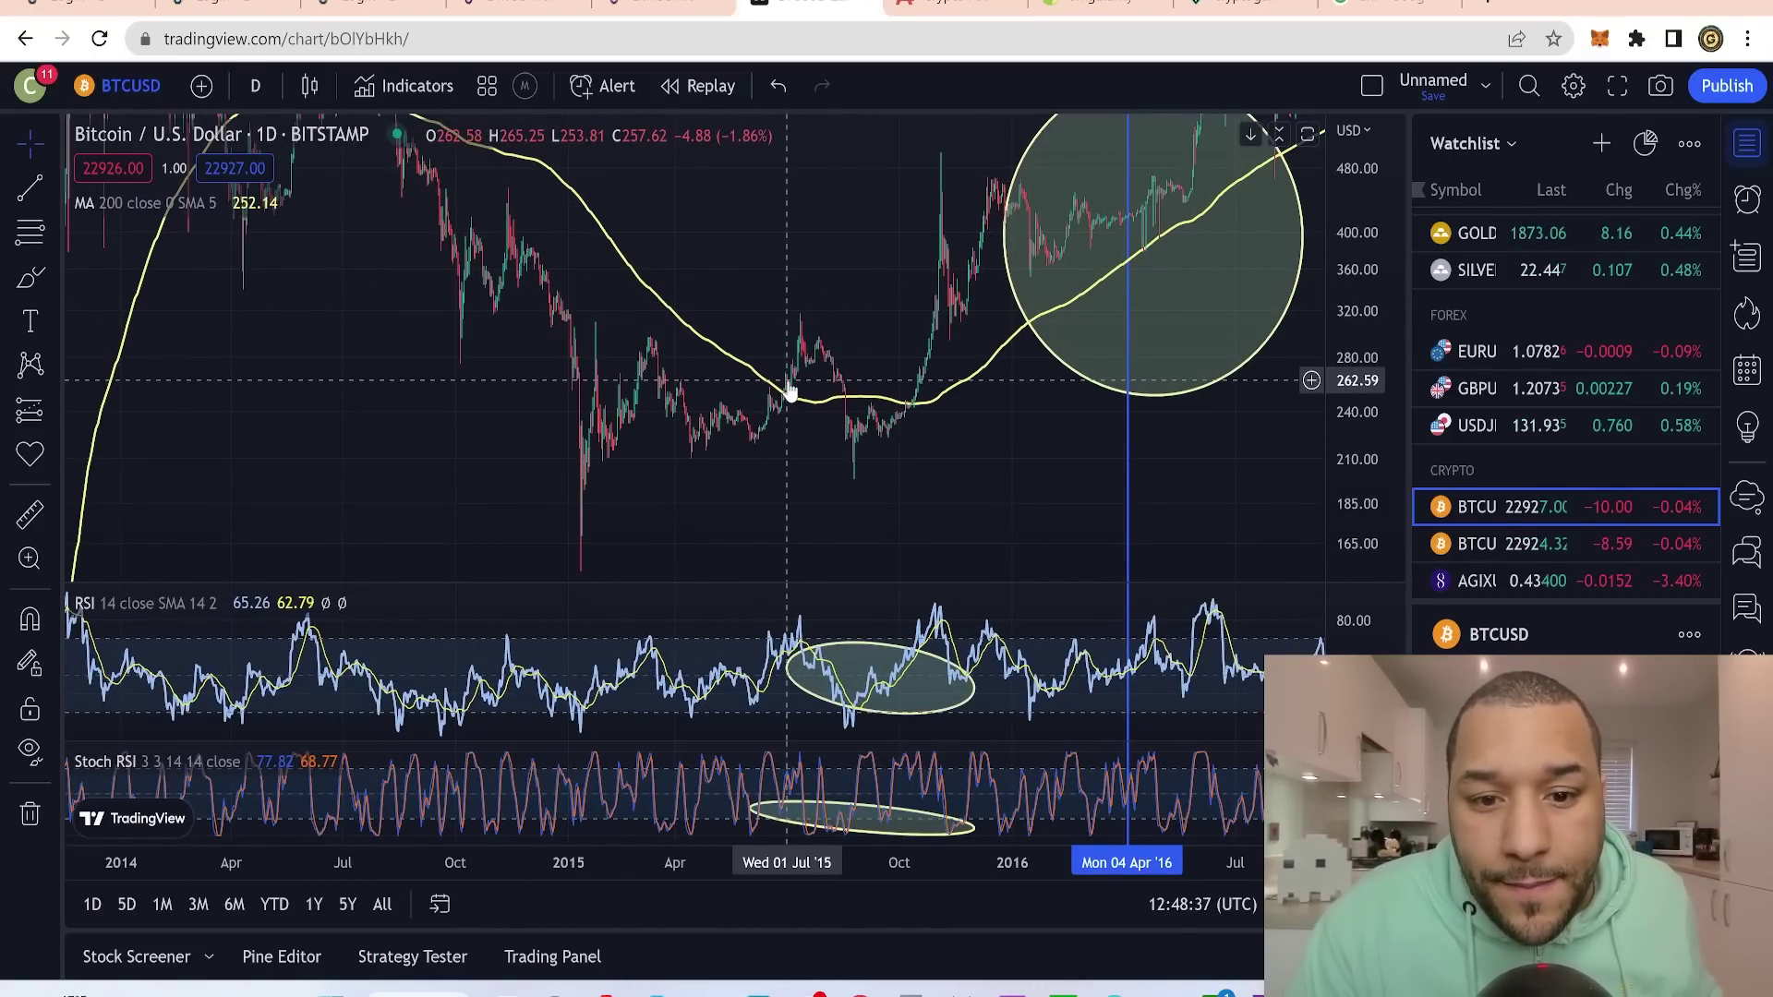
scroll(788, 406, "up", 5)
scroll(785, 436, "down", 1)
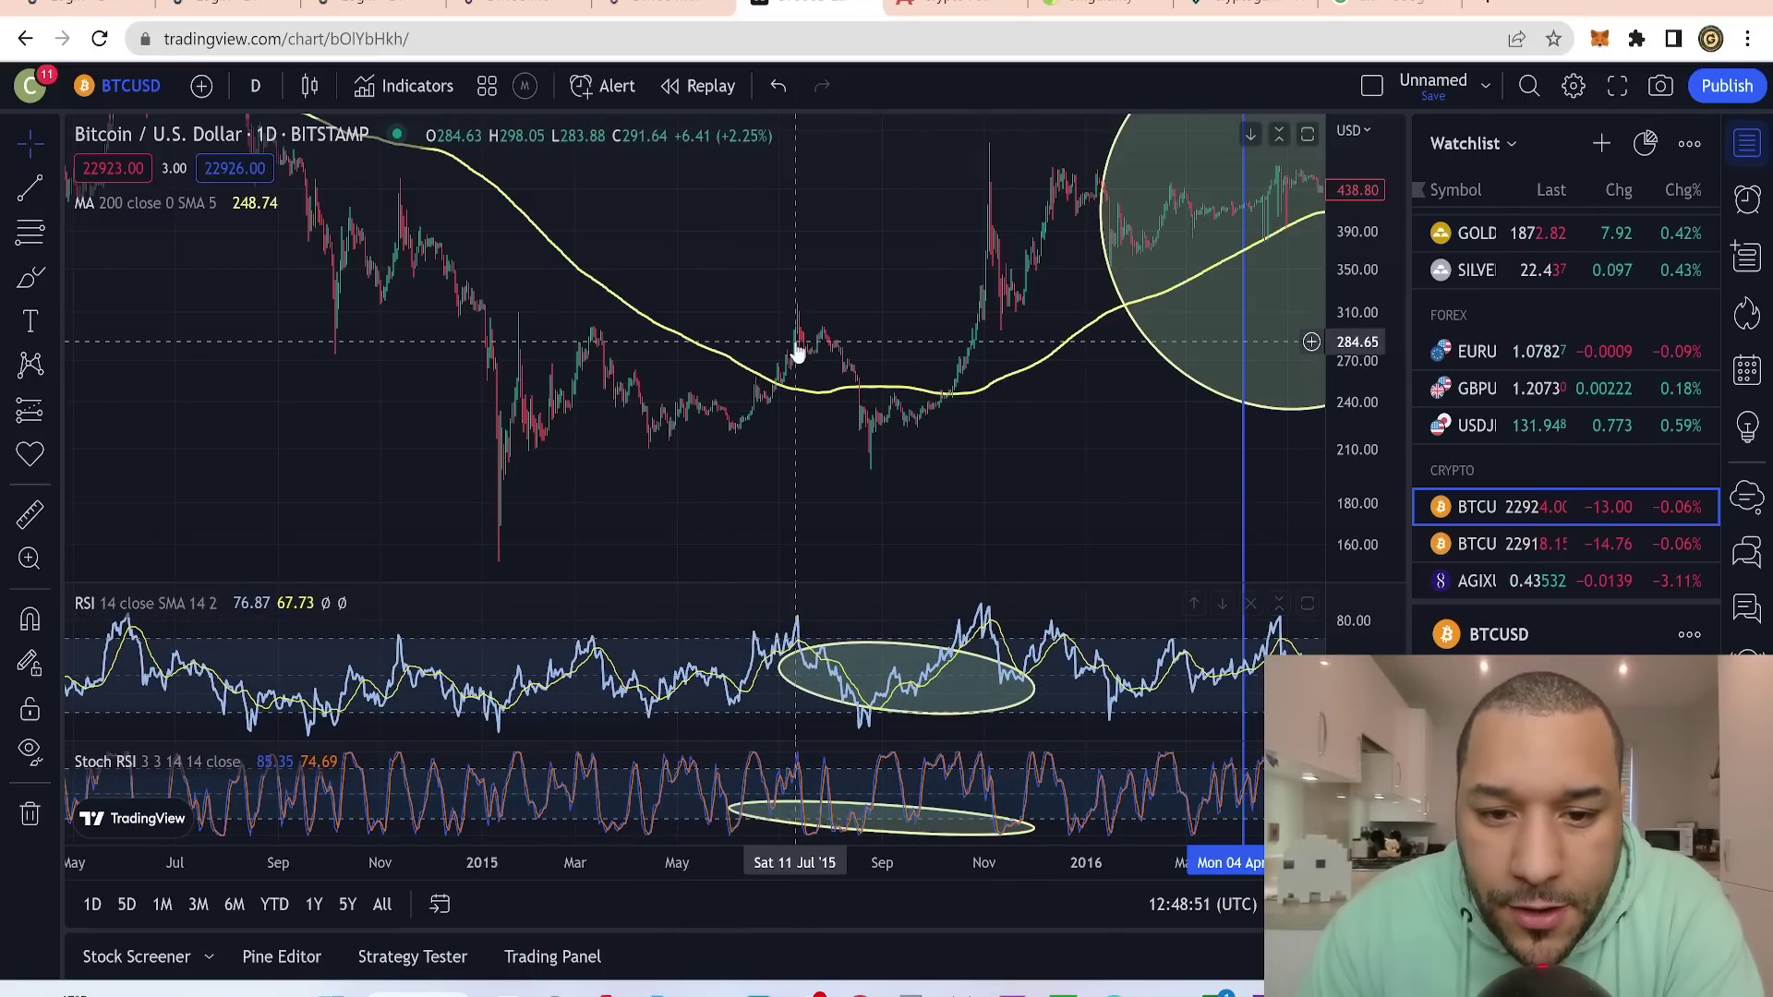
- Delete the ellipse covering the RSI from mid-2015 to late 2015
scroll(795, 323, "up", 3)
left_click_drag(852, 425, 1234, 446)
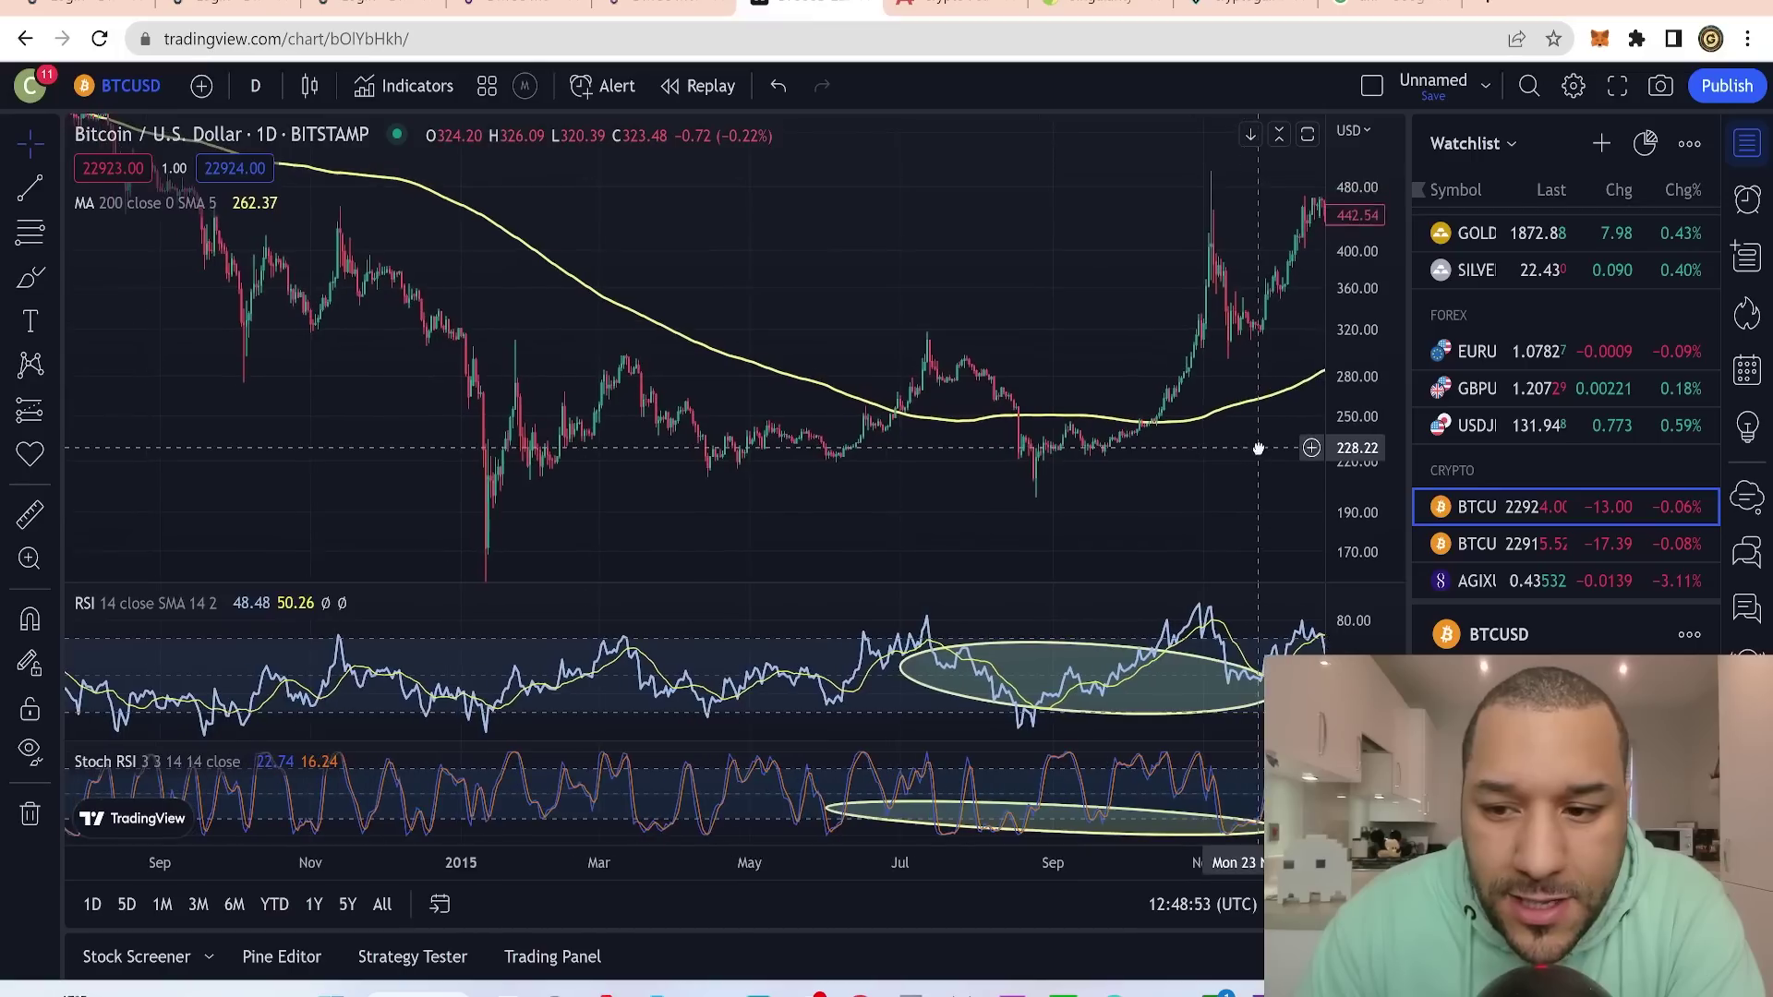
left_click_drag(1385, 459, 1322, 315)
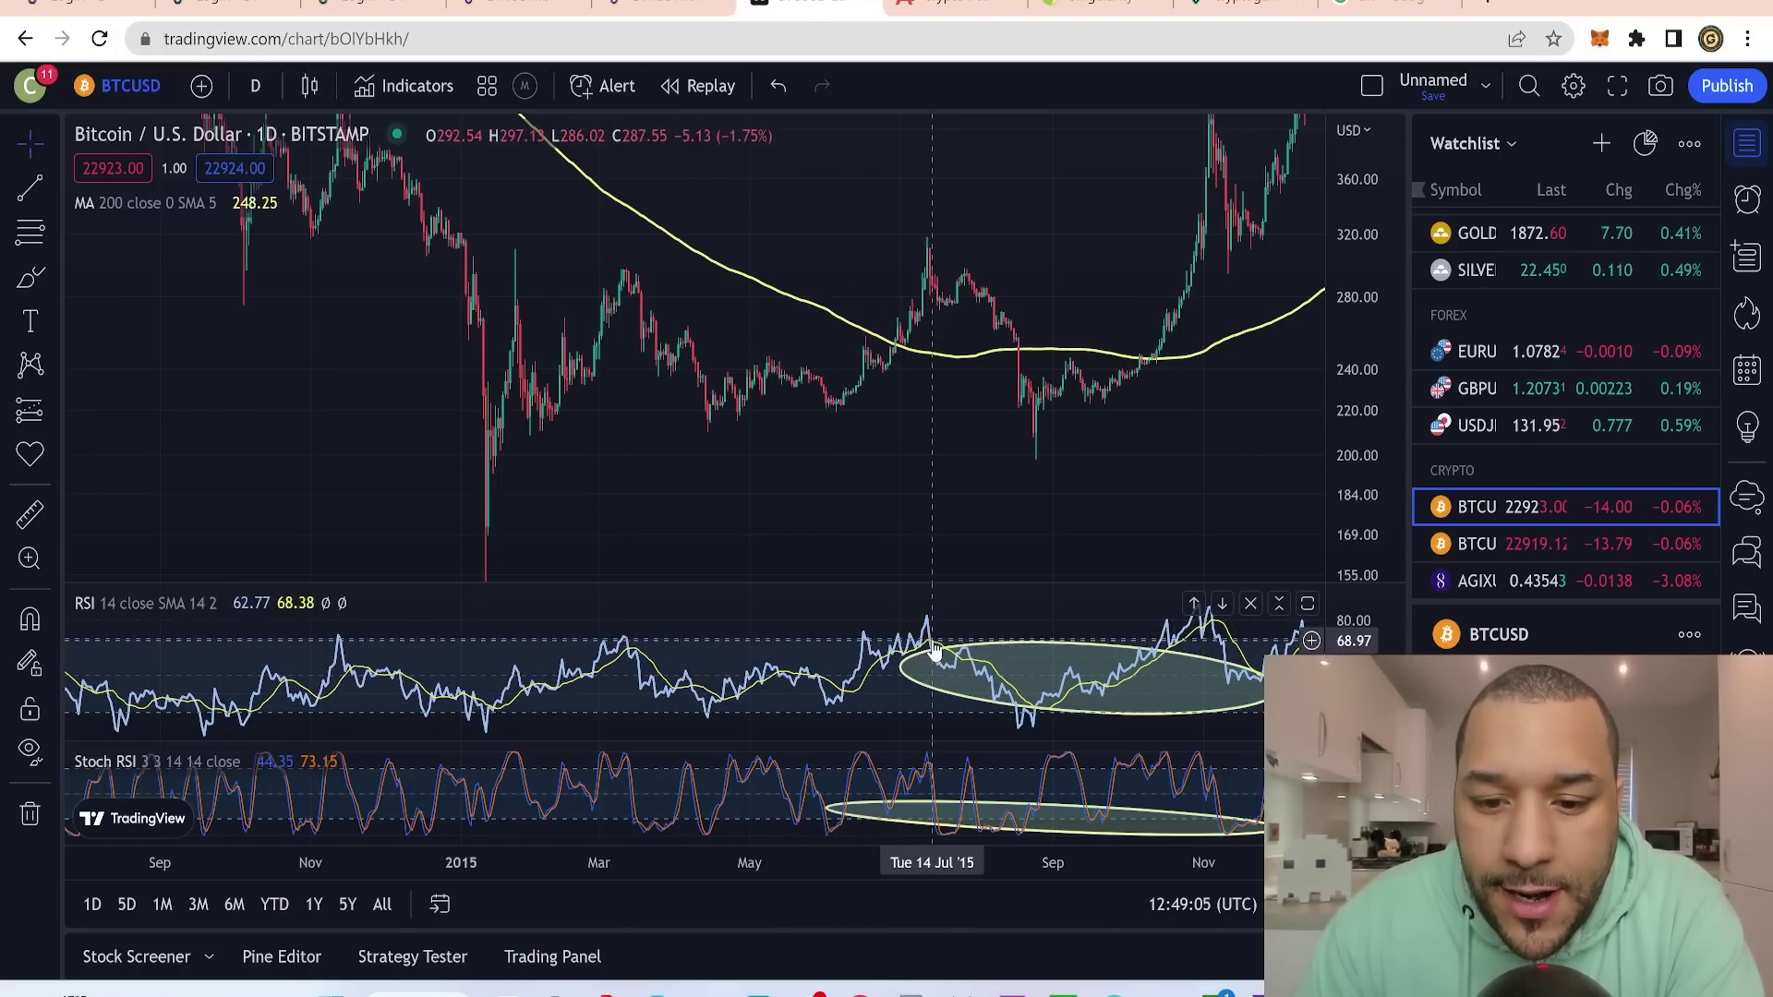
left_click(999, 650)
key("Delete")
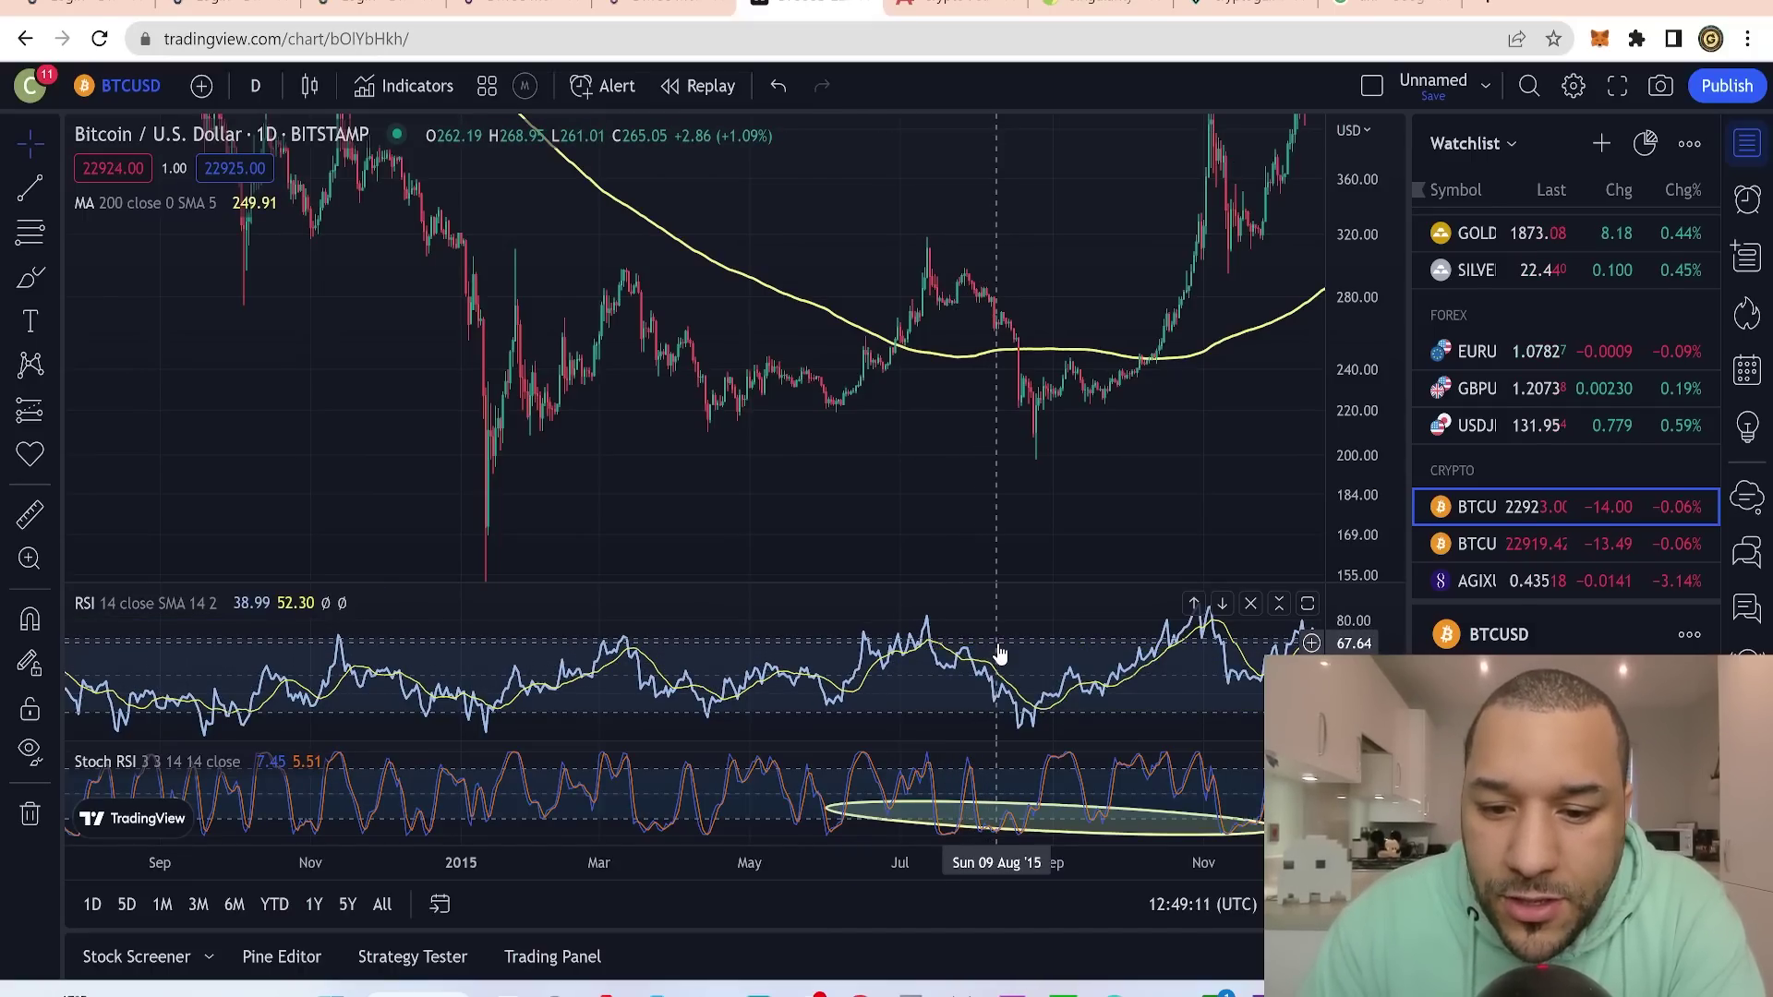
- Draw an ellipse around the RSI decline from about 27 June to 6 September 2015
left_click_drag(1031, 518, 950, 508)
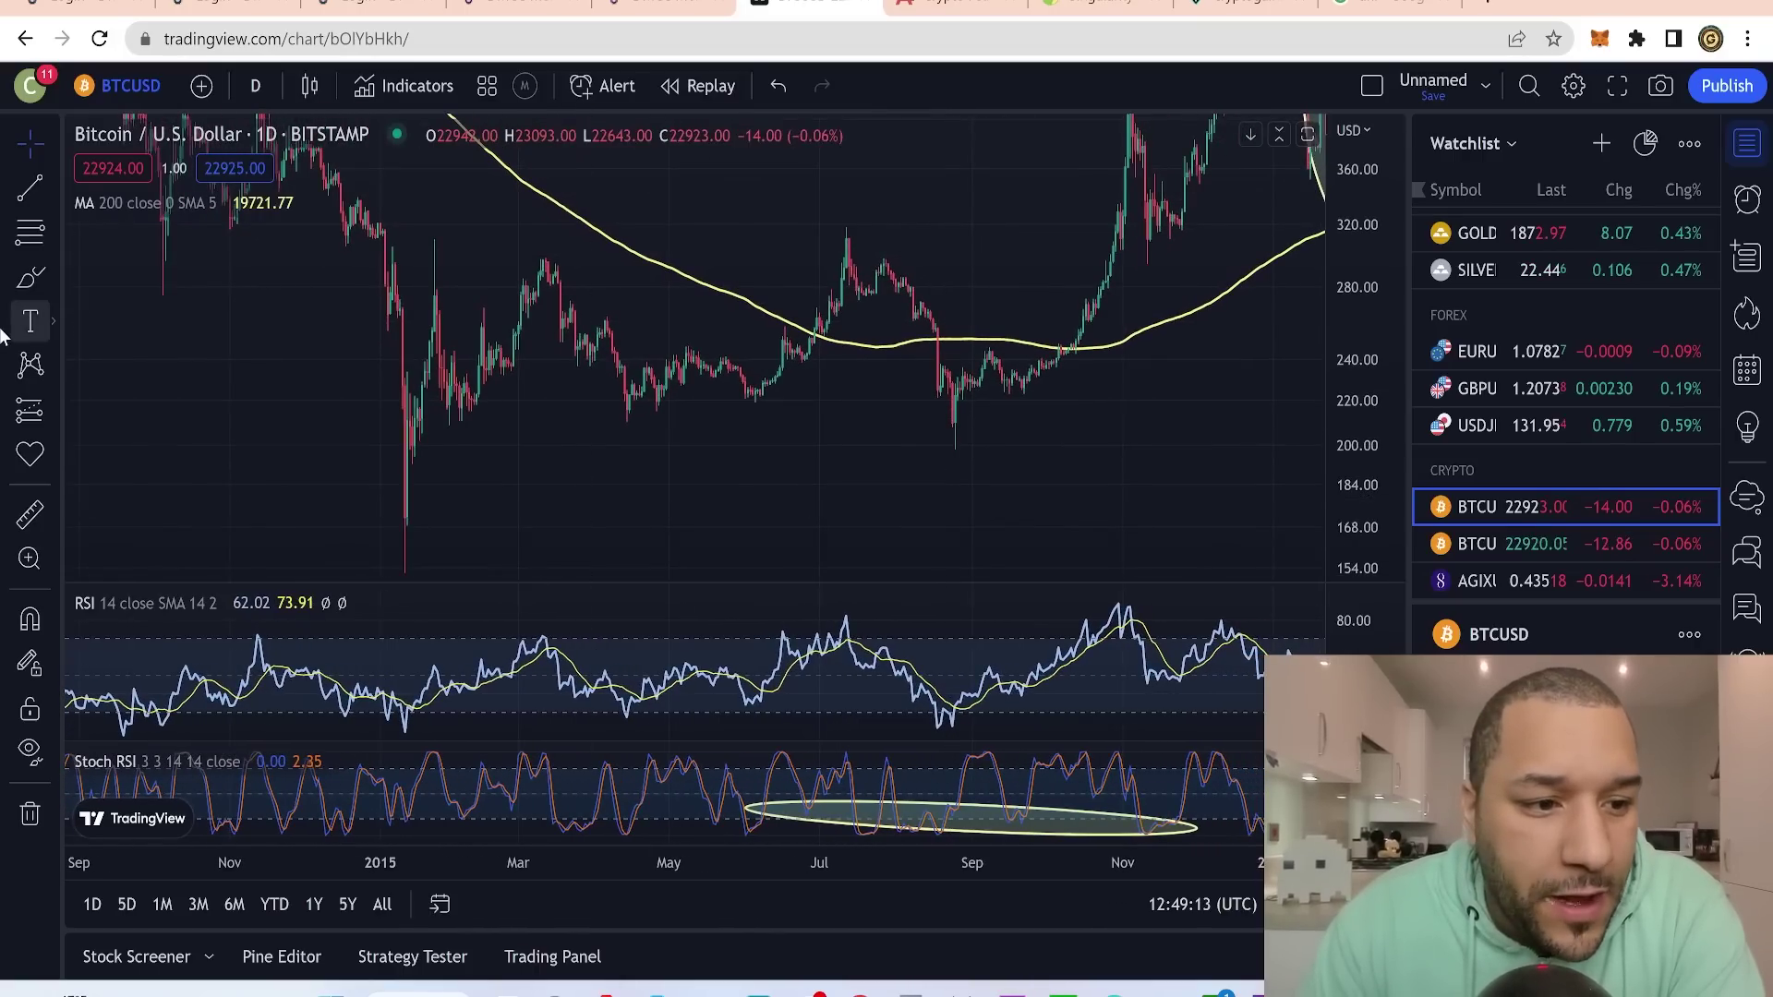
left_click(54, 275)
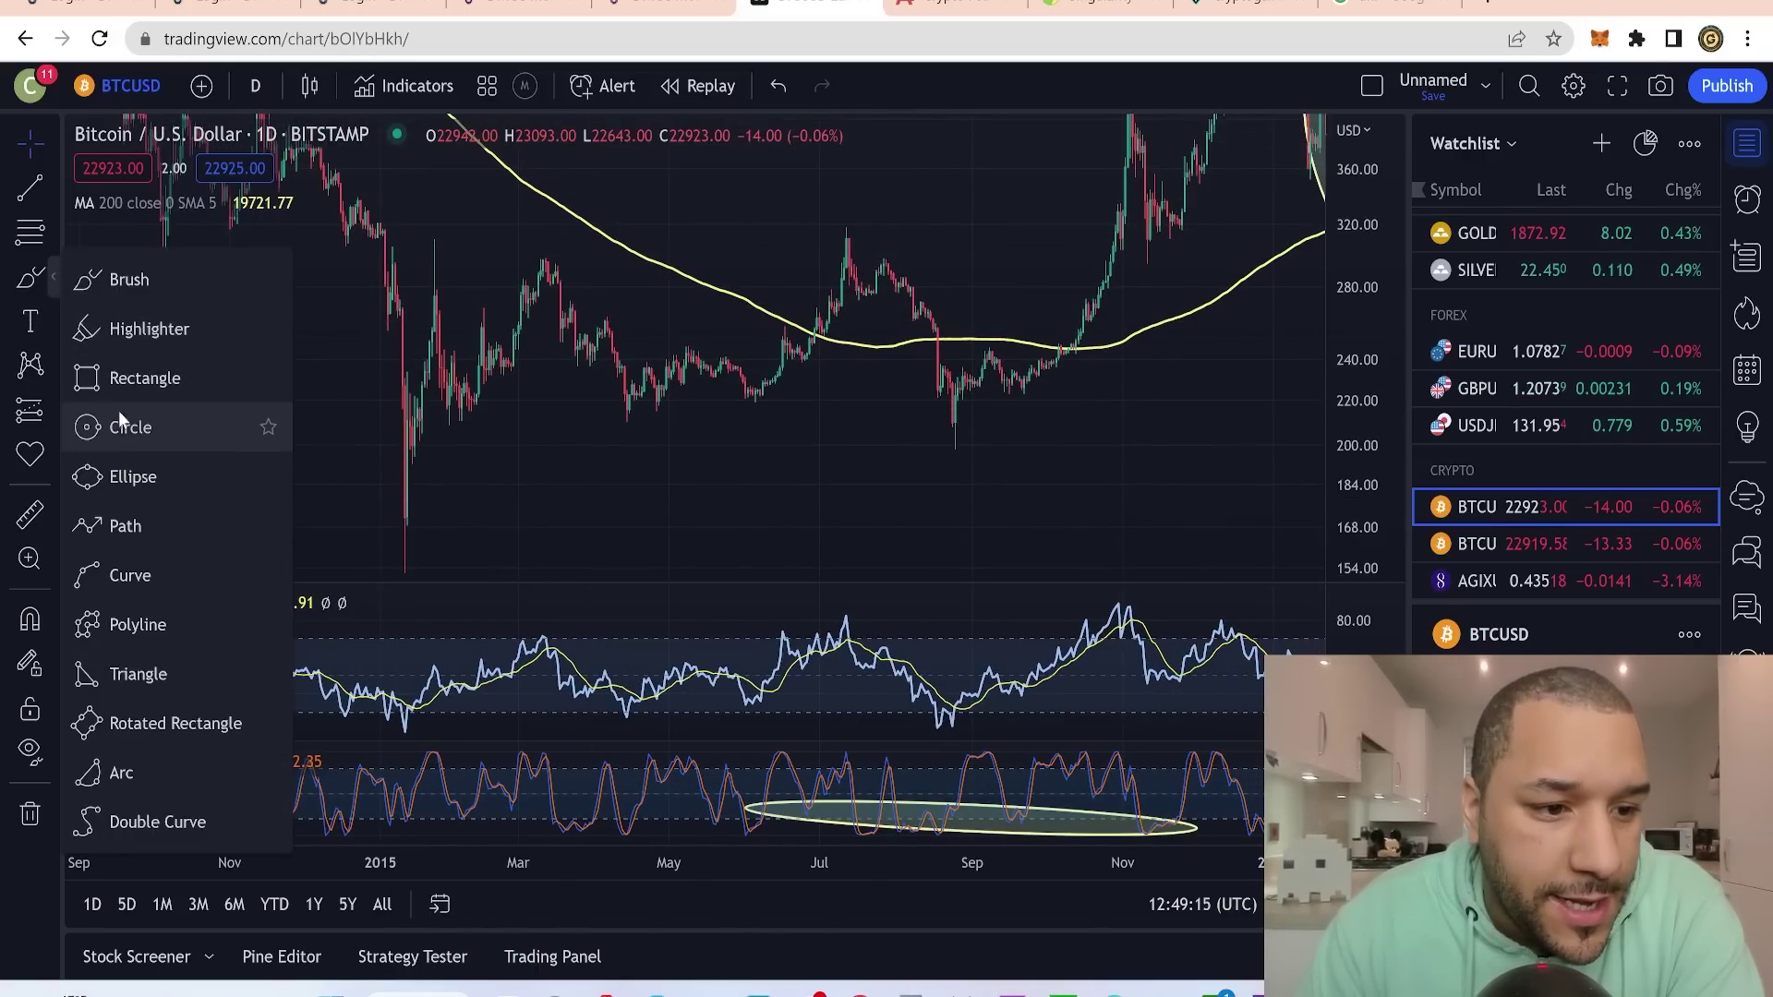
left_click(127, 468)
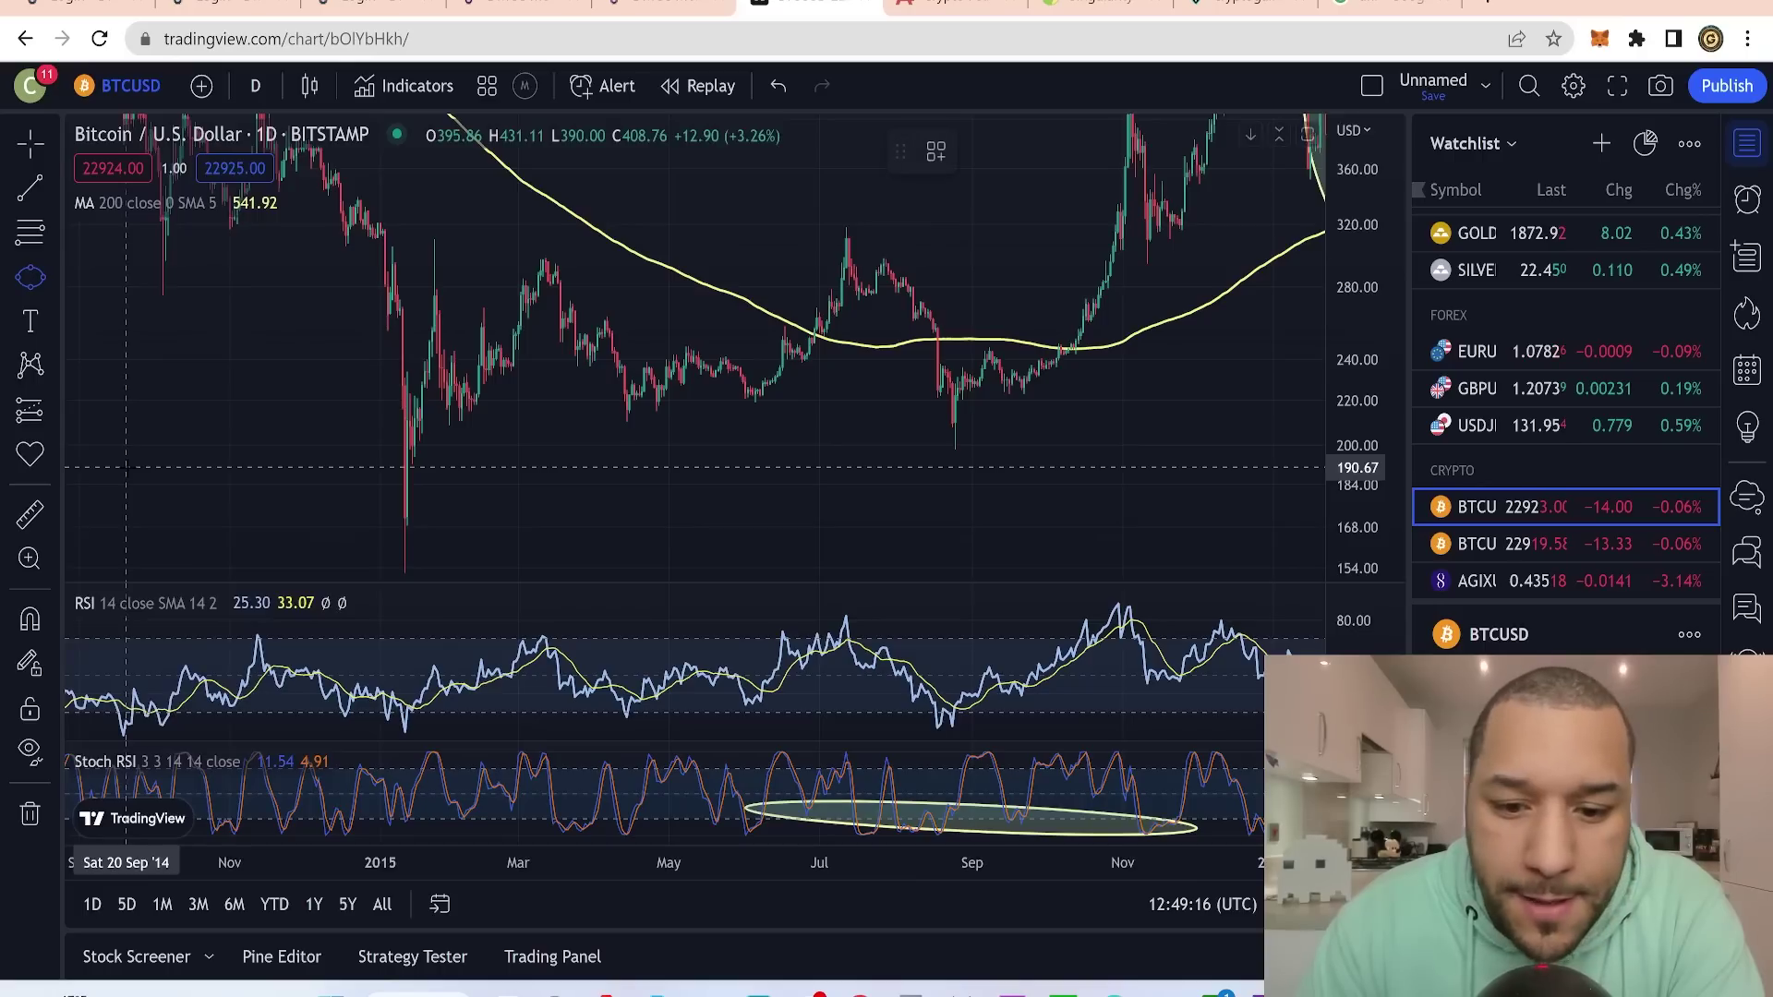
left_click(809, 604)
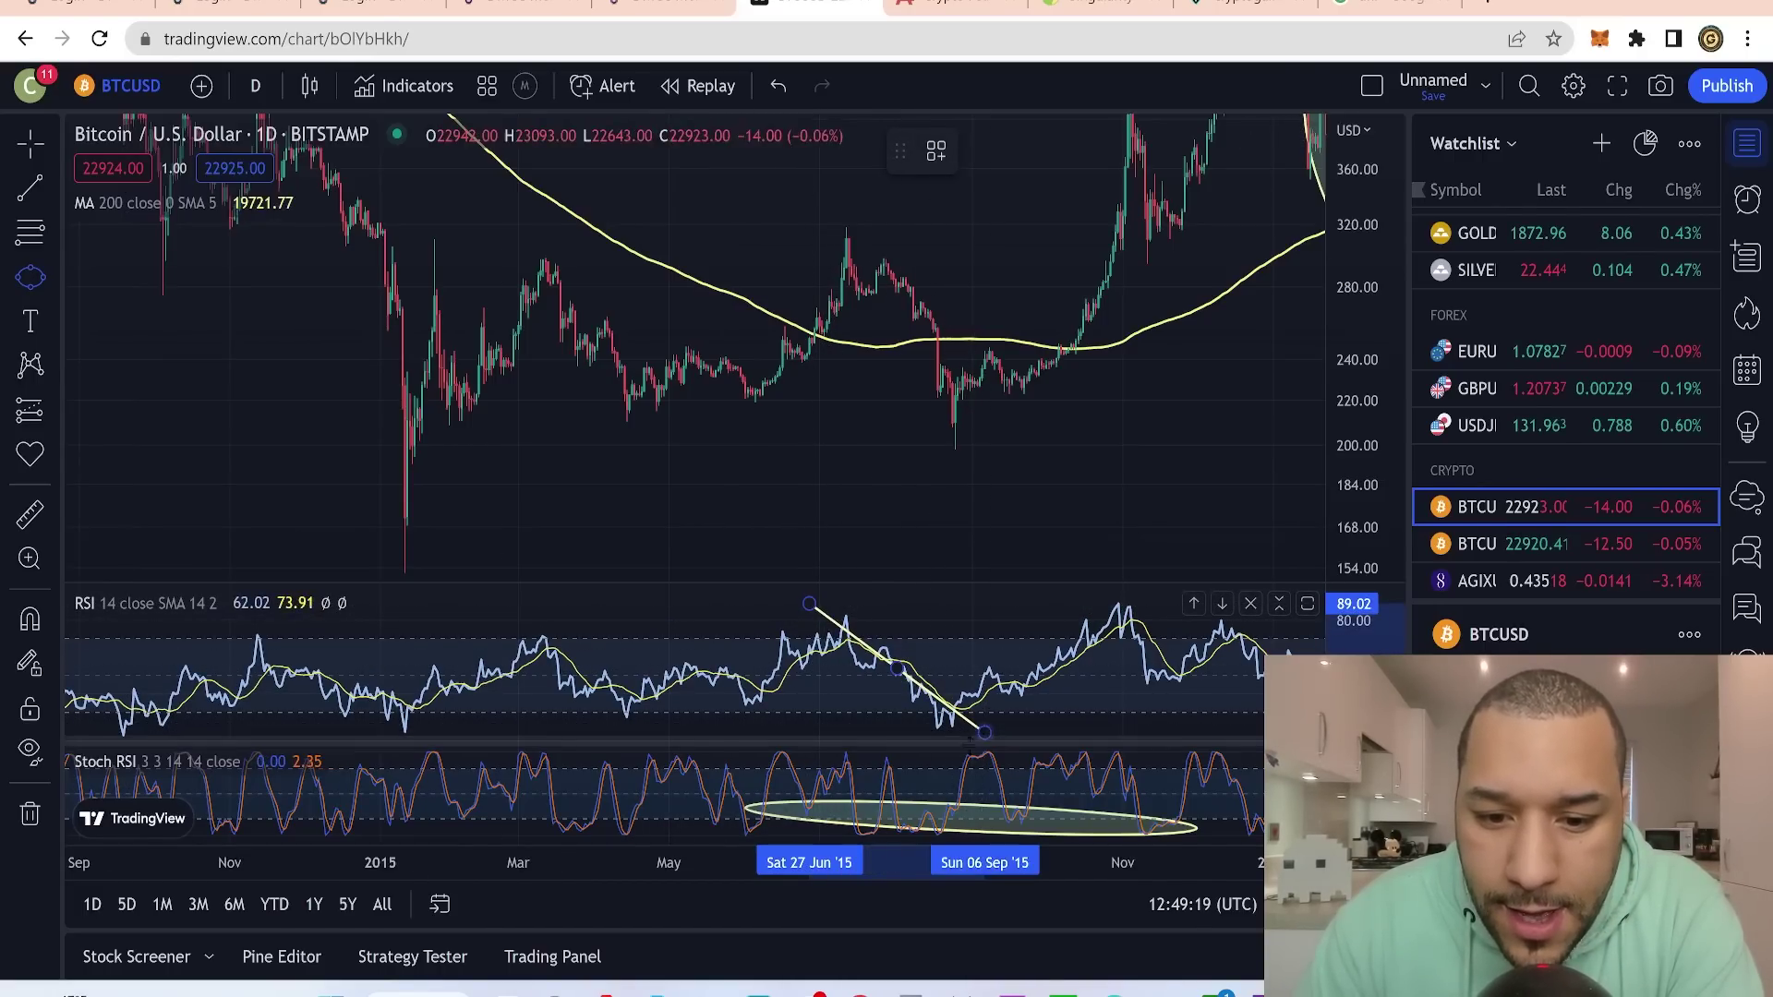
left_click(982, 729)
left_click(895, 805)
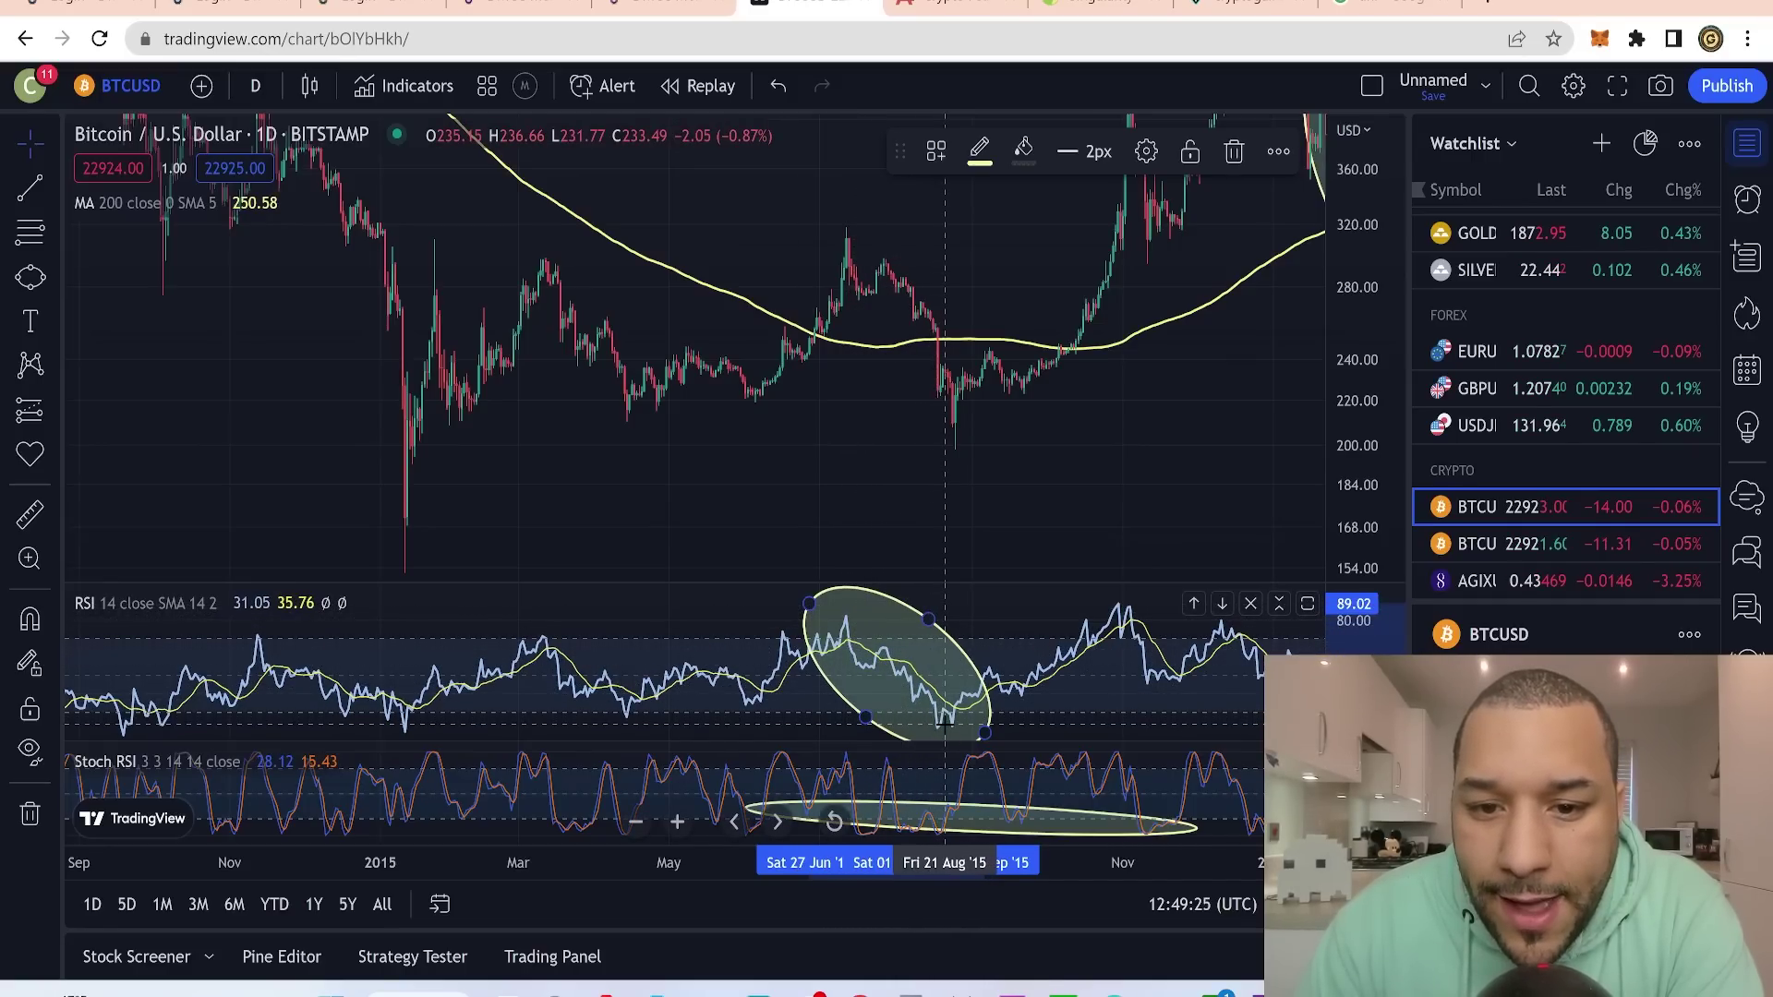
- Examine the 2015 dip below the 200-day moving average and the recovery that followed it
left_click_drag(863, 397, 846, 496)
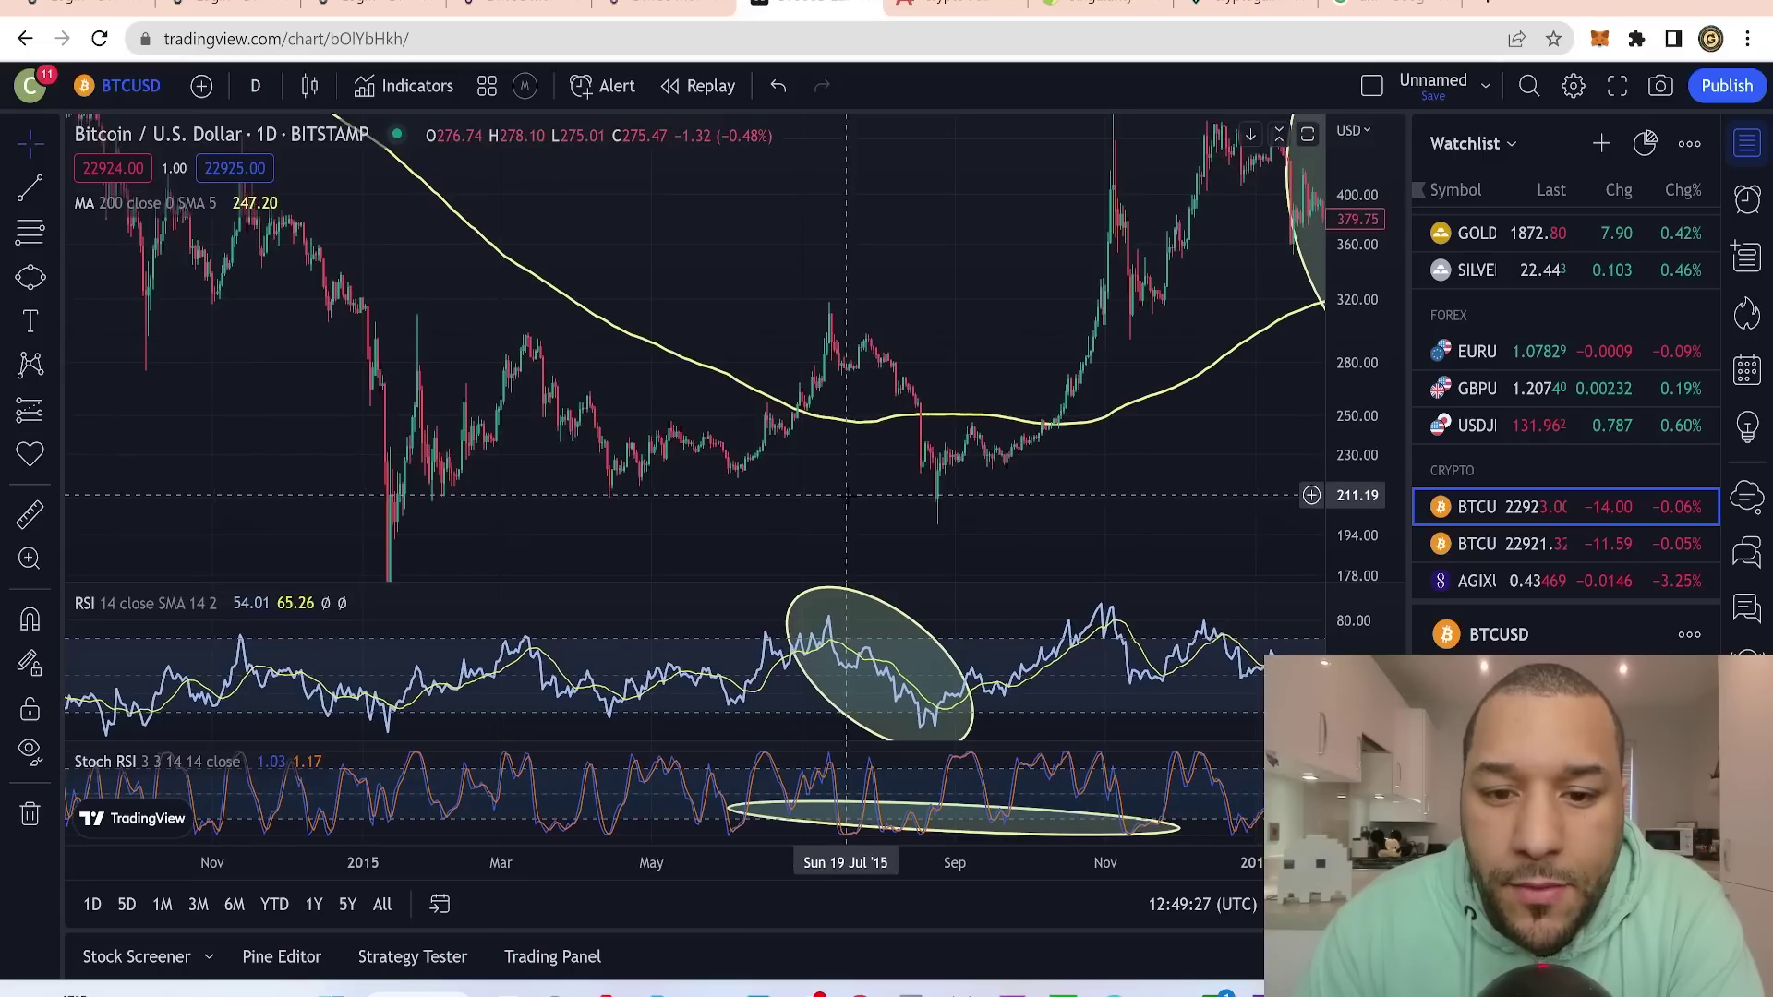
left_click_drag(1365, 441, 1357, 384)
left_click_drag(1037, 333, 1014, 212)
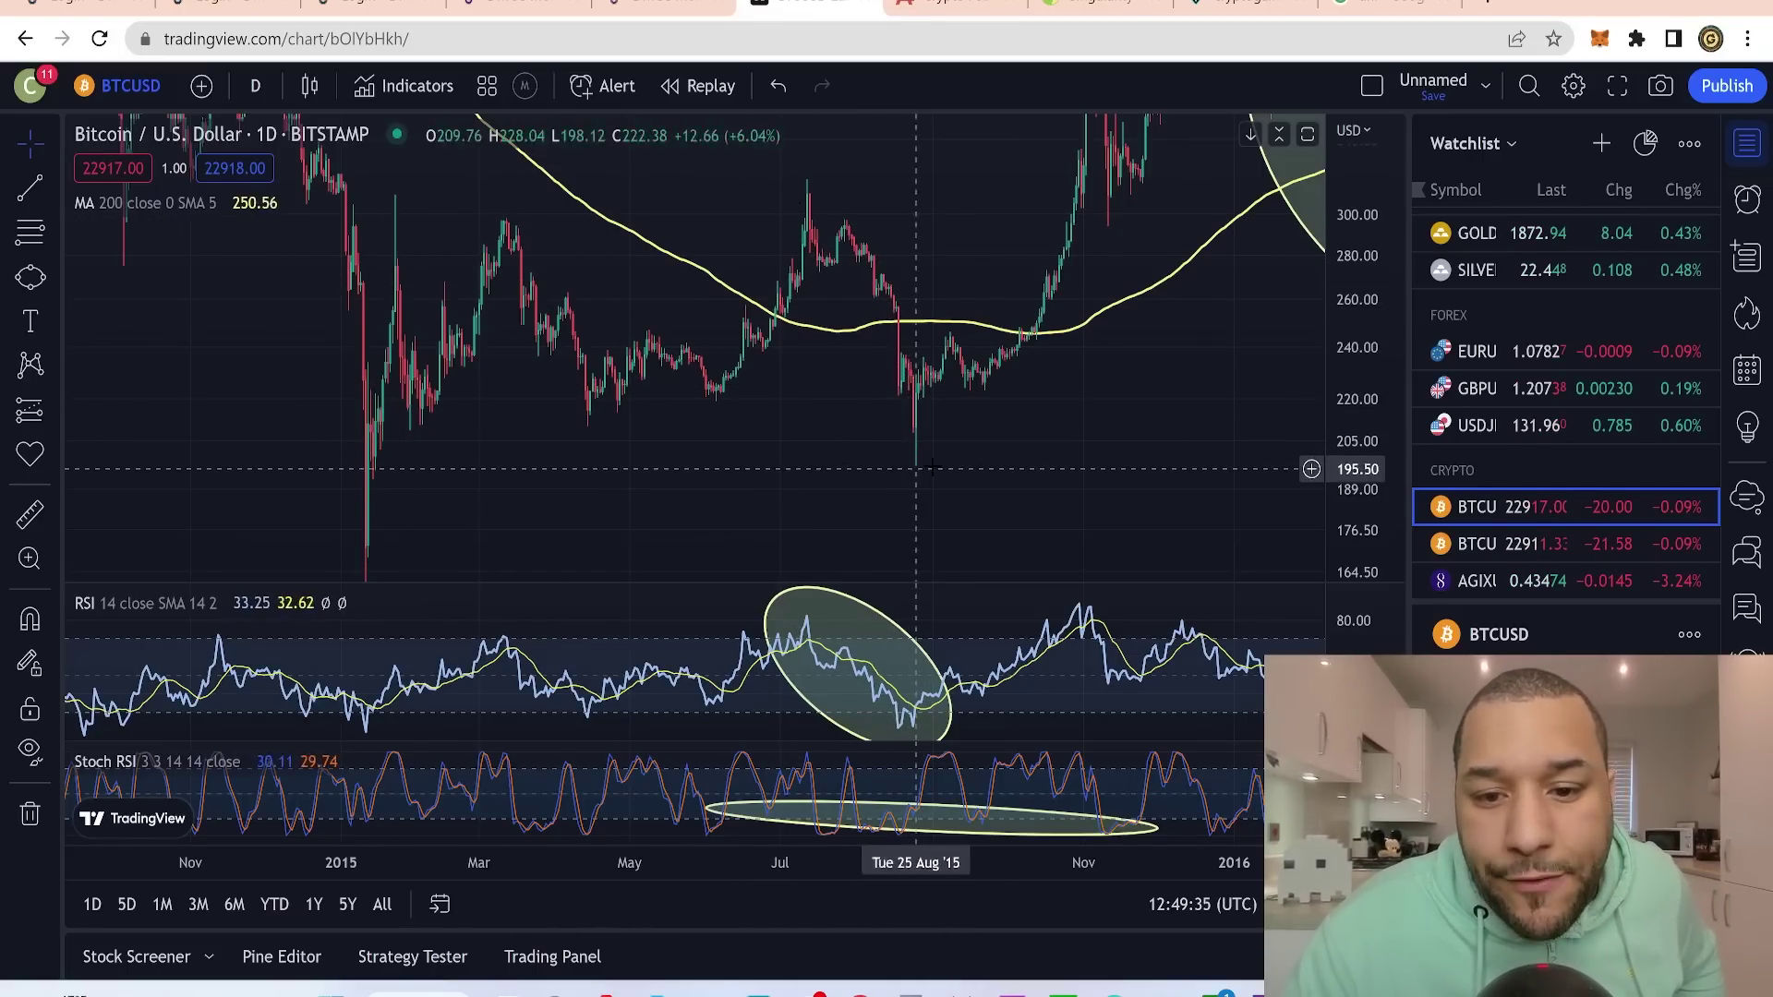
left_click_drag(1010, 450, 906, 490)
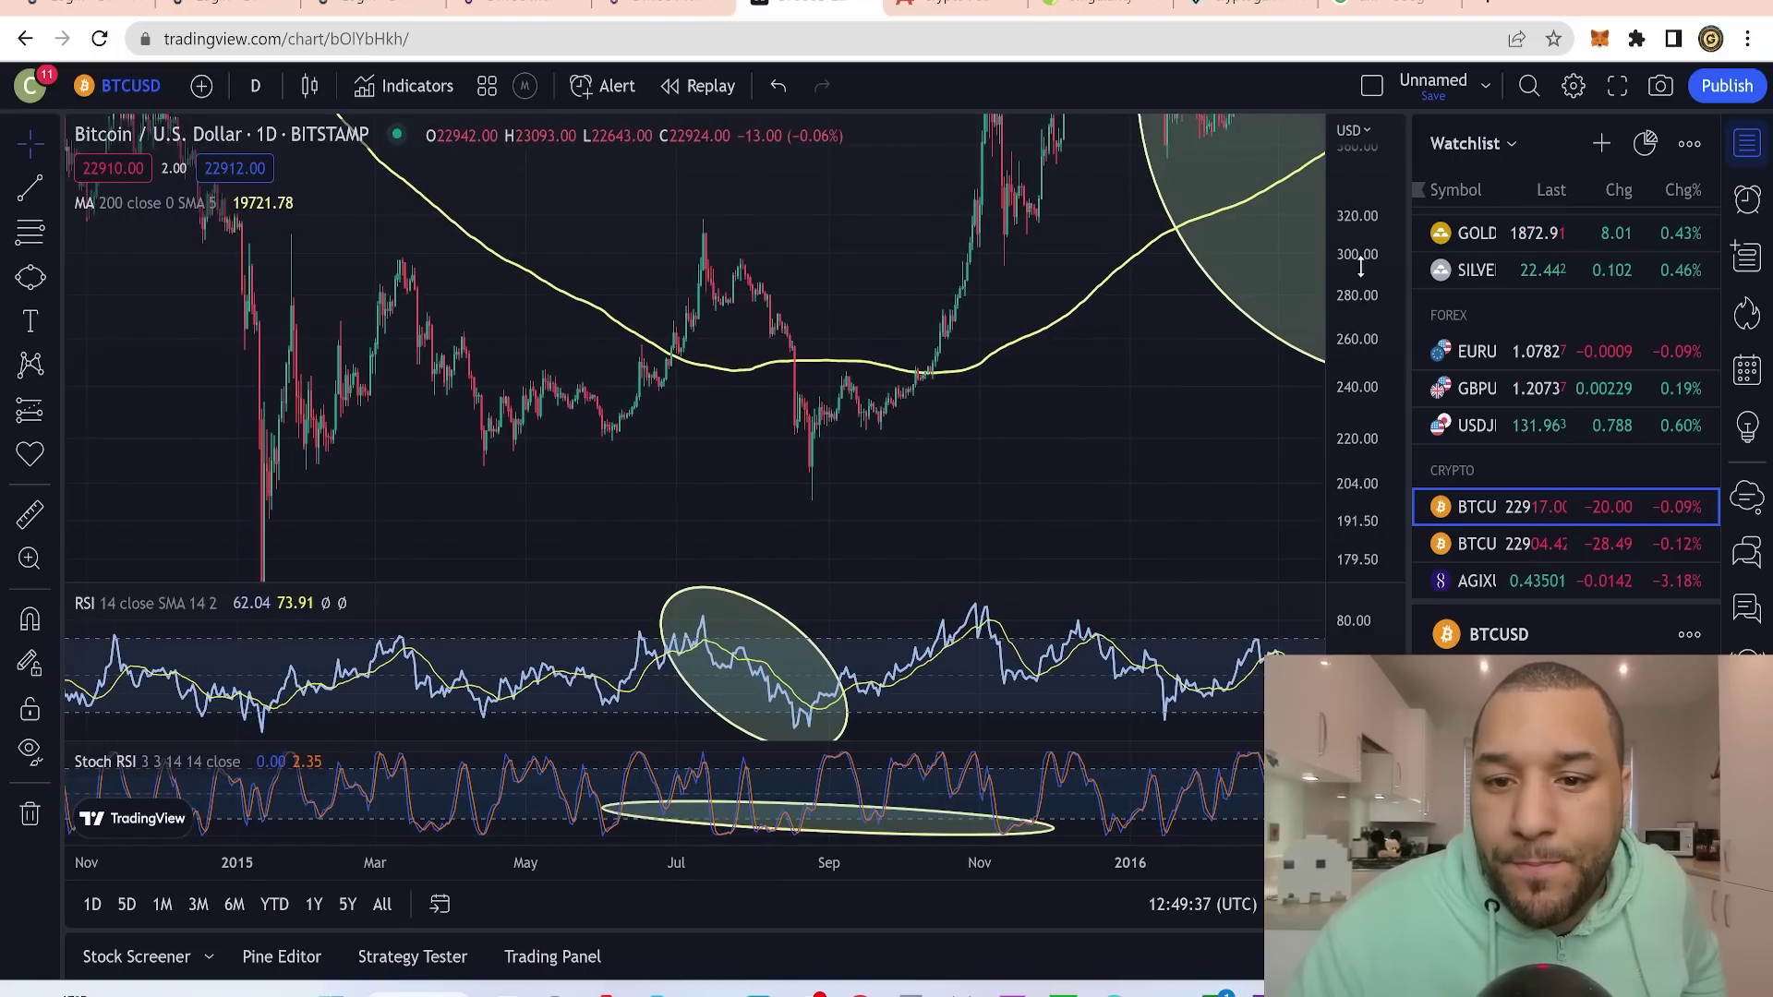
left_click_drag(1359, 267, 1343, 483)
scroll(1004, 363, "down", 2)
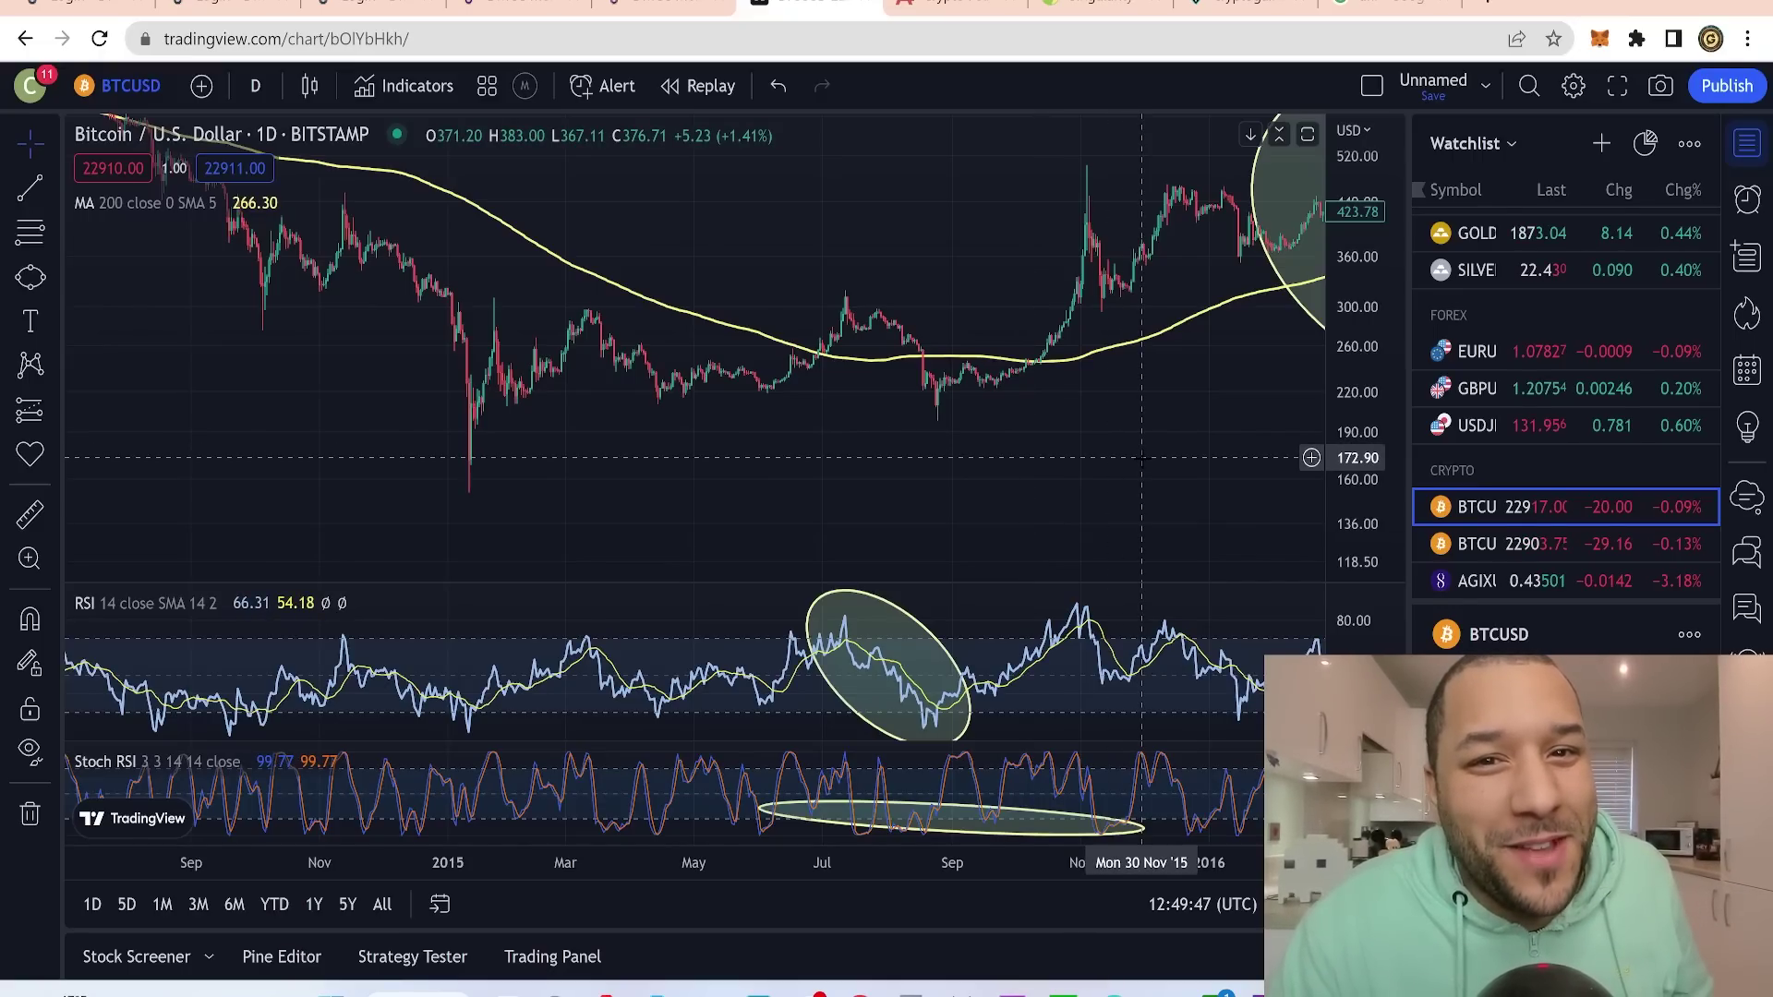
- Switch to the crypto Fear & Greed Index page and review its current and historical values
left_click(949, 11)
scroll(916, 246, "up", 1)
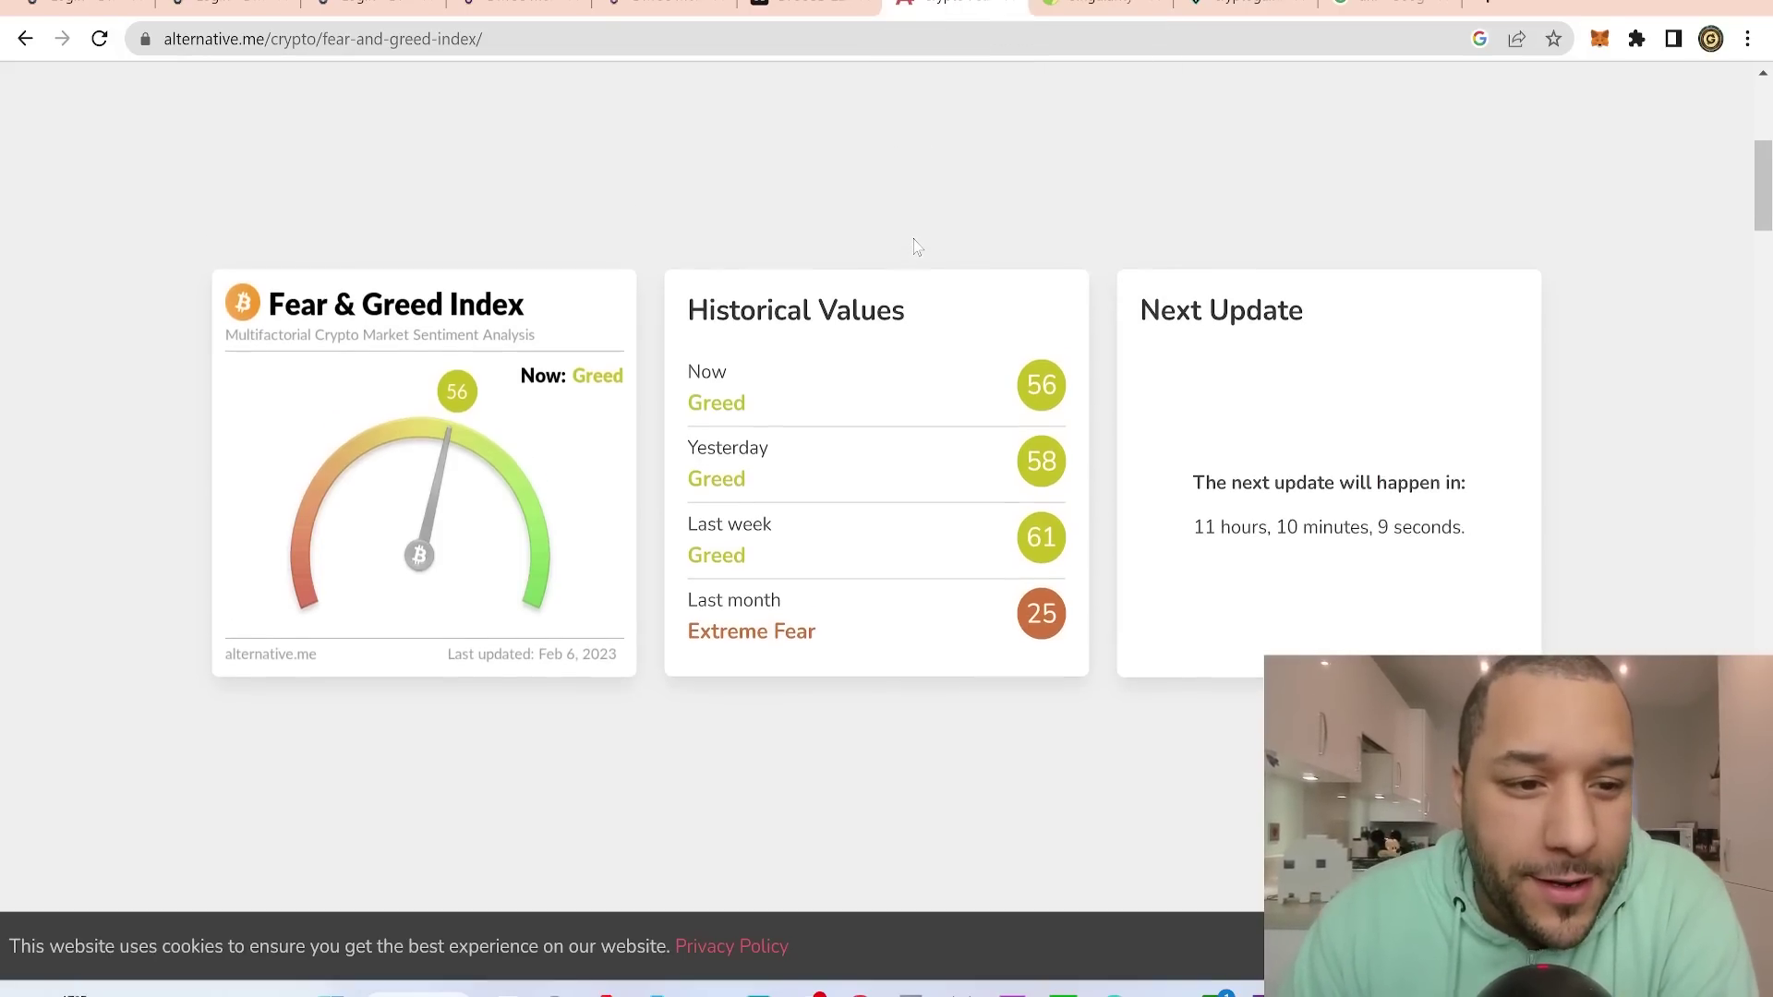
scroll(916, 247, "down", 1)
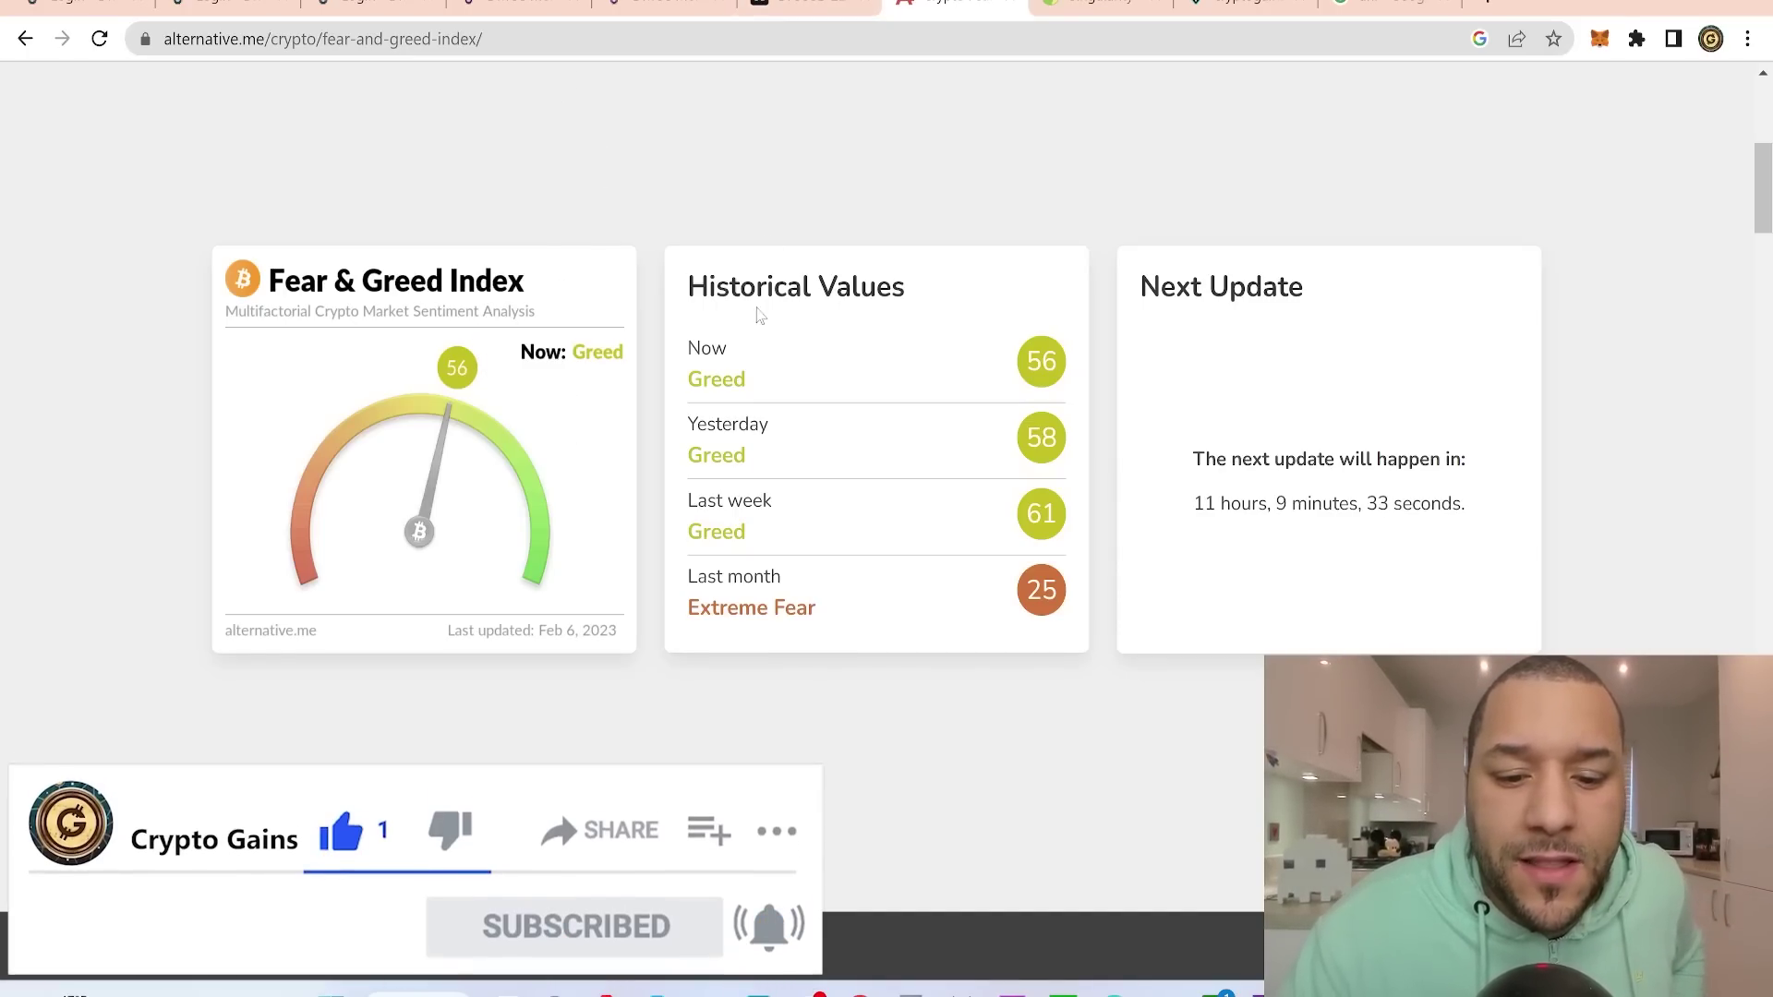
- Return to the TradingView chart and change the symbol to BTCUSD Bitcoin All Time History Index
left_click(801, 5)
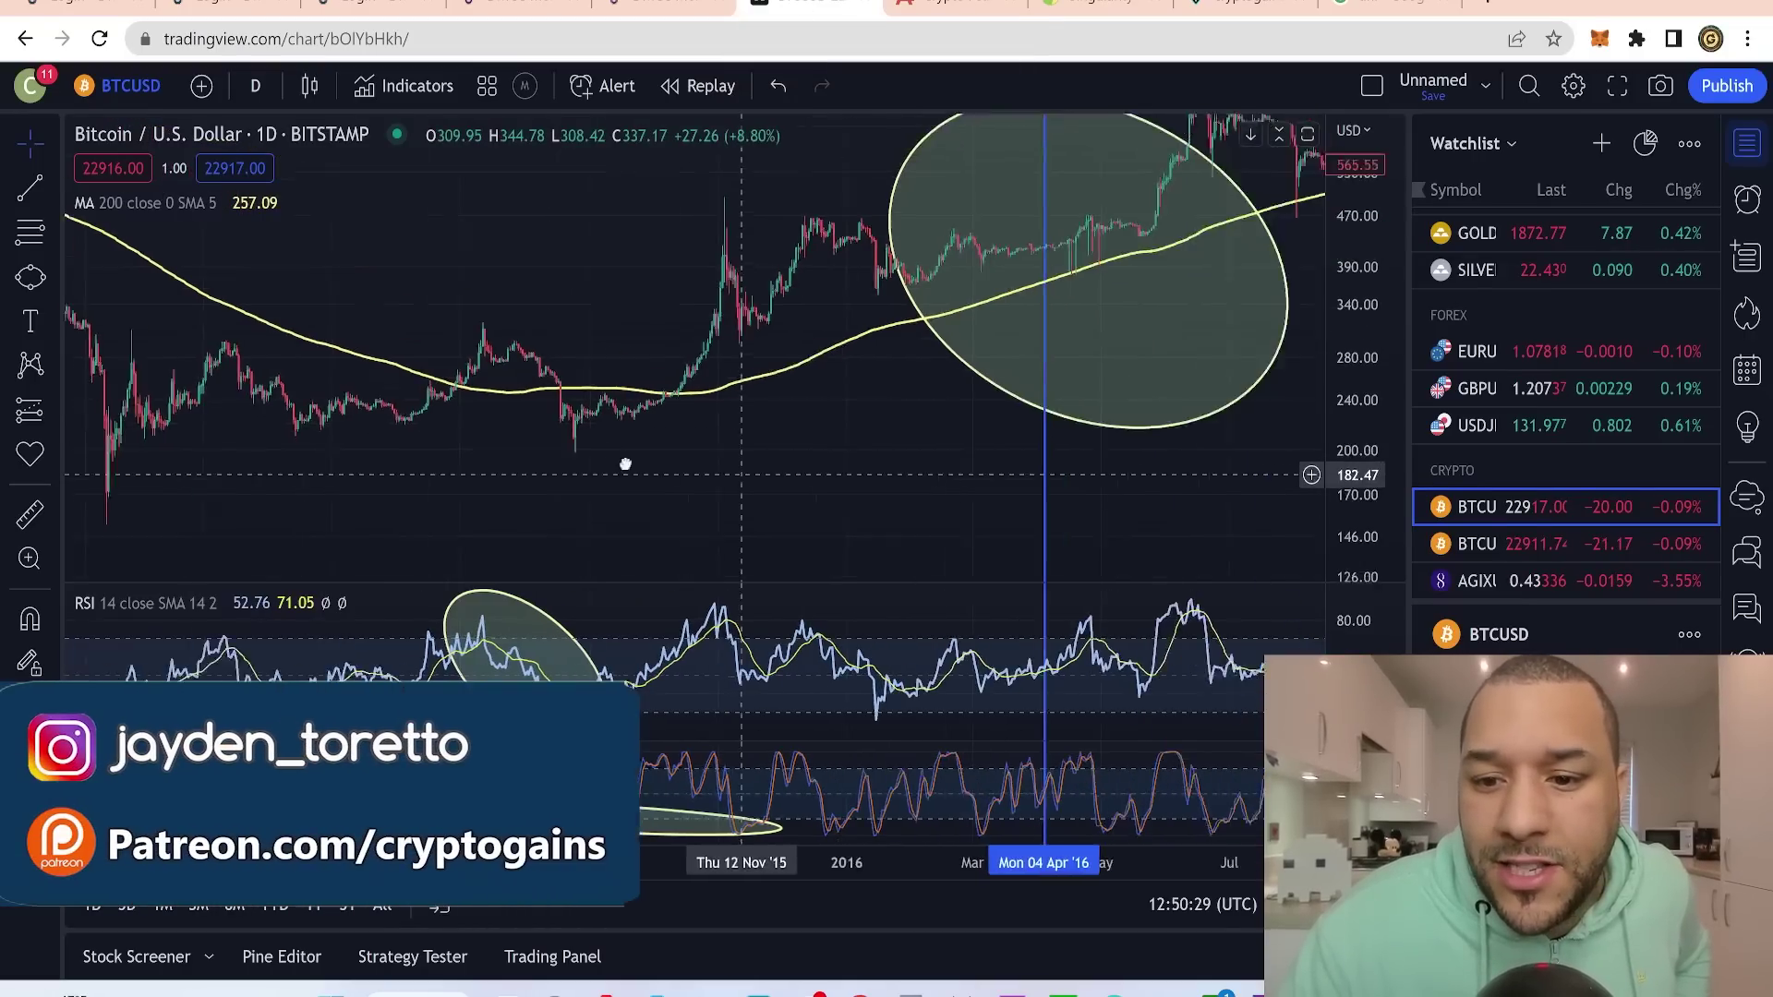
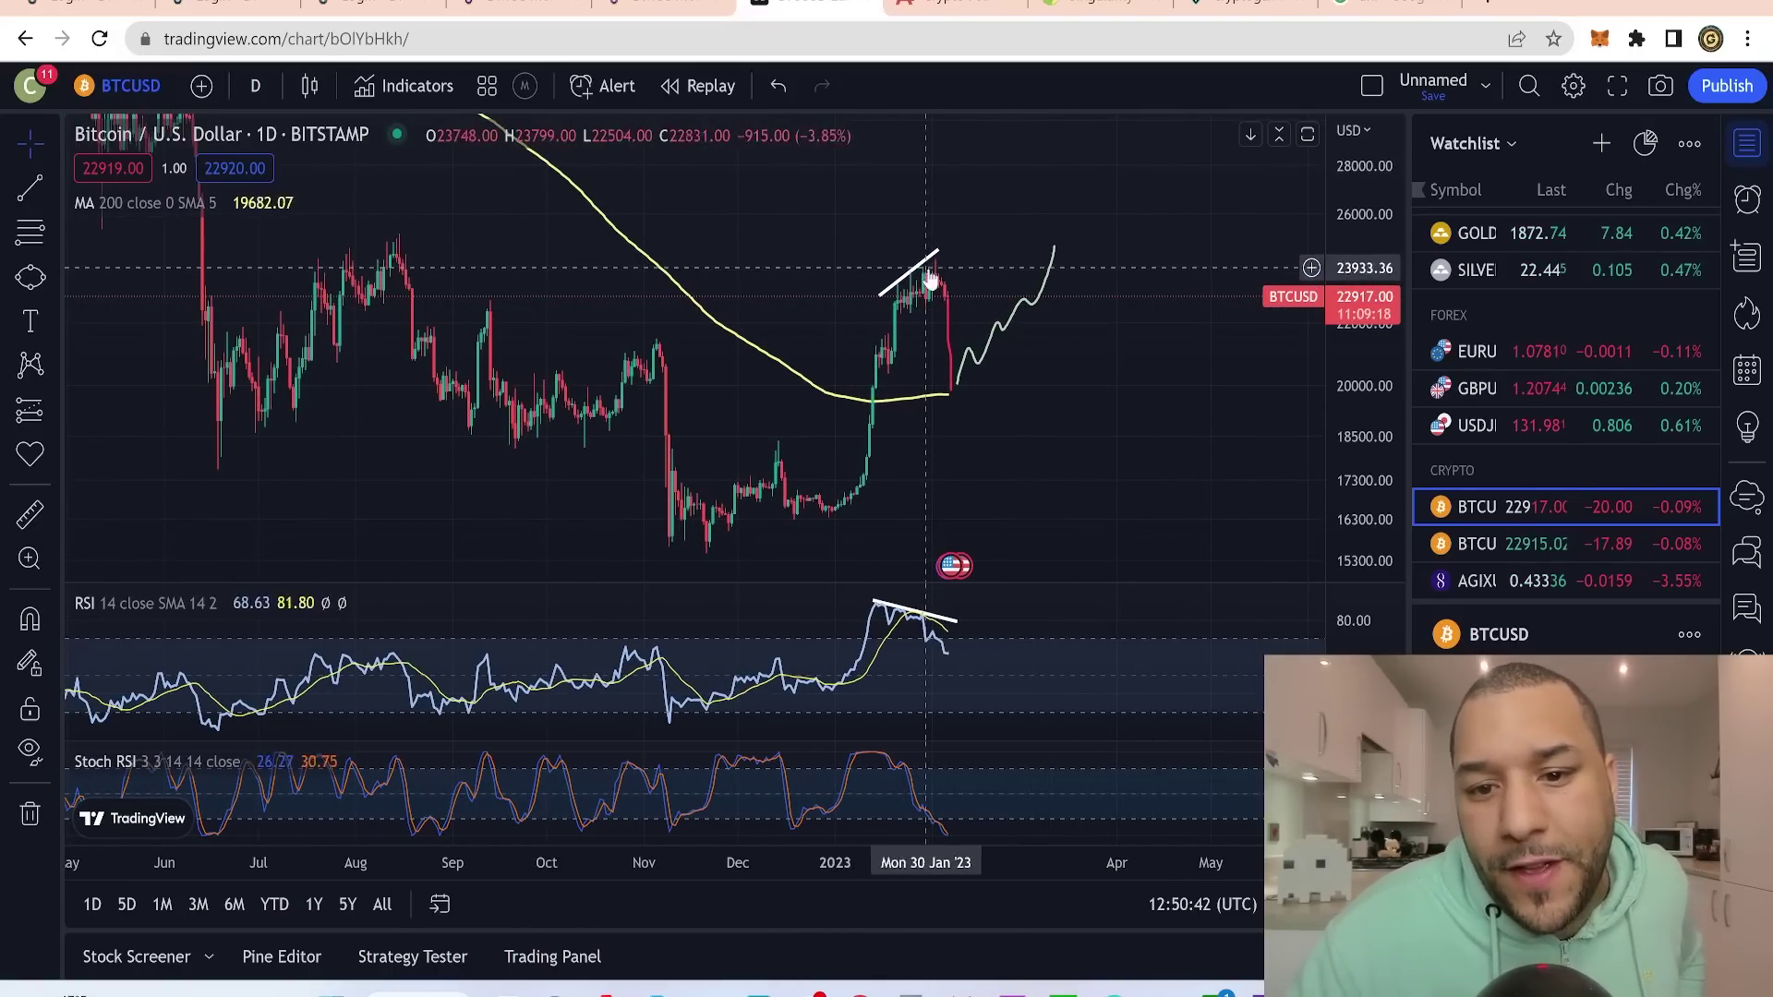
left_click(120, 81)
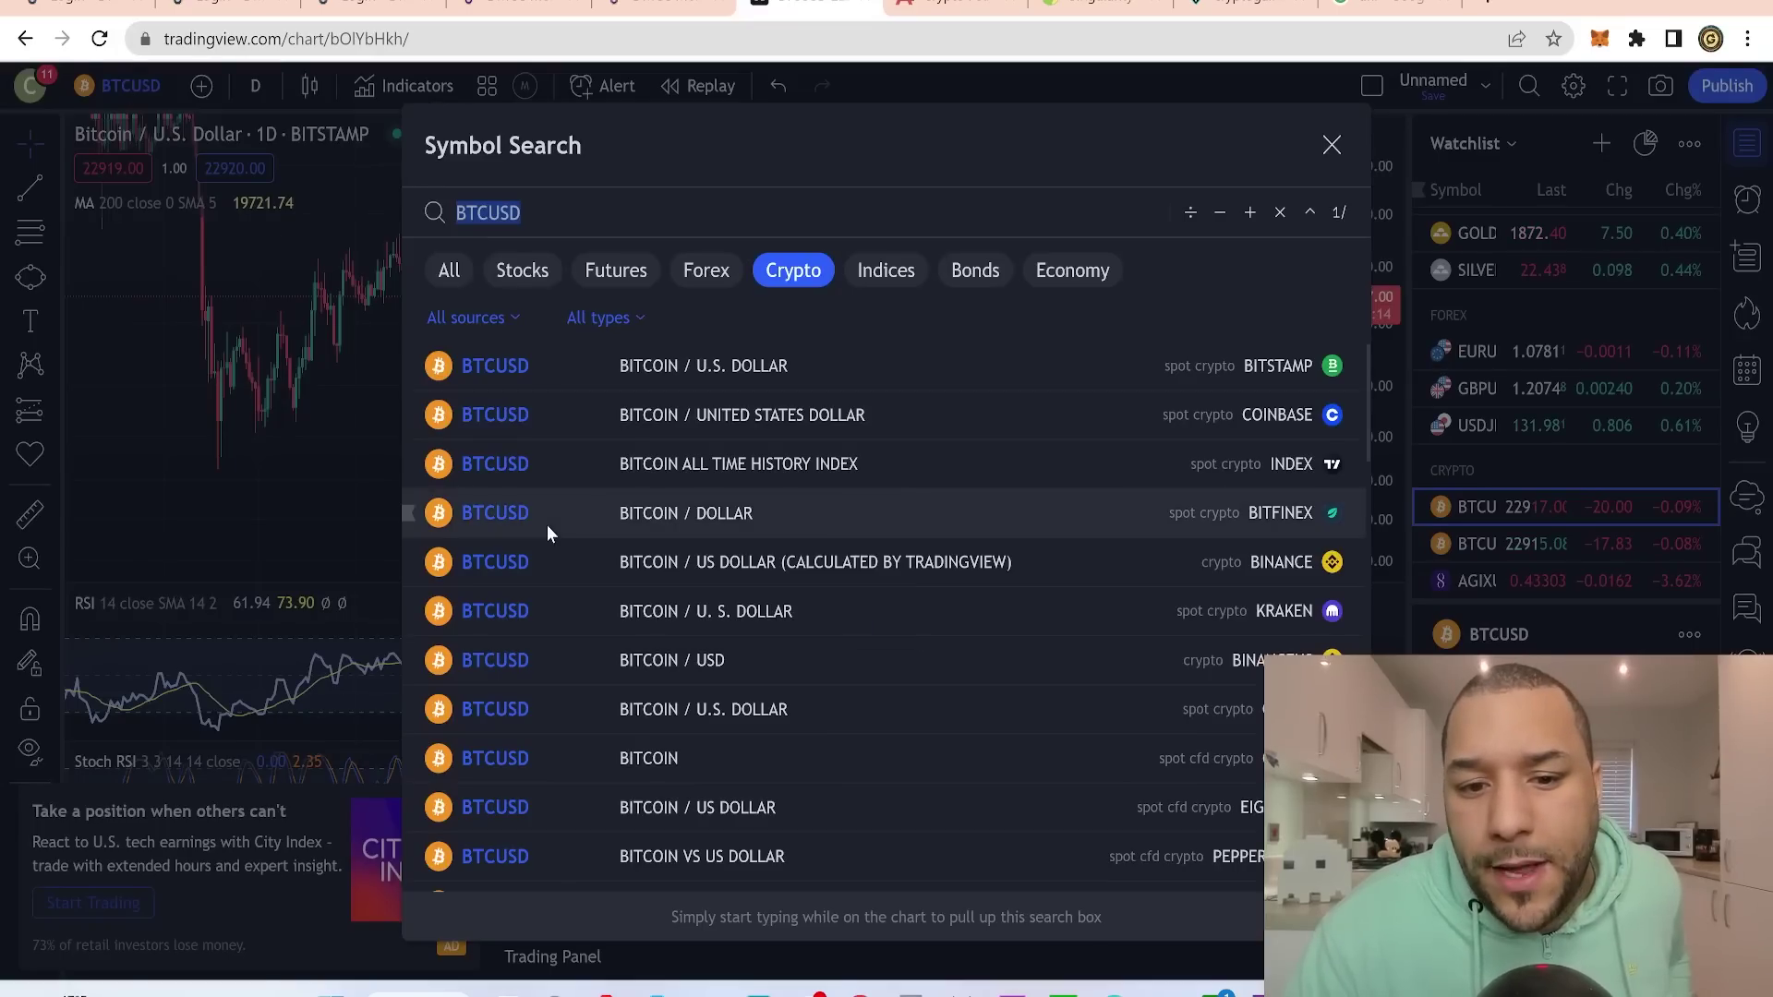
left_click(799, 463)
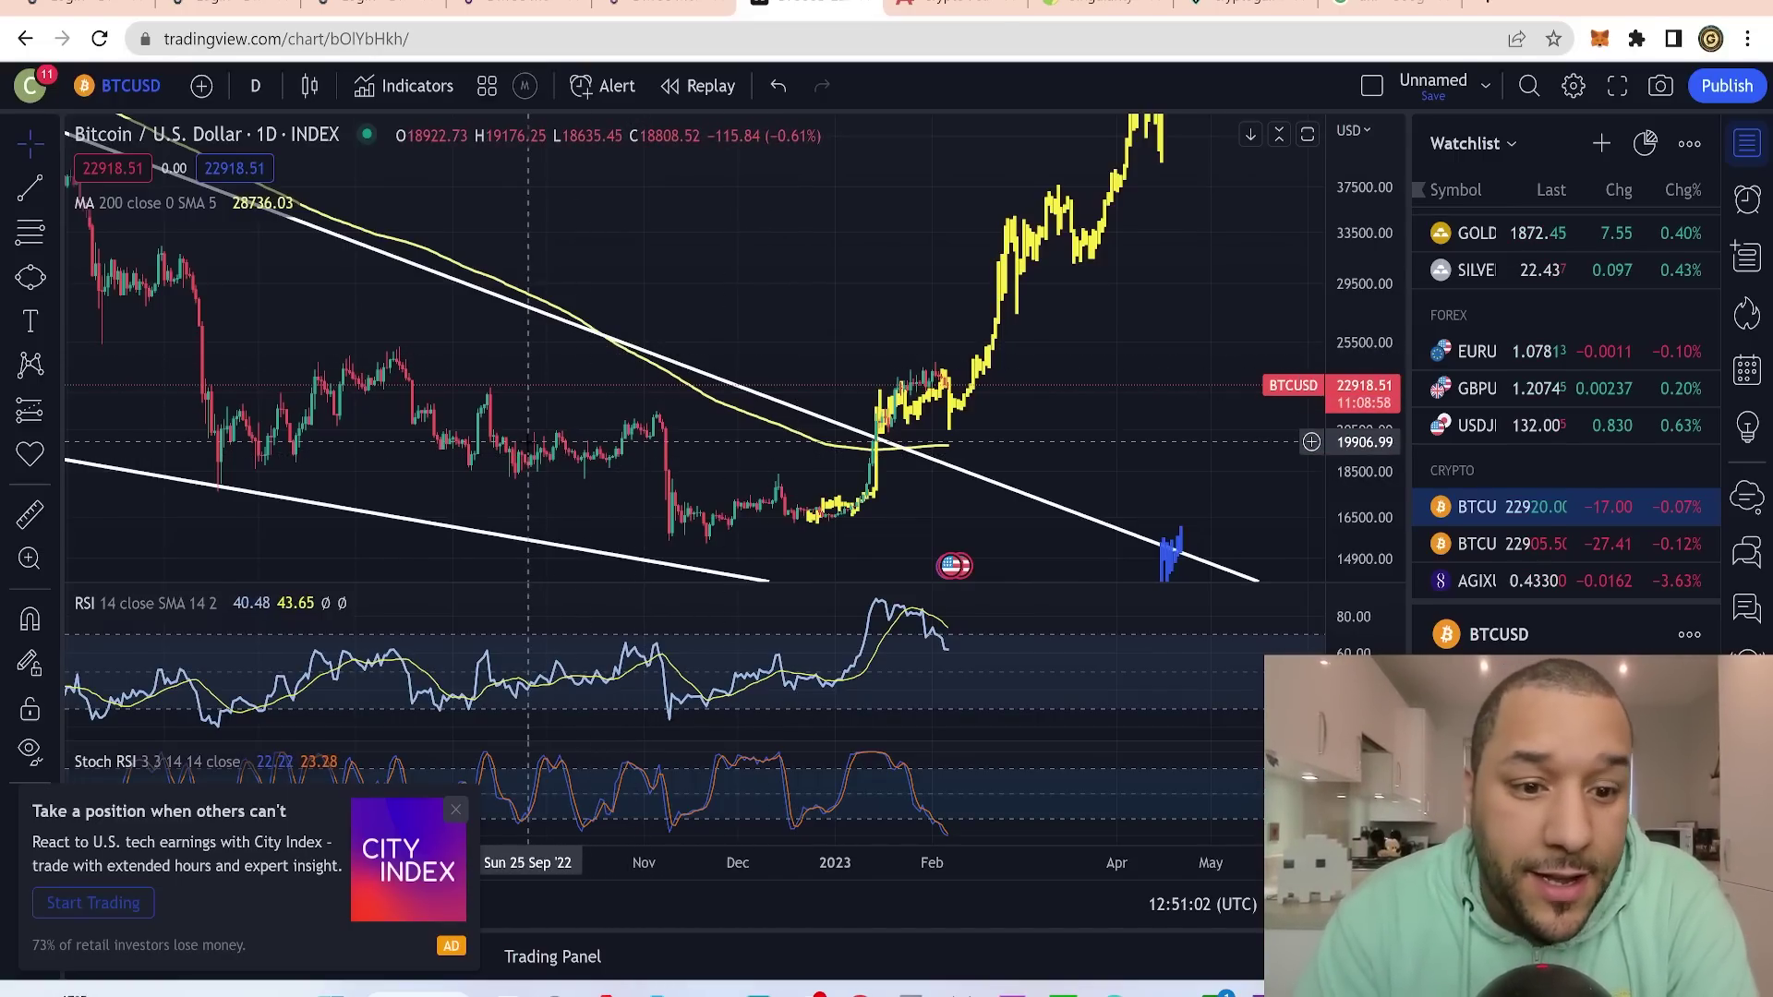
- Examine the 2019 and 2020 price moves around the 200-day moving average against the current projection
scroll(1223, 485, "down", 12)
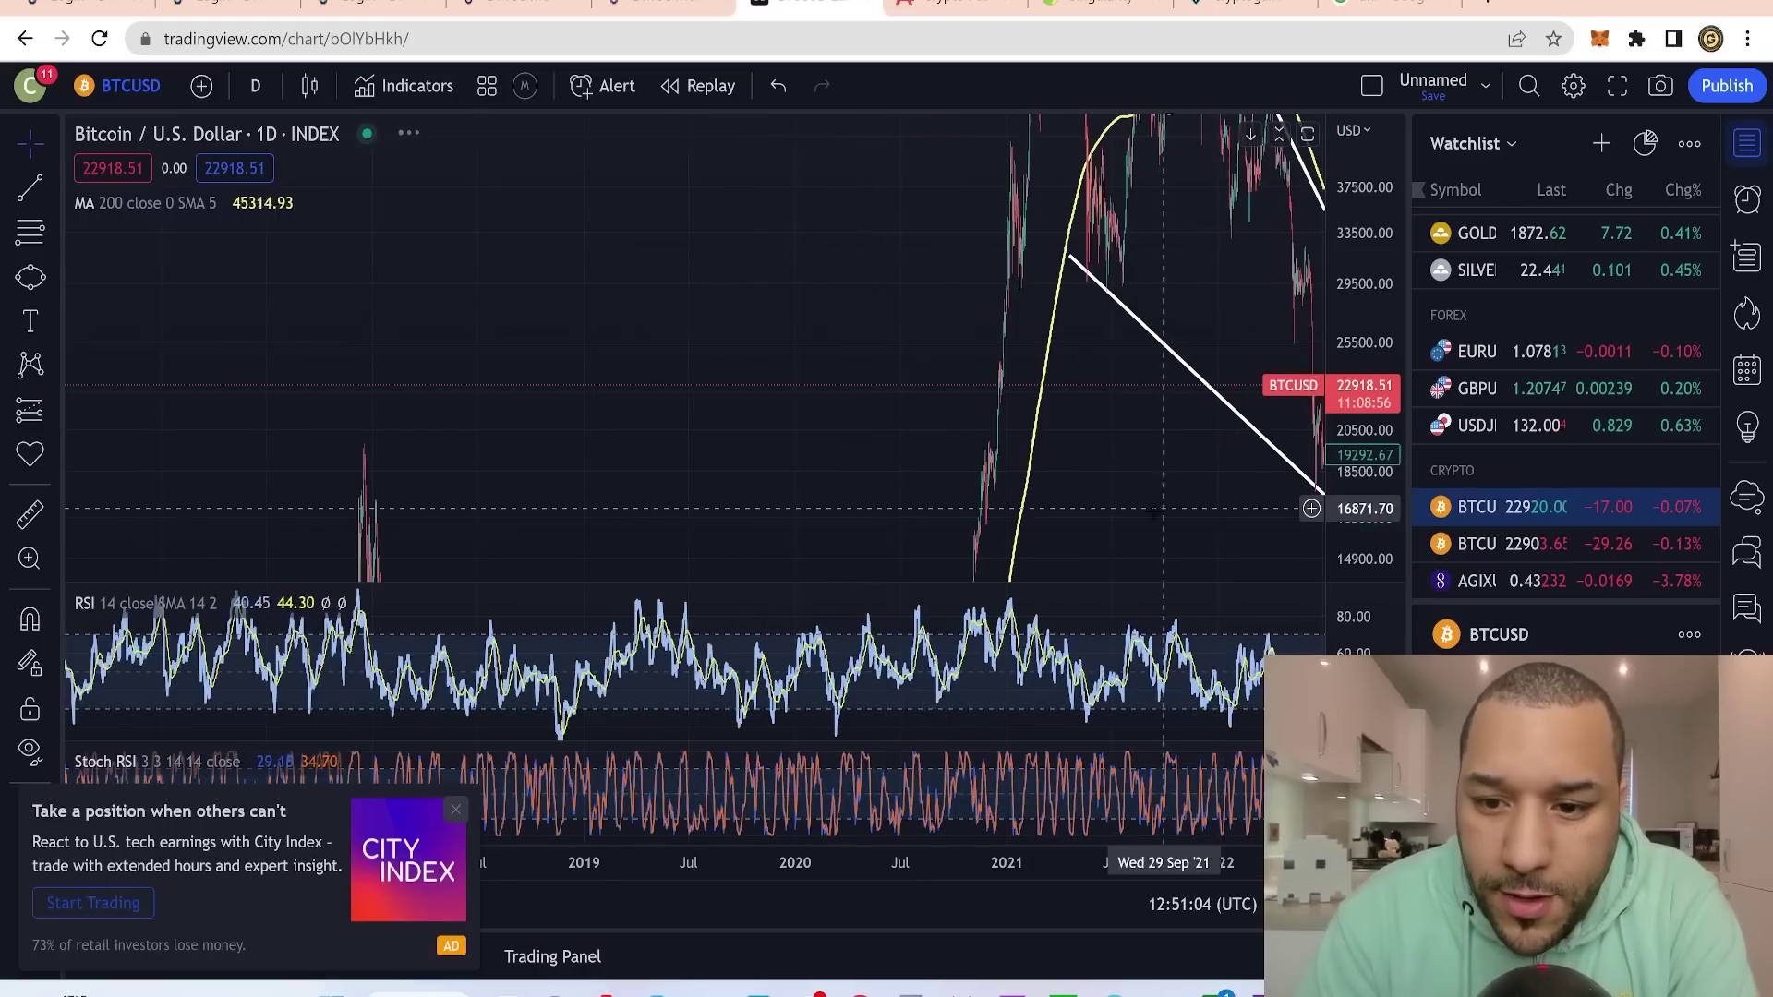
left_click_drag(1125, 491, 1189, 136)
scroll(1043, 369, "left", 5)
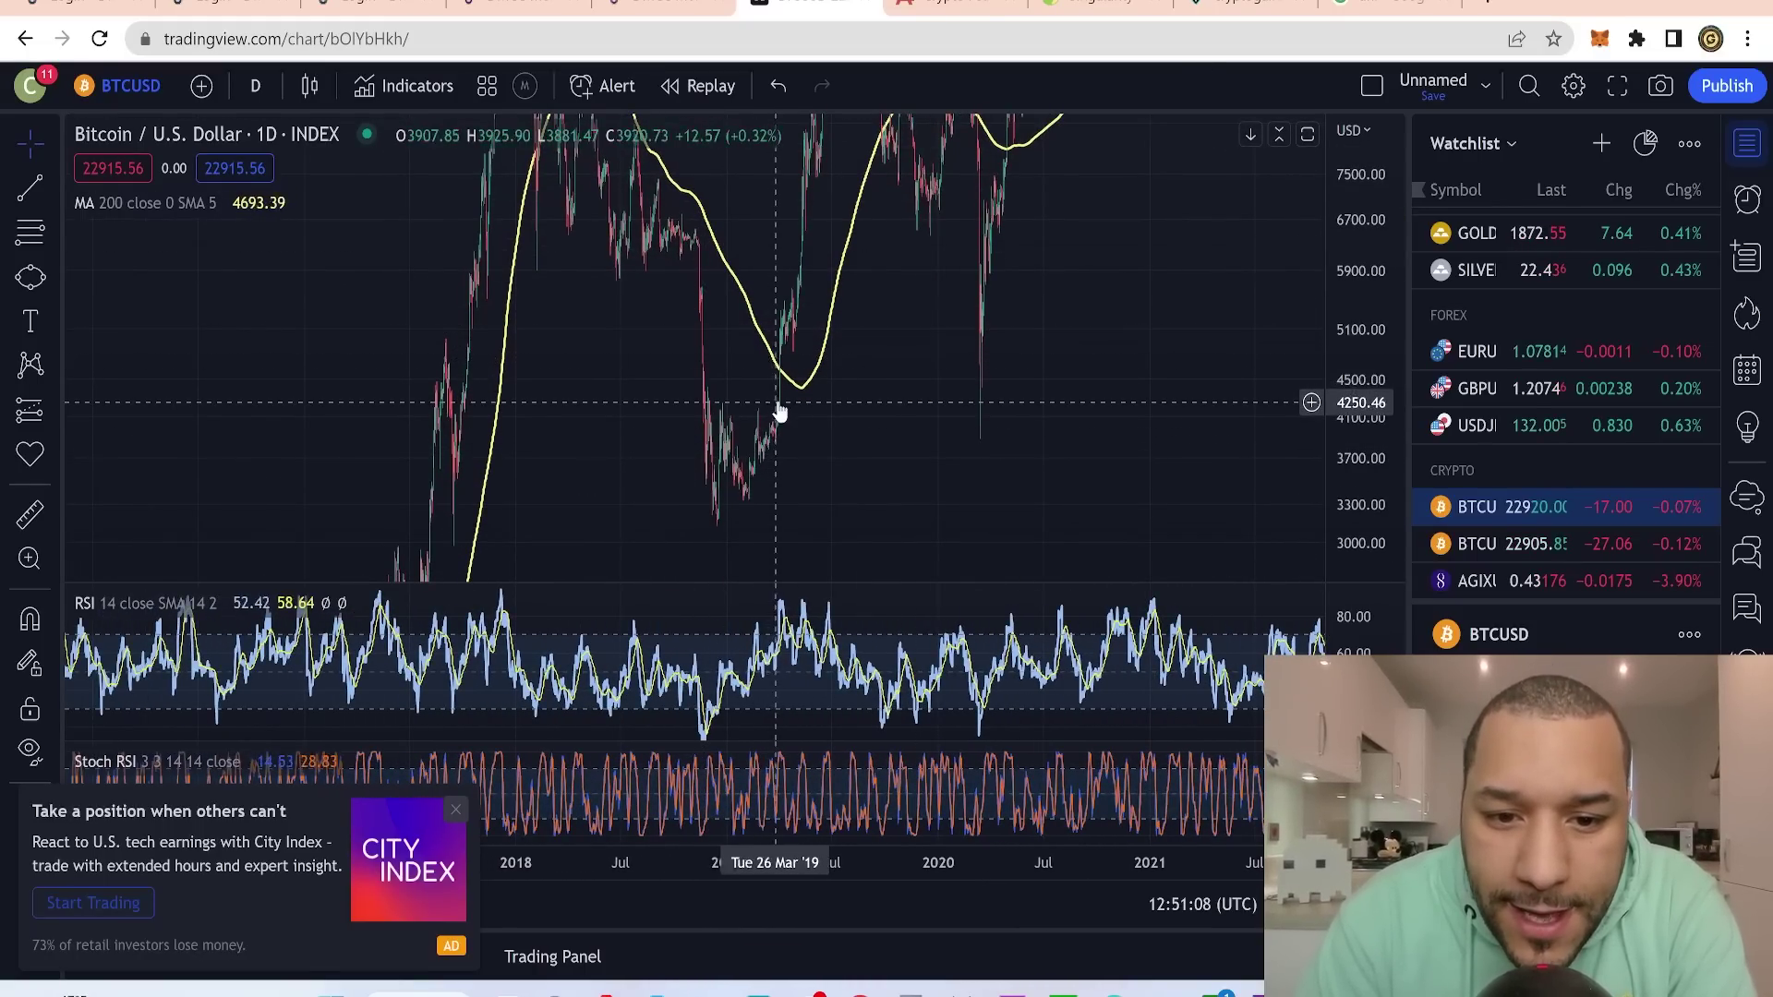
scroll(888, 392, "up", 3)
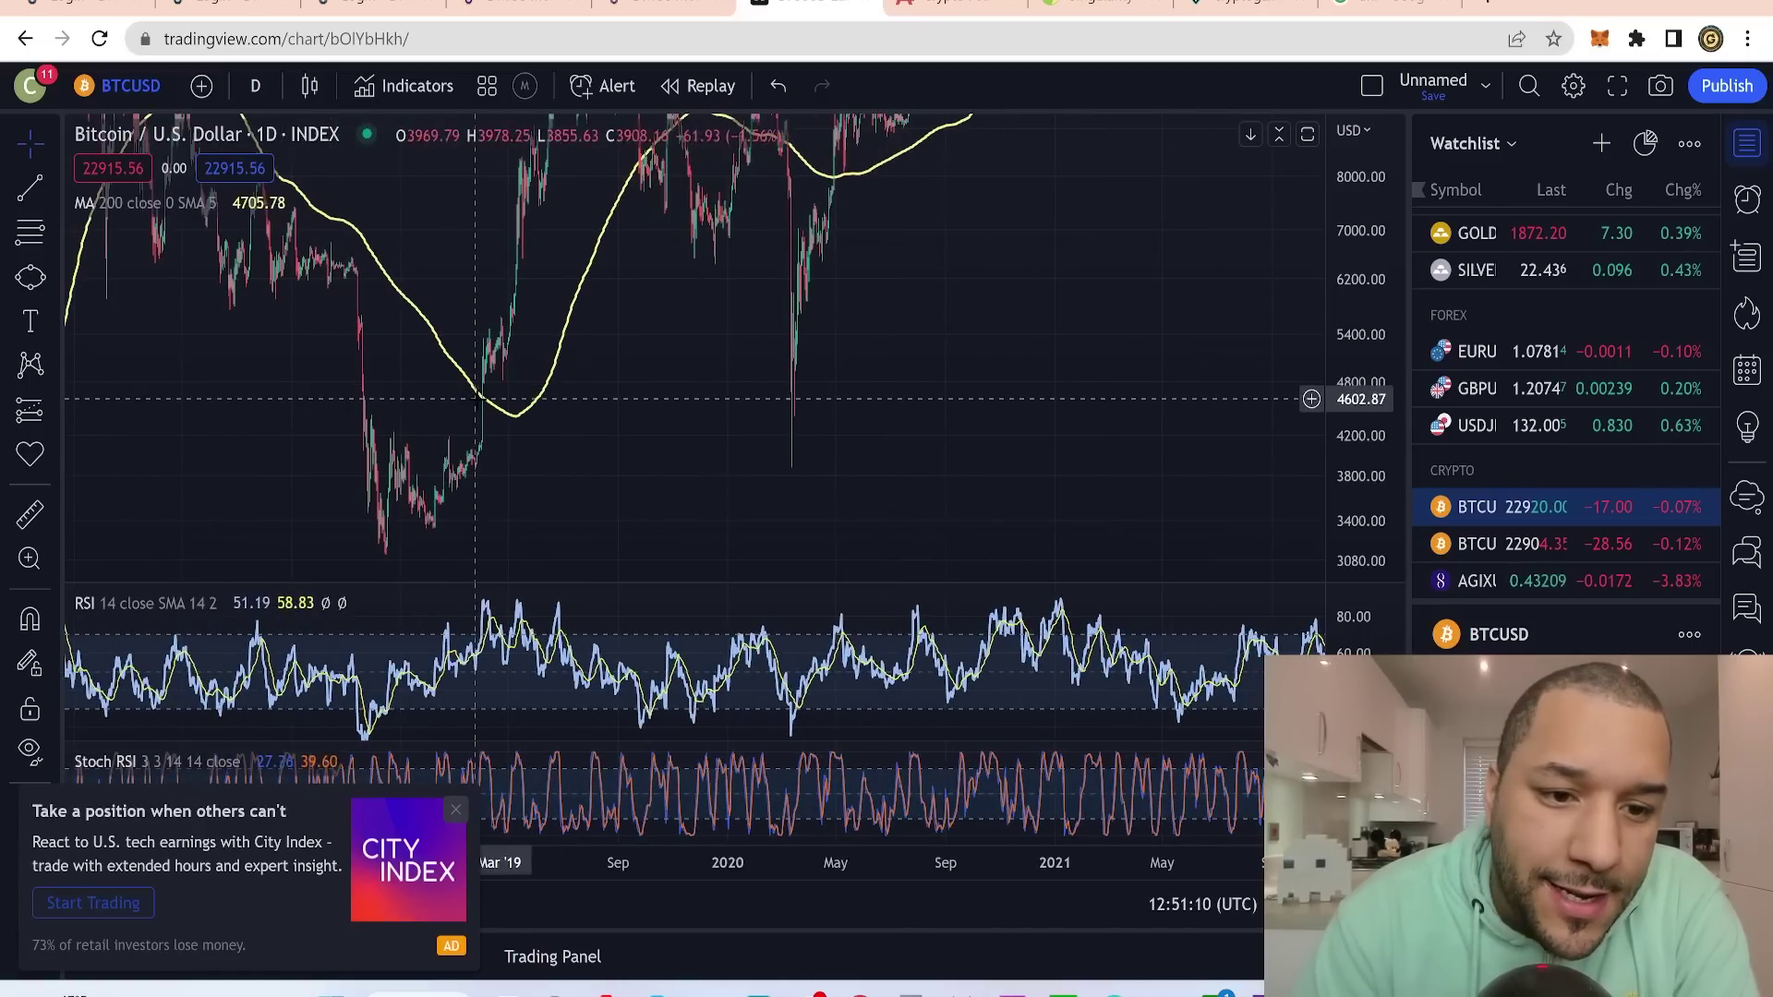
left_click_drag(558, 278, 581, 454)
left_click_drag(608, 387, 609, 459)
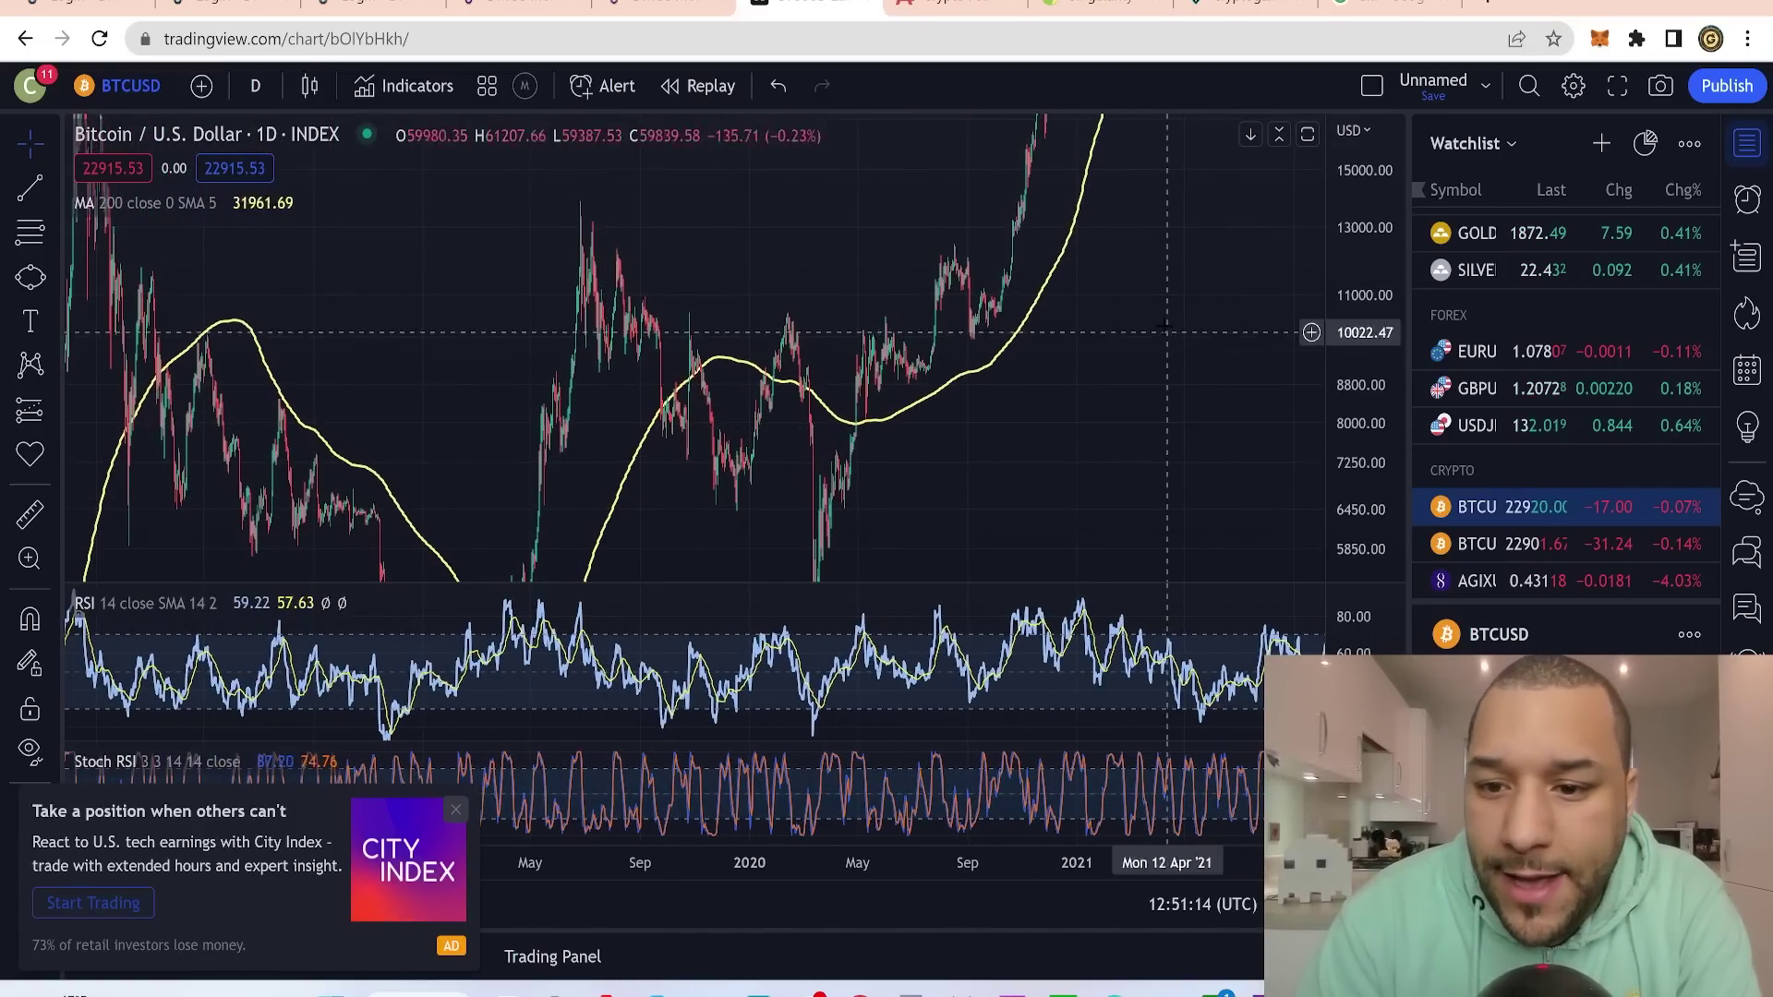
left_click_drag(1177, 331, 741, 560)
mouse_move(921, 443)
left_mouse_down()
mouse_move(665, 431)
mouse_move(559, 643)
left_mouse_up()
scroll(561, 649, "right", 10)
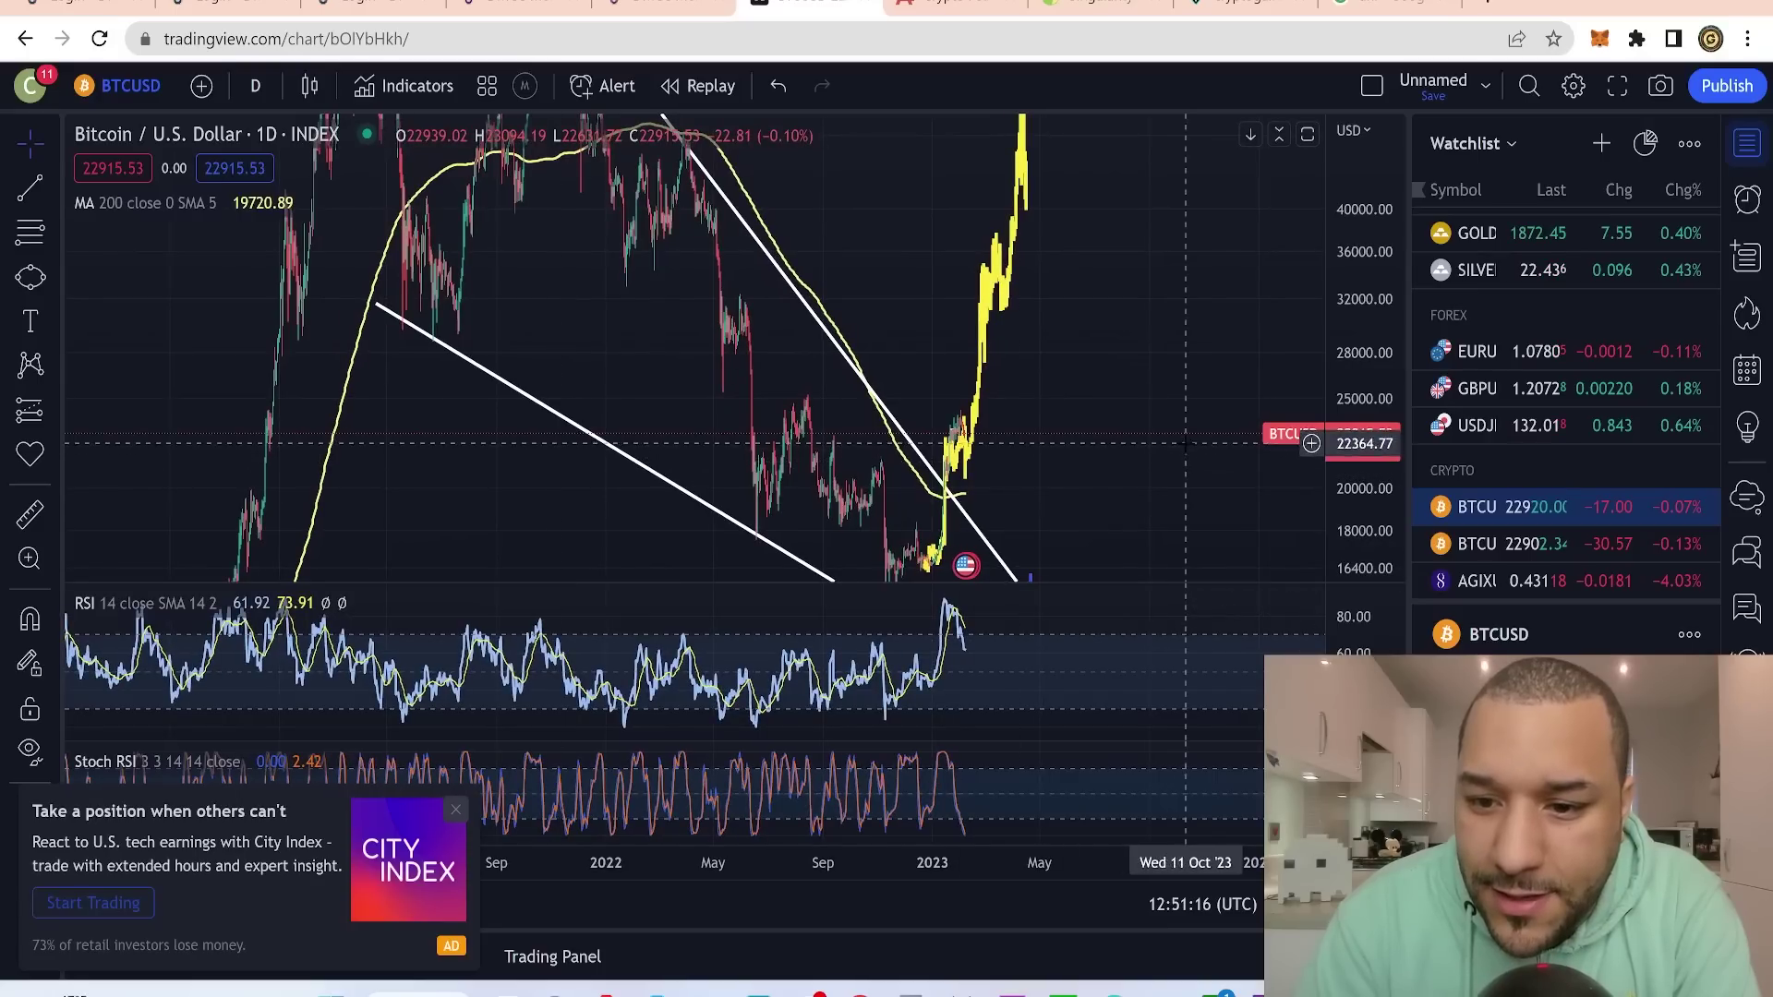
- Dismiss the advertisement and add a horizontal line at 20513.68, level with the yellow pattern's early February 2023 low
scroll(659, 448, "left", 5)
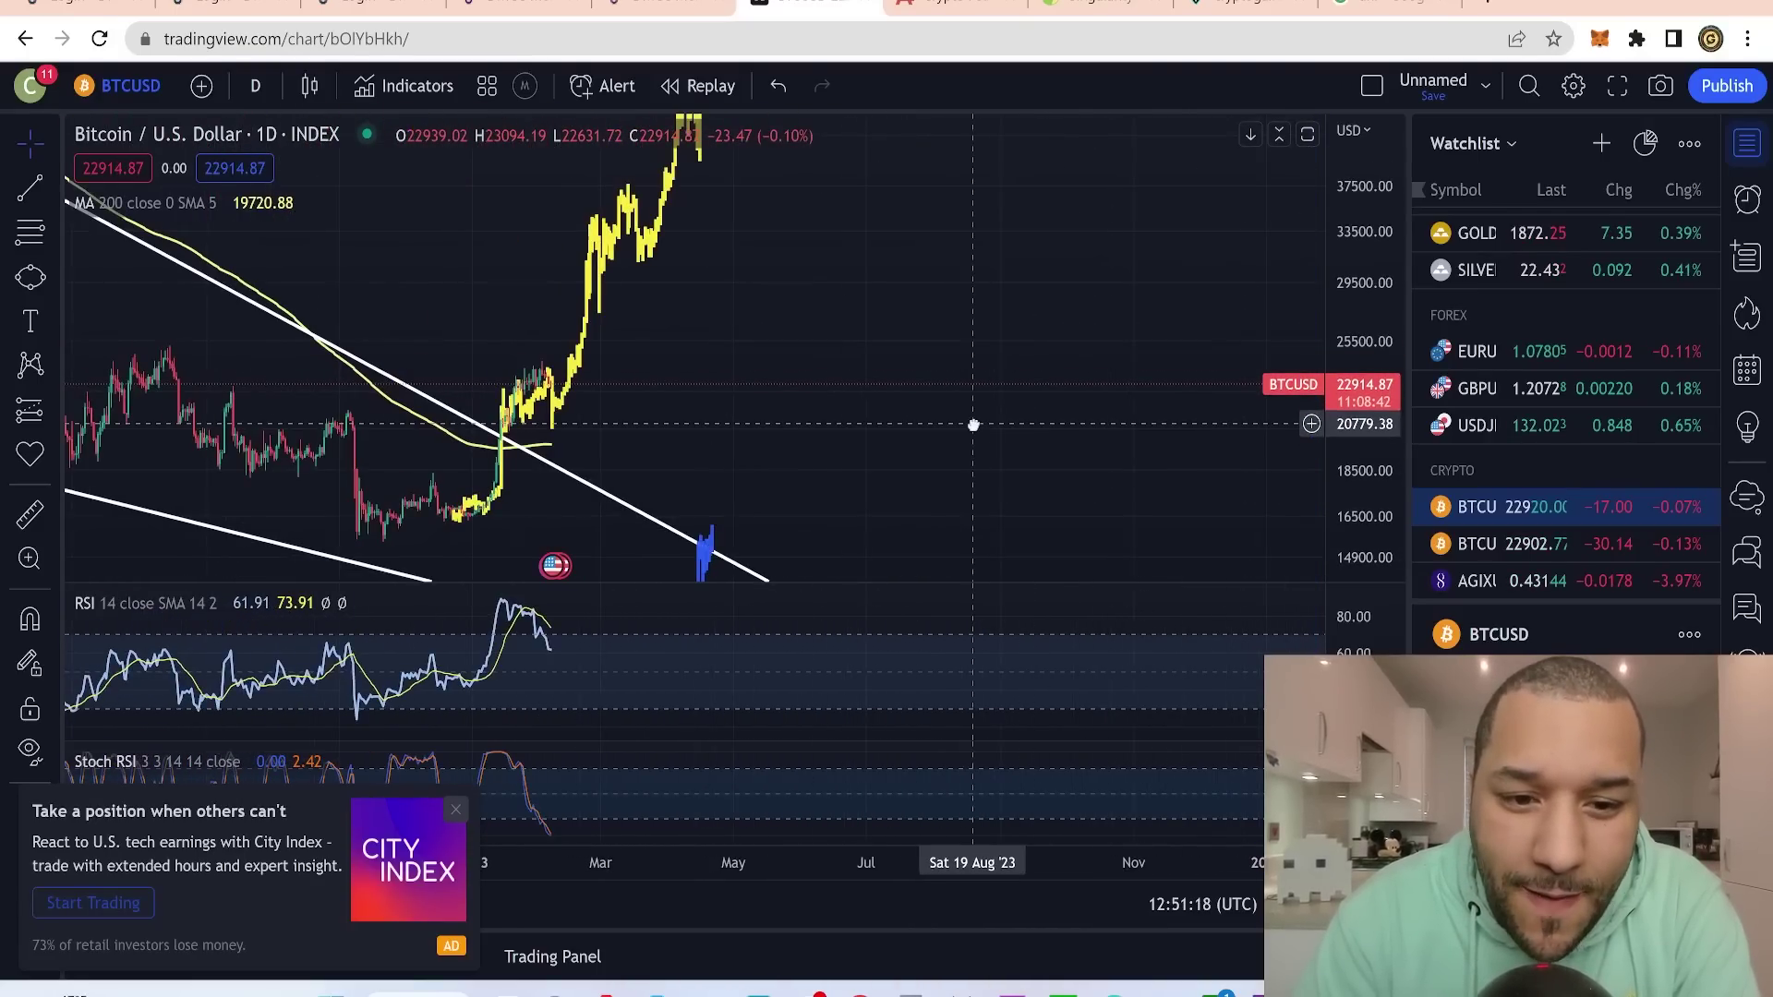
scroll(894, 454, "left", 5)
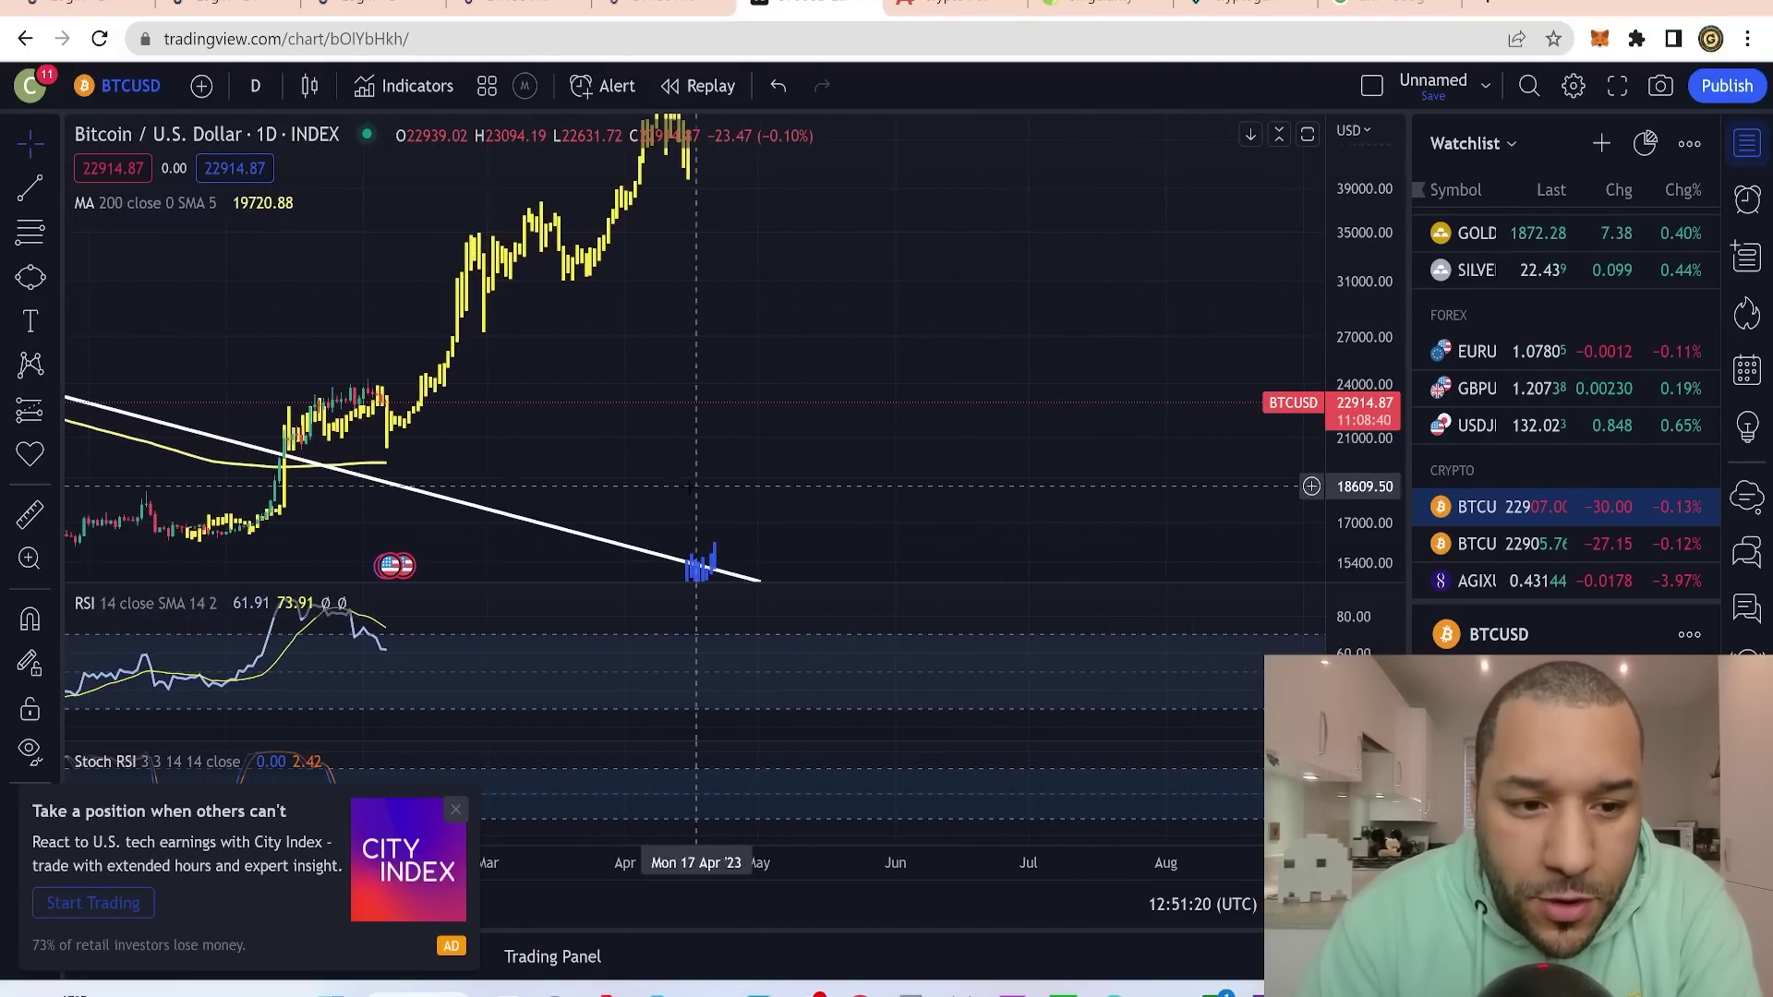
scroll(1035, 399, "left", 3)
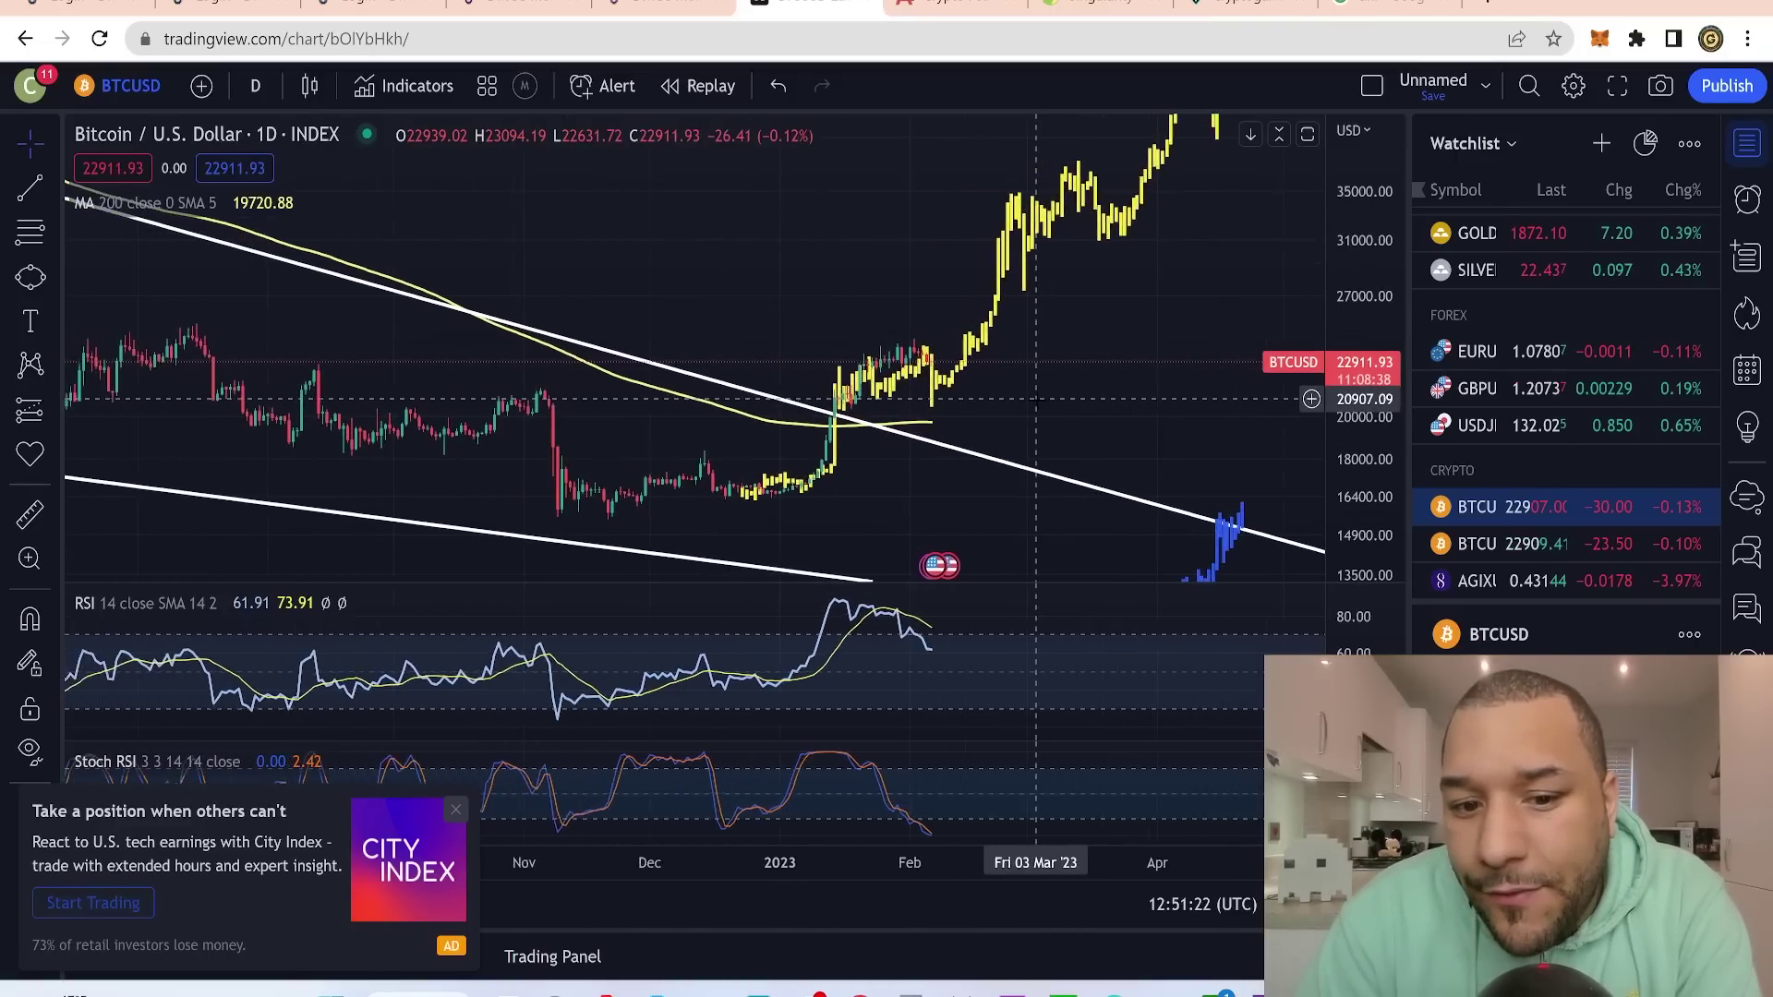
scroll(1219, 408, "up", 5)
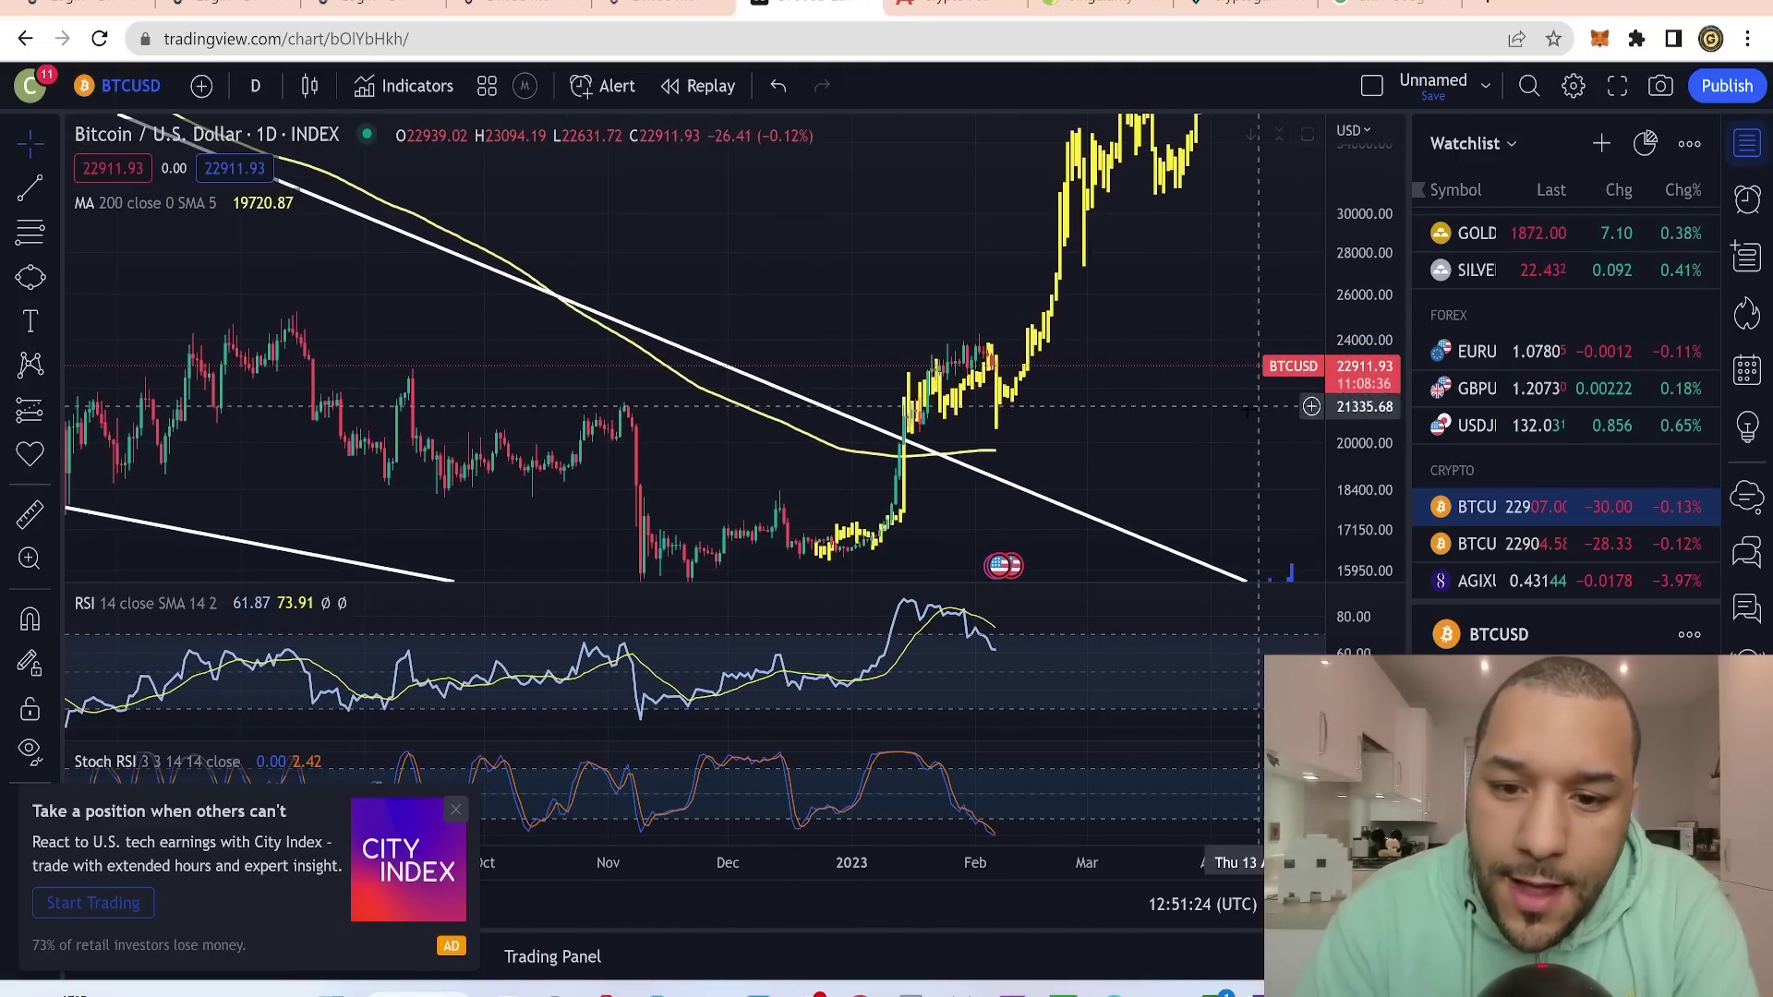
scroll(1218, 409, "up", 3)
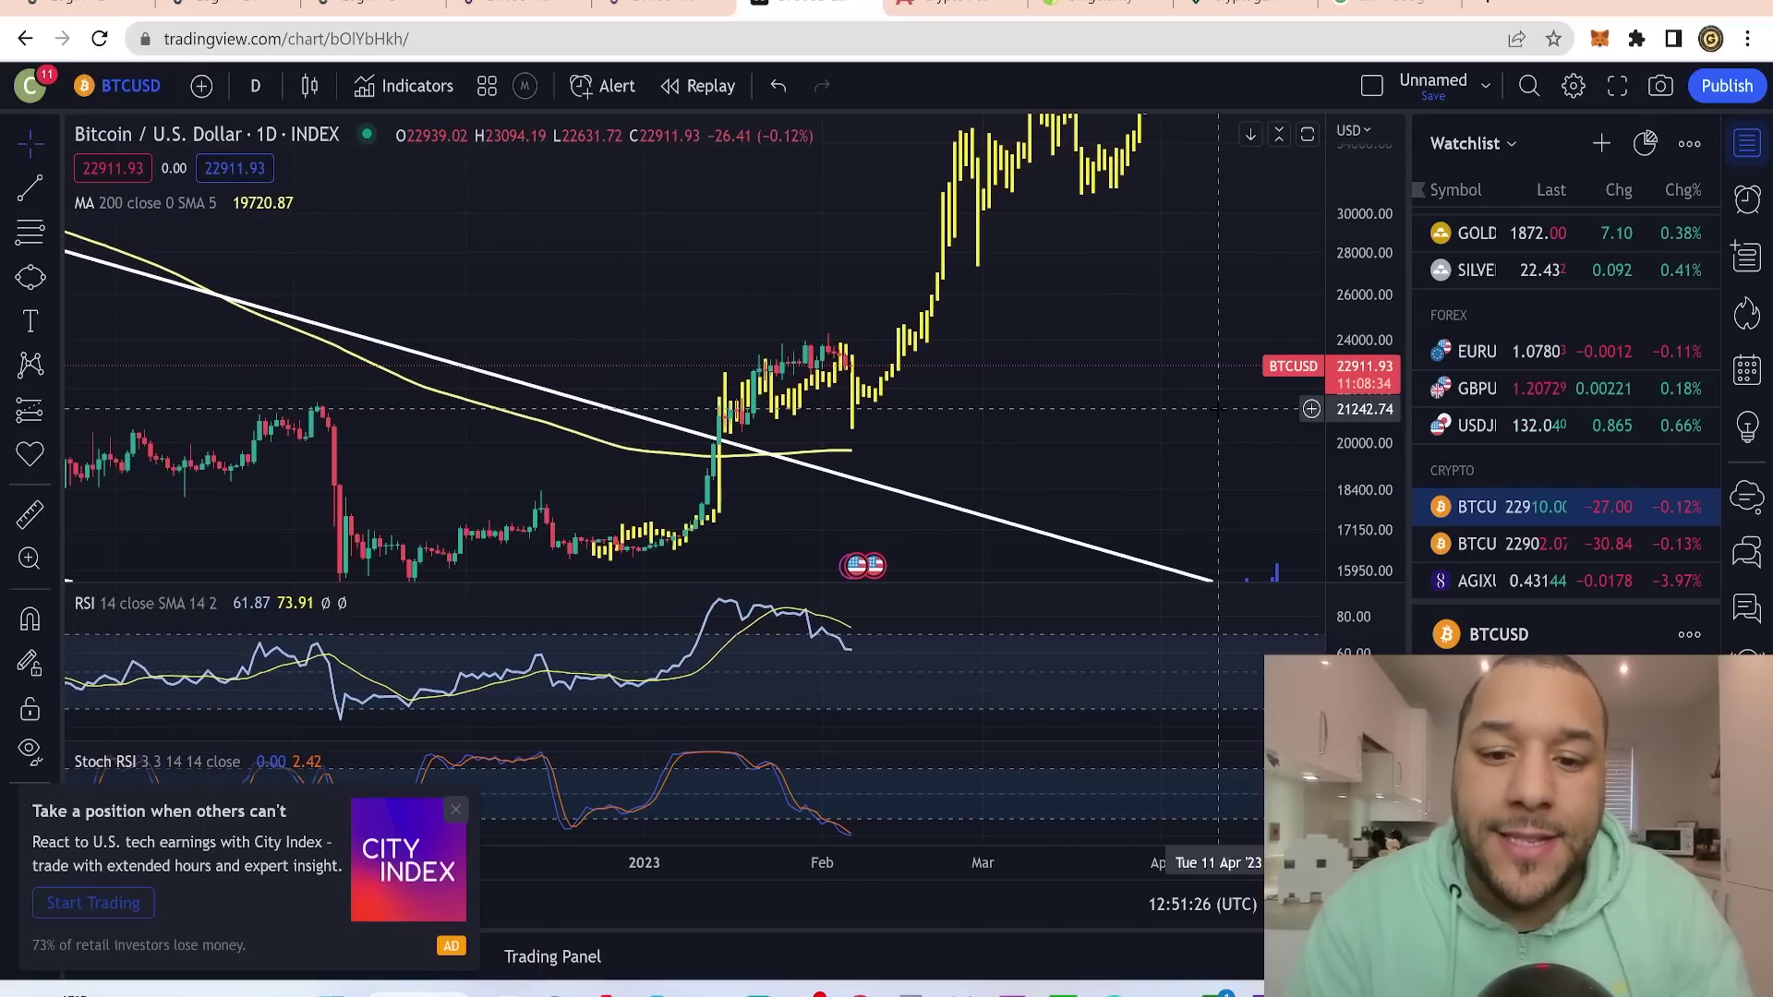
left_click(456, 810)
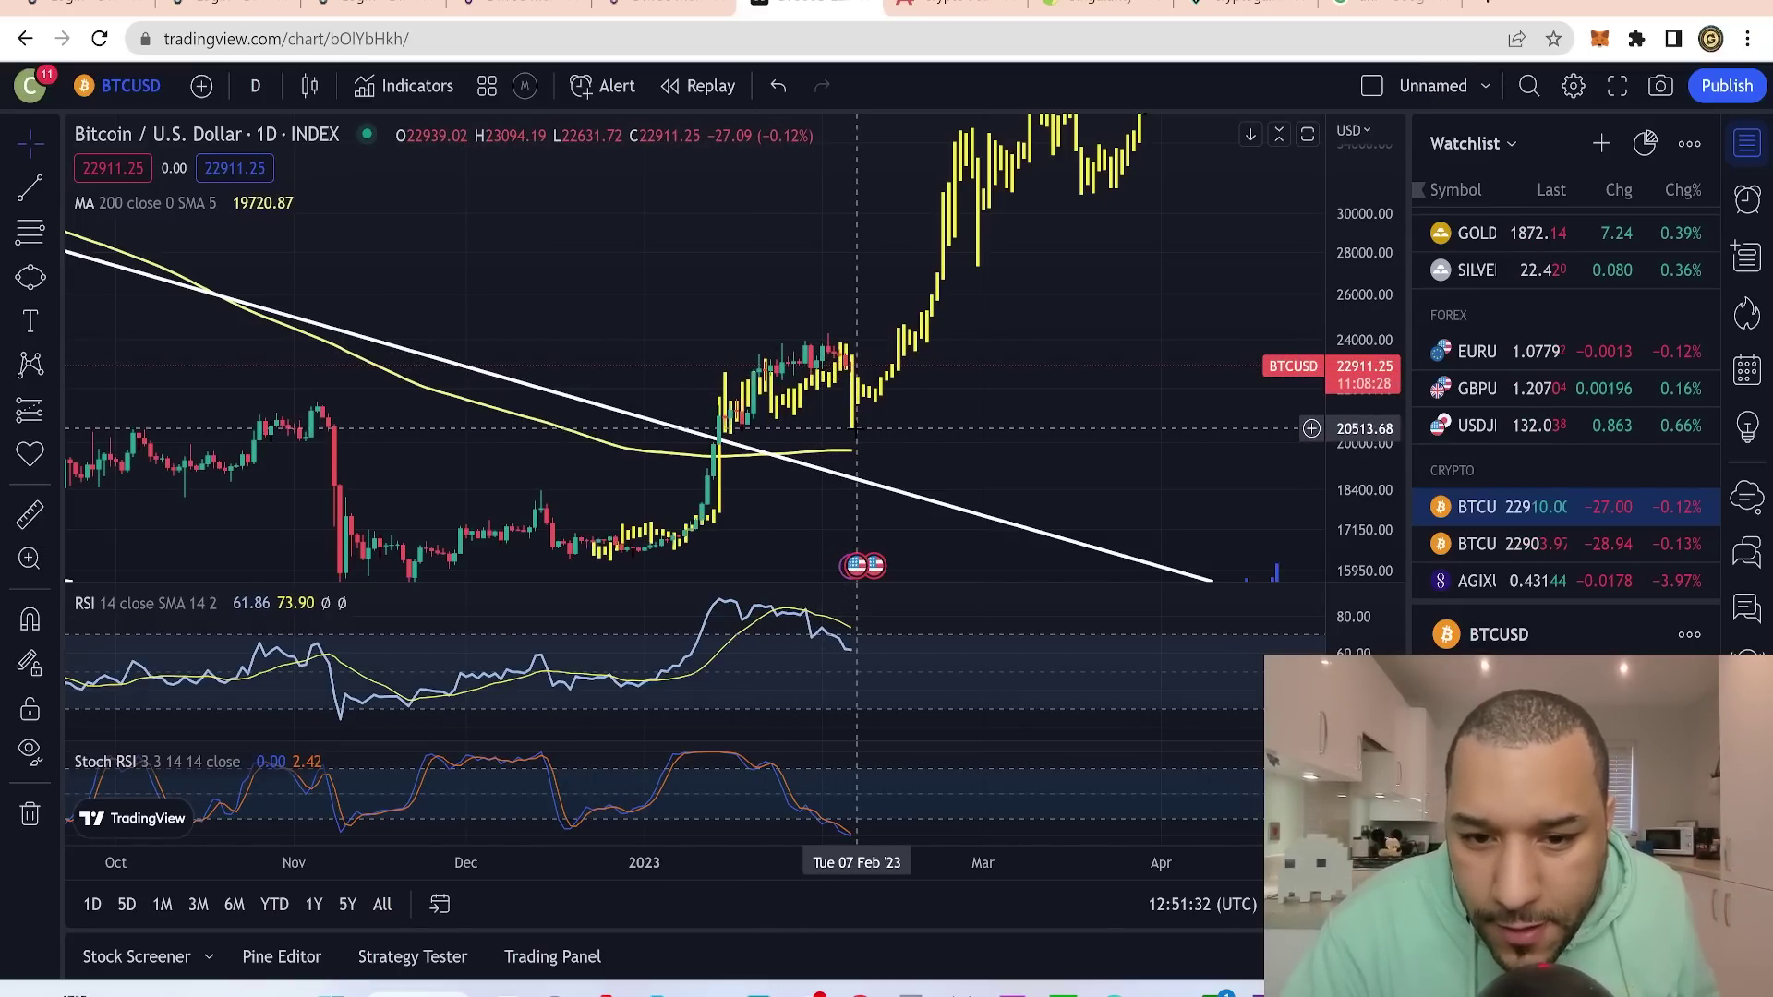
key("alt+h")
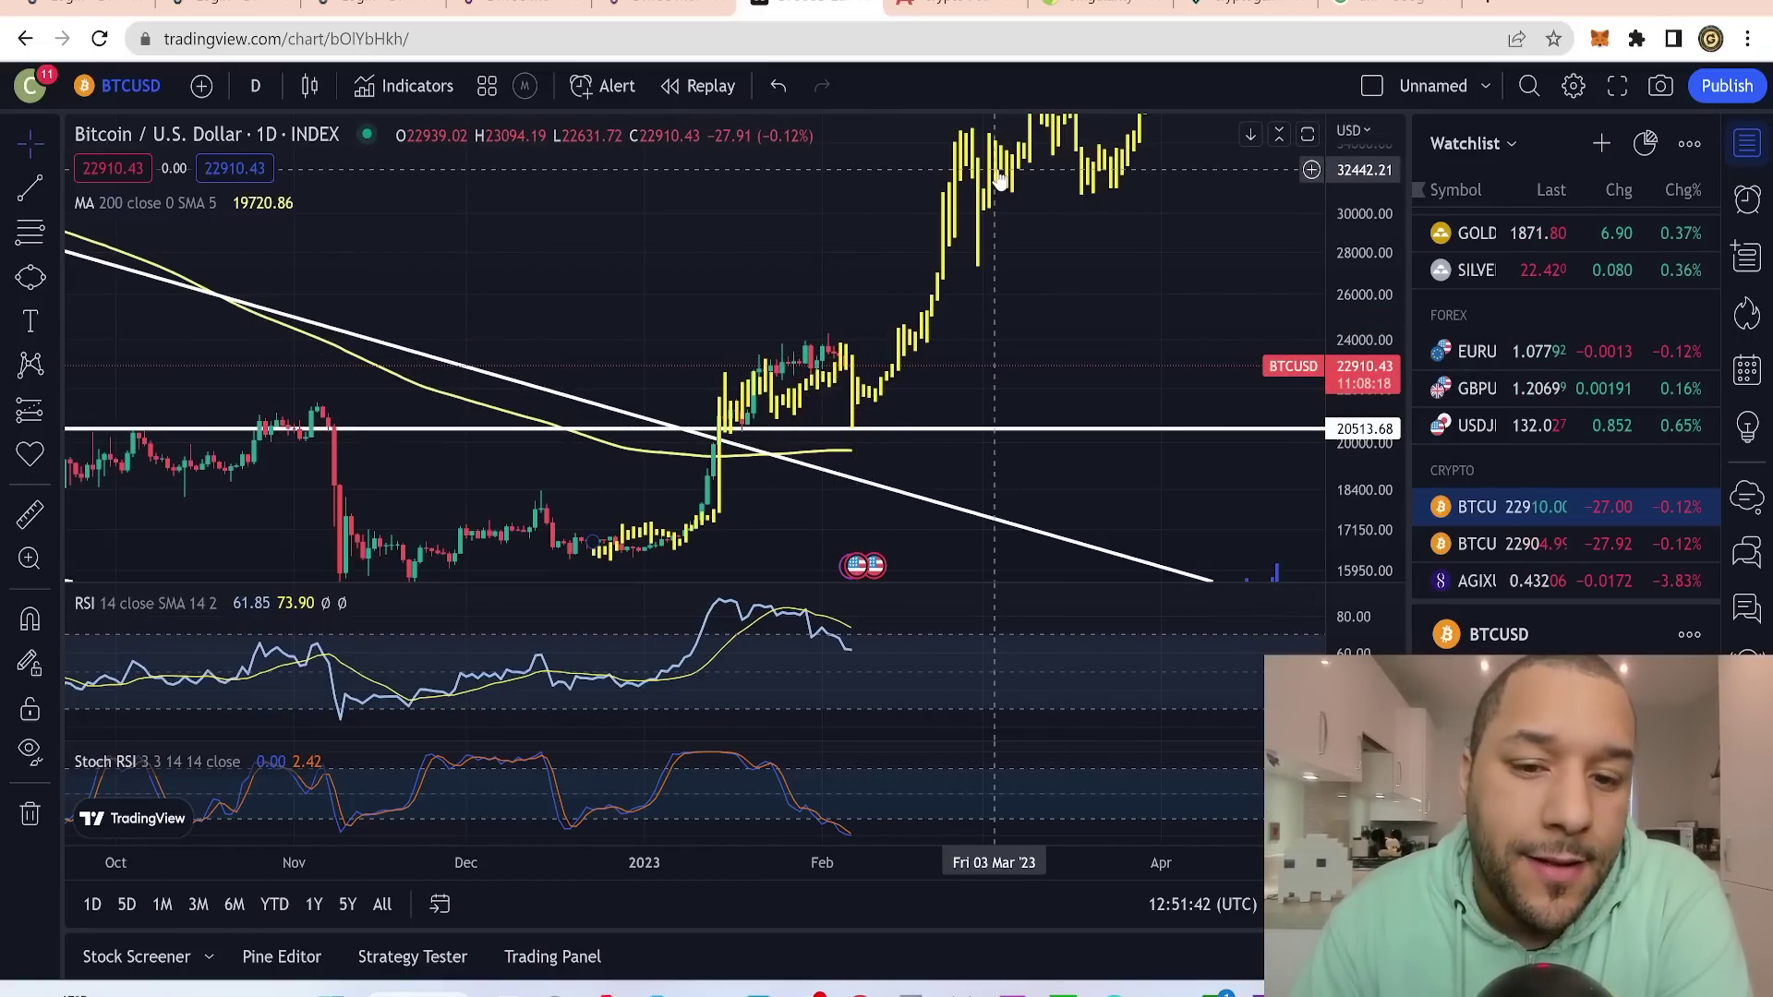
- Delete the yellow projected bars pattern and examine the 2020 price action around the 200-day moving average
left_click(859, 392)
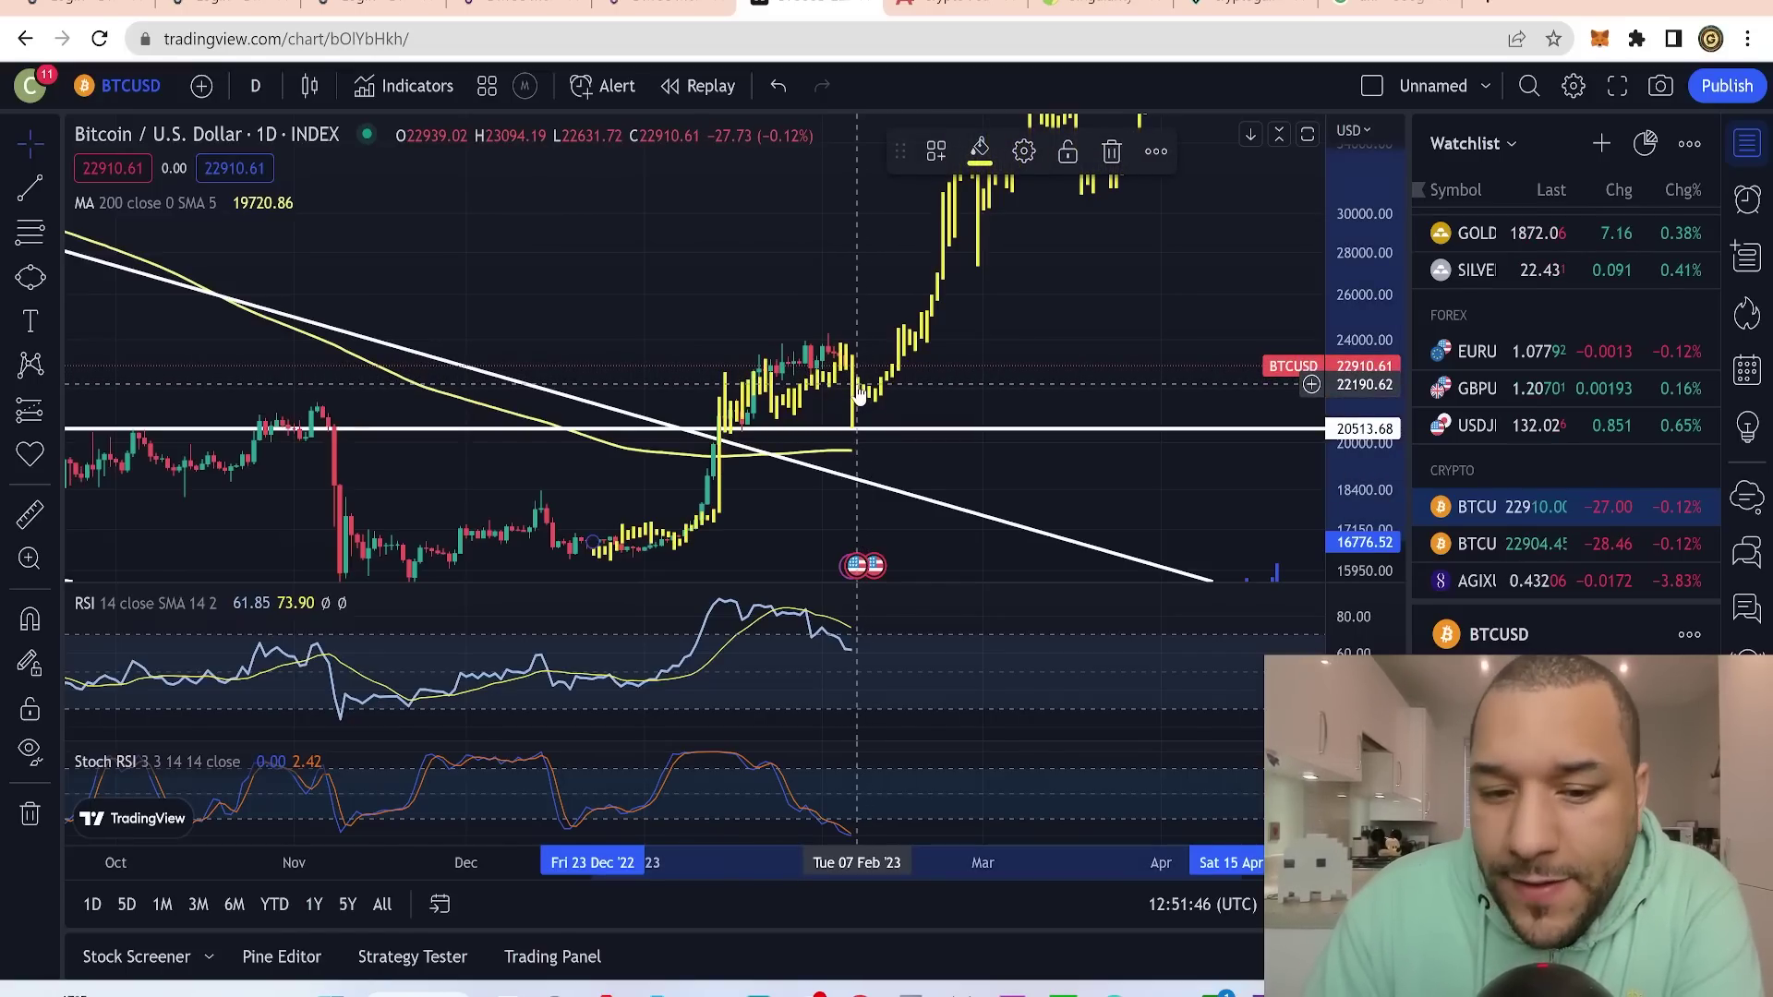
key("Delete")
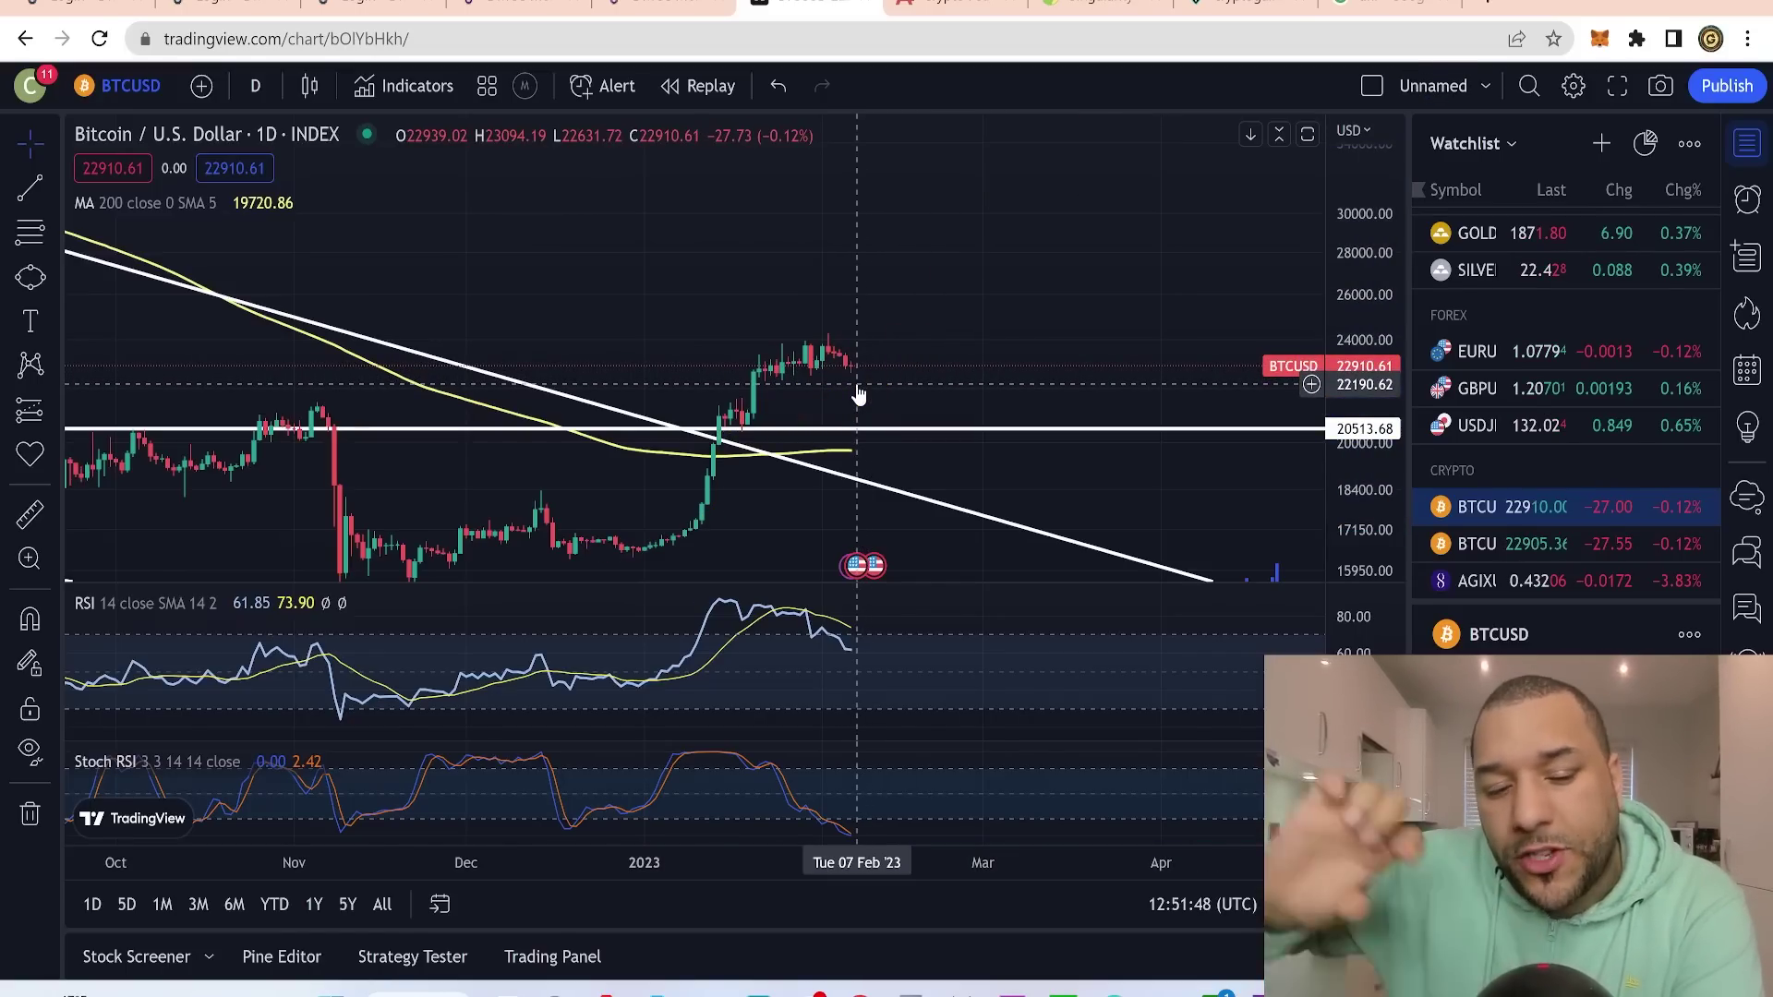
scroll(857, 393, "down", 3)
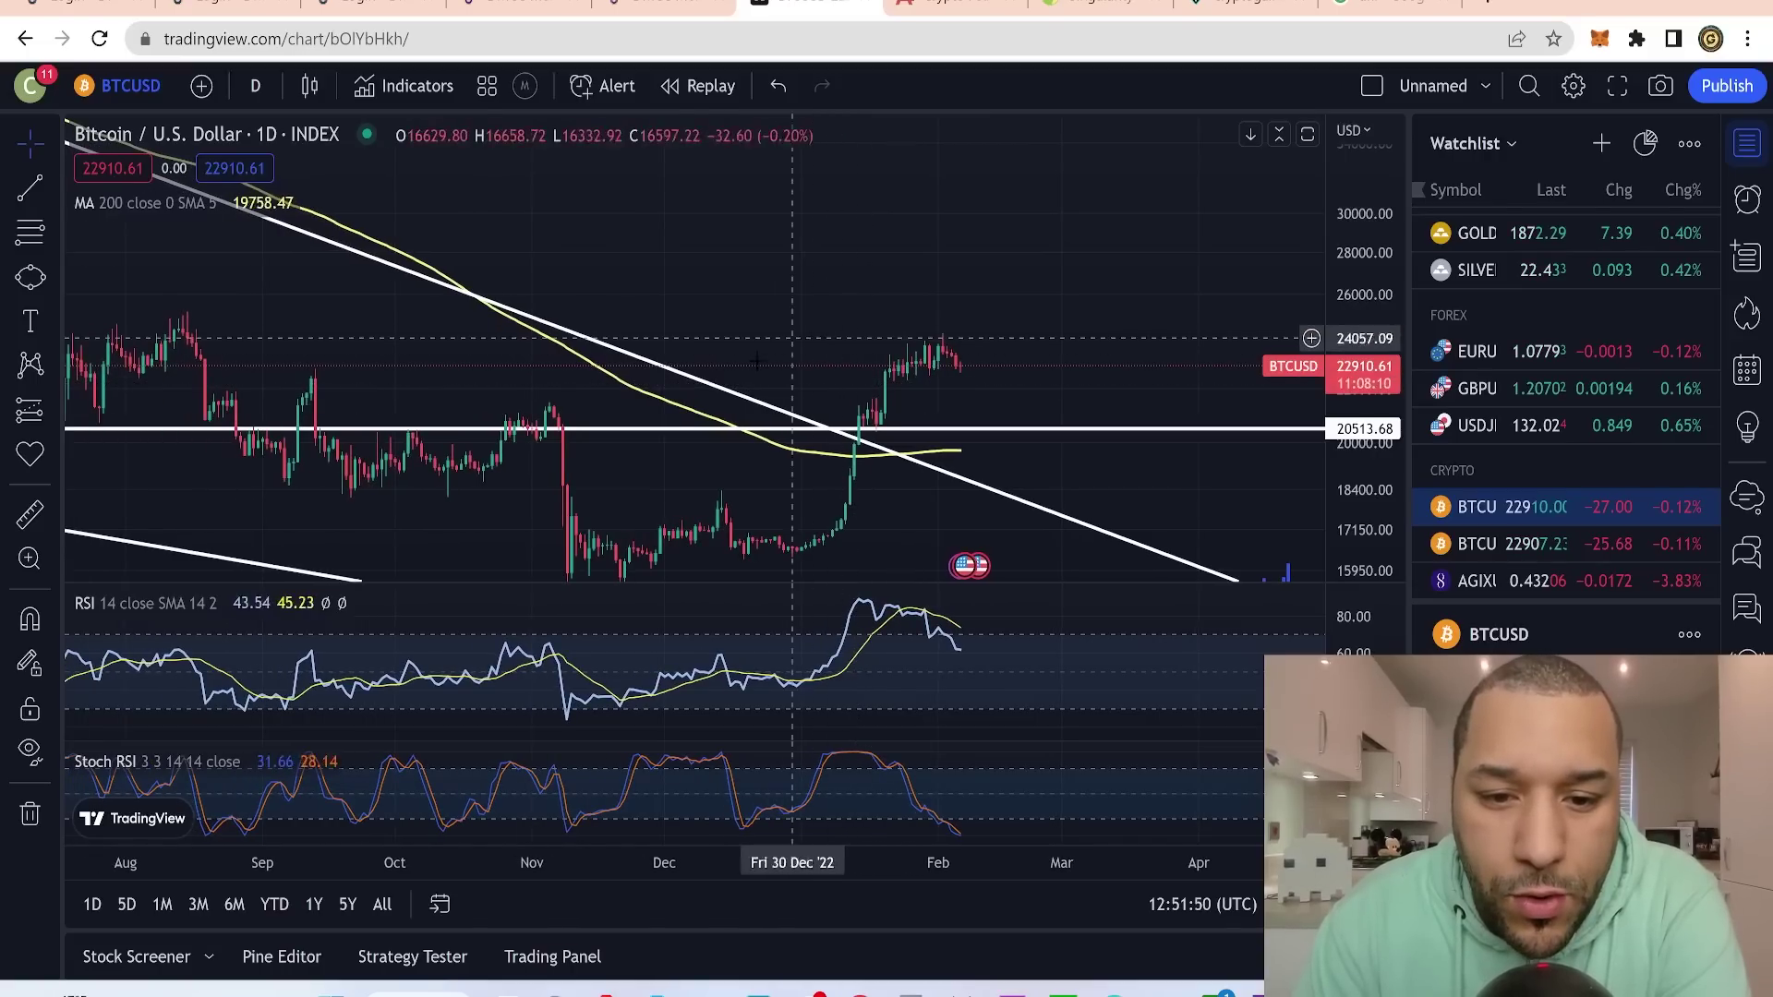
scroll(691, 314, "down", 6)
scroll(691, 314, "left", 5)
scroll(690, 318, "left", 10)
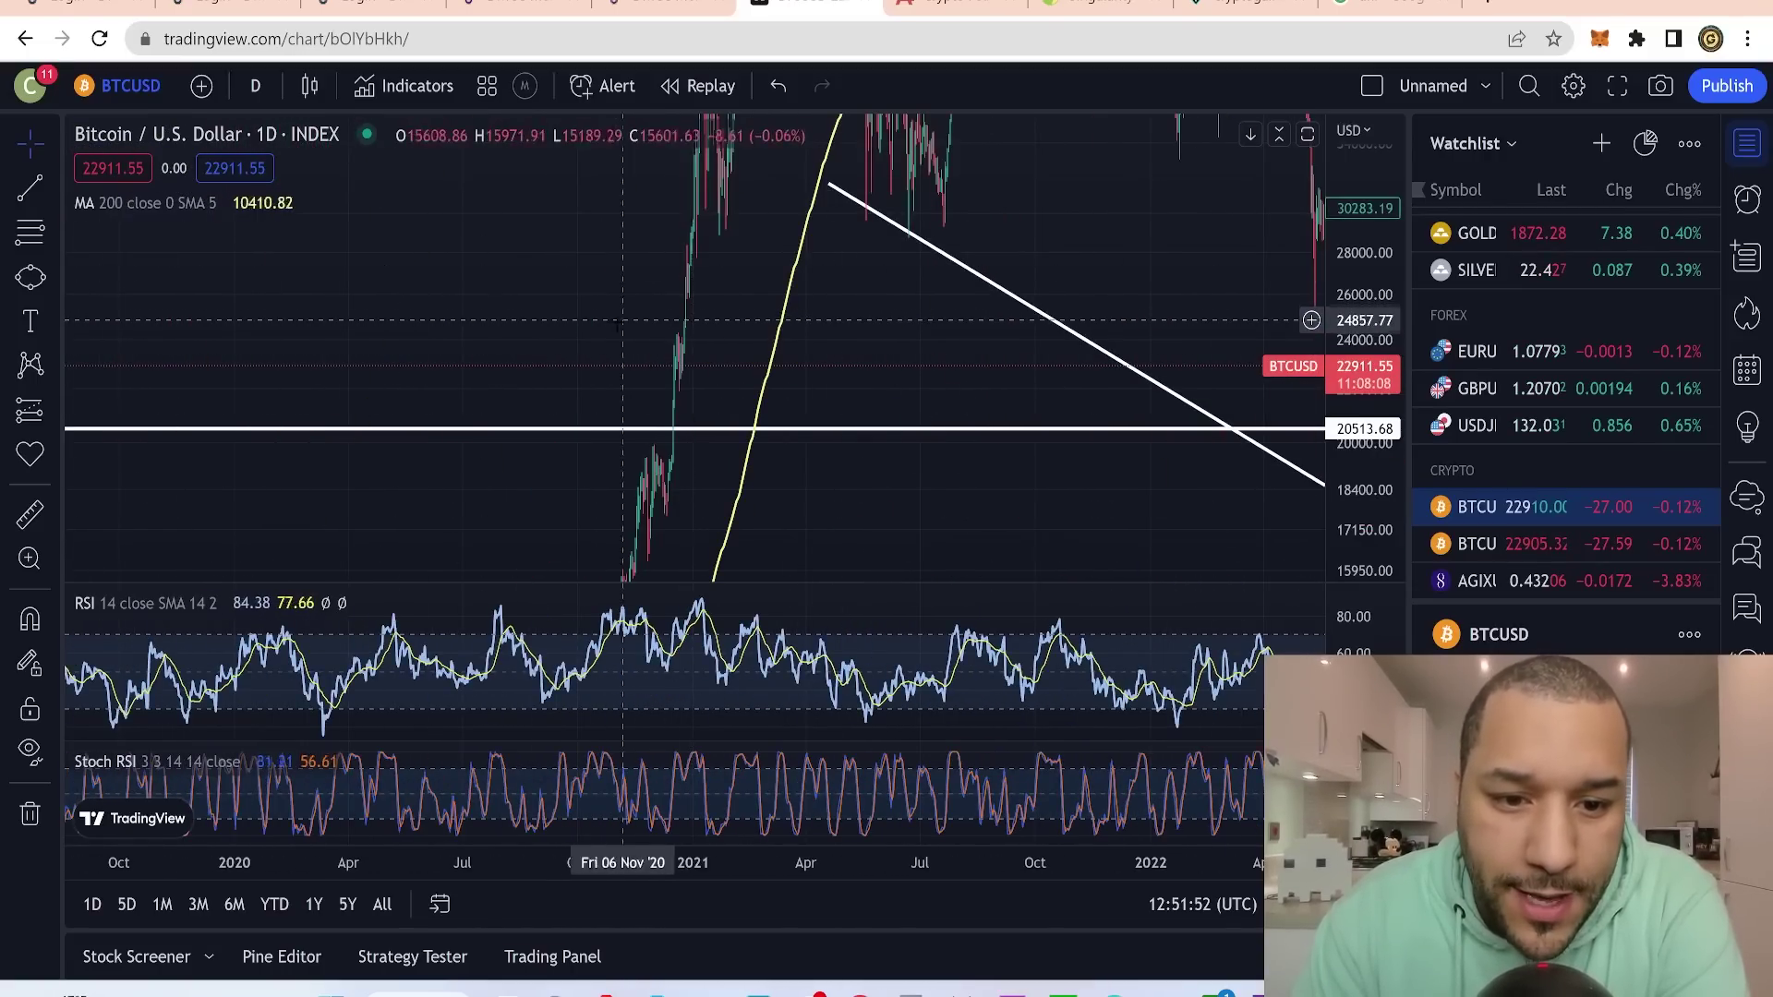
scroll(691, 319, "up", 3)
scroll(748, 296, "up", 5)
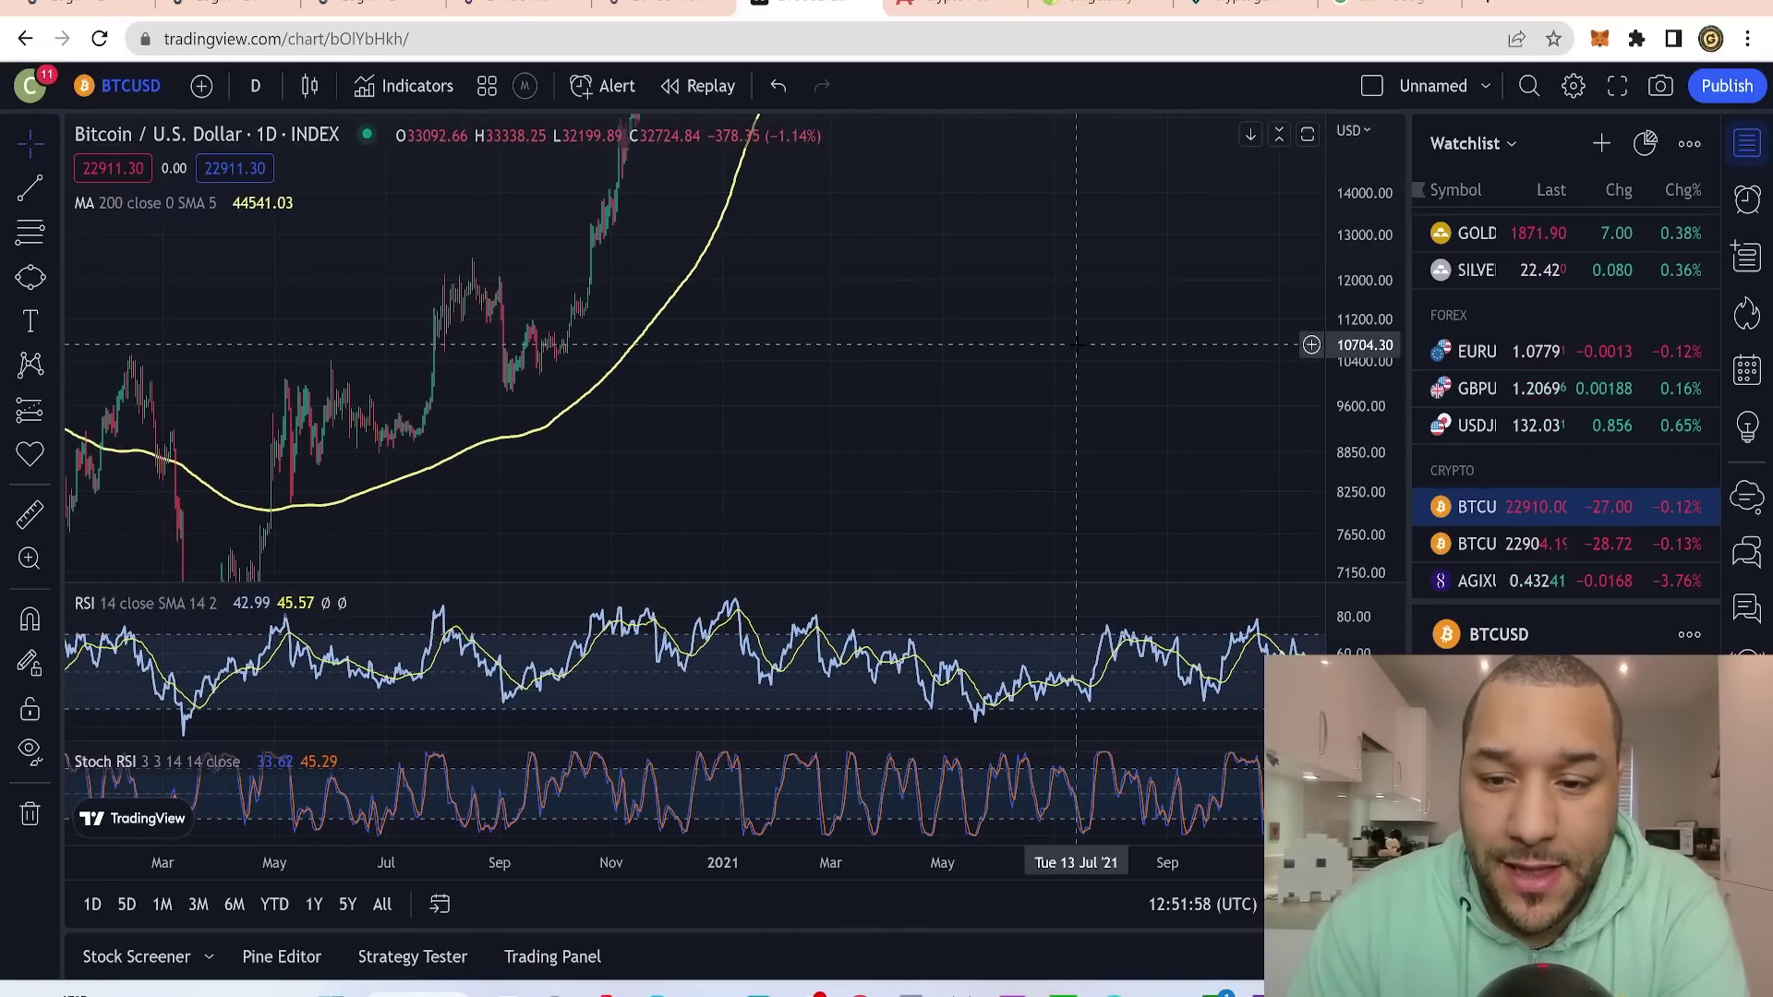
- Move the blue bars pattern up so that it starts on the lower descending trendline around the beginning of 2023
mouse_move(1071, 355)
left_mouse_down()
mouse_move(467, 502)
mouse_move(535, 463)
mouse_move(323, 486)
left_mouse_up()
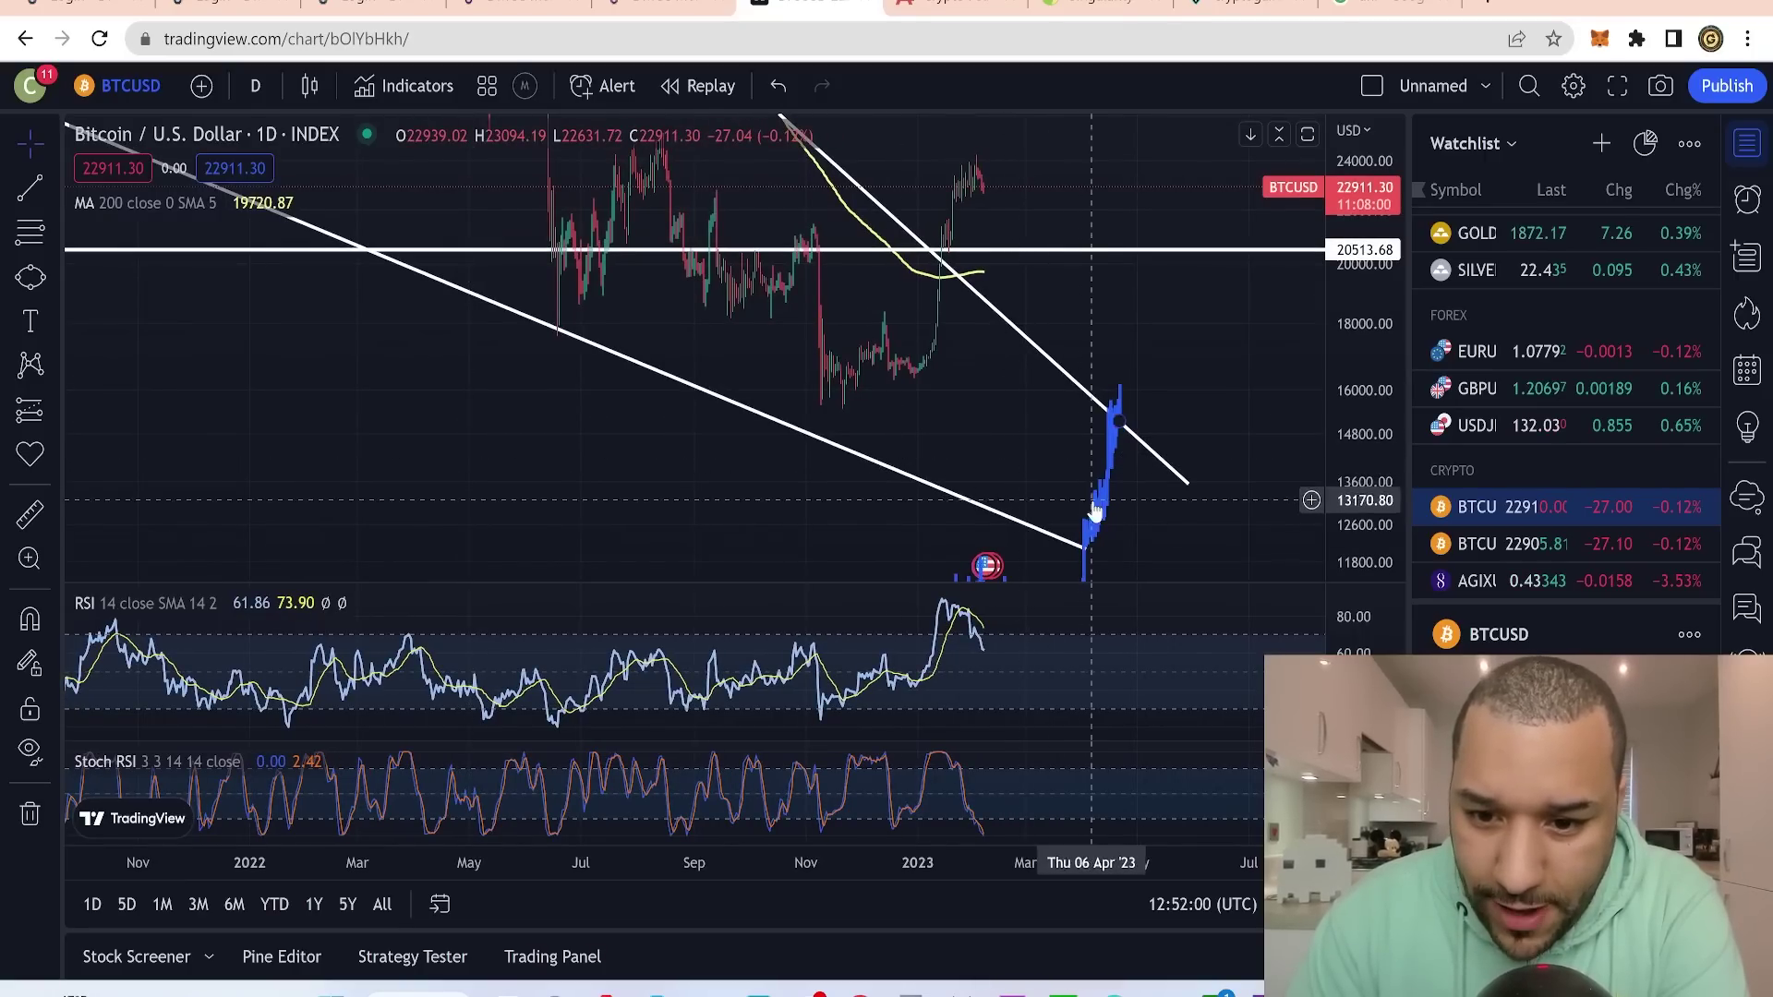
mouse_move(1106, 499)
left_mouse_down()
mouse_move(1100, 309)
mouse_move(1120, 226)
left_mouse_up()
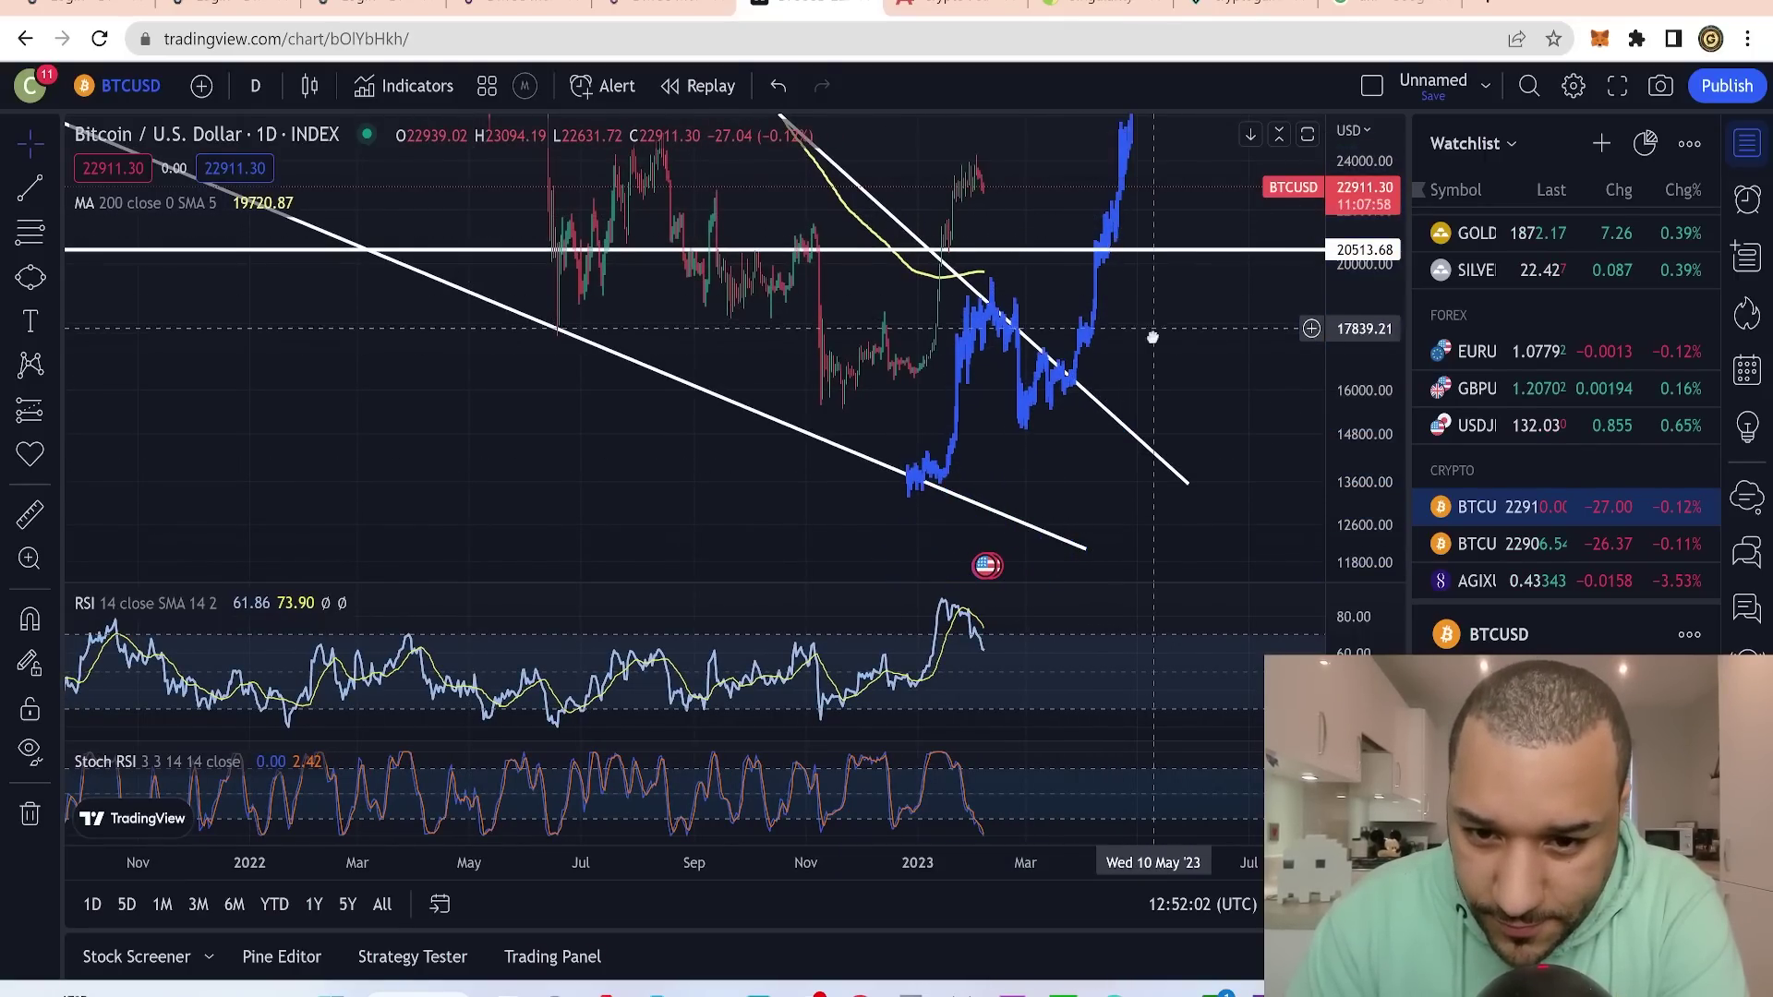
scroll(1131, 443, "up", 3)
scroll(1132, 443, "up", 3)
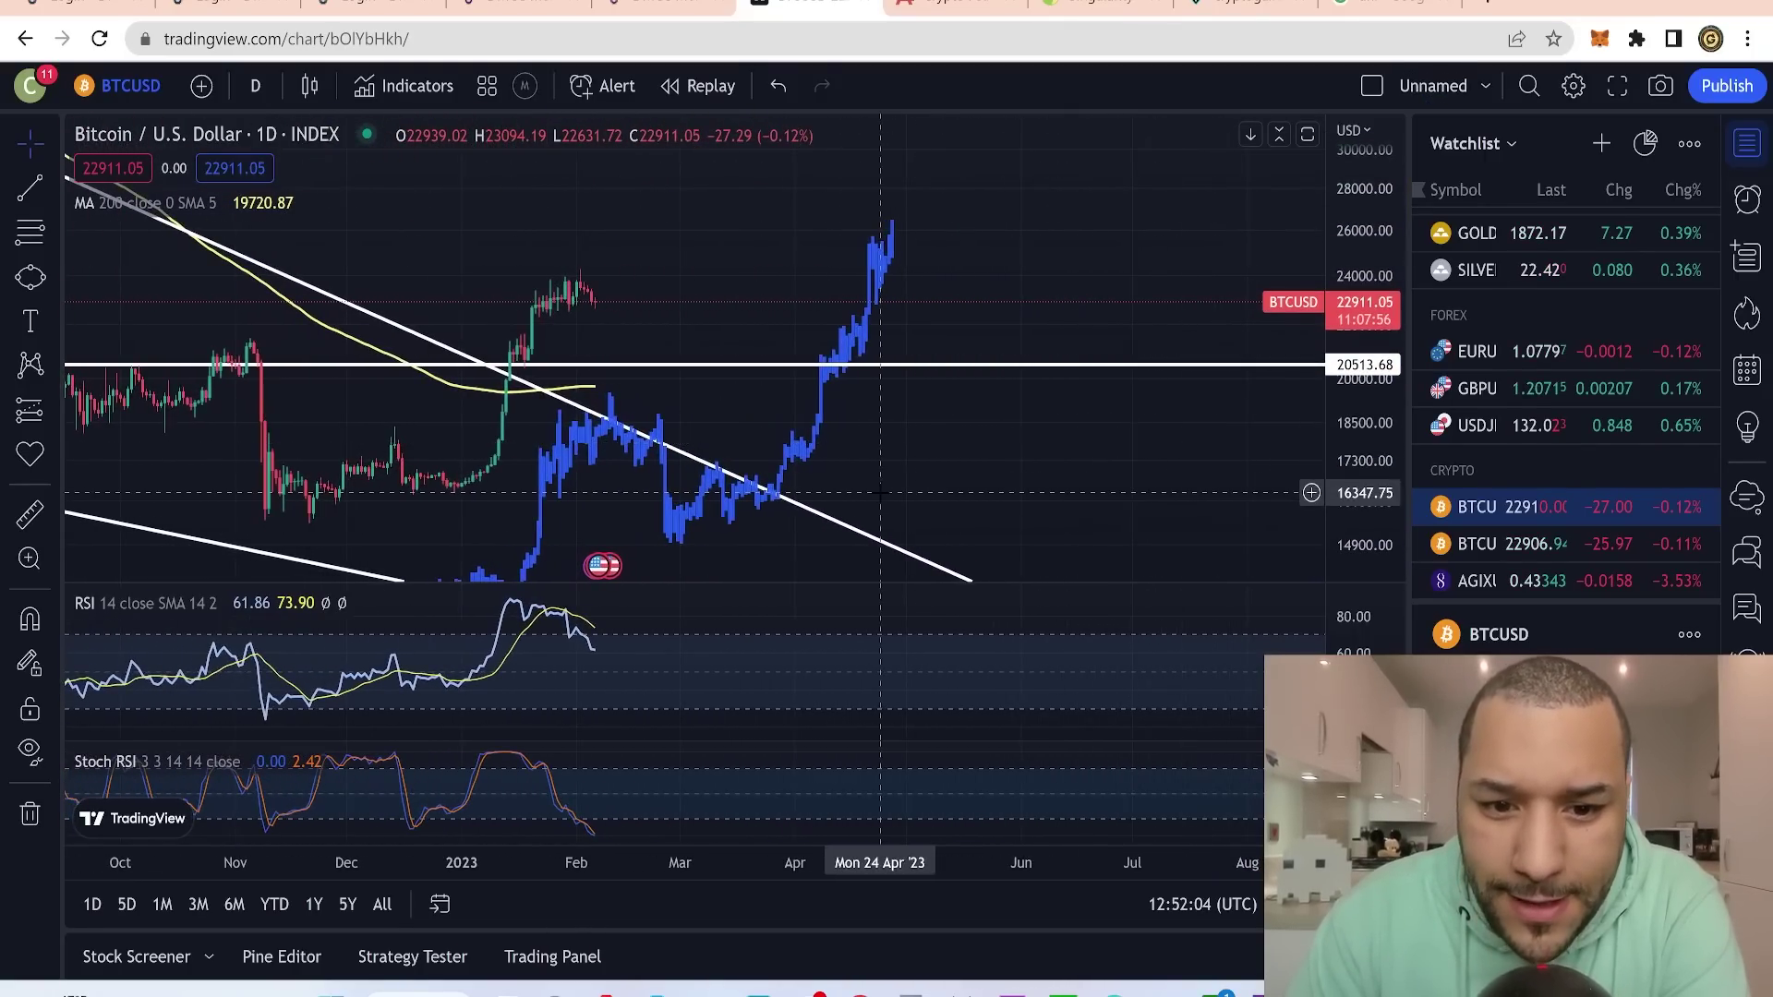
- Align the blue bars pattern with the January 2023 rally so that it starts at about 17124.79 on 20 December 2022
left_click_drag(926, 483, 1069, 523)
mouse_move(791, 486)
left_mouse_down()
mouse_move(772, 379)
mouse_move(747, 369)
mouse_move(926, 338)
mouse_move(1087, 344)
left_mouse_up()
scroll(749, 369, "up", 3)
left_click_drag(1359, 446, 1353, 407)
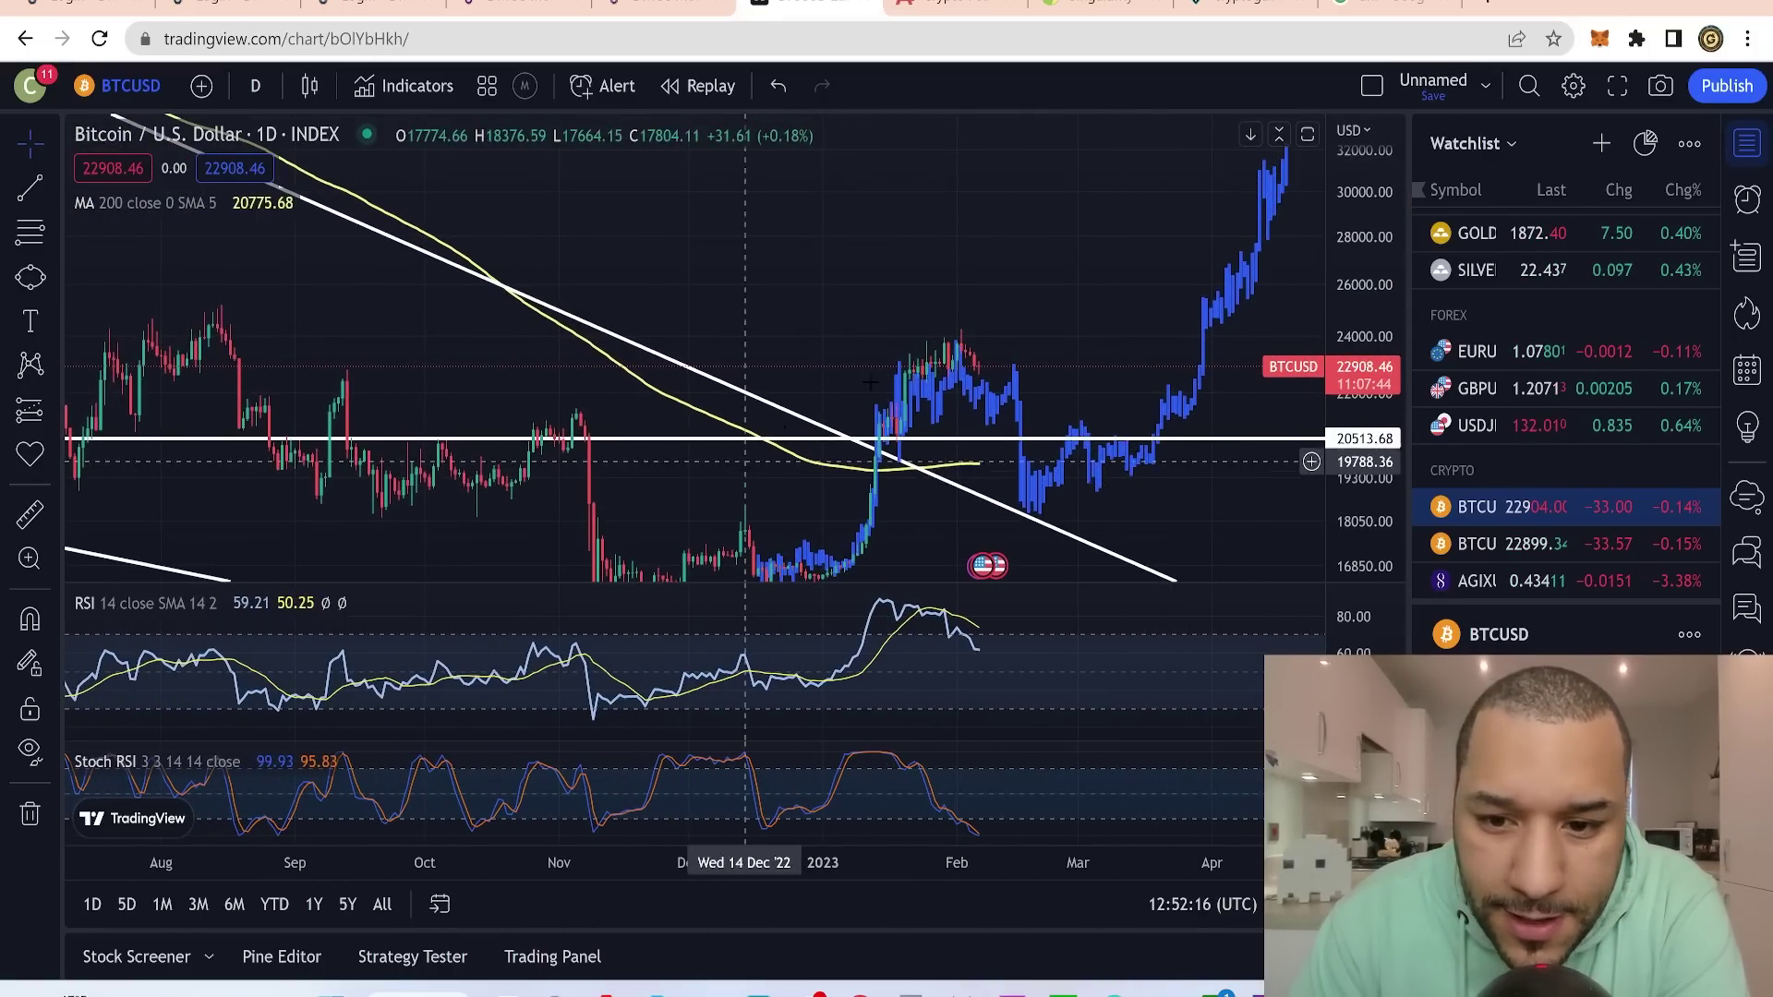
left_click_drag(1188, 520, 1044, 520)
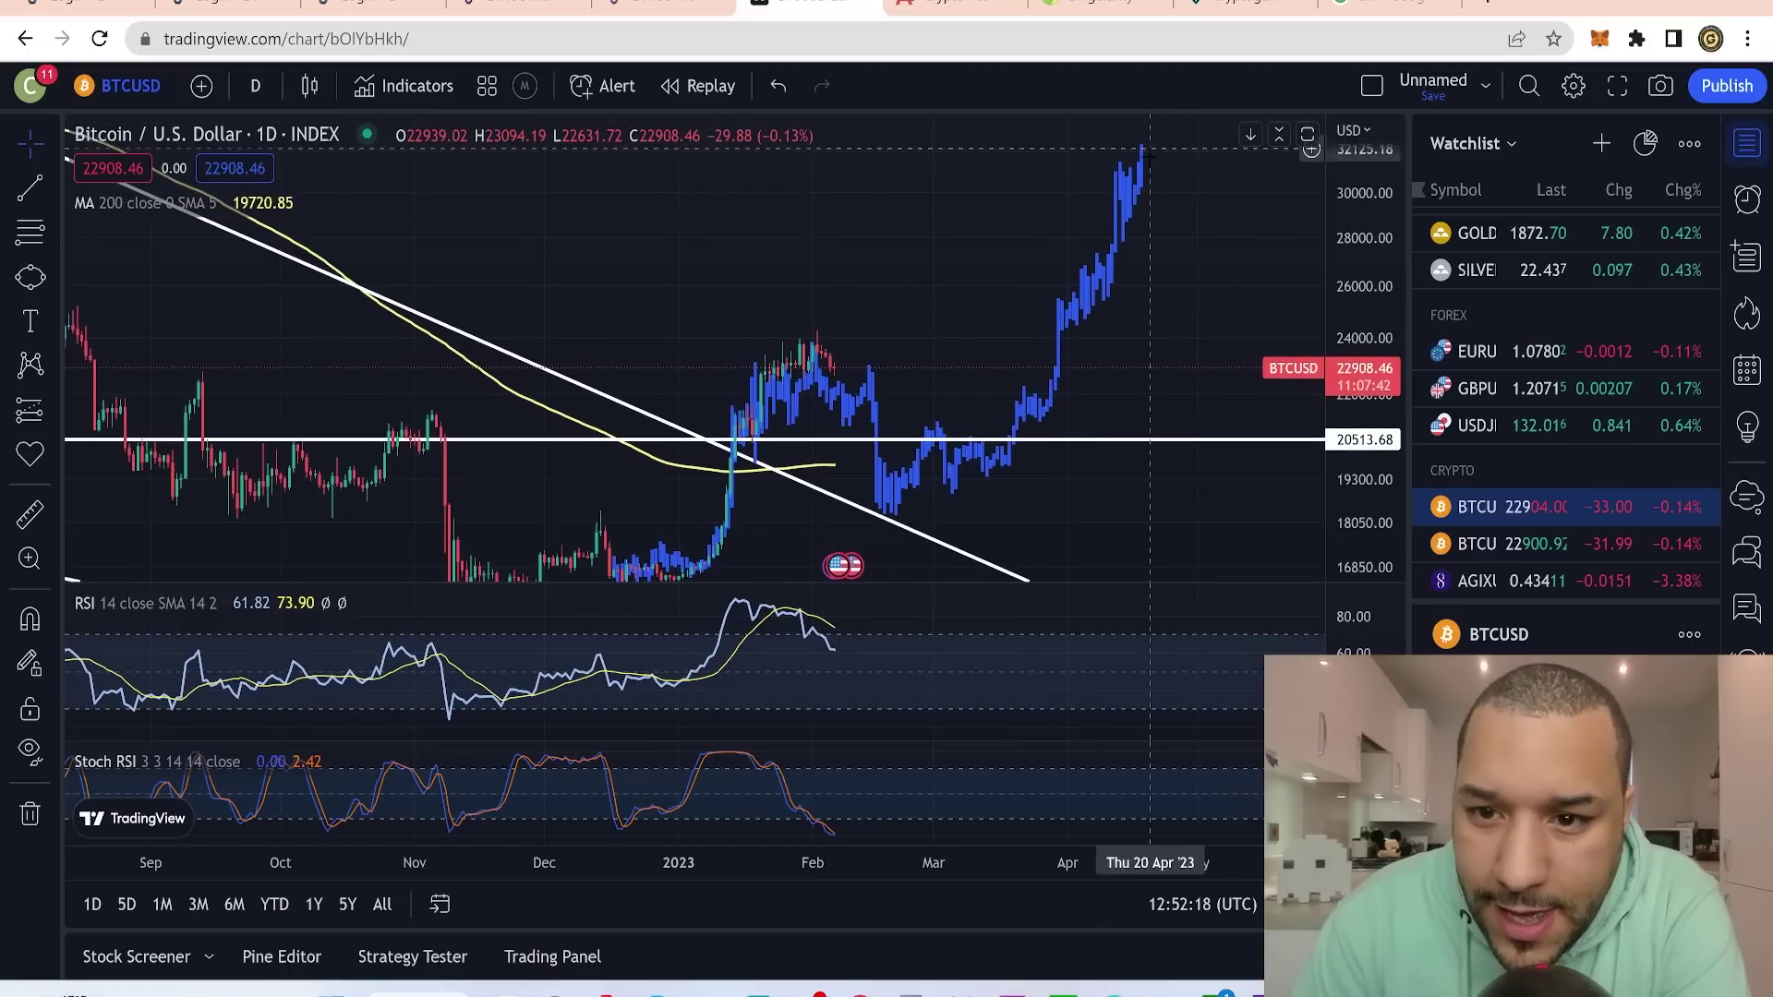
left_click_drag(1144, 183, 1084, 168)
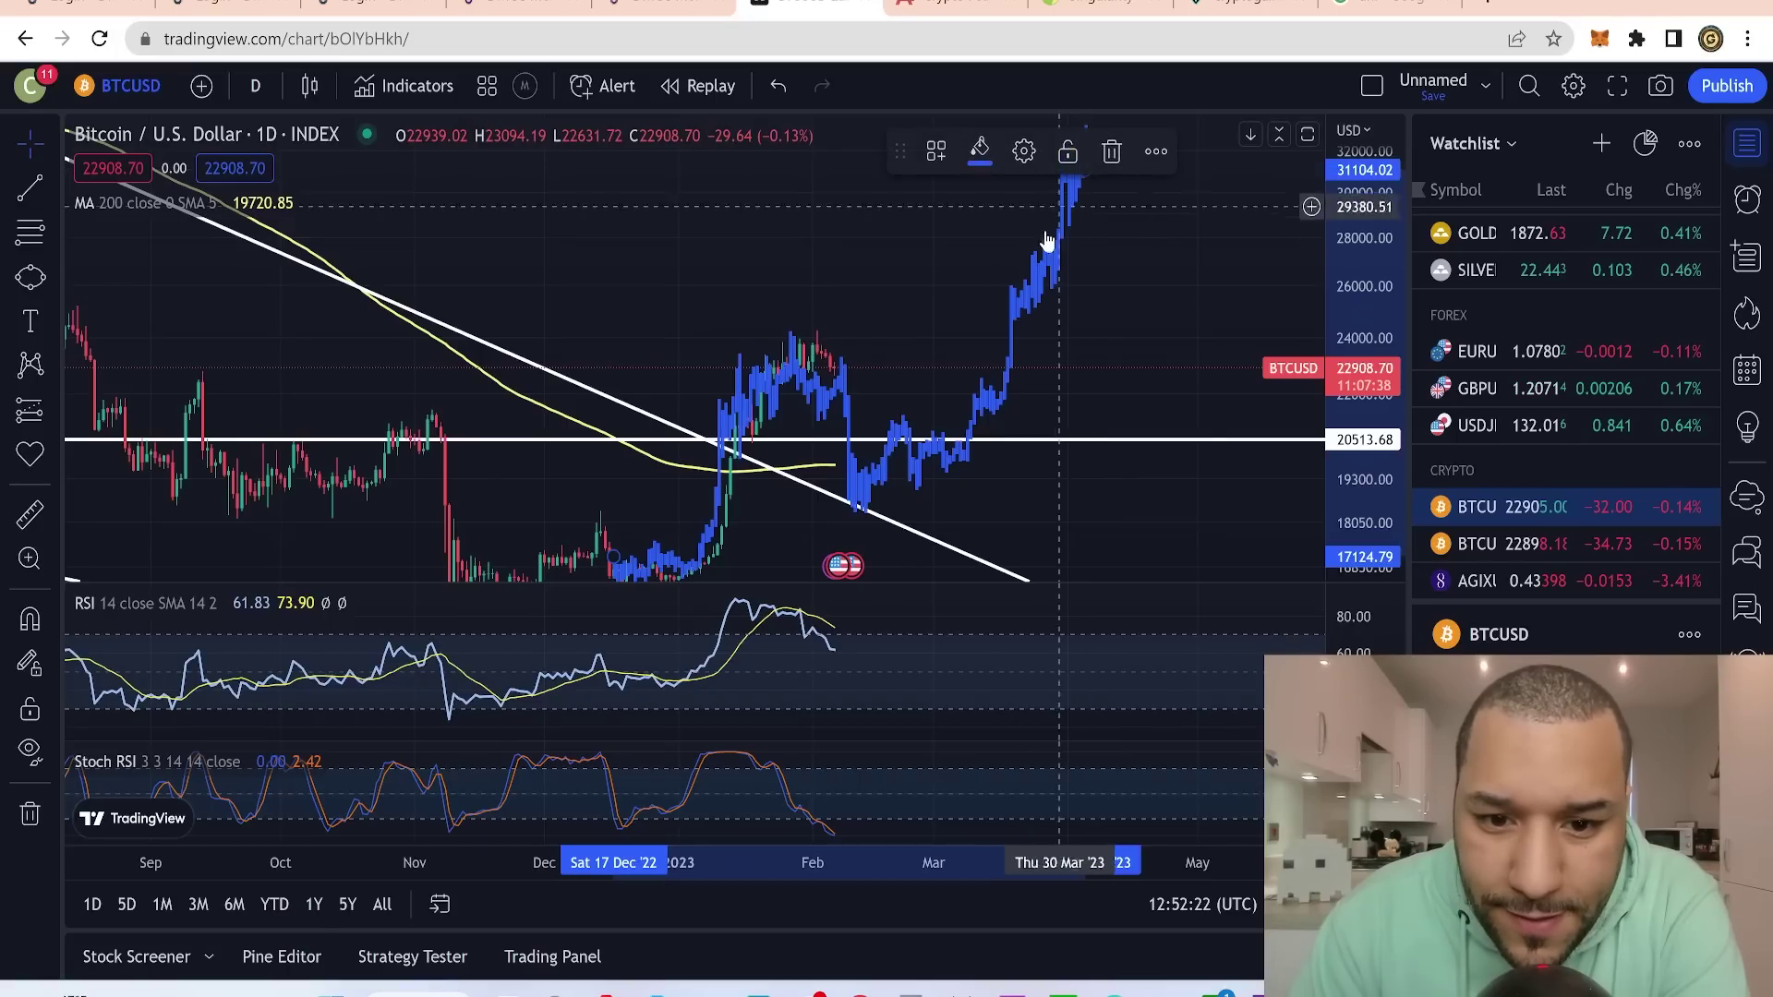
left_click_drag(827, 393, 842, 395)
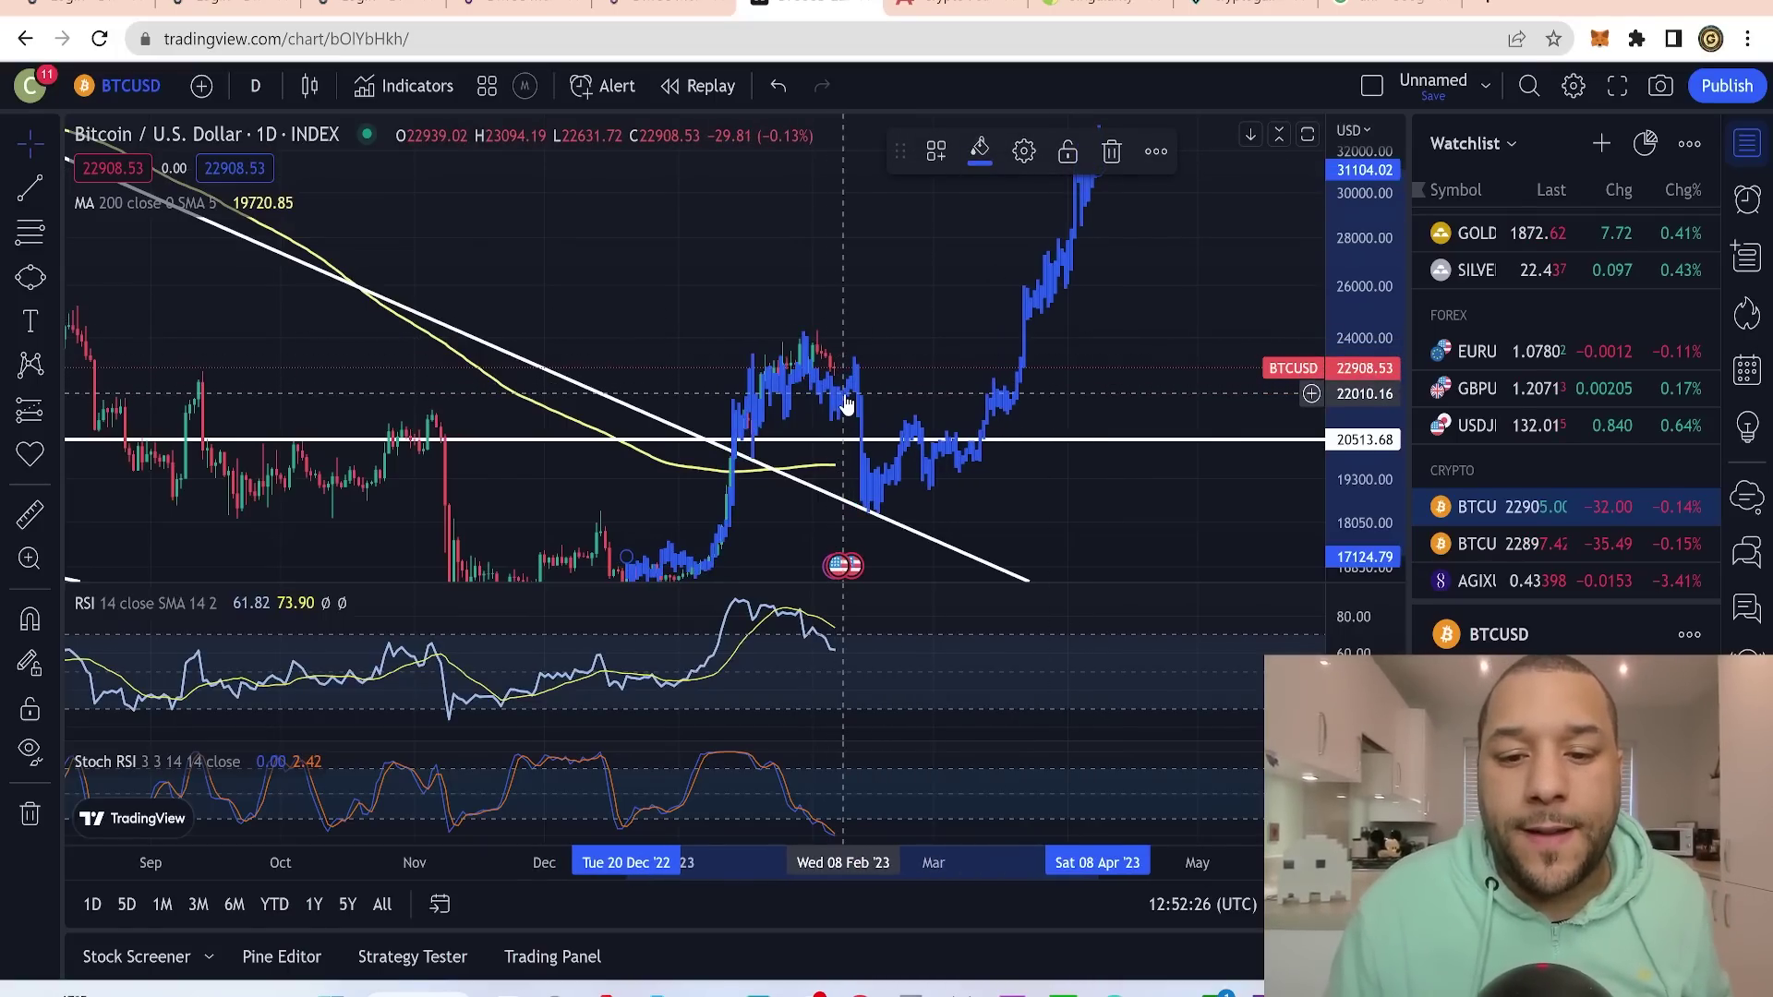
scroll(884, 381, "down", 2)
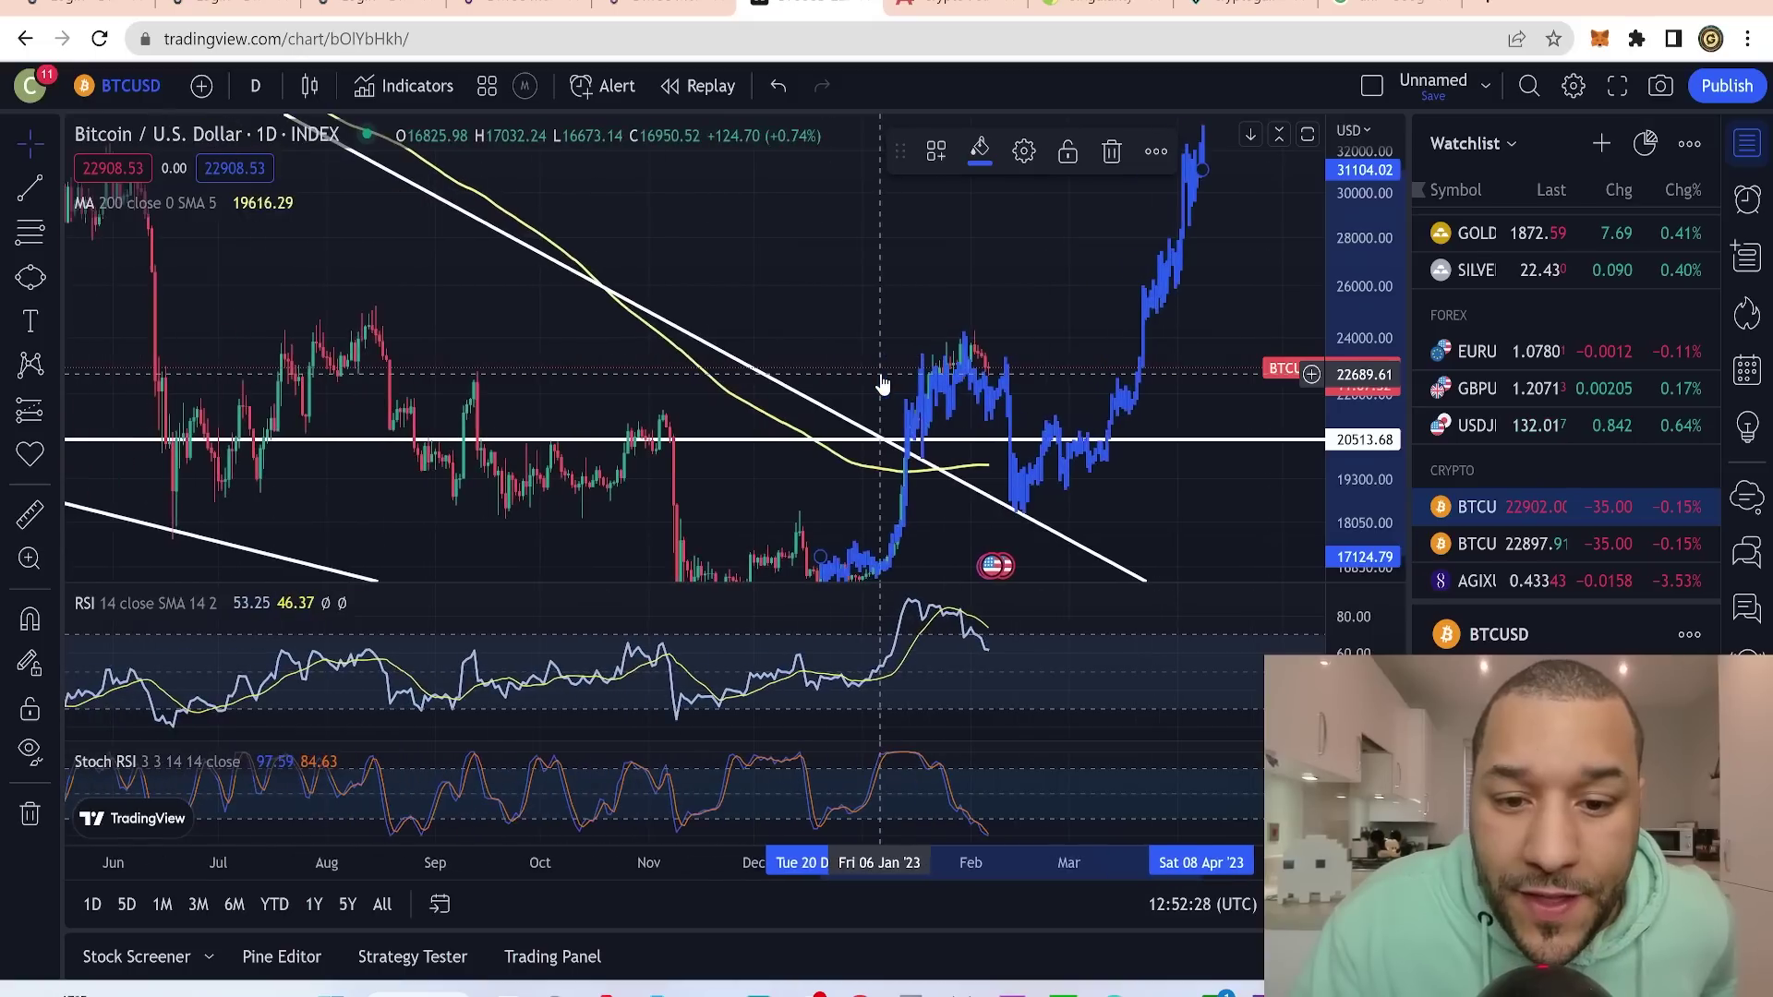
left_click_drag(1359, 294, 1359, 319)
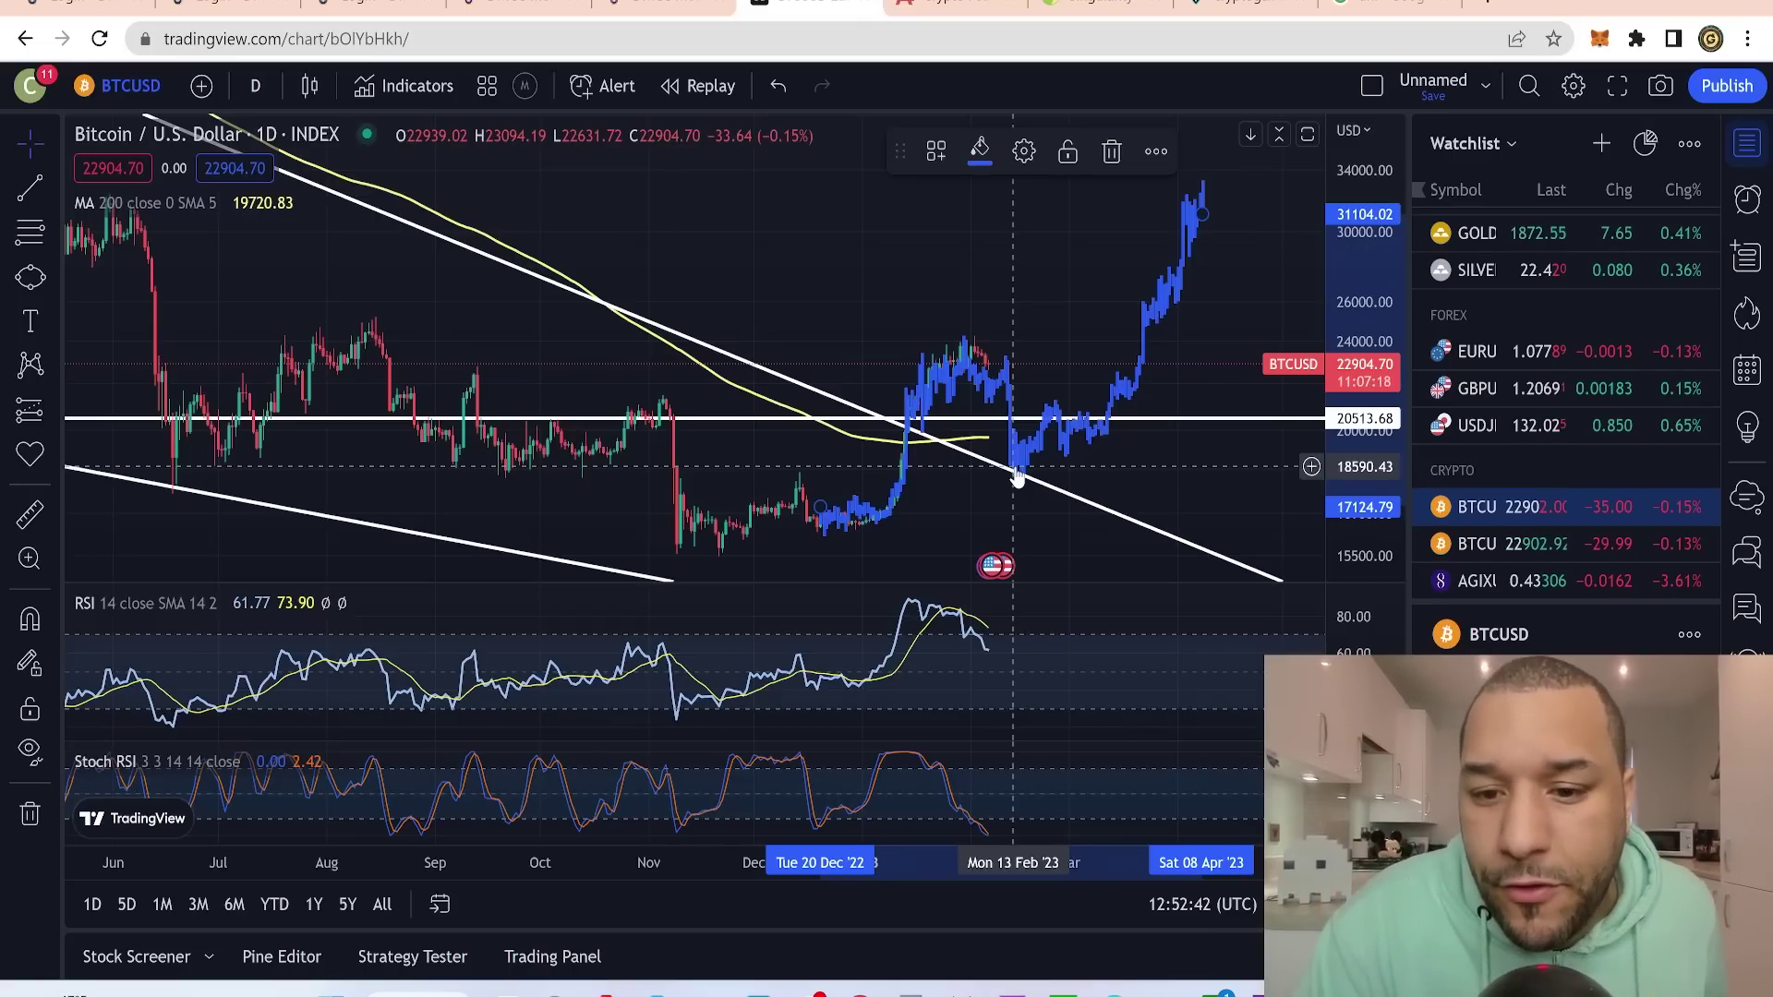
- Undo the recent drawing edits back past the 20513.68 horizontal line, restoring the yellow bars pattern over the January 2023 rally
key("Delete")
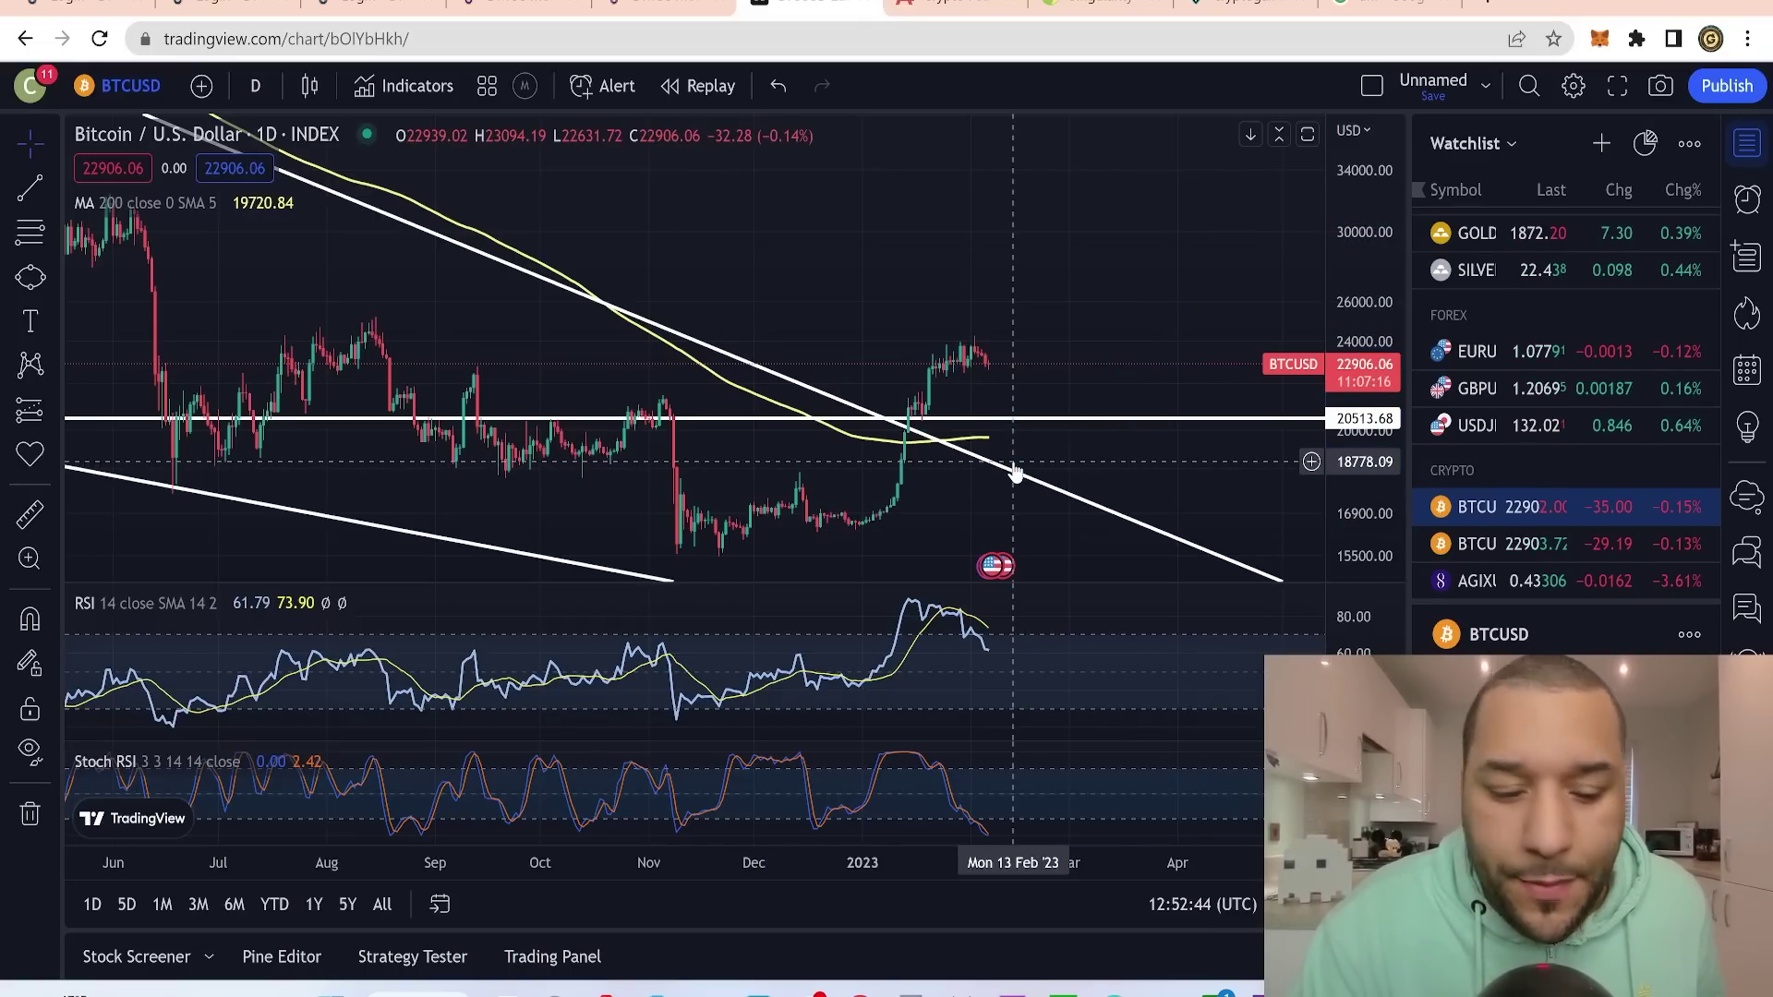
key("ctrl+z")
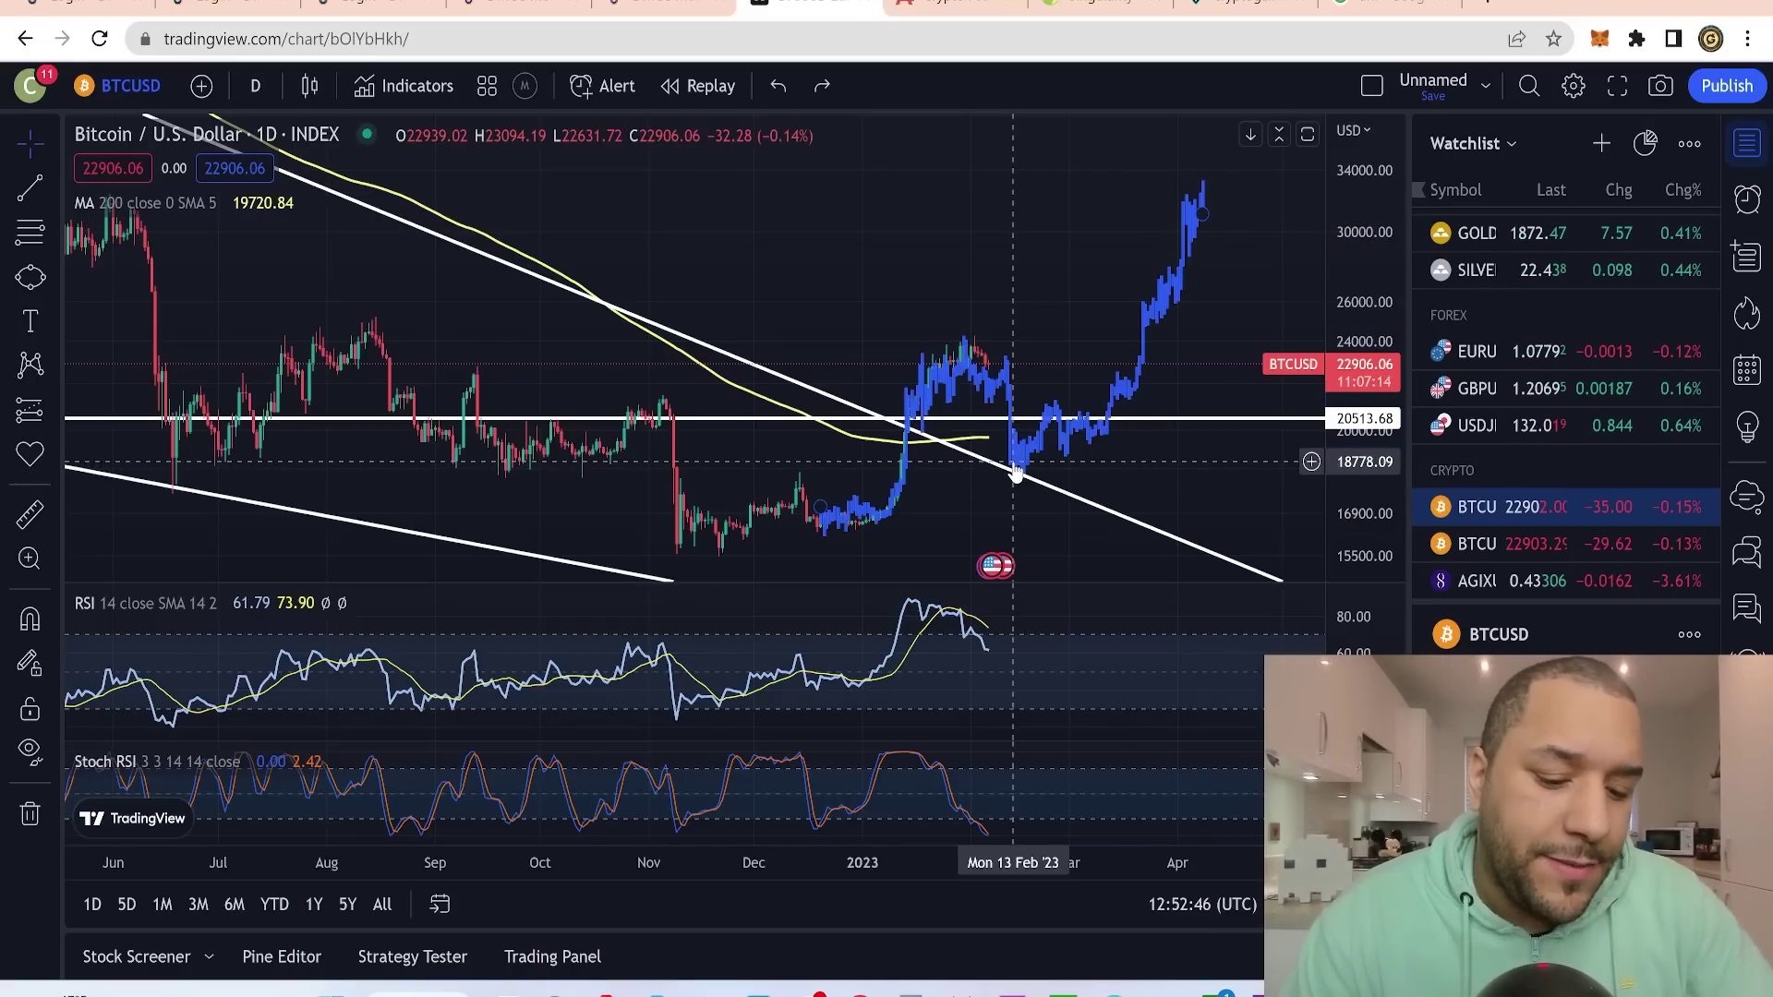
key("ctrl+z")
key("ctrl+z")
key("ctrl+z")
key("ctrl+z")
key("ctrl+z")
key("ctrl+z")
key("ctrl+z")
key("ctrl+z")
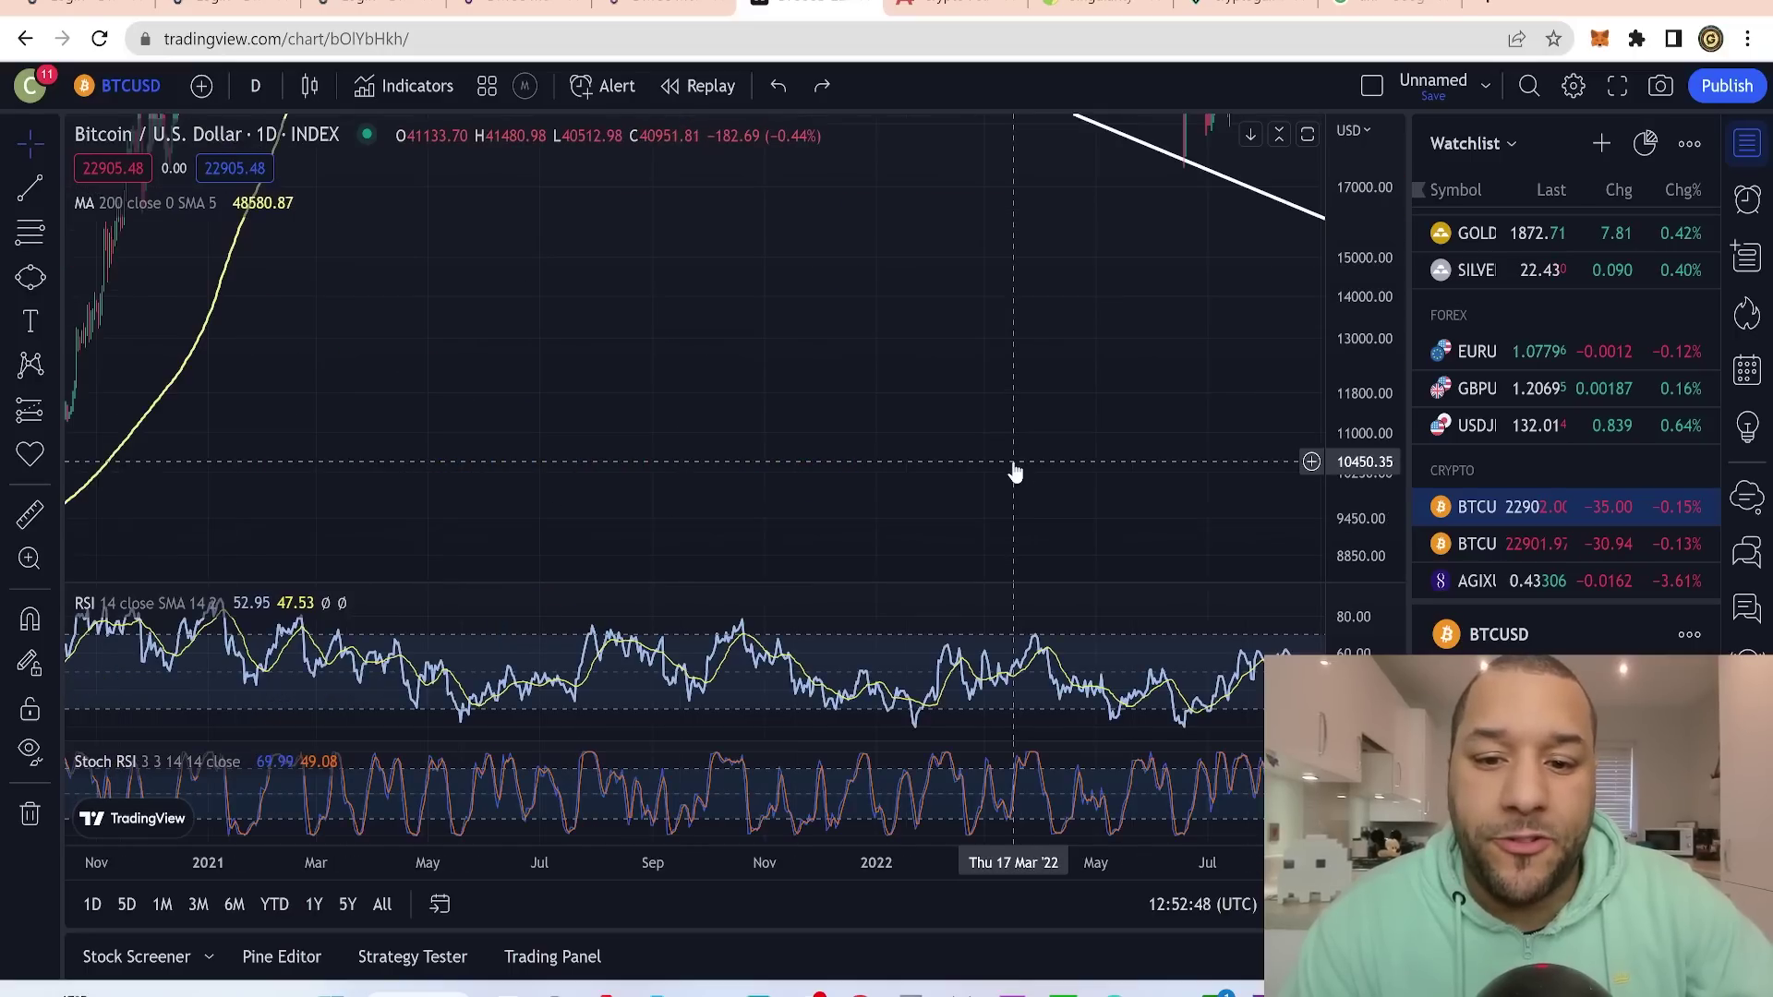
key("ctrl+z")
key("ctrl+z")
key("ctrl+z")
key("ctrl+z")
key("ctrl+z")
key("ctrl+z")
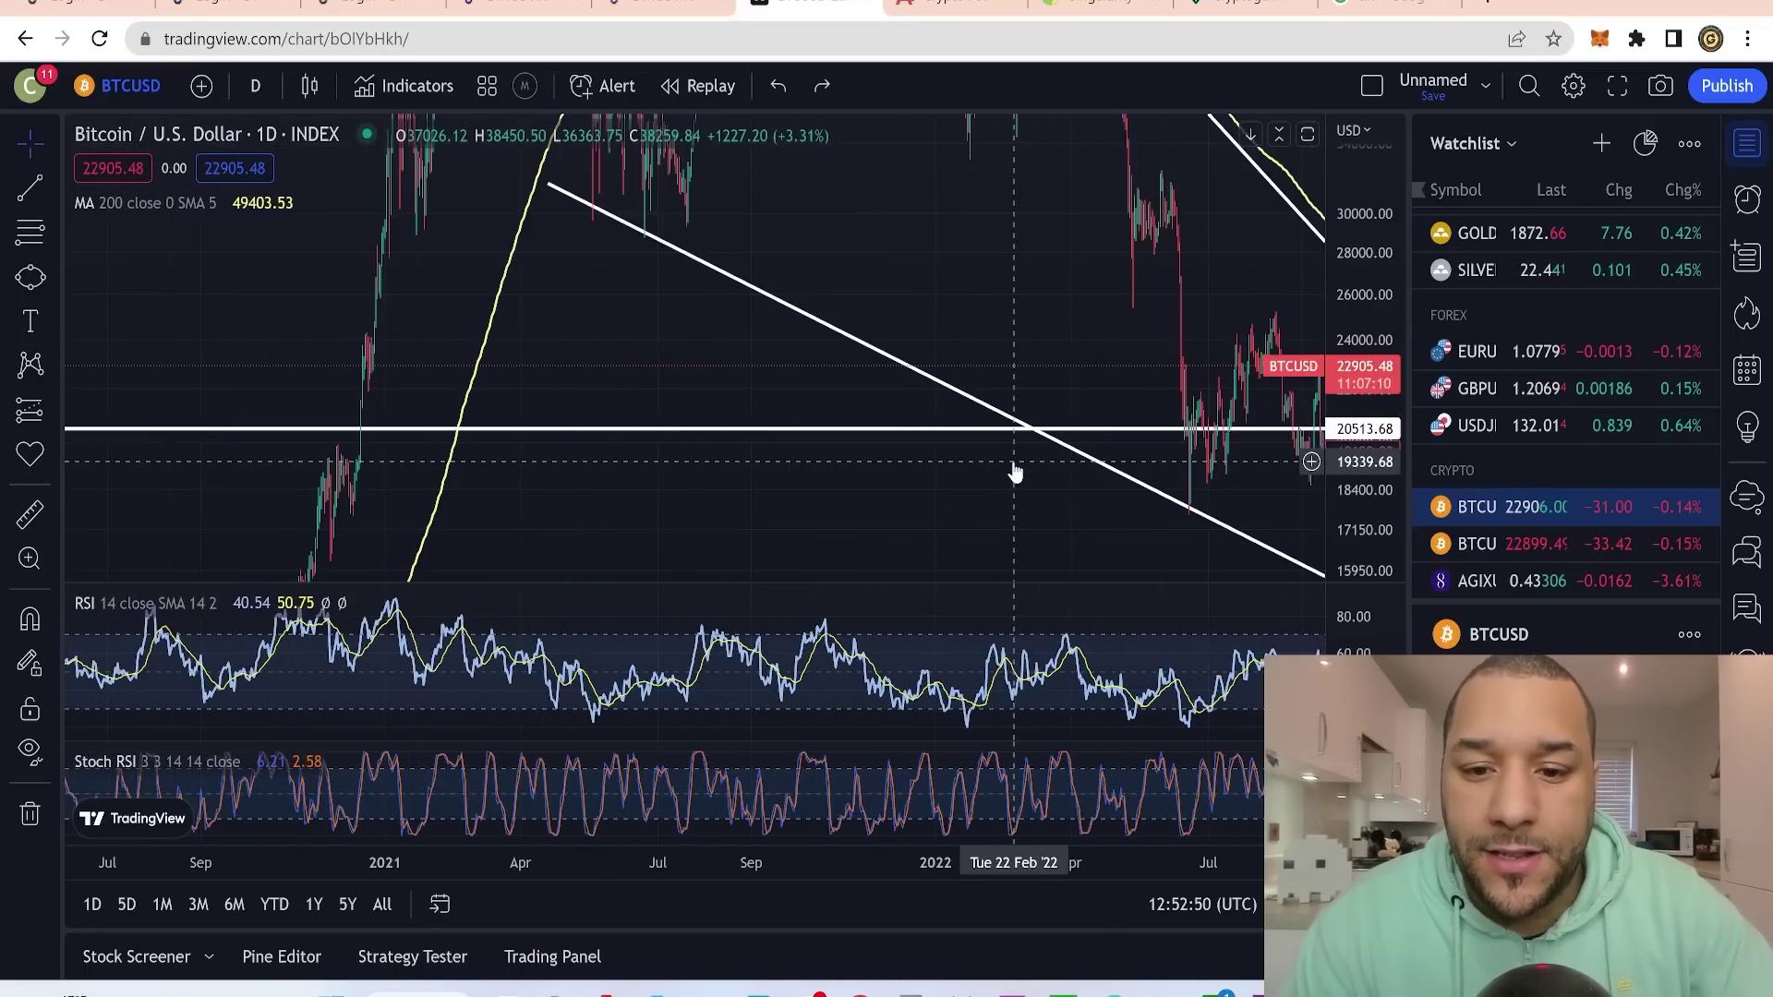
scroll(1016, 473, "left", 3)
left_click_drag(1016, 407, 321, 388)
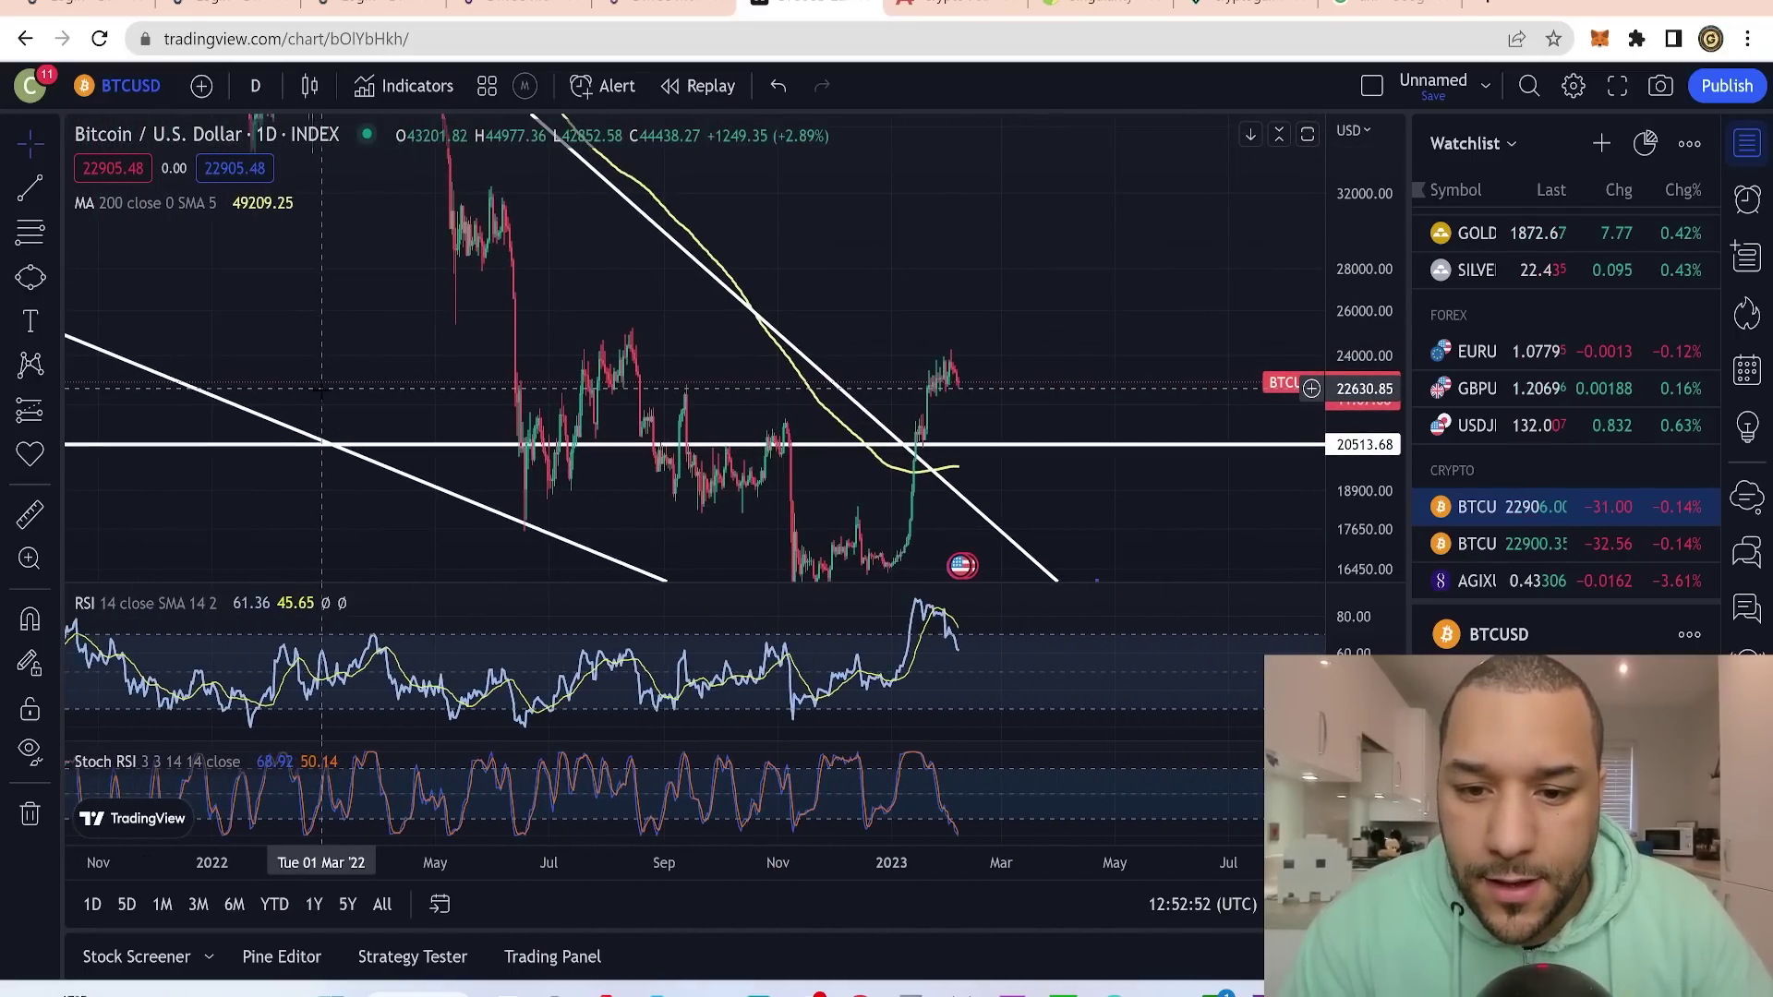
scroll(321, 387, "up", 5)
key("ctrl+z")
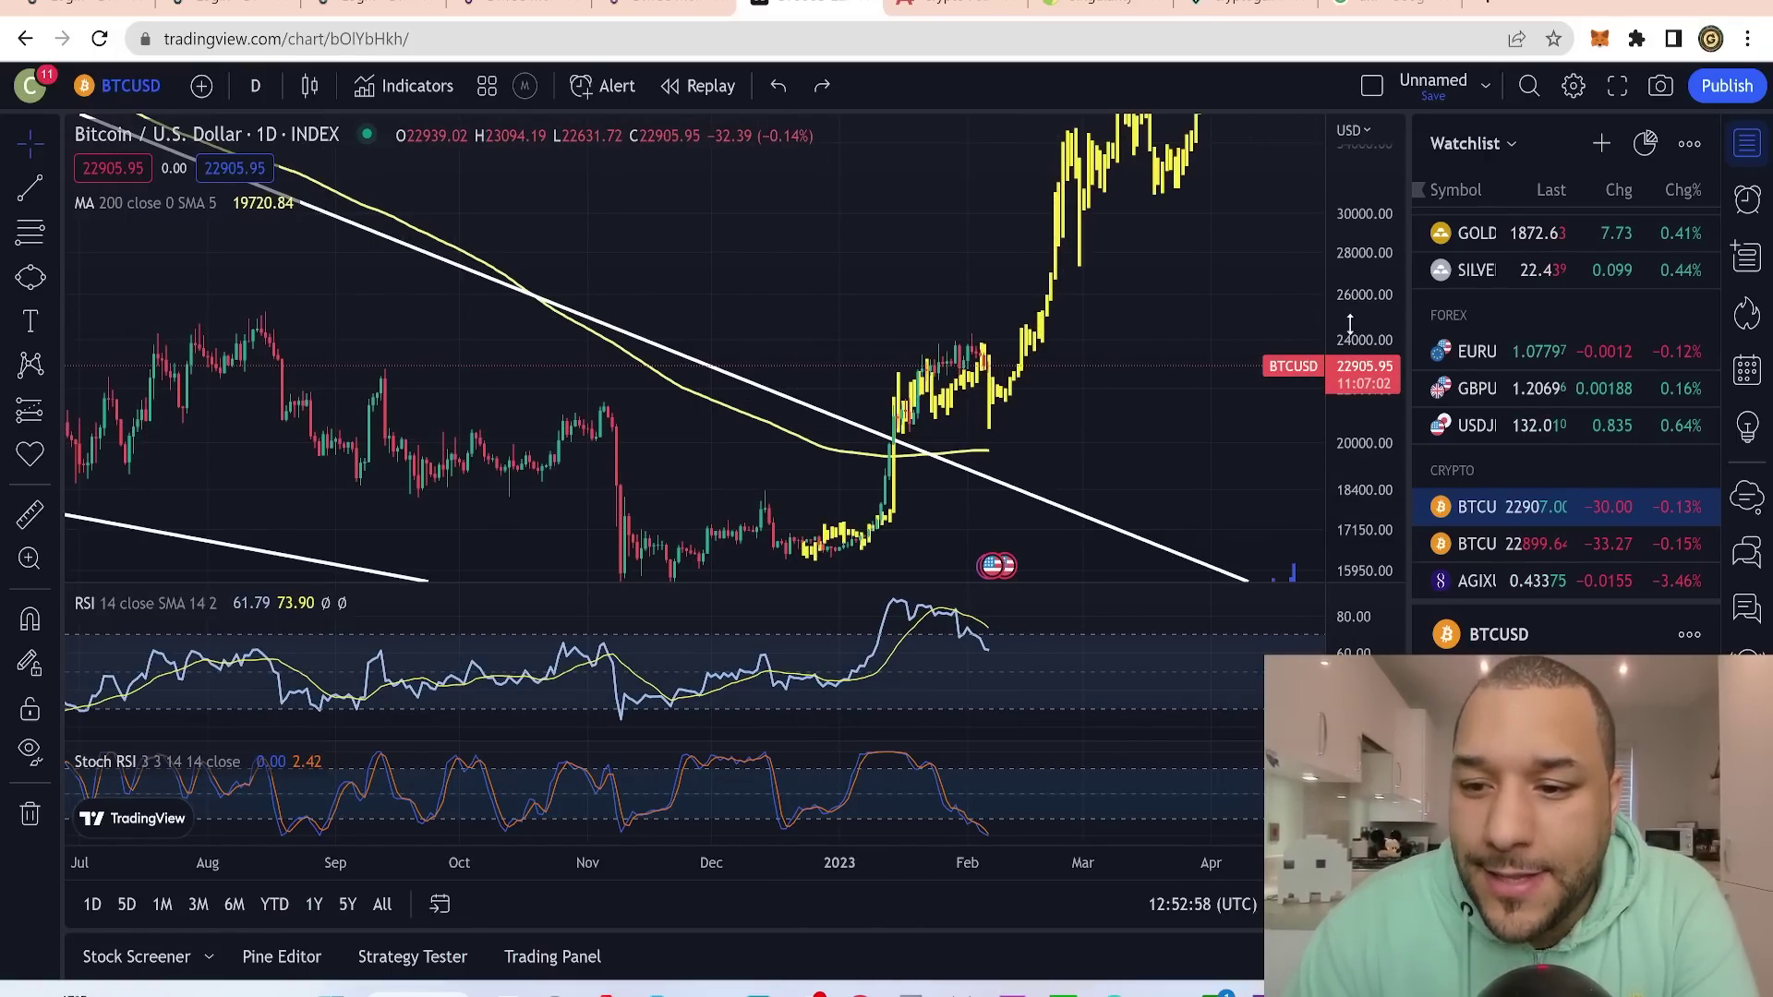
- Move the yellow bars pattern clear of the current price, starting at about 11168.63 on 30 October 2023
left_click_drag(1353, 329, 1274, 517)
scroll(1195, 458, "down", 10)
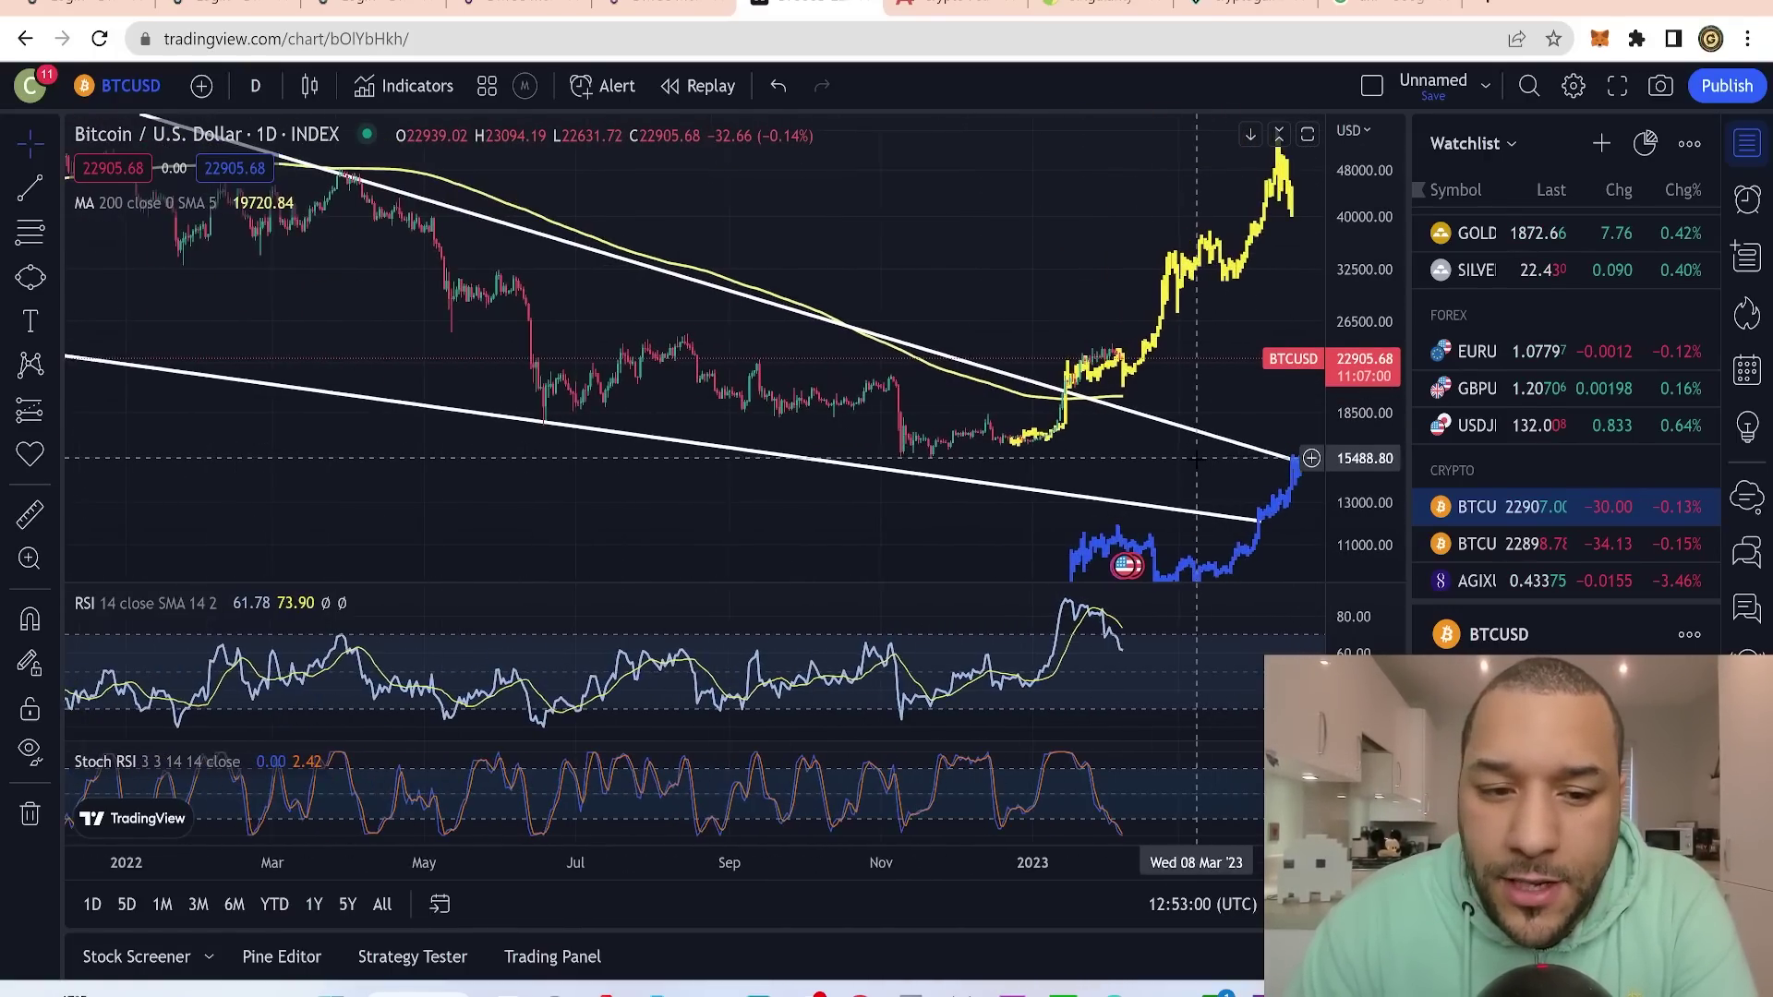
scroll(1195, 458, "down", 3)
left_click_drag(934, 570, 821, 675)
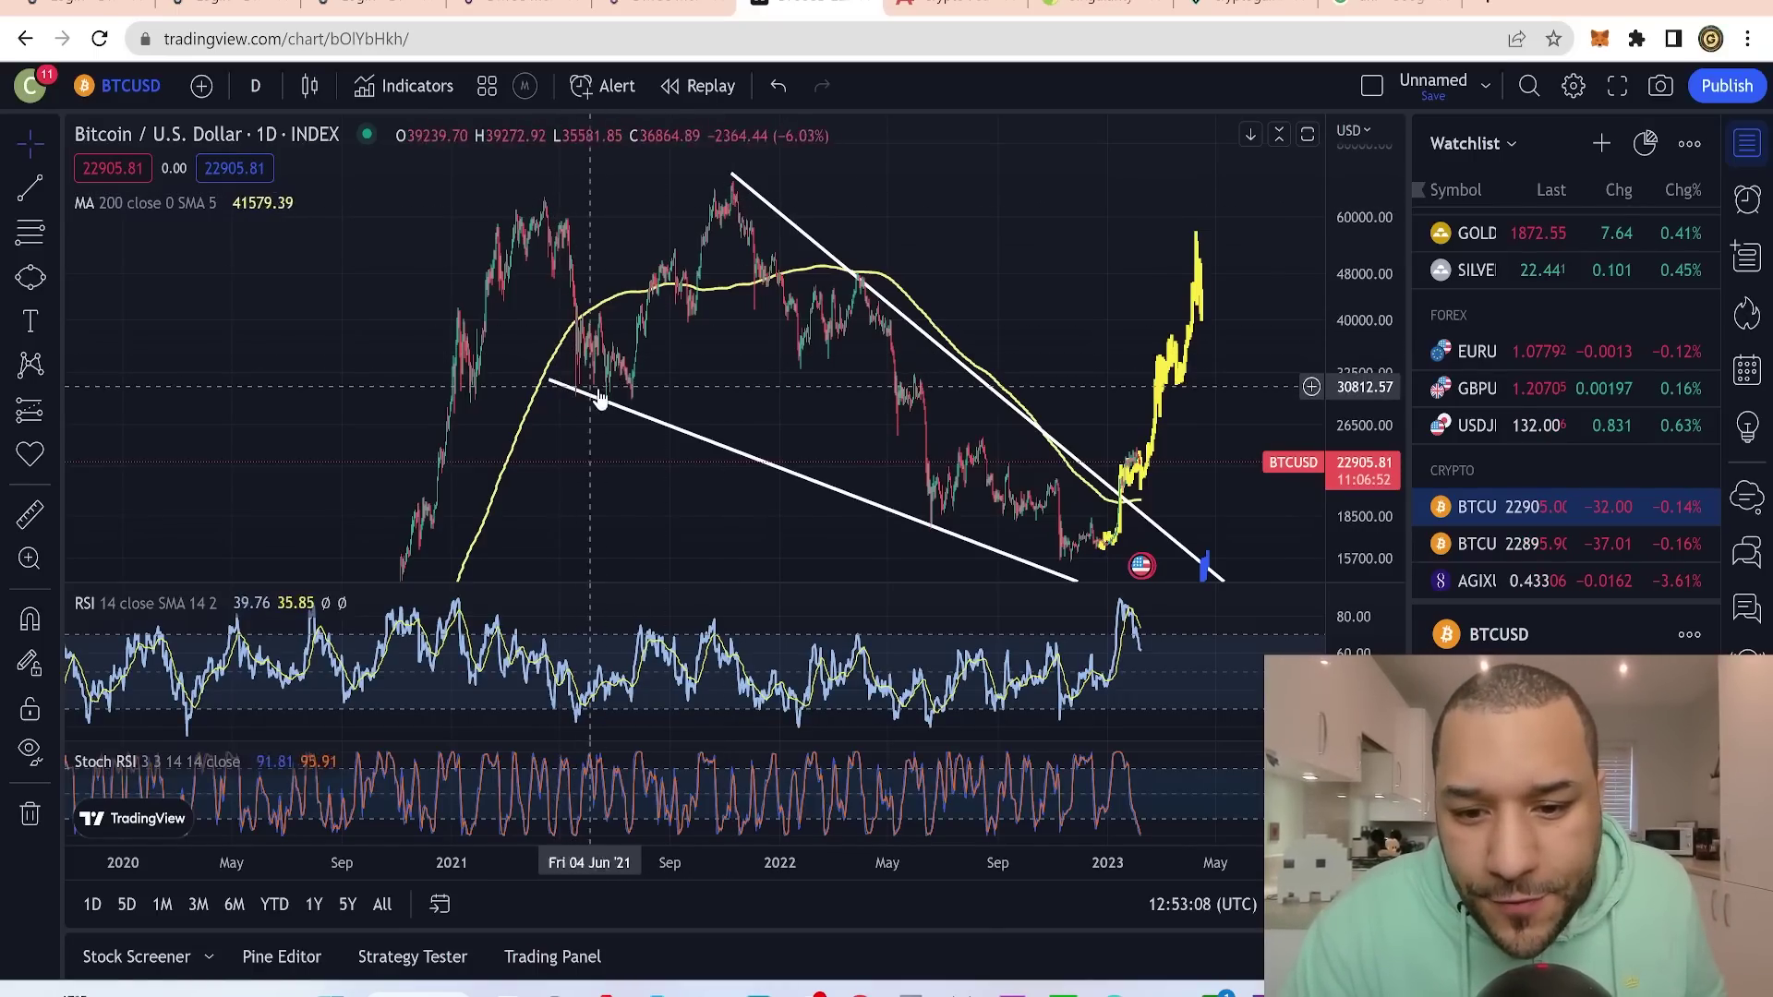
left_click_drag(1209, 462, 1024, 415)
mouse_move(970, 359)
left_mouse_down()
mouse_move(1158, 364)
mouse_move(1242, 460)
left_mouse_up()
left_click_drag(1342, 337, 1333, 463)
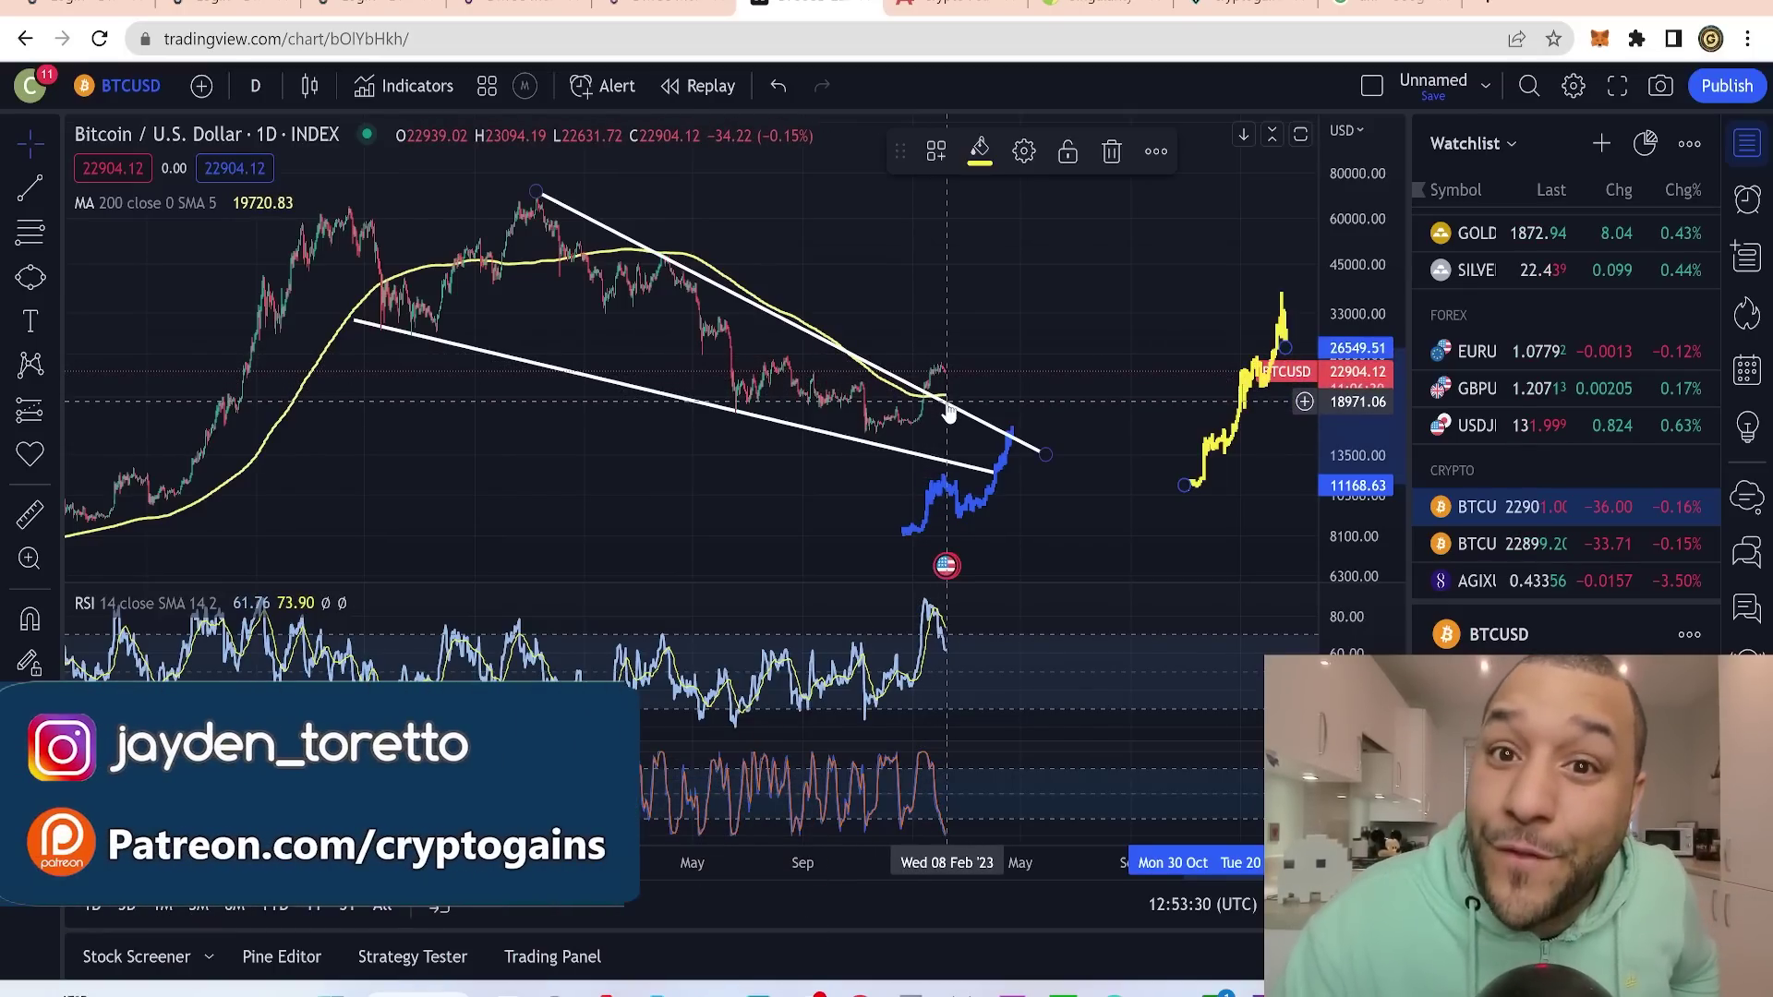
- Enlarge the RSI pane to examine the early 2023 daily RSI, and shrink the pane back
scroll(948, 411, "up", 5)
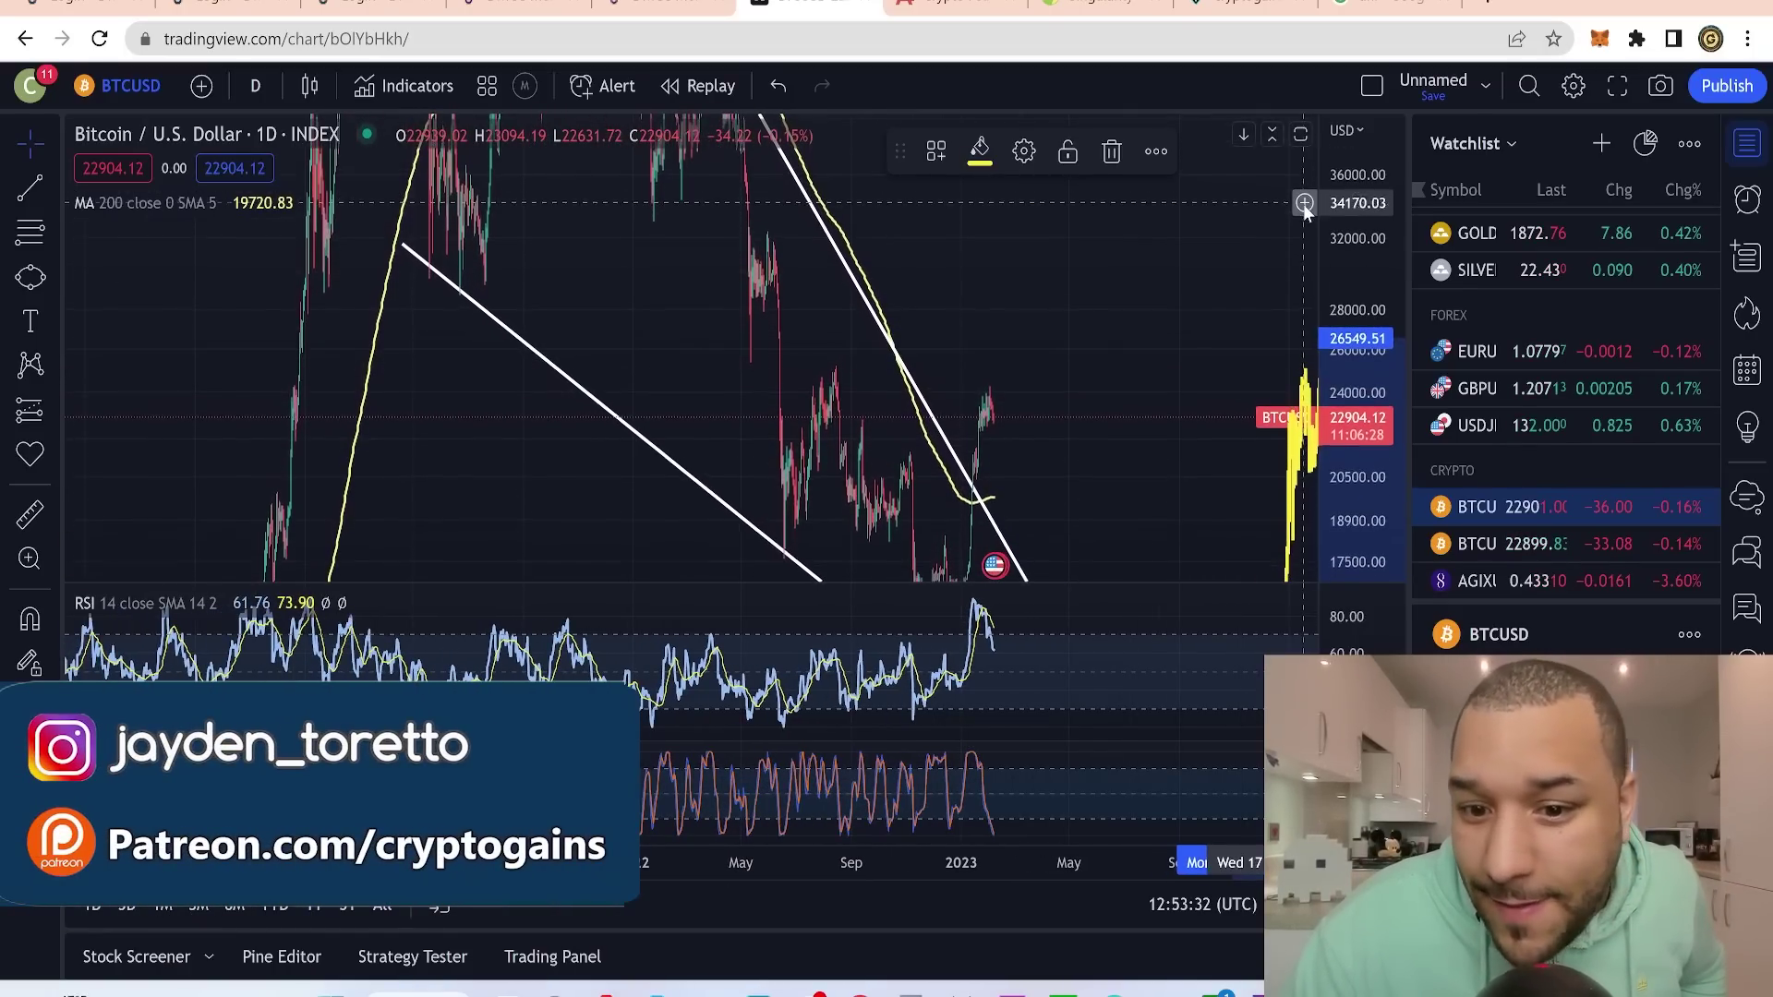
scroll(1073, 446, "up", 5)
left_click_drag(877, 404, 1301, 262)
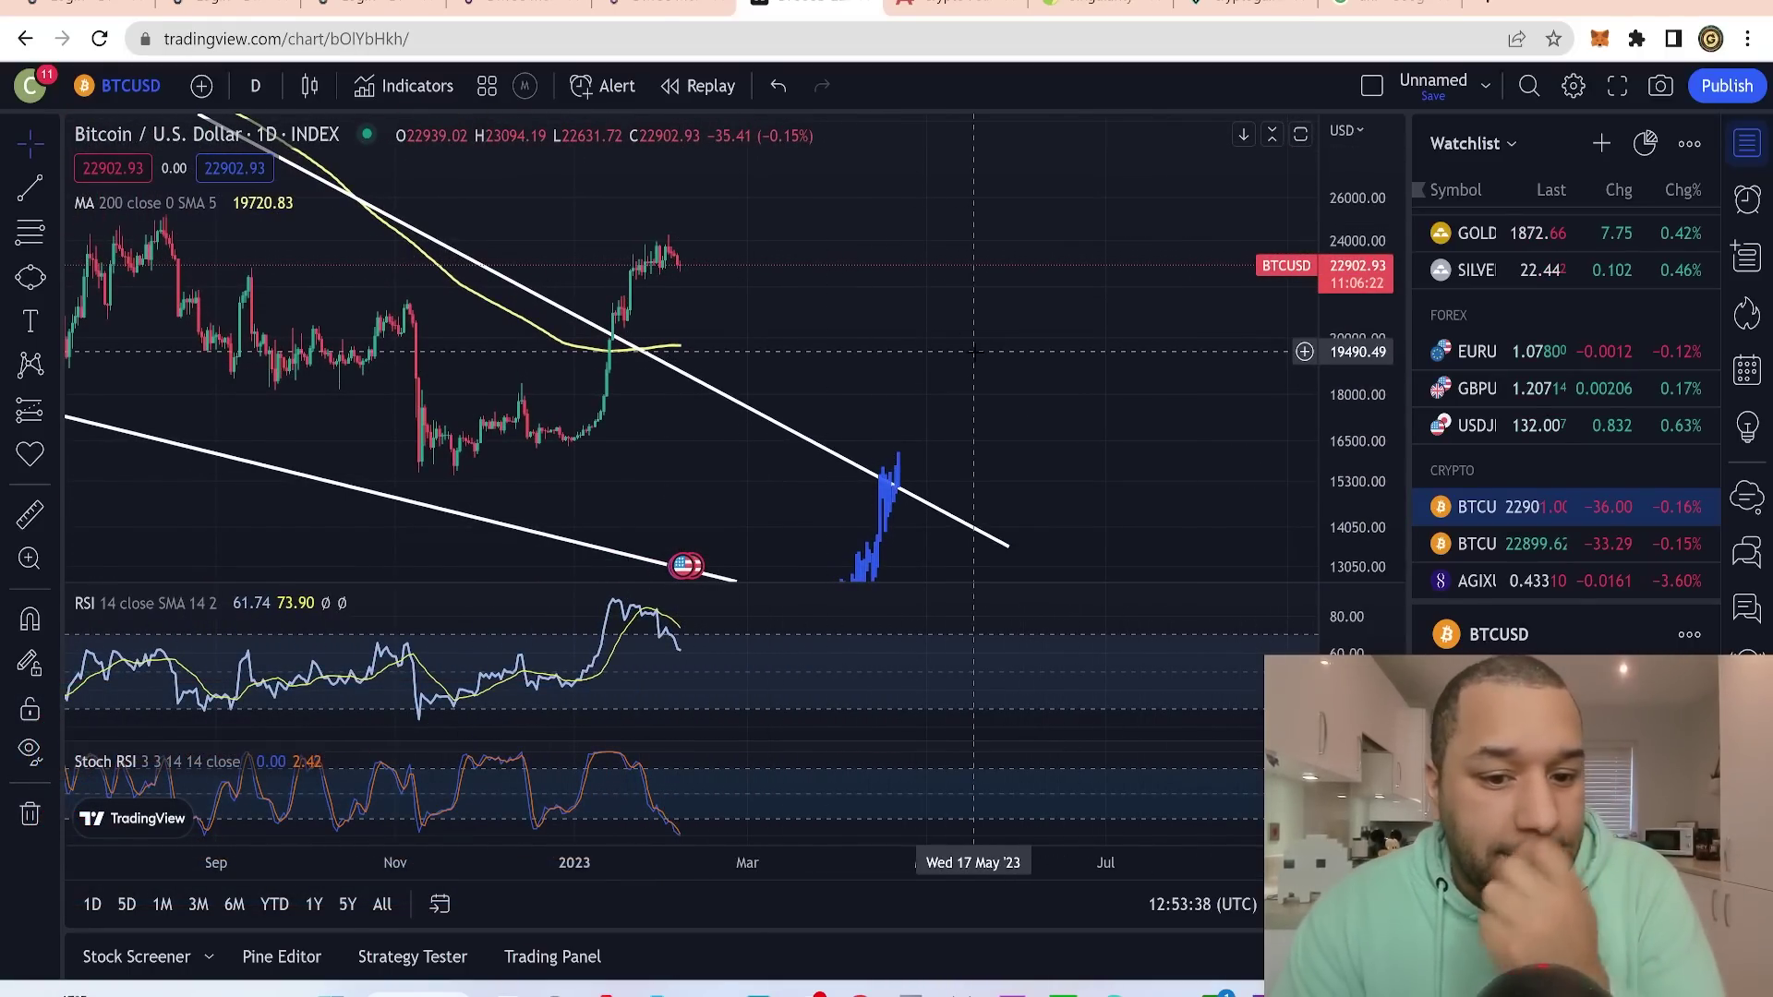
left_click_drag(911, 321, 1093, 295)
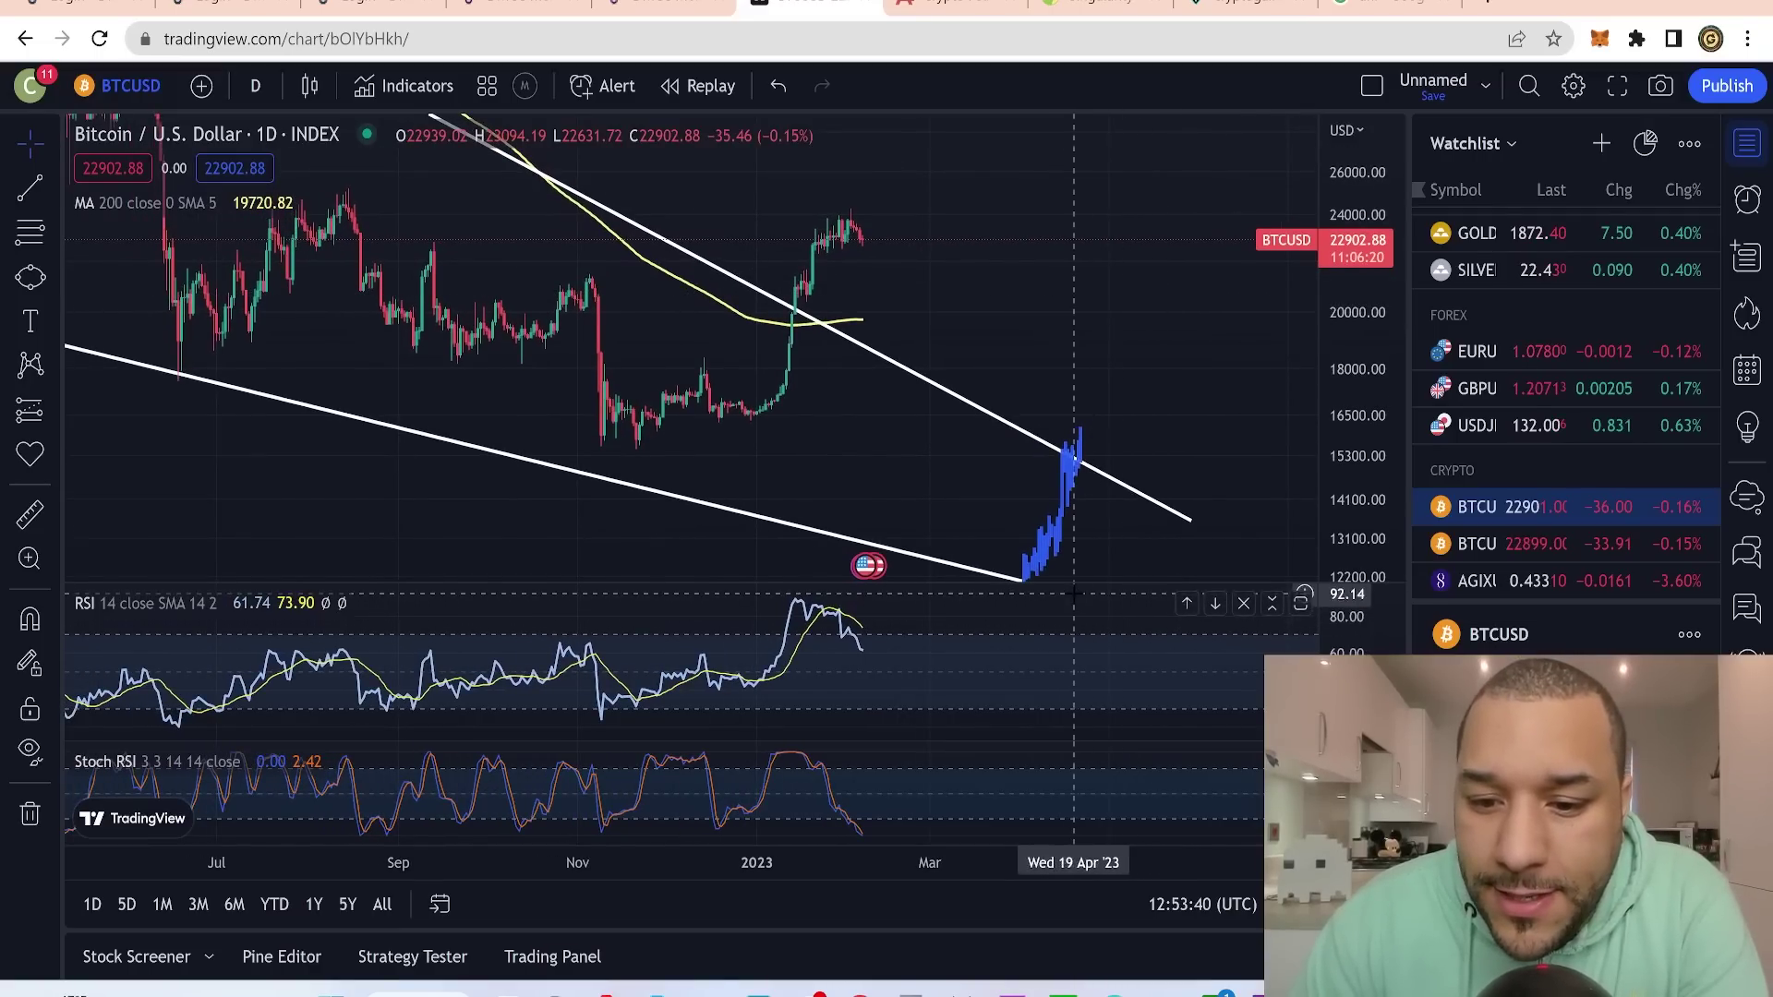
left_click_drag(1074, 593, 990, 274)
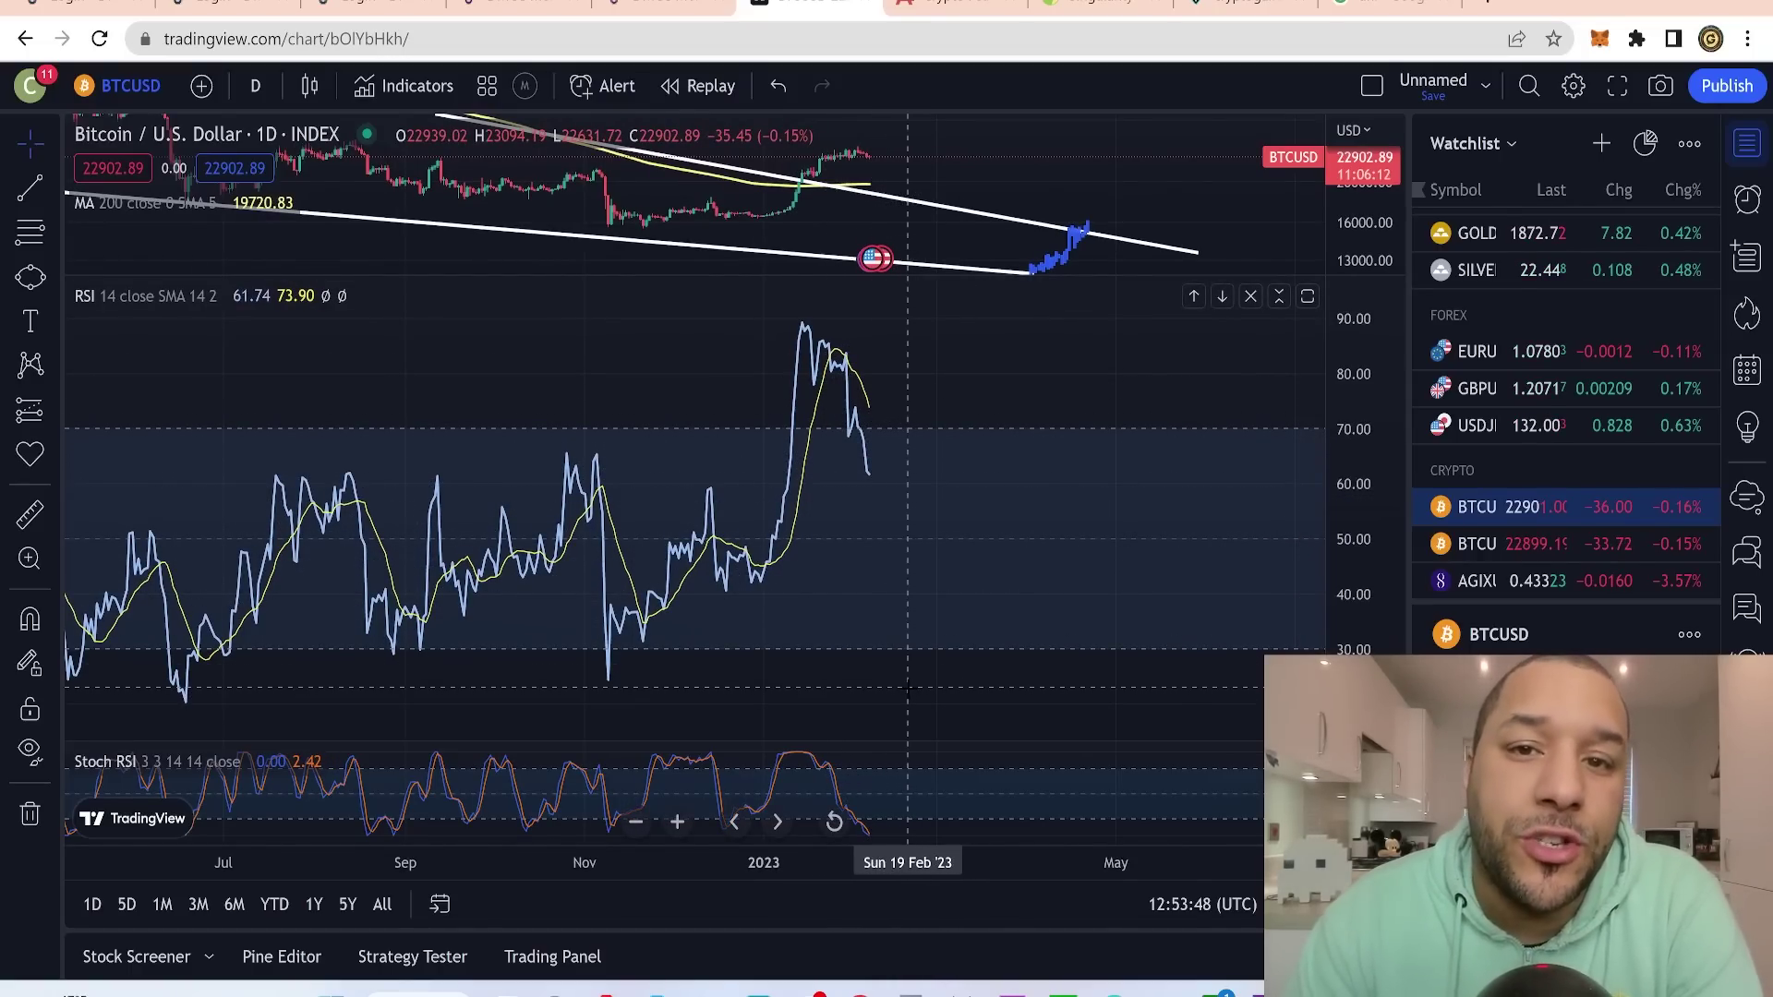
scroll(895, 560, "up", 2)
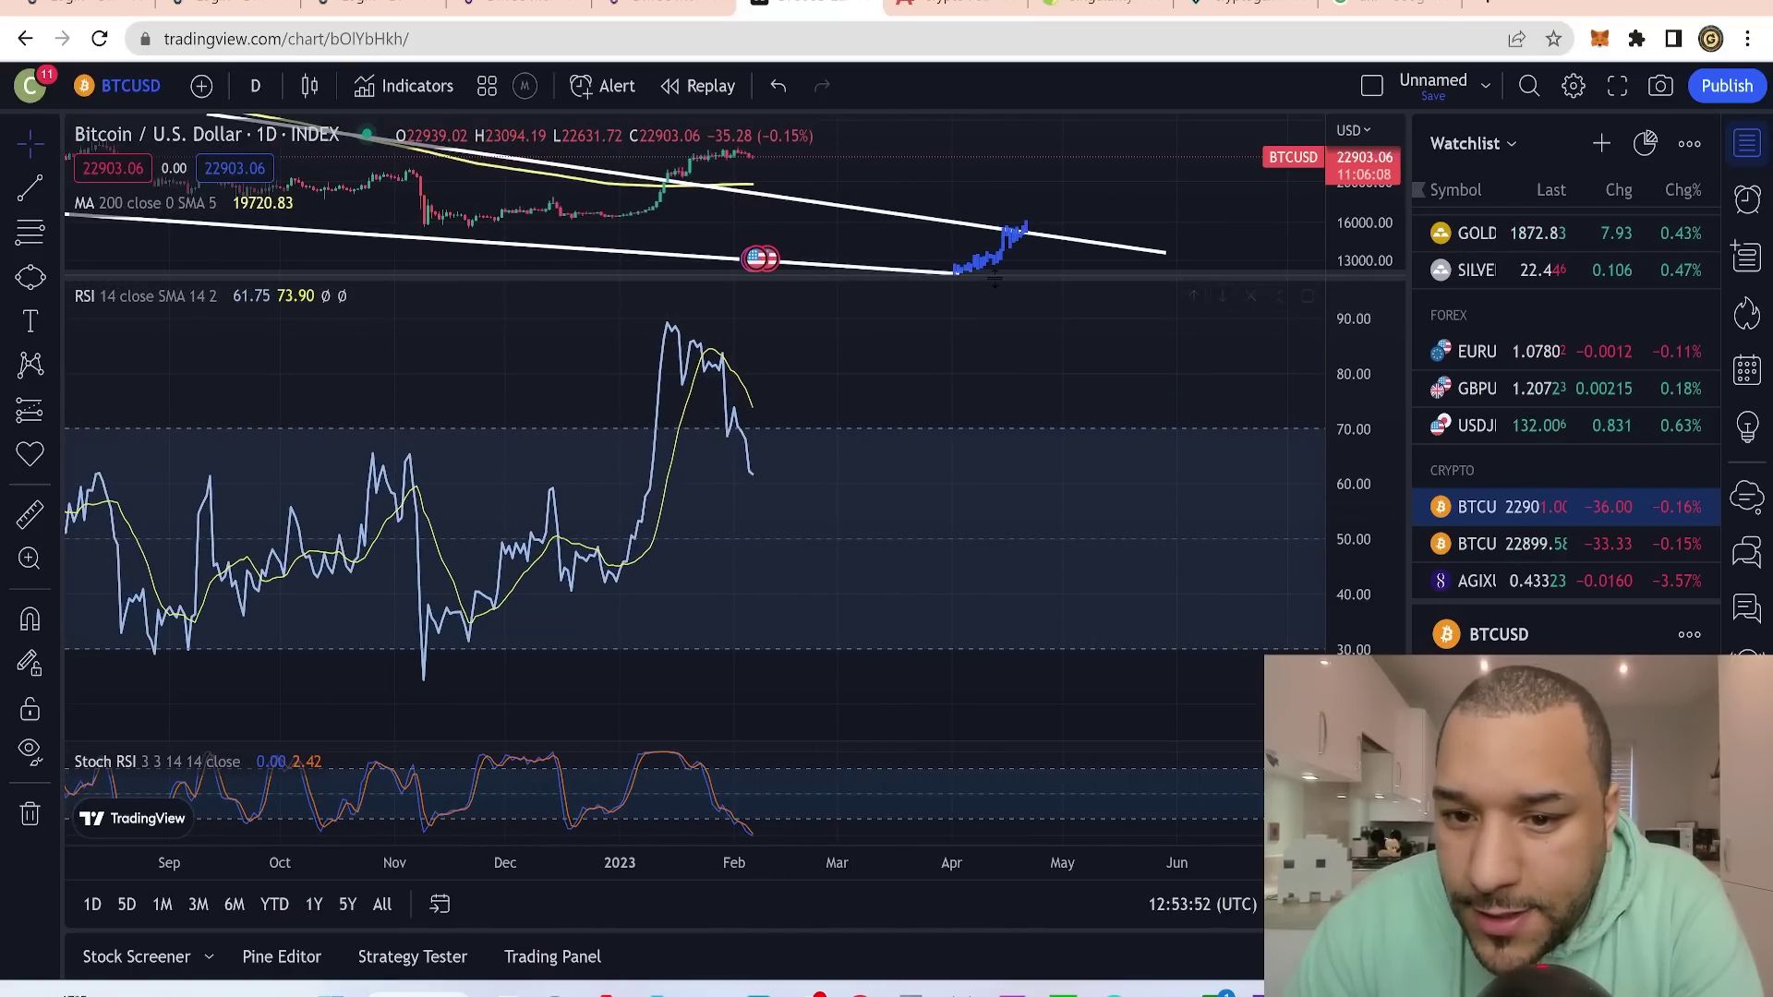
left_click_drag(994, 279, 985, 561)
- Enlarge the Stoch RSI pane to examine its early 2023 daily readings, and return the pane to a small height
scroll(985, 545, "down", 5)
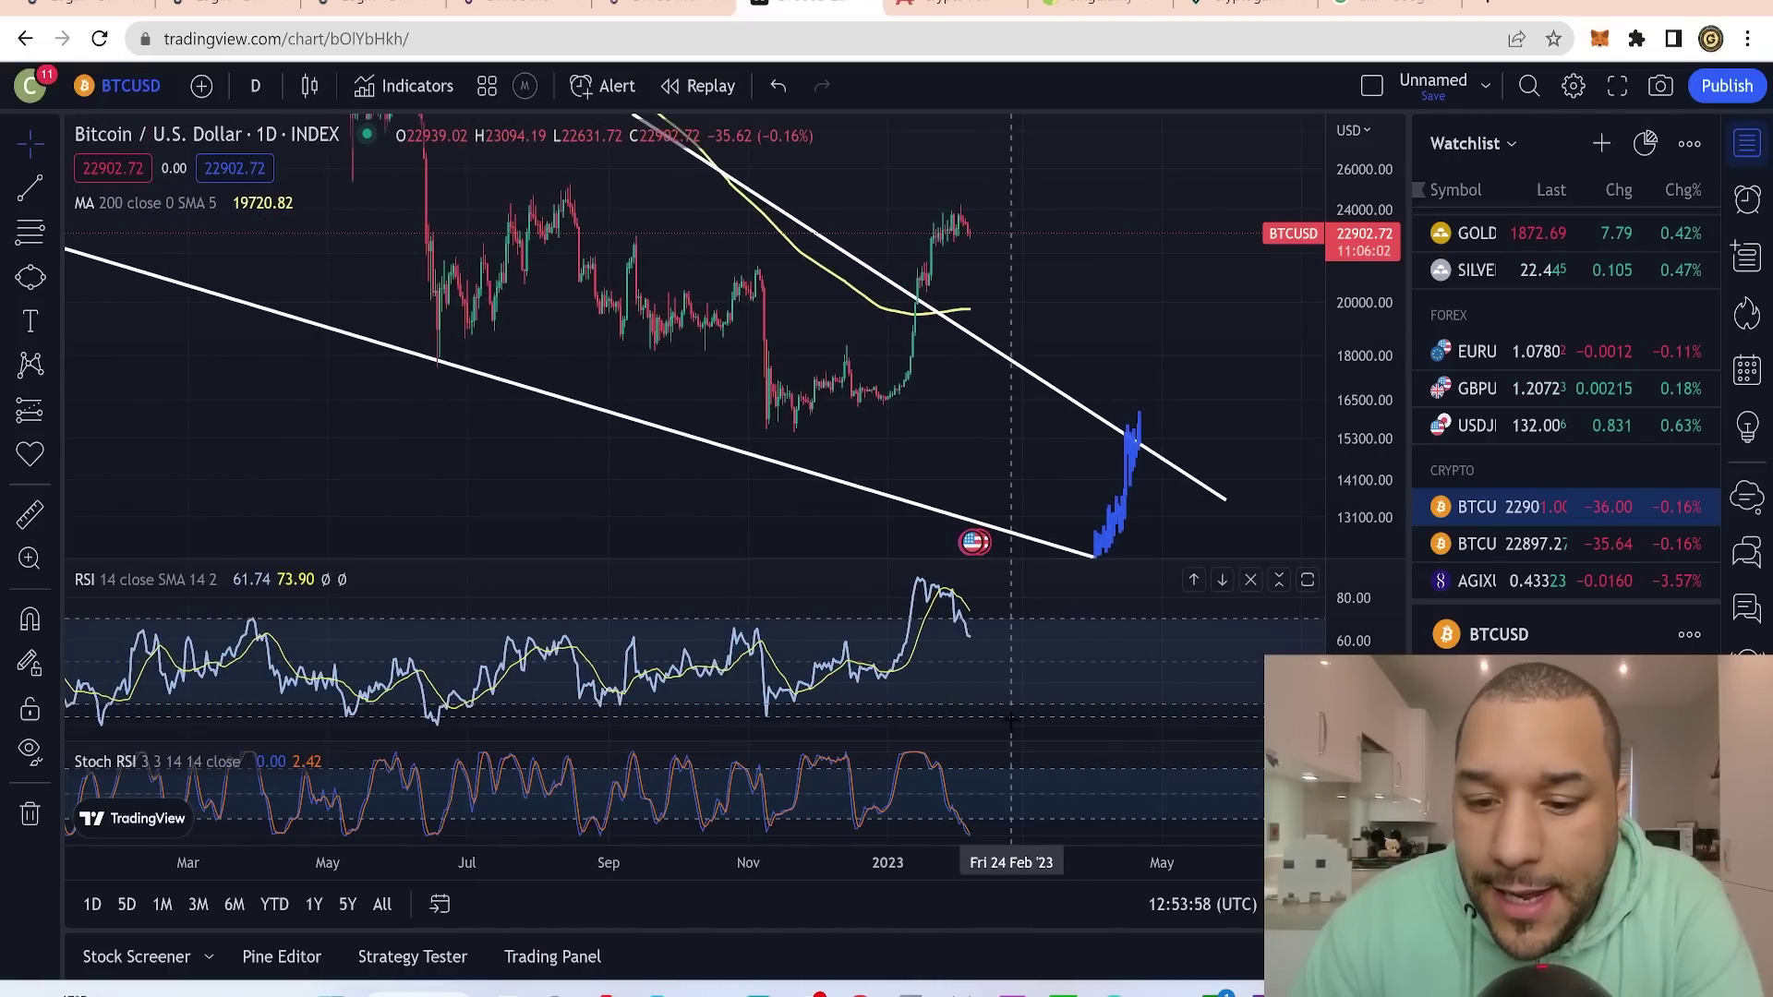
left_click_drag(985, 655, 974, 625)
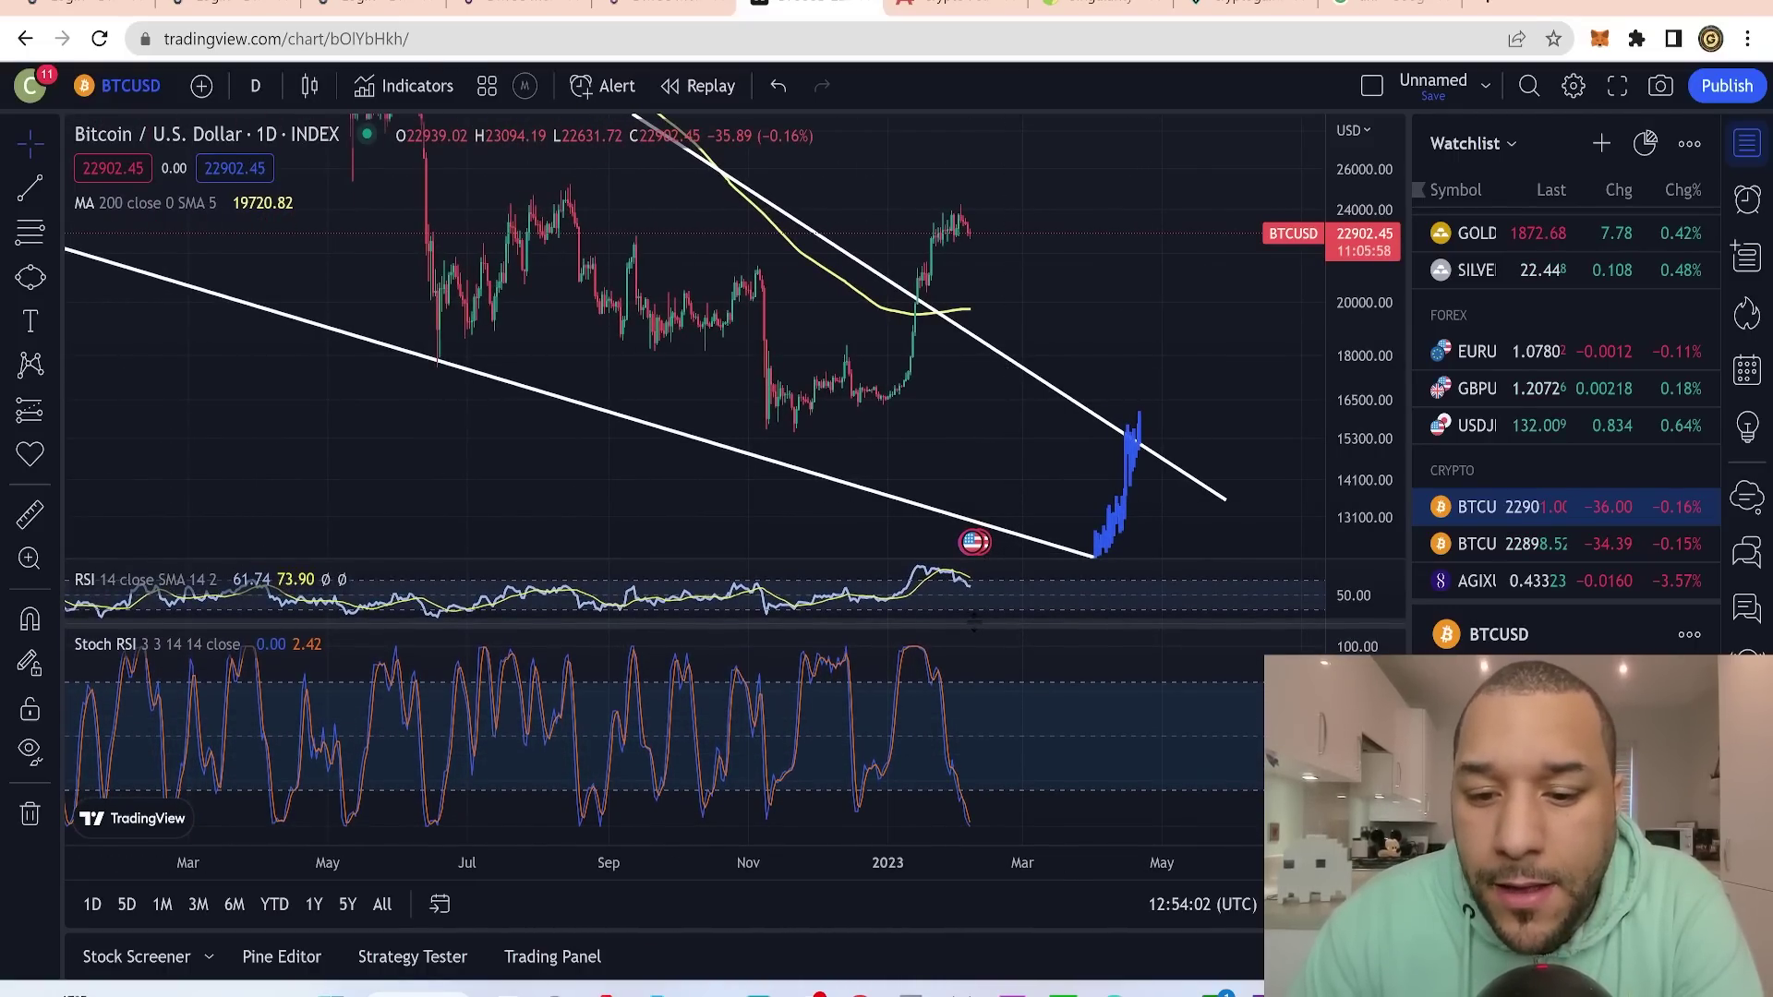
scroll(1009, 743, "up", 3)
mouse_move(822, 820)
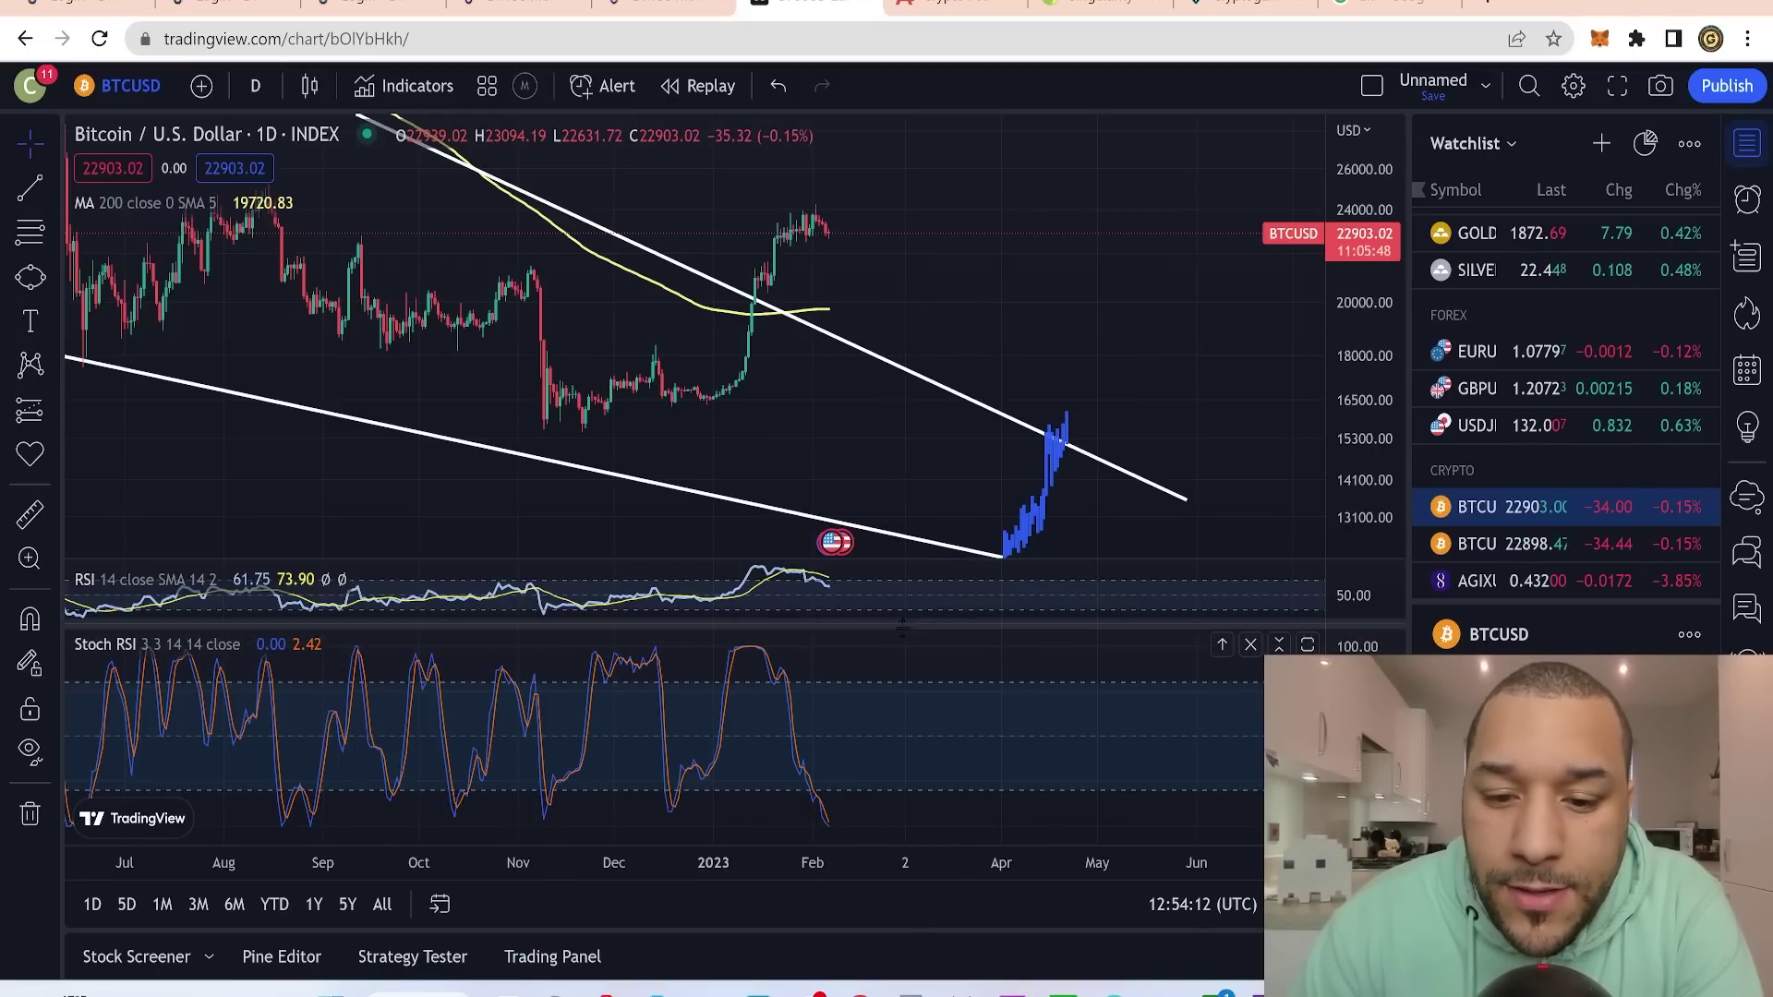
left_click_drag(902, 623, 917, 722)
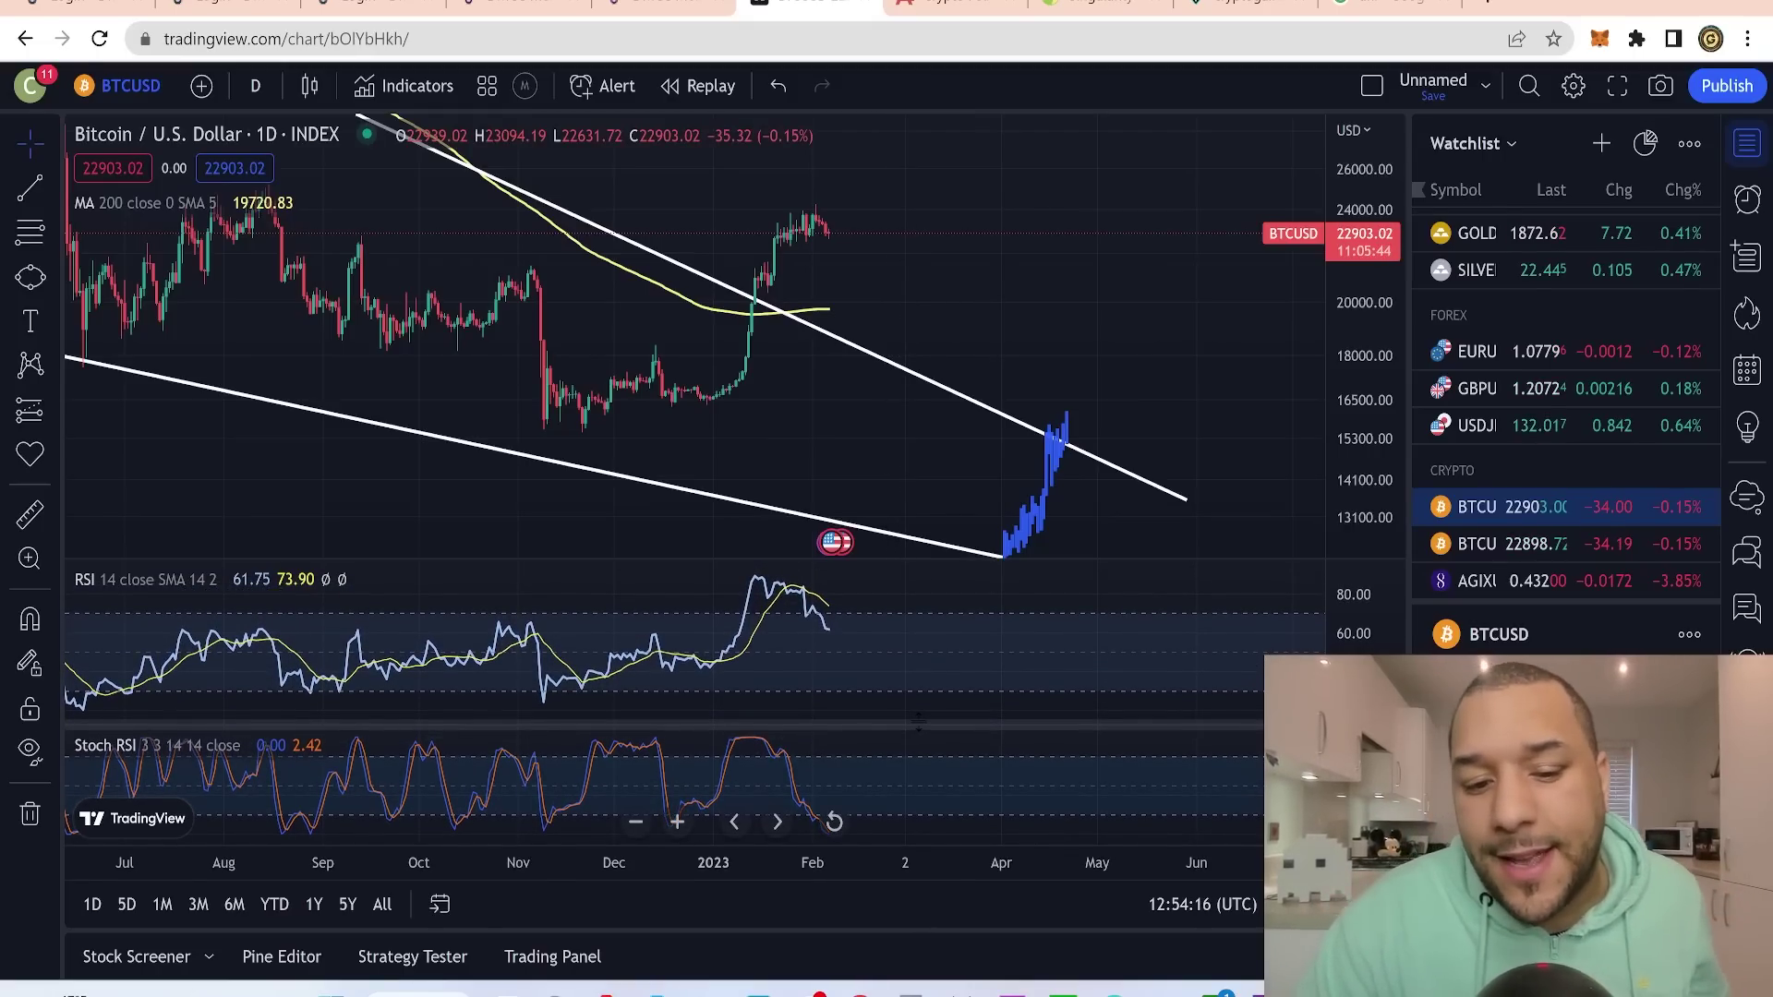
scroll(918, 722, "down", 1)
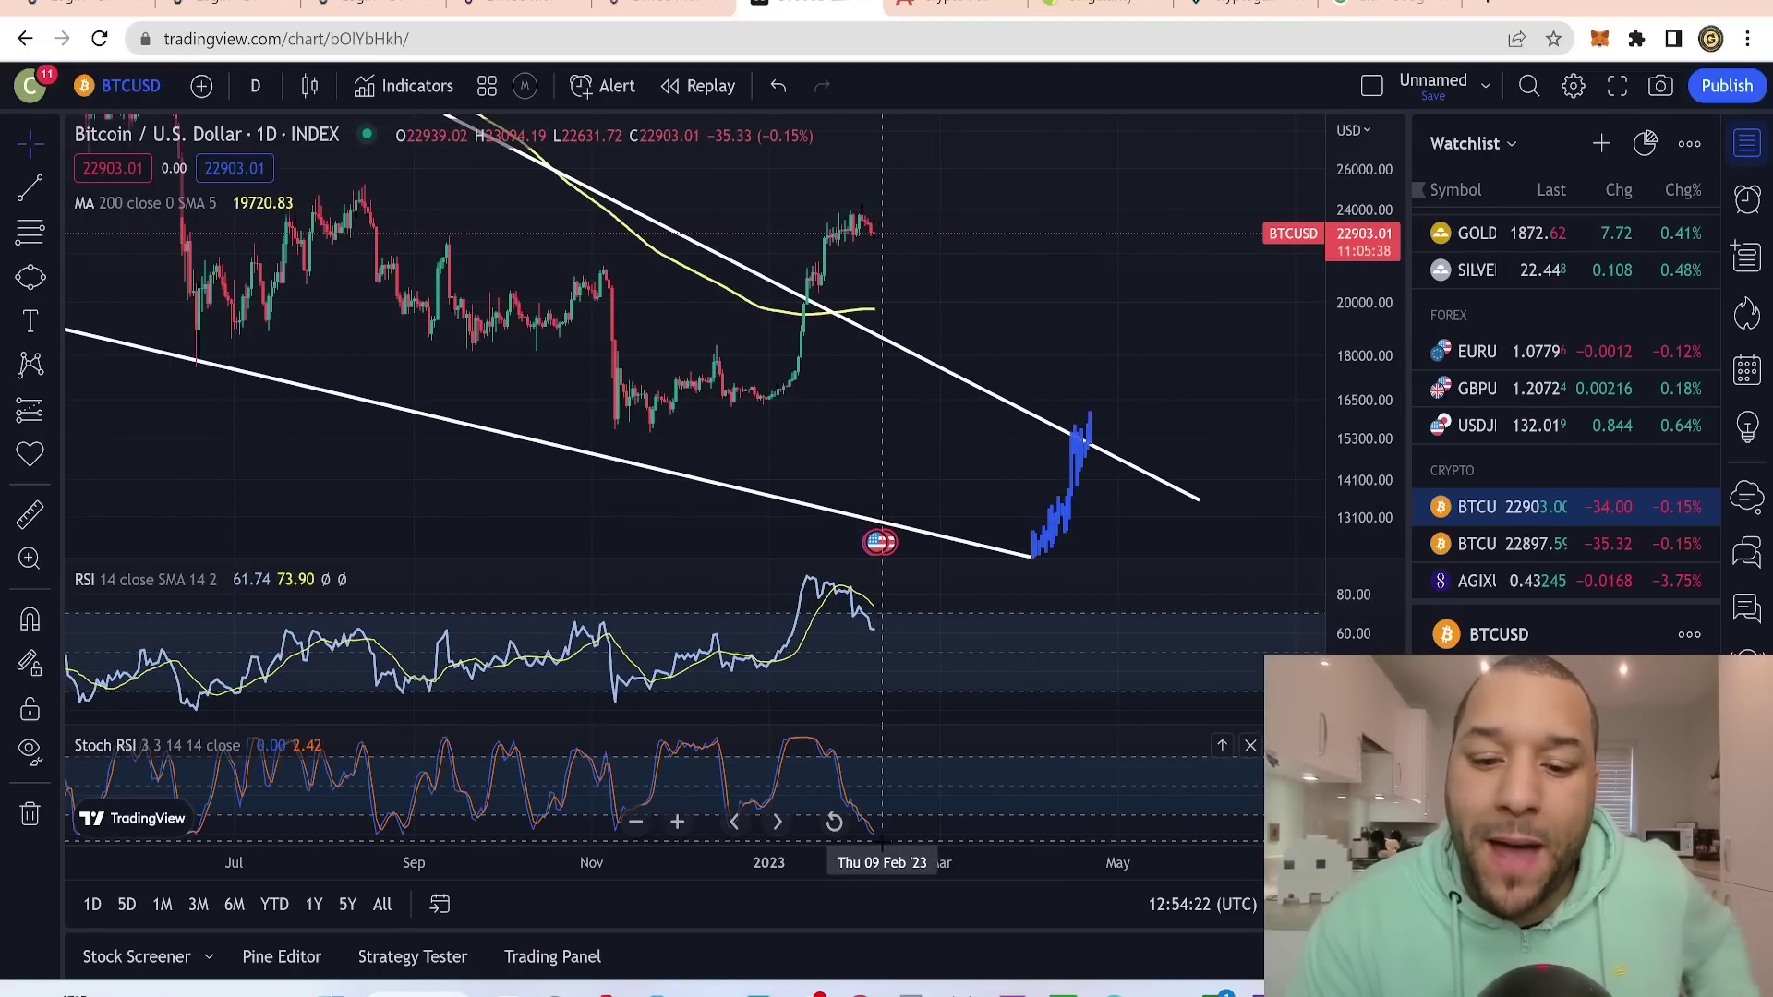
mouse_move(1353, 683)
left_mouse_down()
mouse_move(1354, 709)
mouse_move(1354, 673)
left_mouse_up()
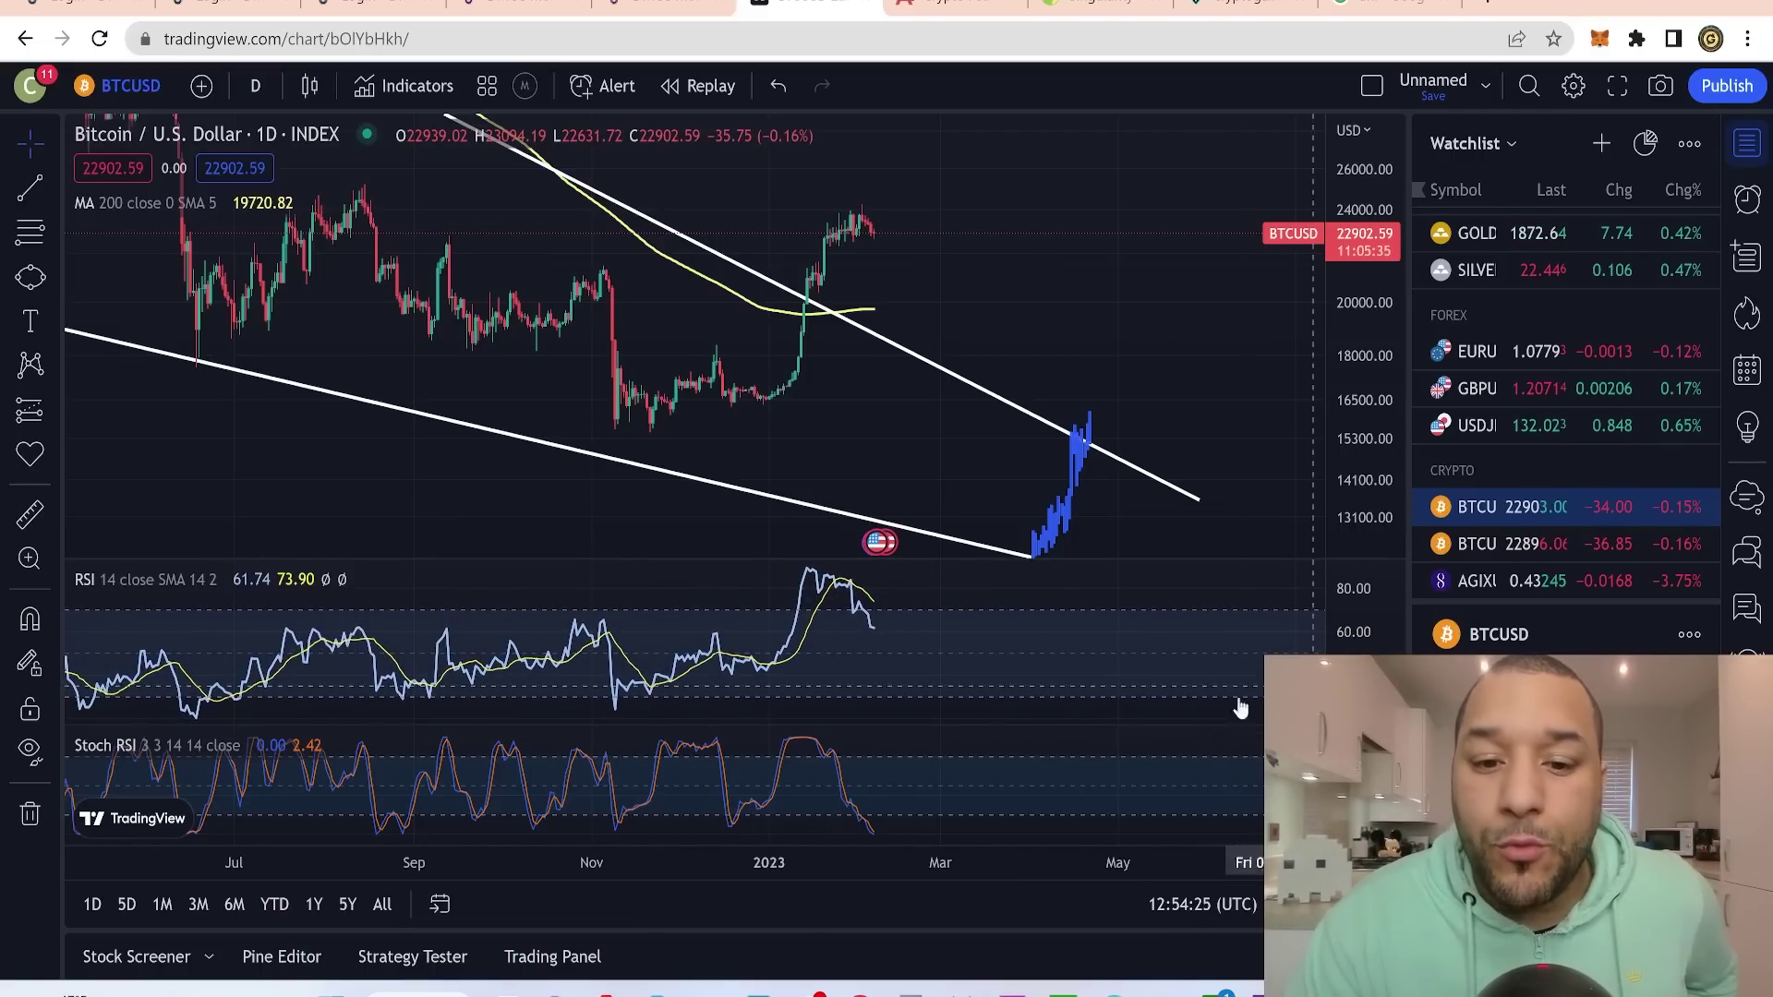
- Set the chart interval to 1 month and switch the symbol to the Bitstamp BTCUSD spot pair
left_click(255, 87)
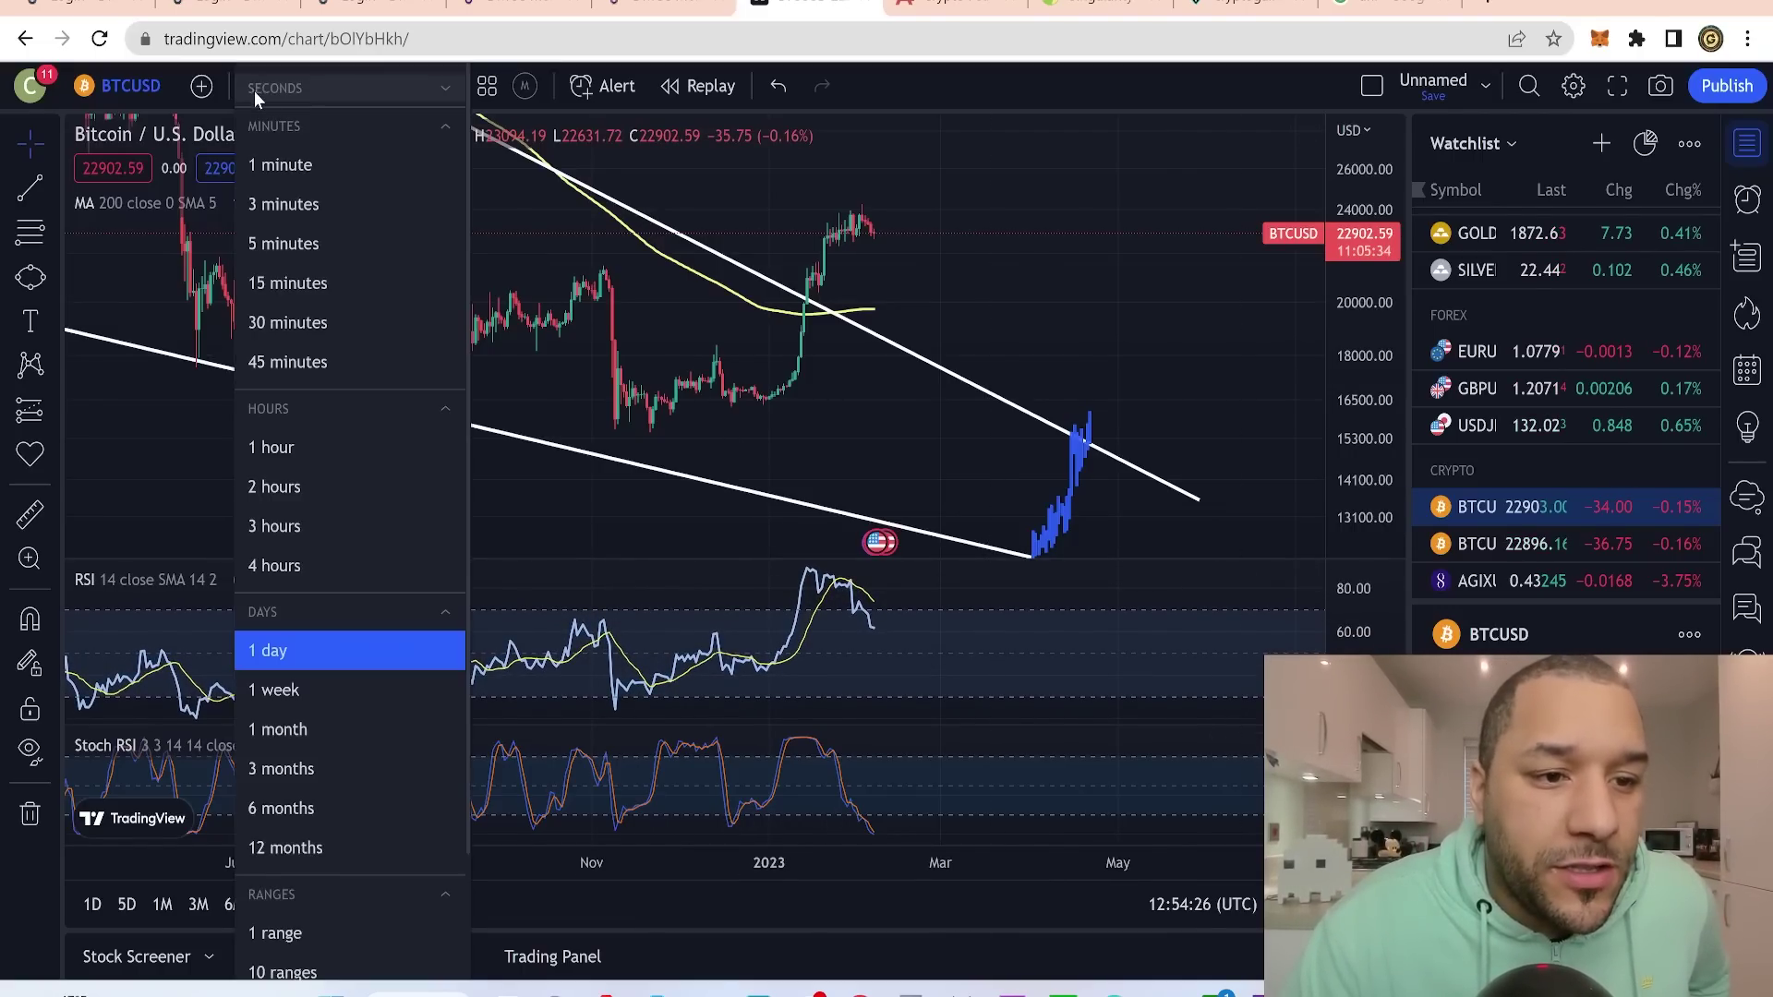
left_click(310, 727)
left_click(131, 85)
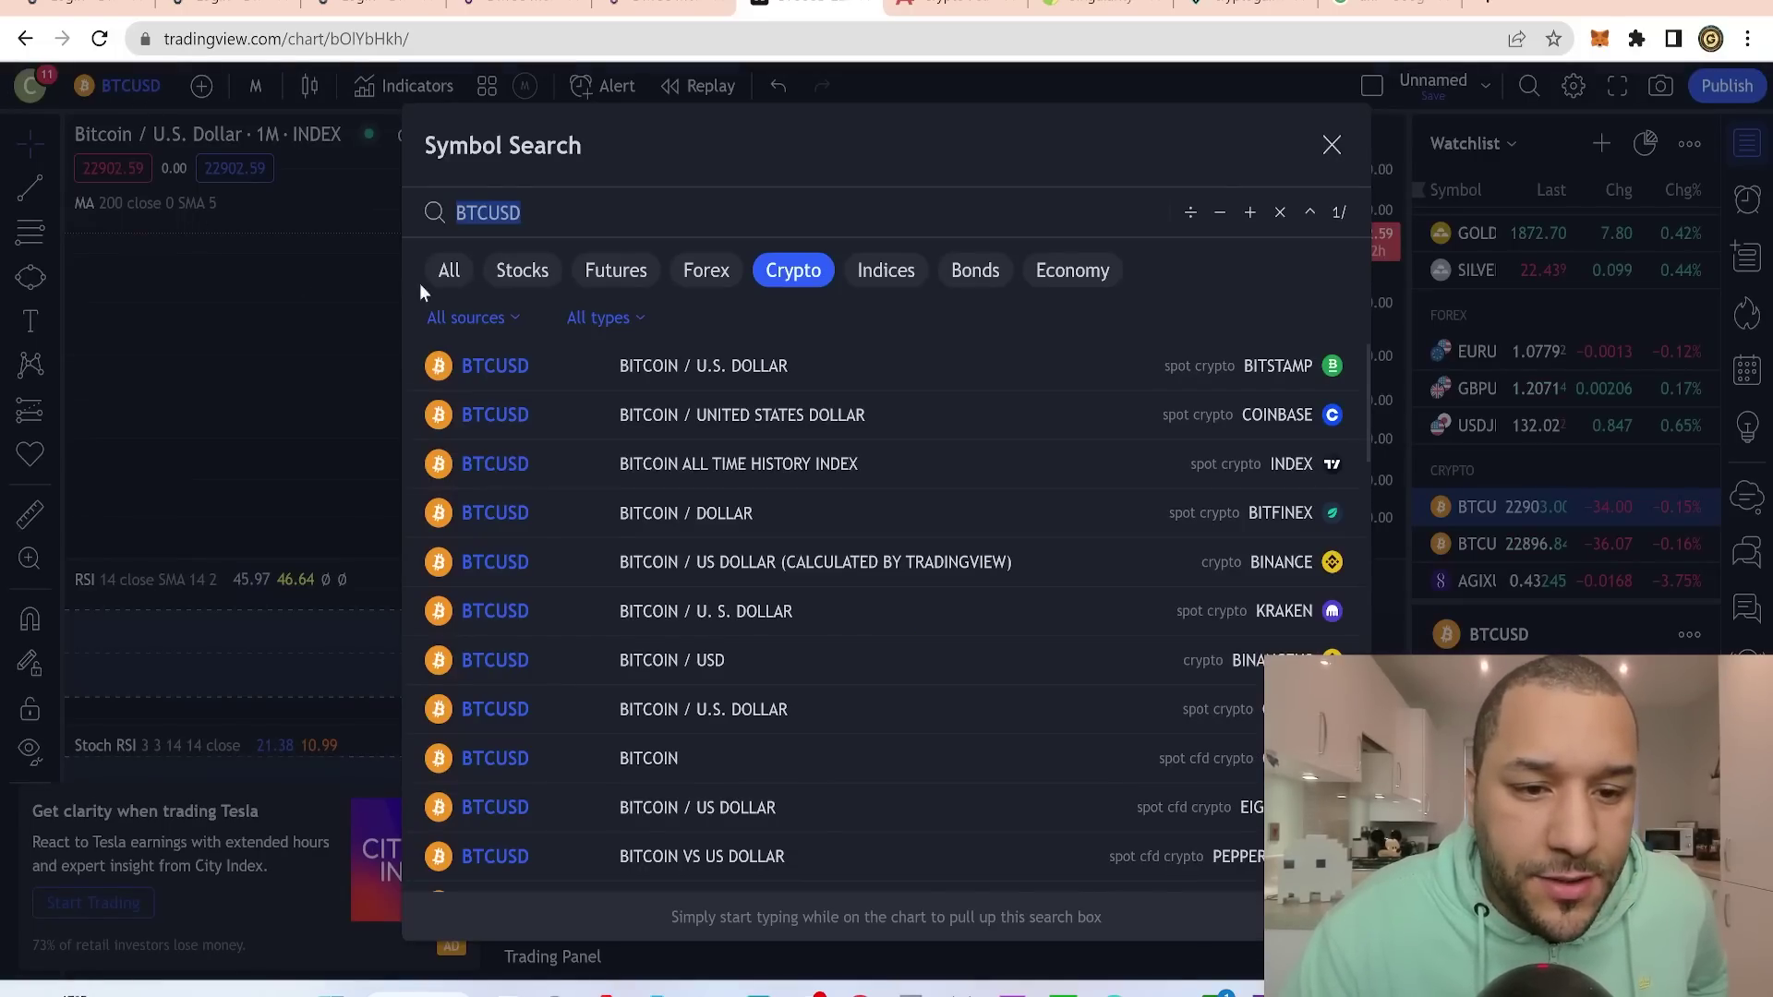
left_click(878, 368)
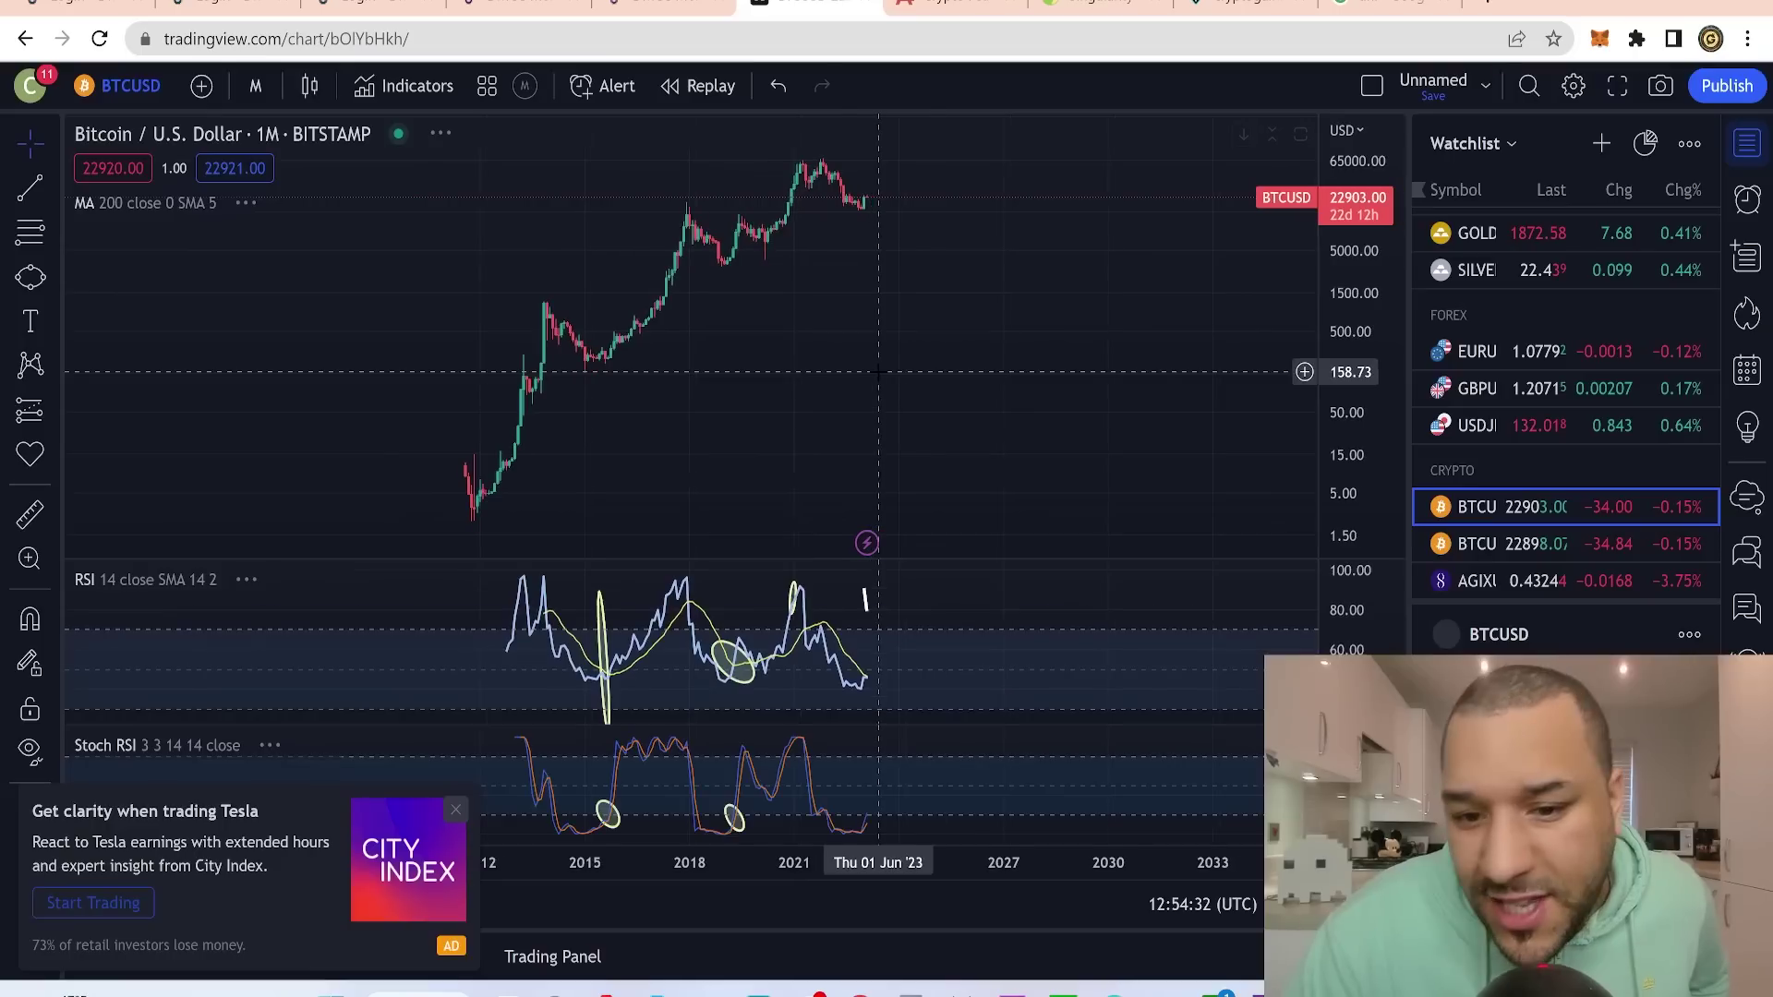
- Dismiss the advertisement and examine the monthly price, RSI and Stoch RSI against the vertical lines at April 2012, 2016, 2020 and 2024
scroll(878, 372, "up", 7)
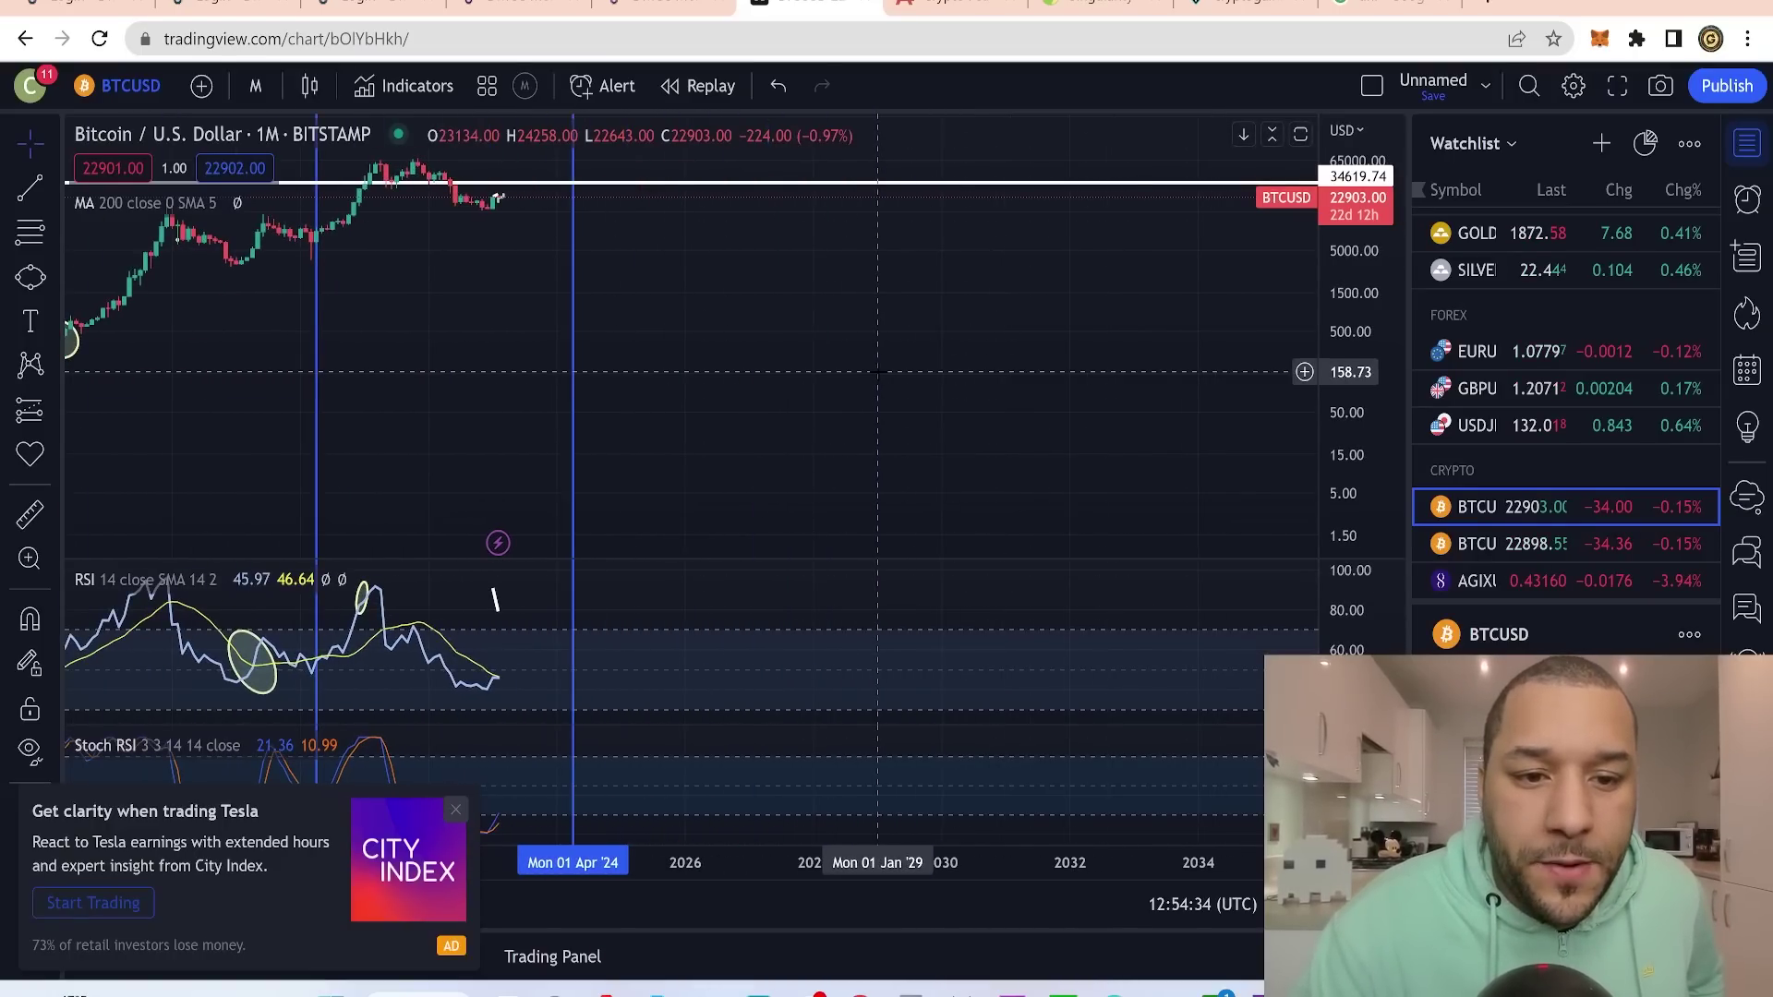
left_click_drag(844, 362, 1145, 429)
scroll(1145, 421, "down", 2)
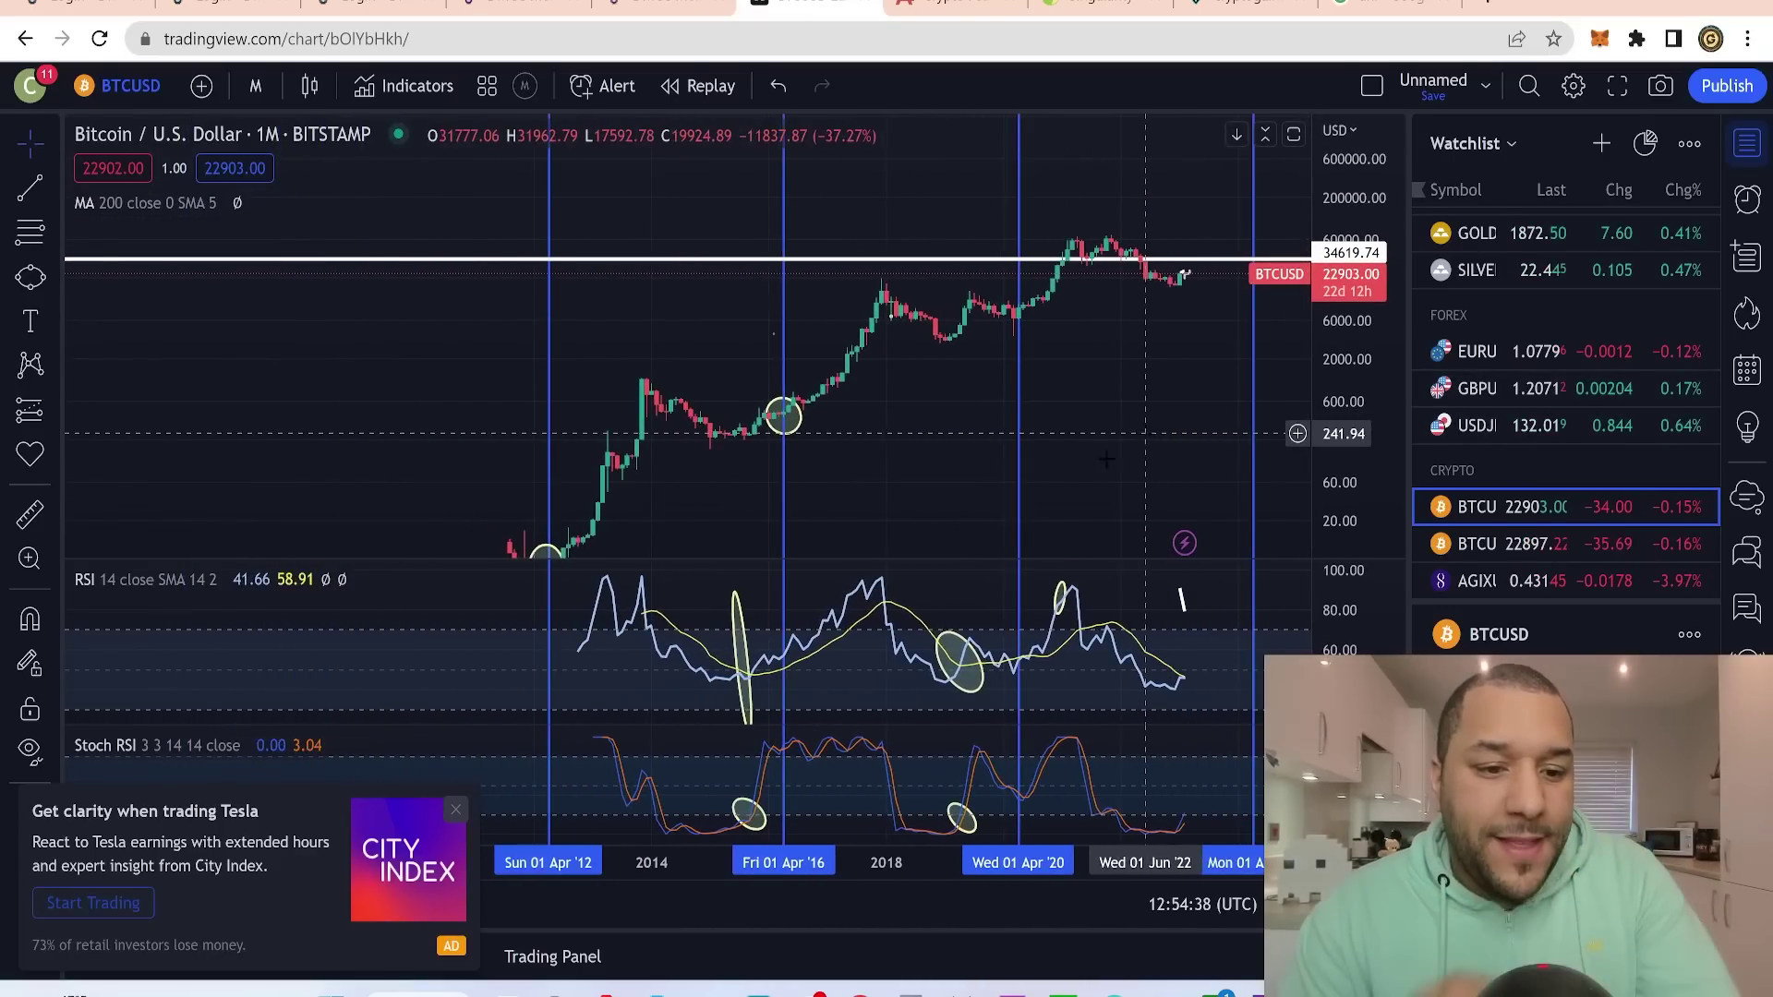
left_click(458, 812)
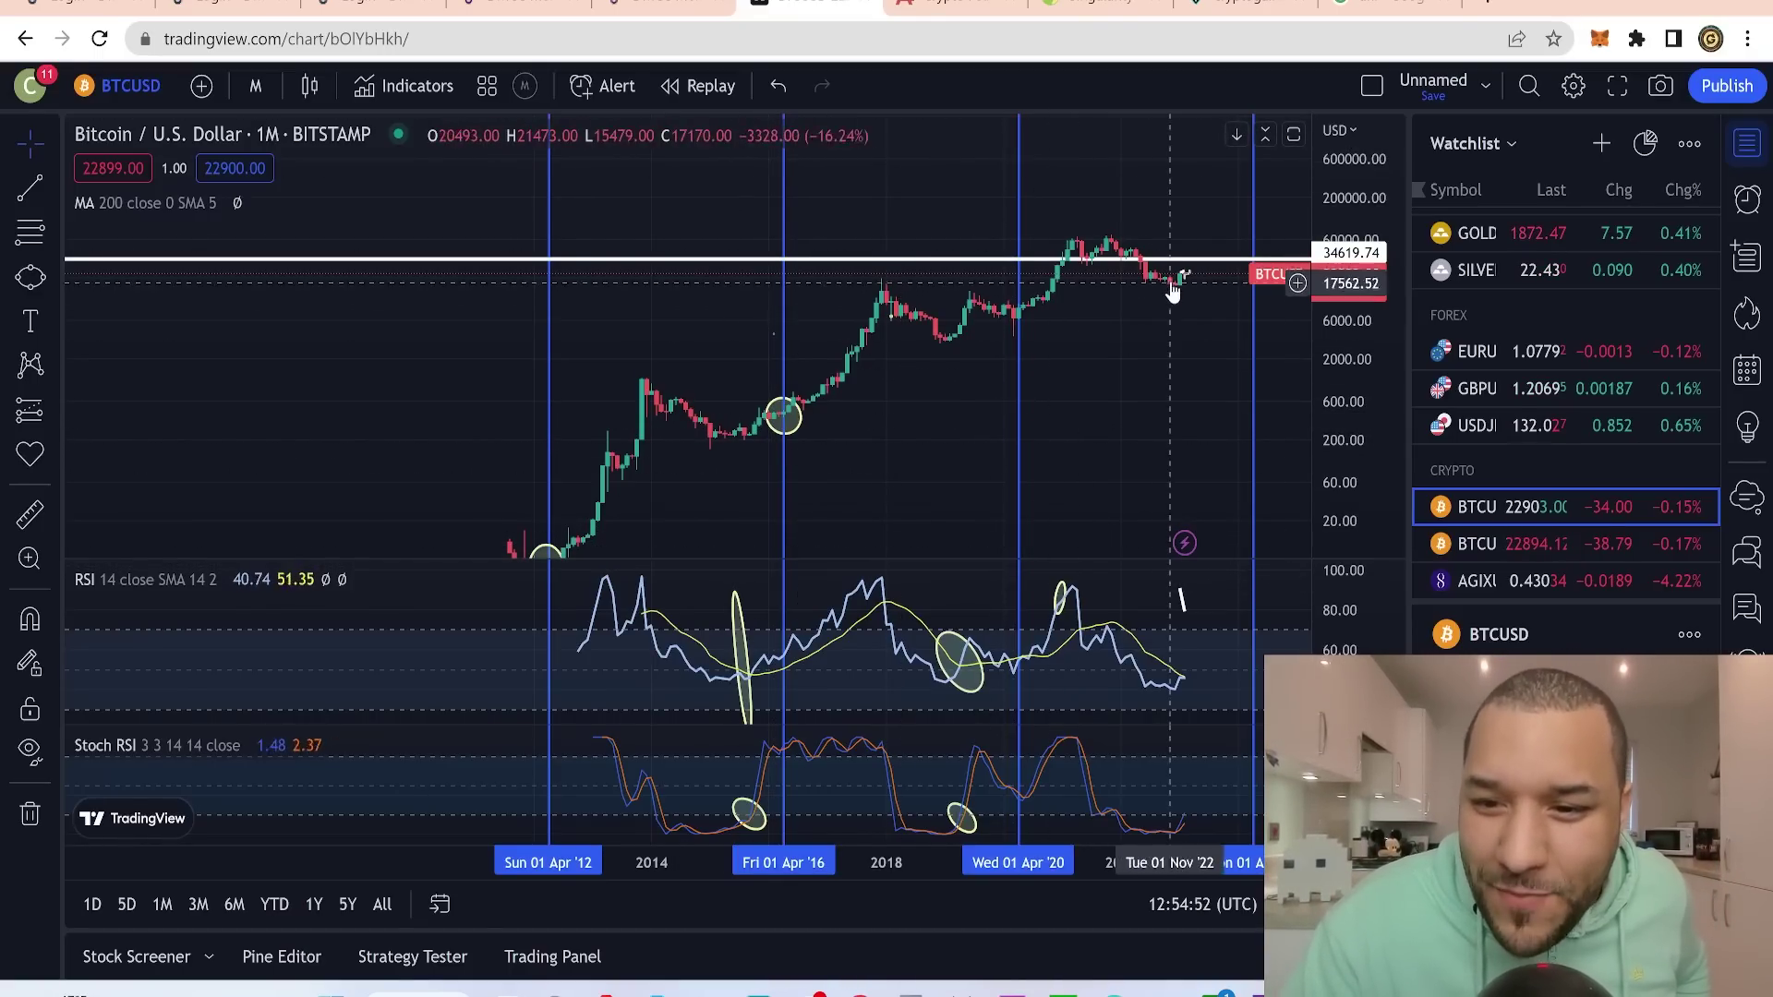
left_click_drag(1128, 488, 1049, 507)
left_click_drag(1370, 334, 1364, 446)
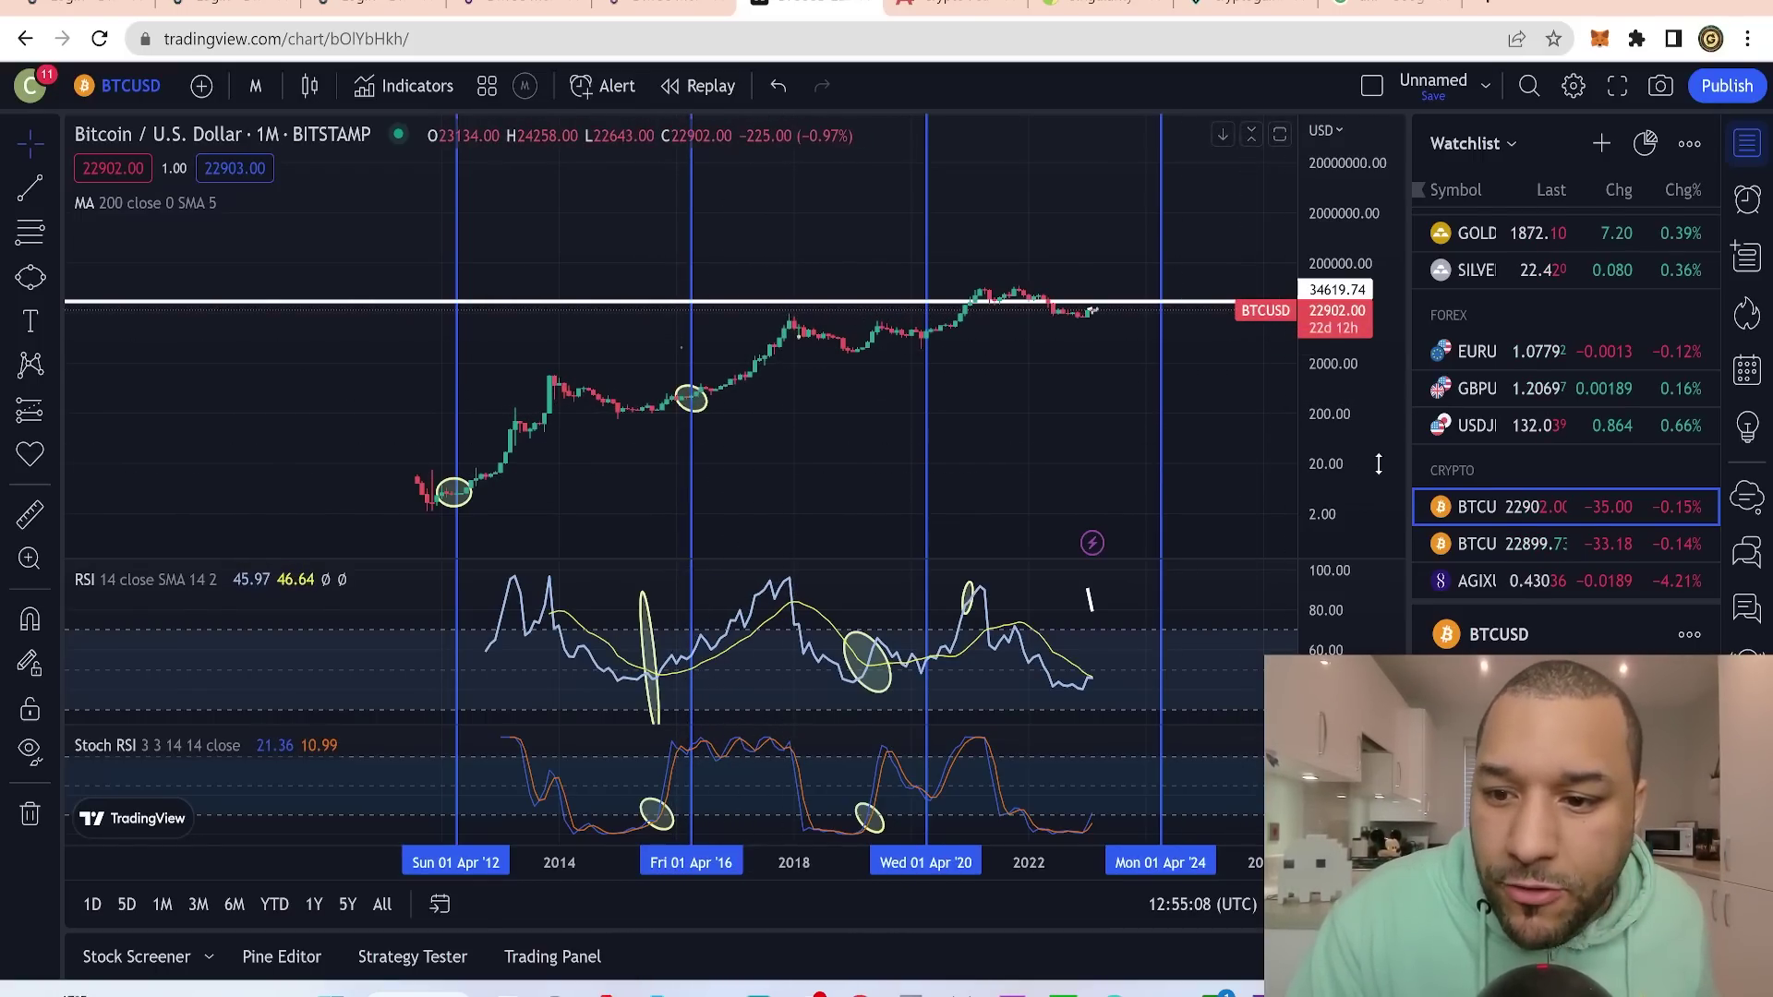
scroll(1377, 463, "down", 3)
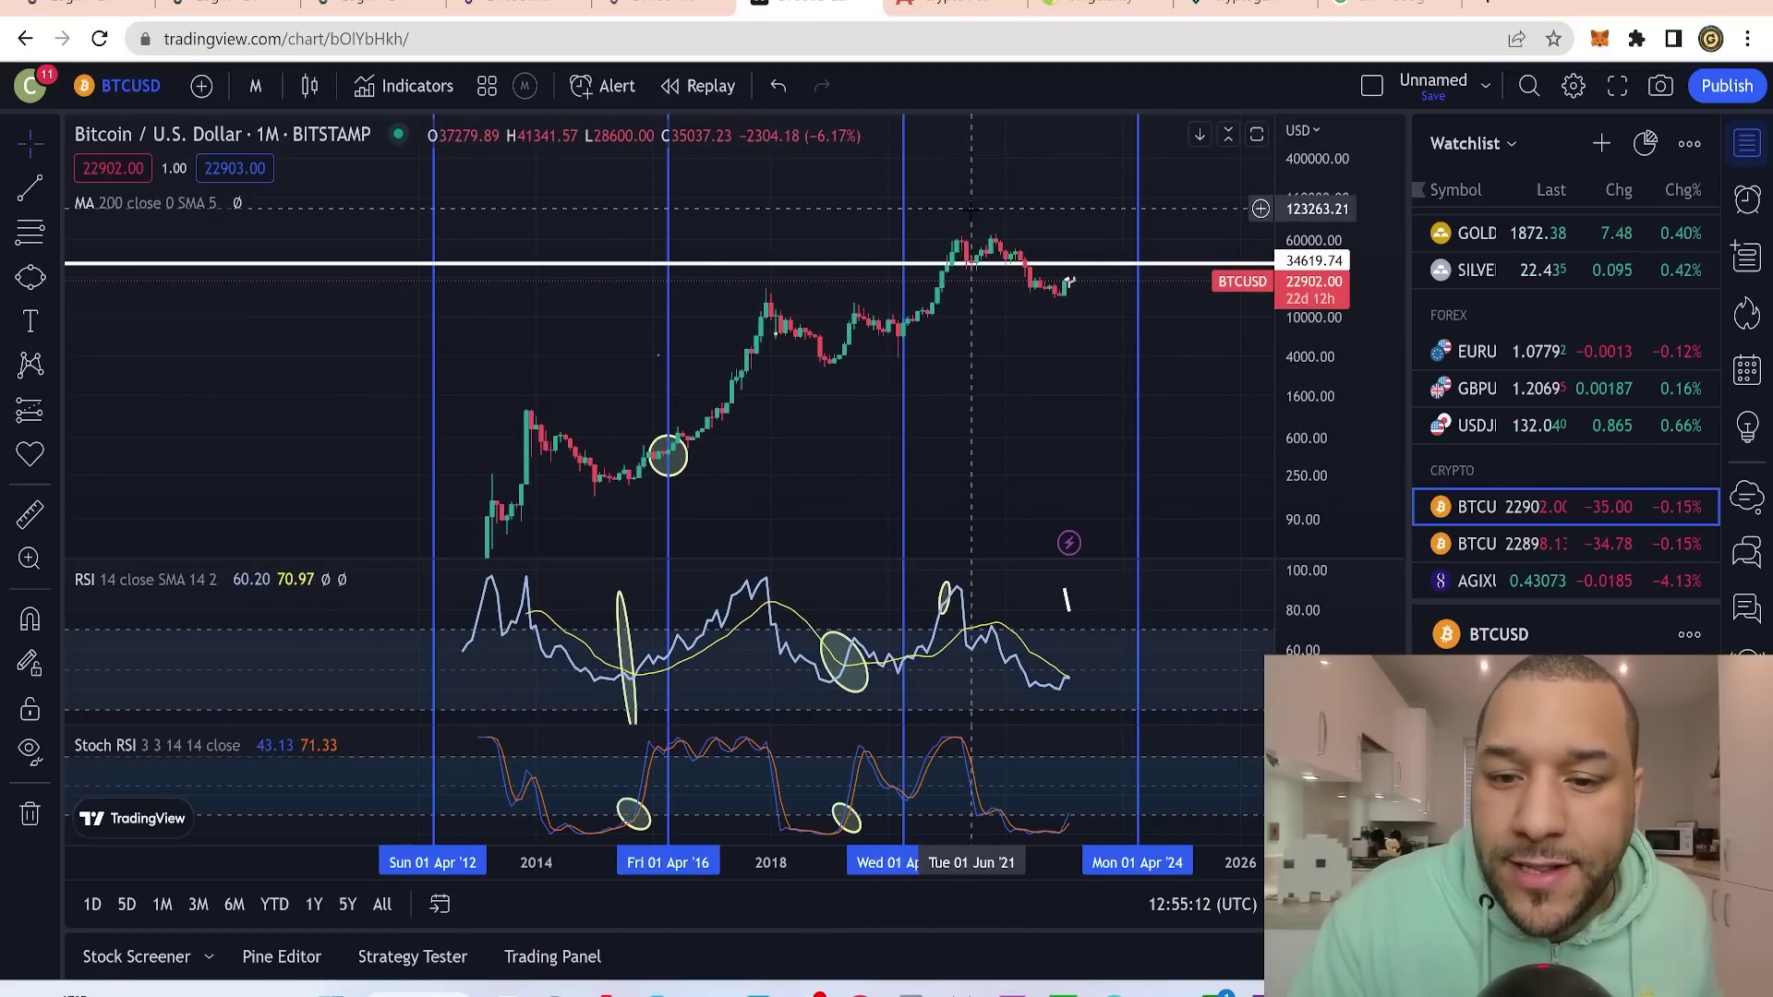
left_click_drag(1039, 376, 868, 415)
scroll(914, 405, "up", 2)
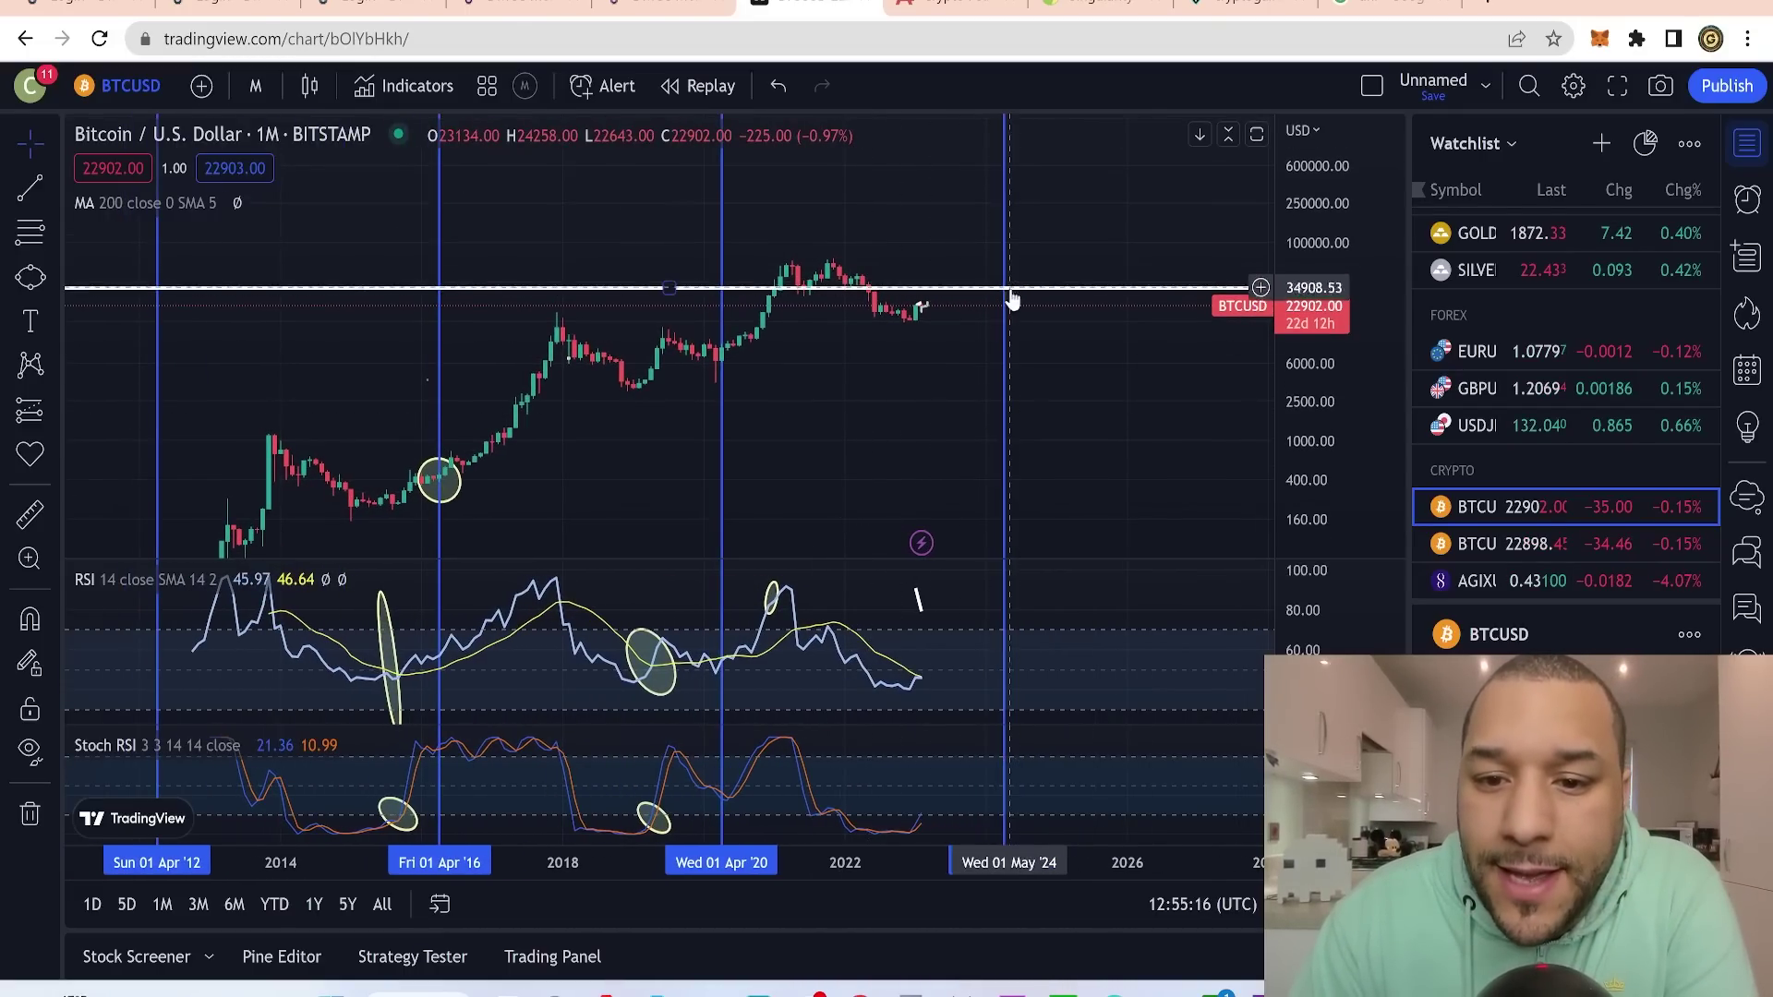
- Delete the white horizontal line just above the current monthly price and enlarge the RSI pane
key("Delete")
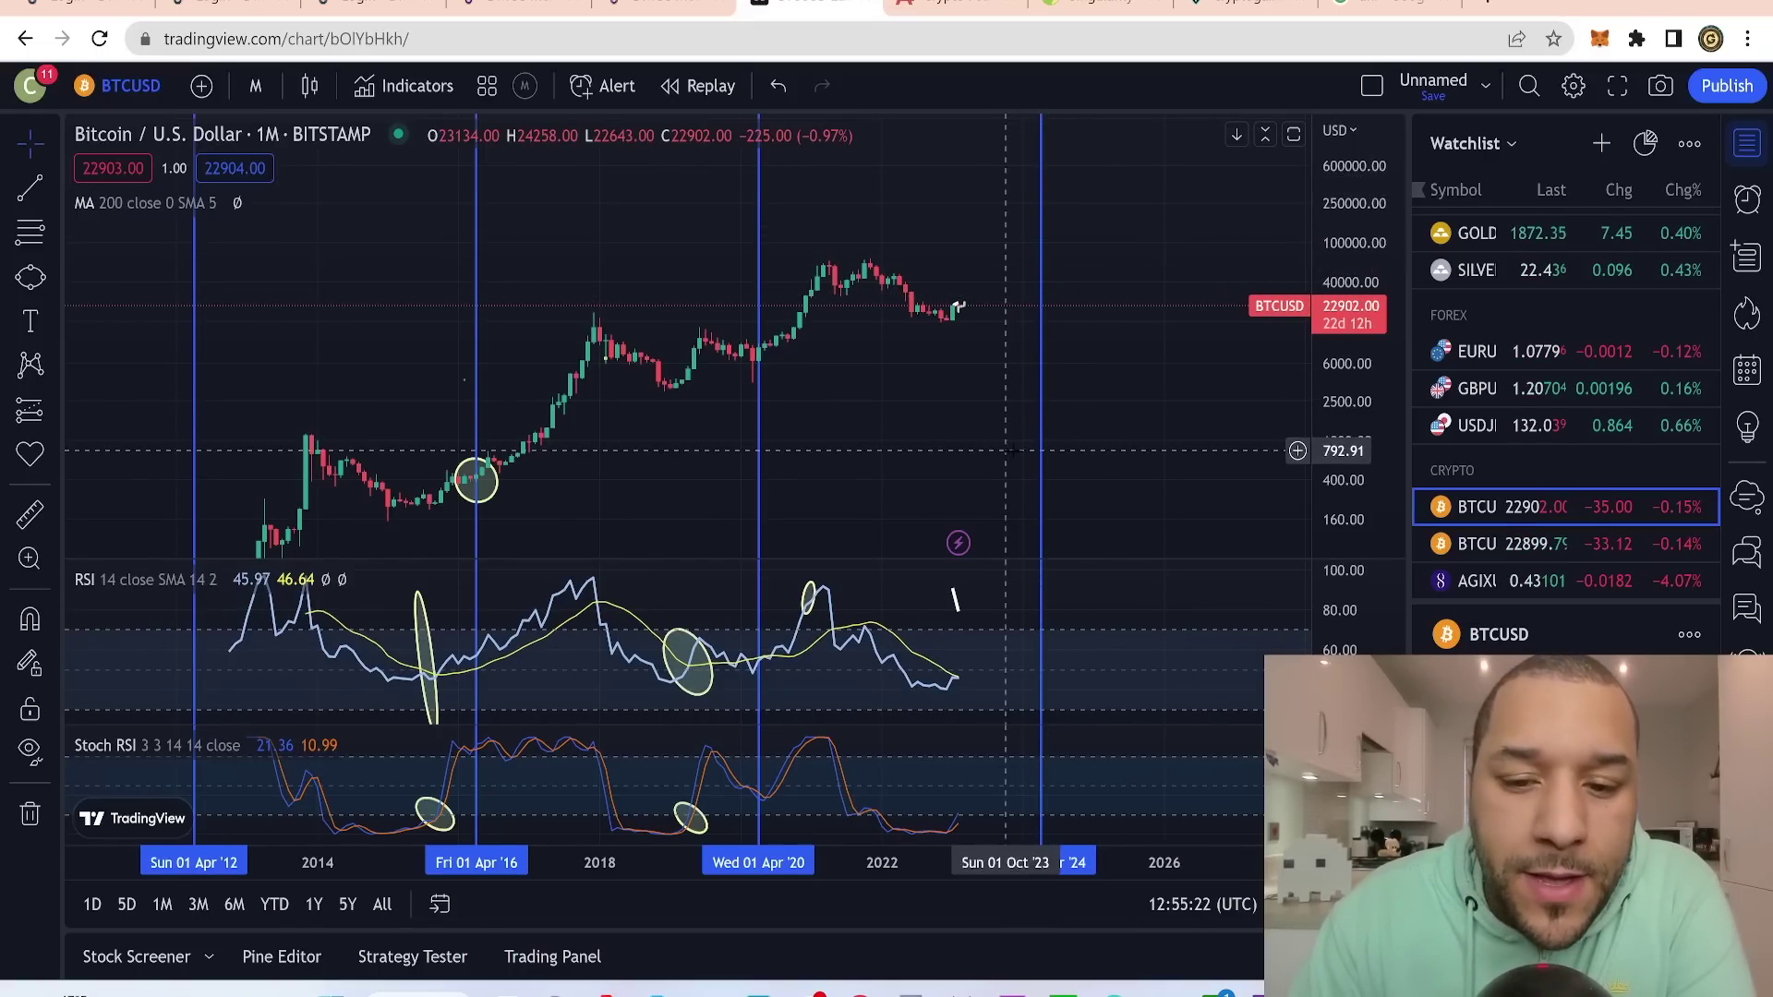
mouse_move(917, 423)
left_mouse_down()
mouse_move(1080, 368)
mouse_move(1019, 418)
mouse_move(935, 421)
left_mouse_up()
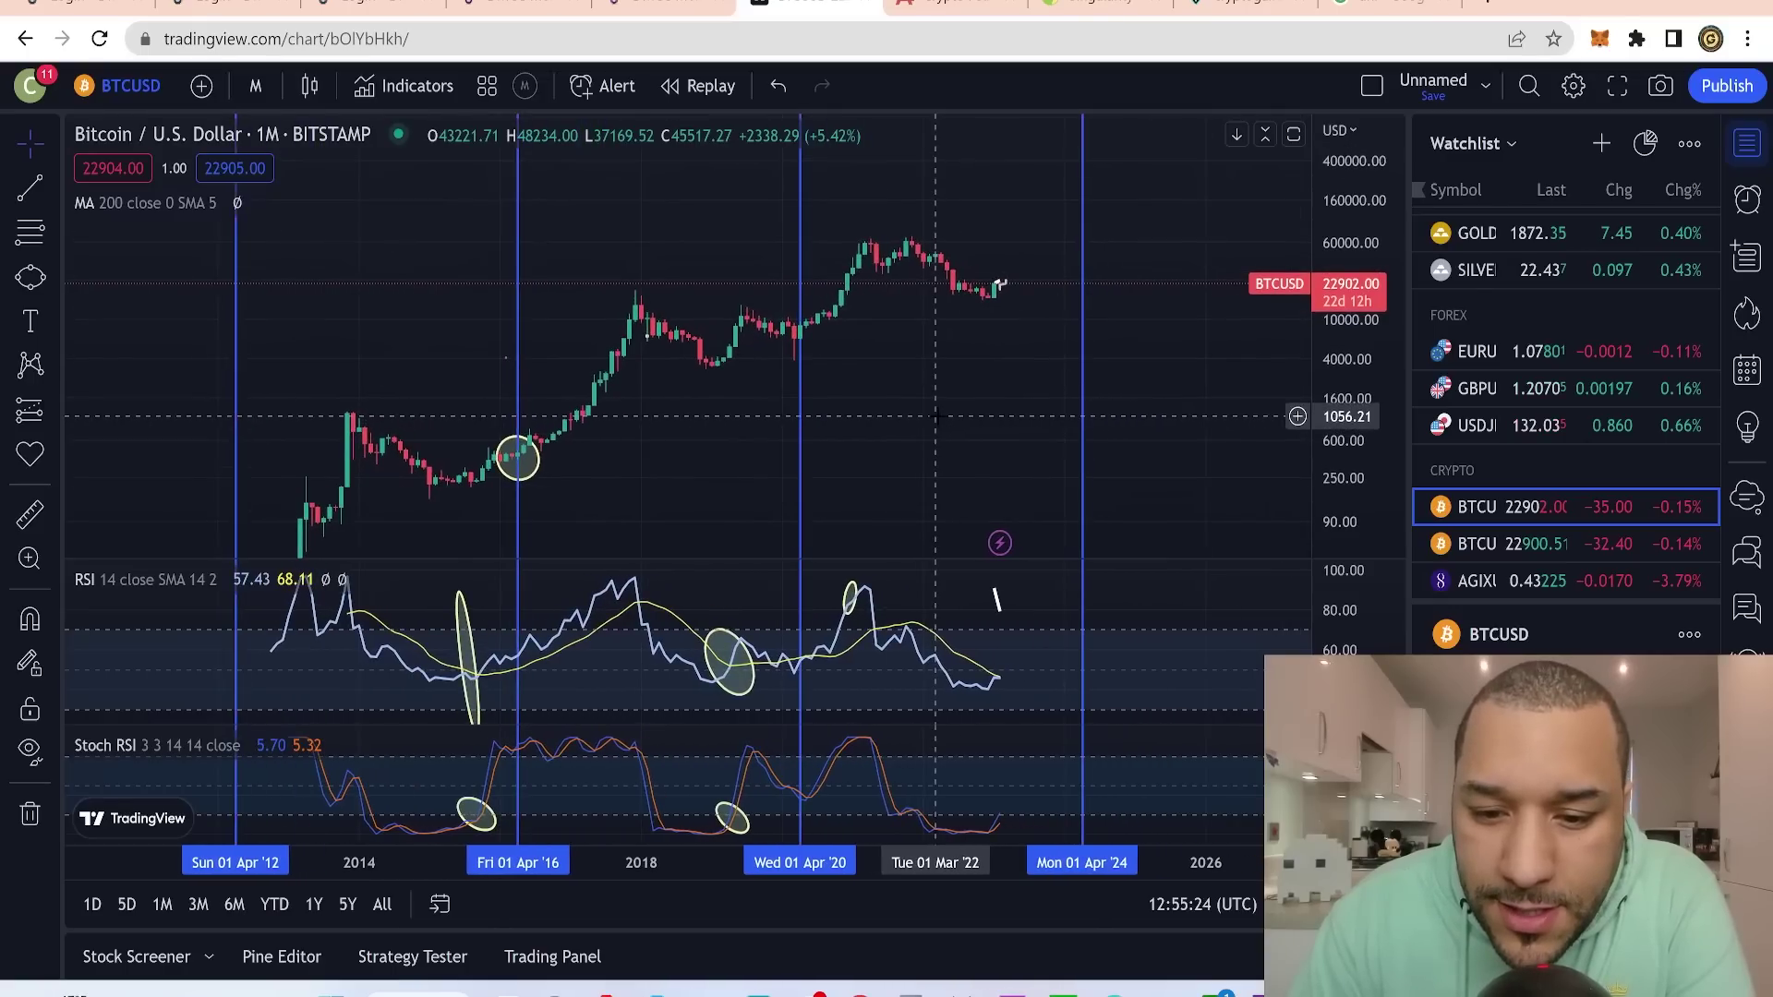
left_click_drag(908, 557, 914, 480)
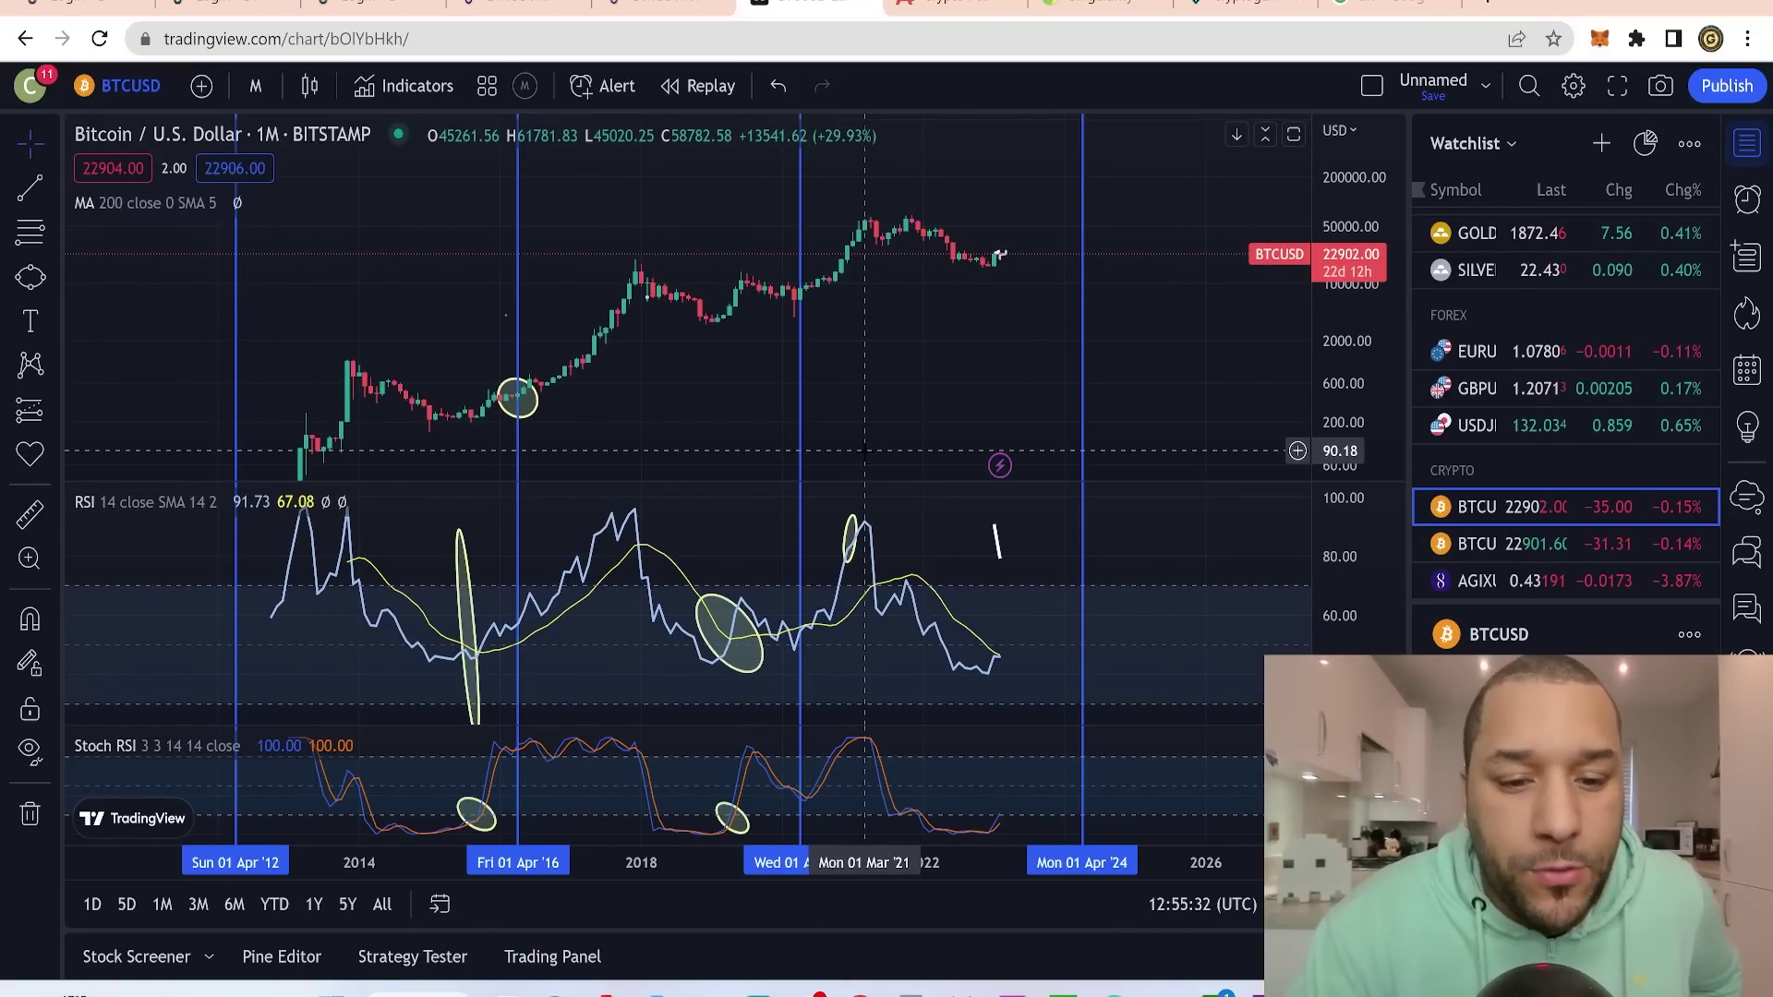
- Place a horizontal line across the earlier cycle peaks of the monthly RSI at 95.71
scroll(864, 450, "up", 2)
left_click_drag(616, 407, 746, 414)
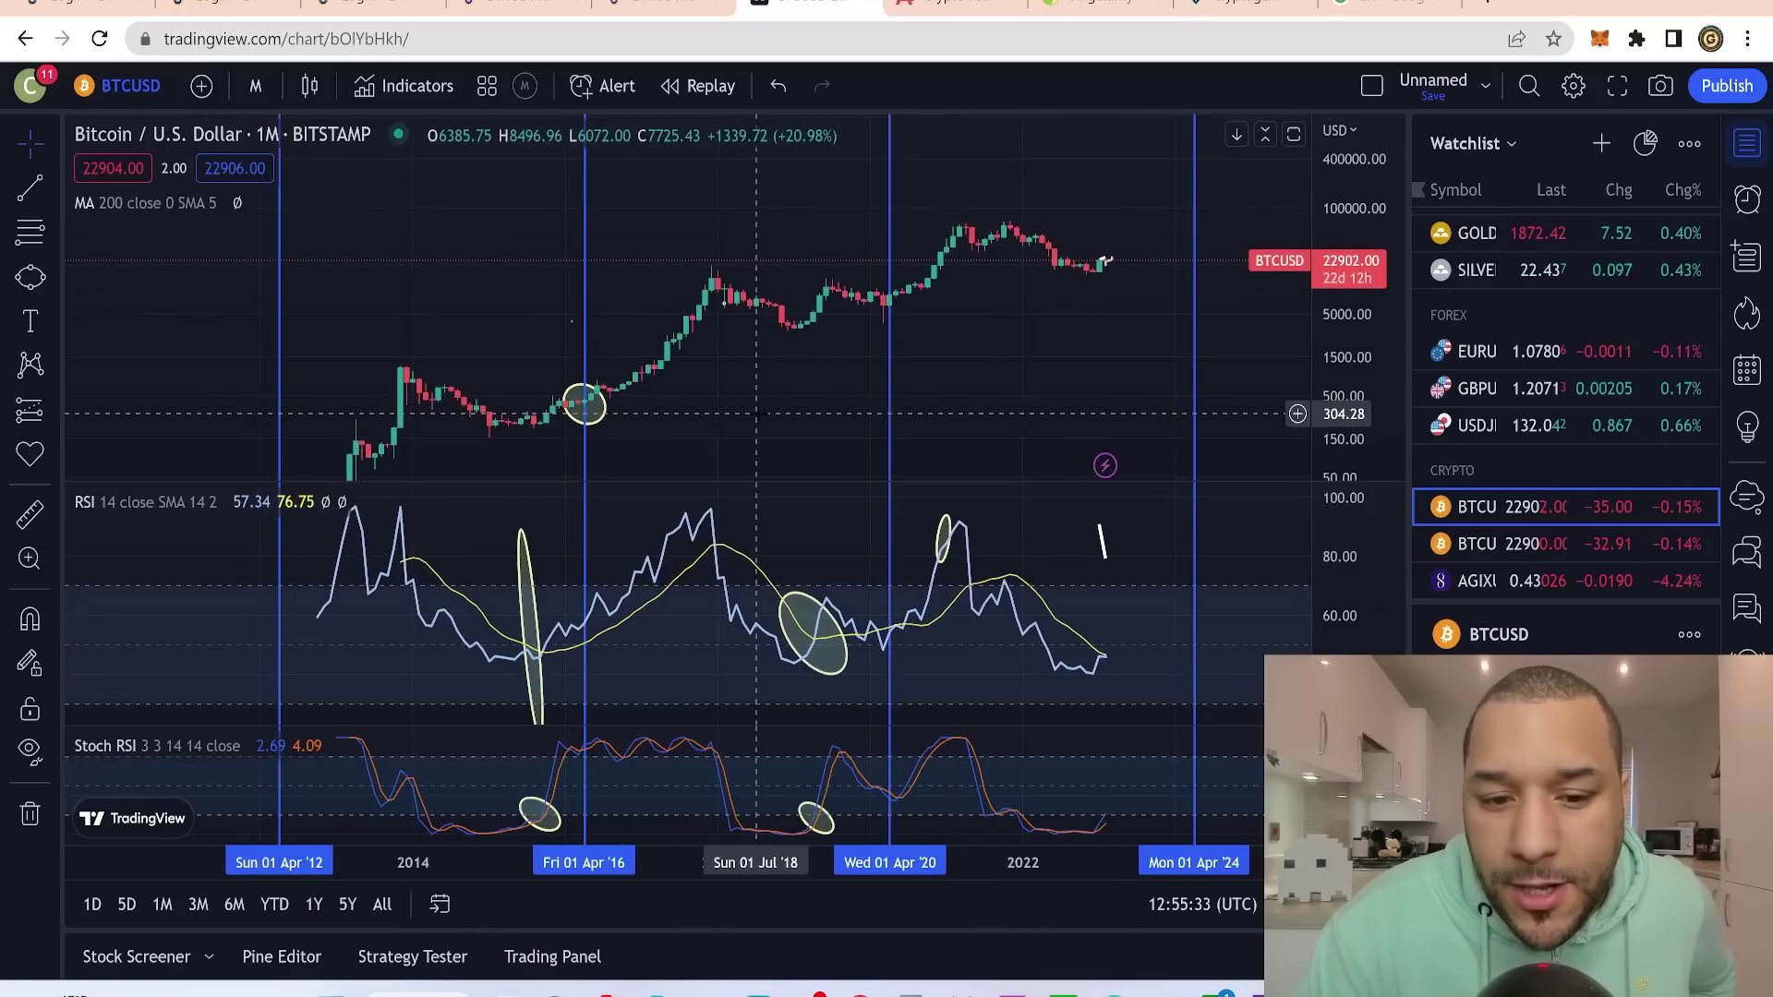
left_click(725, 511)
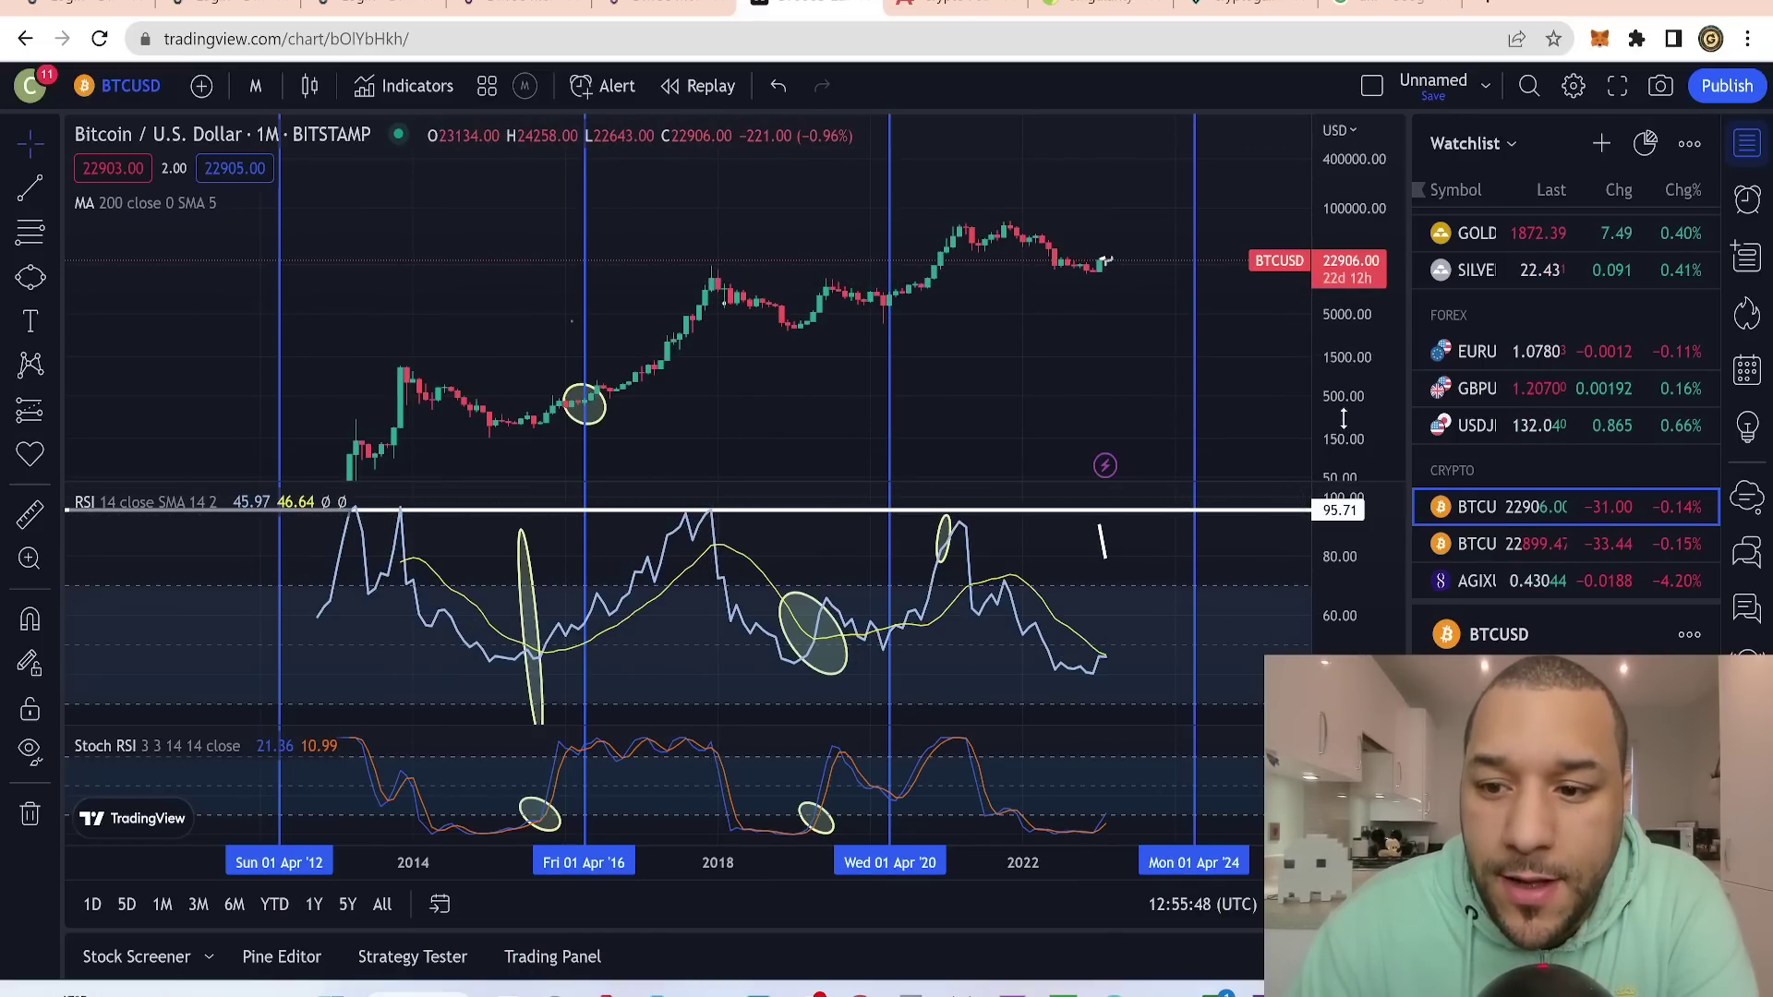
- Draw an ellipse around the early 2021 monthly price peak, spanning about 77,800 to 48,200
left_click_drag(1342, 419, 1322, 364)
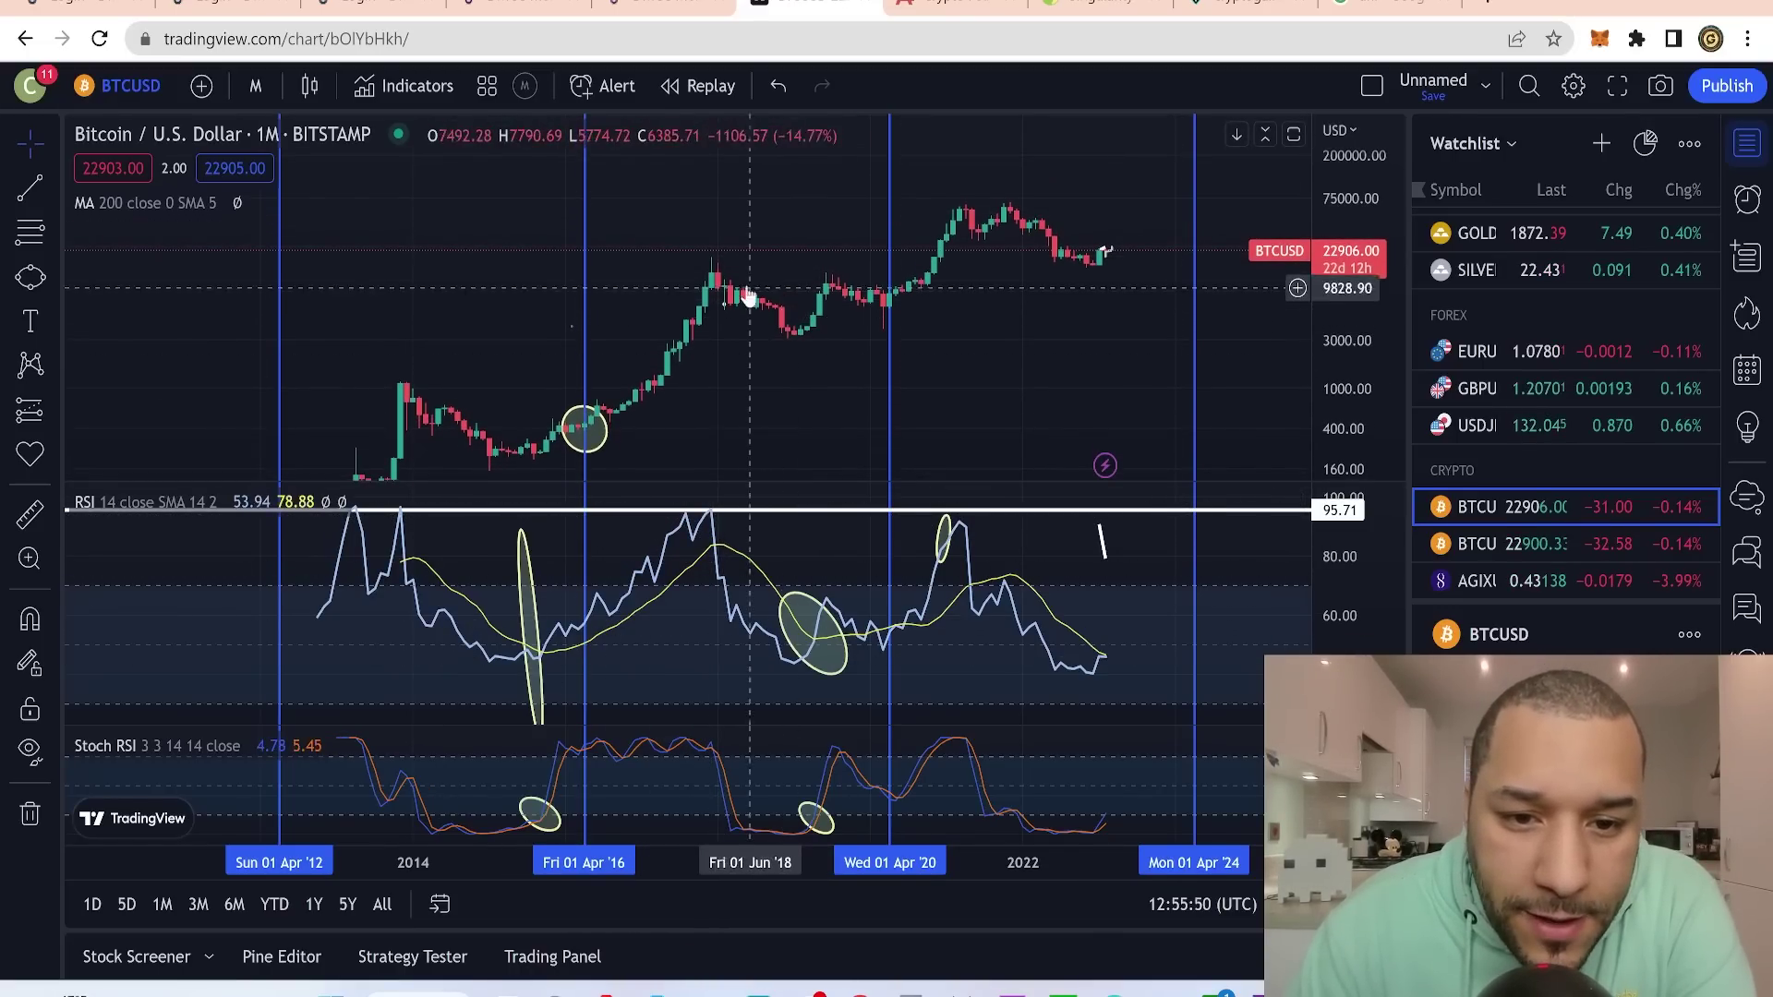
left_click_drag(1204, 364, 1297, 341)
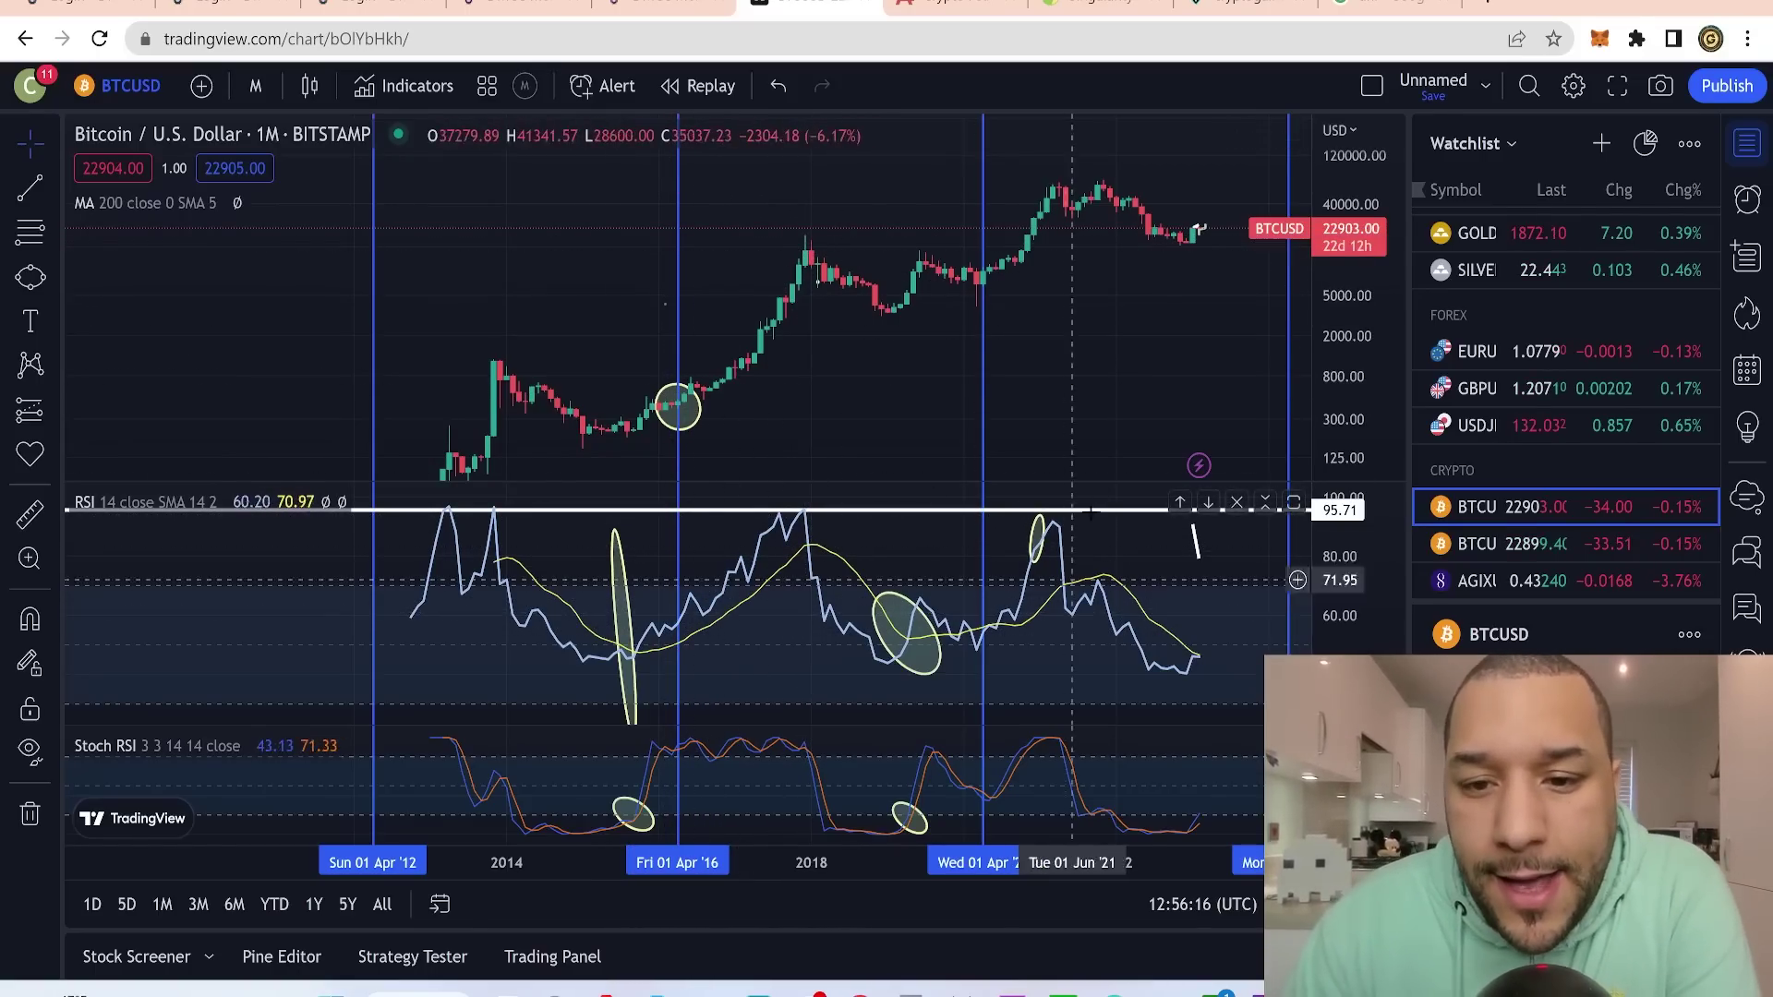
scroll(864, 539, "right", 5)
left_click_drag(1354, 452, 1361, 410)
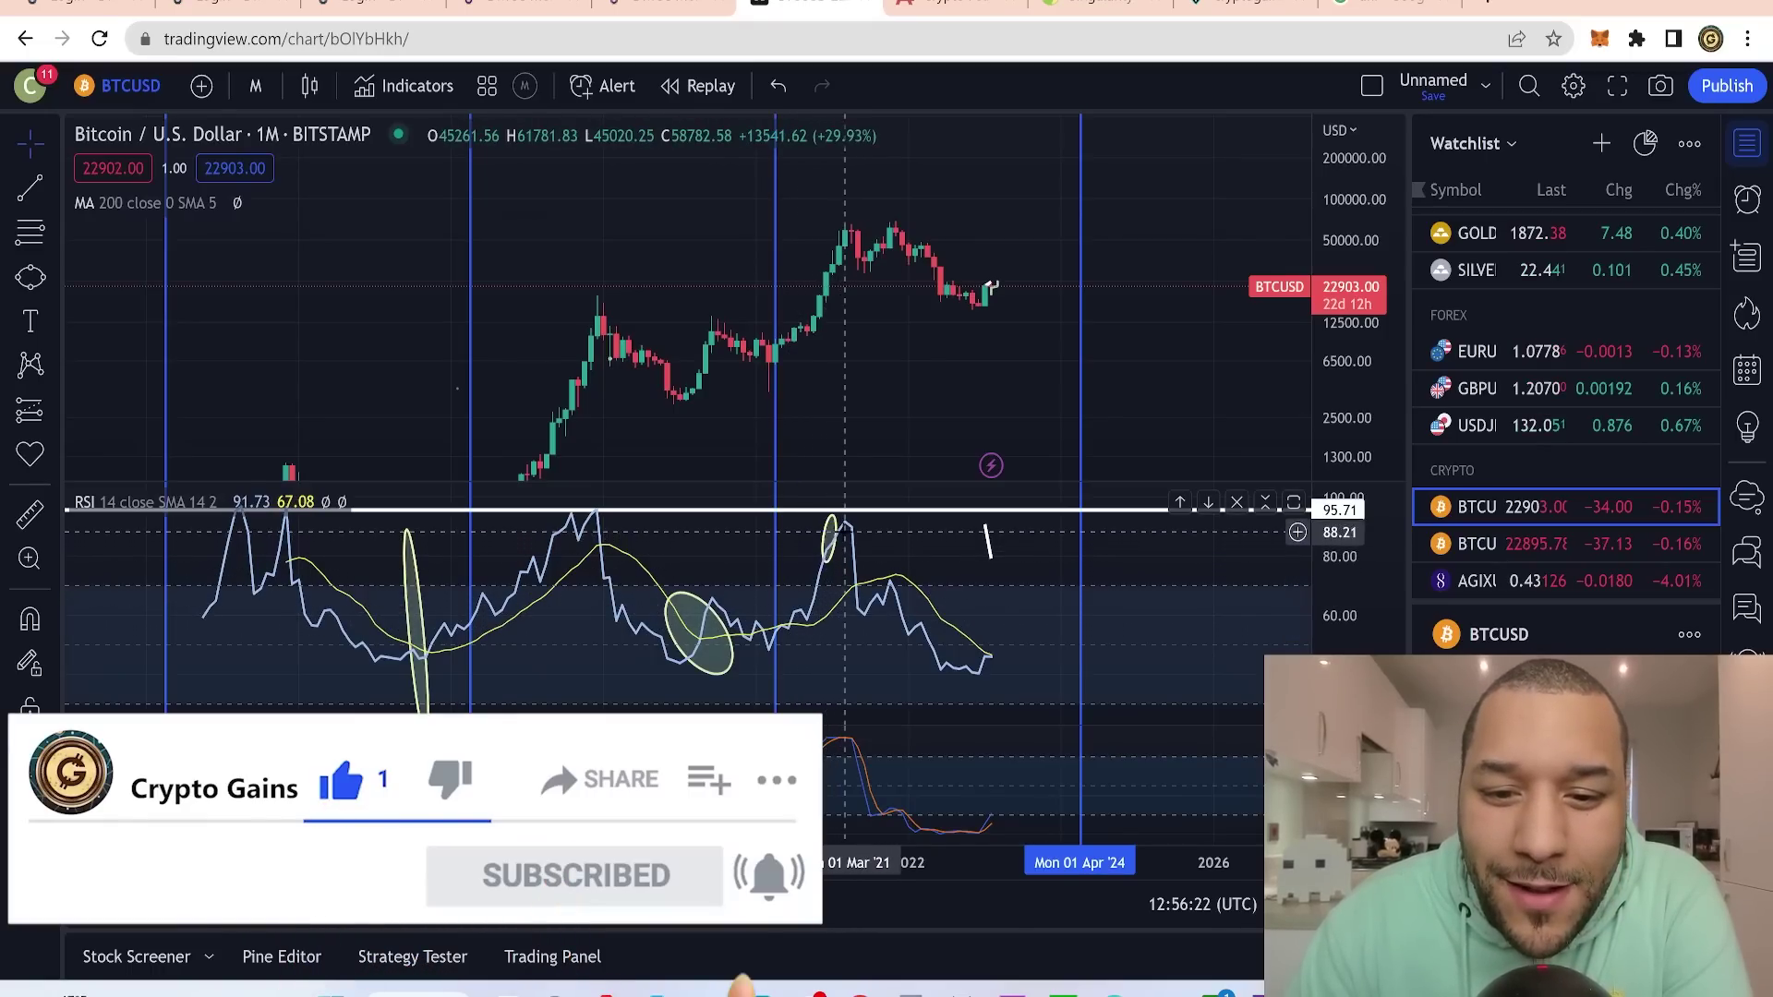
left_click(844, 535)
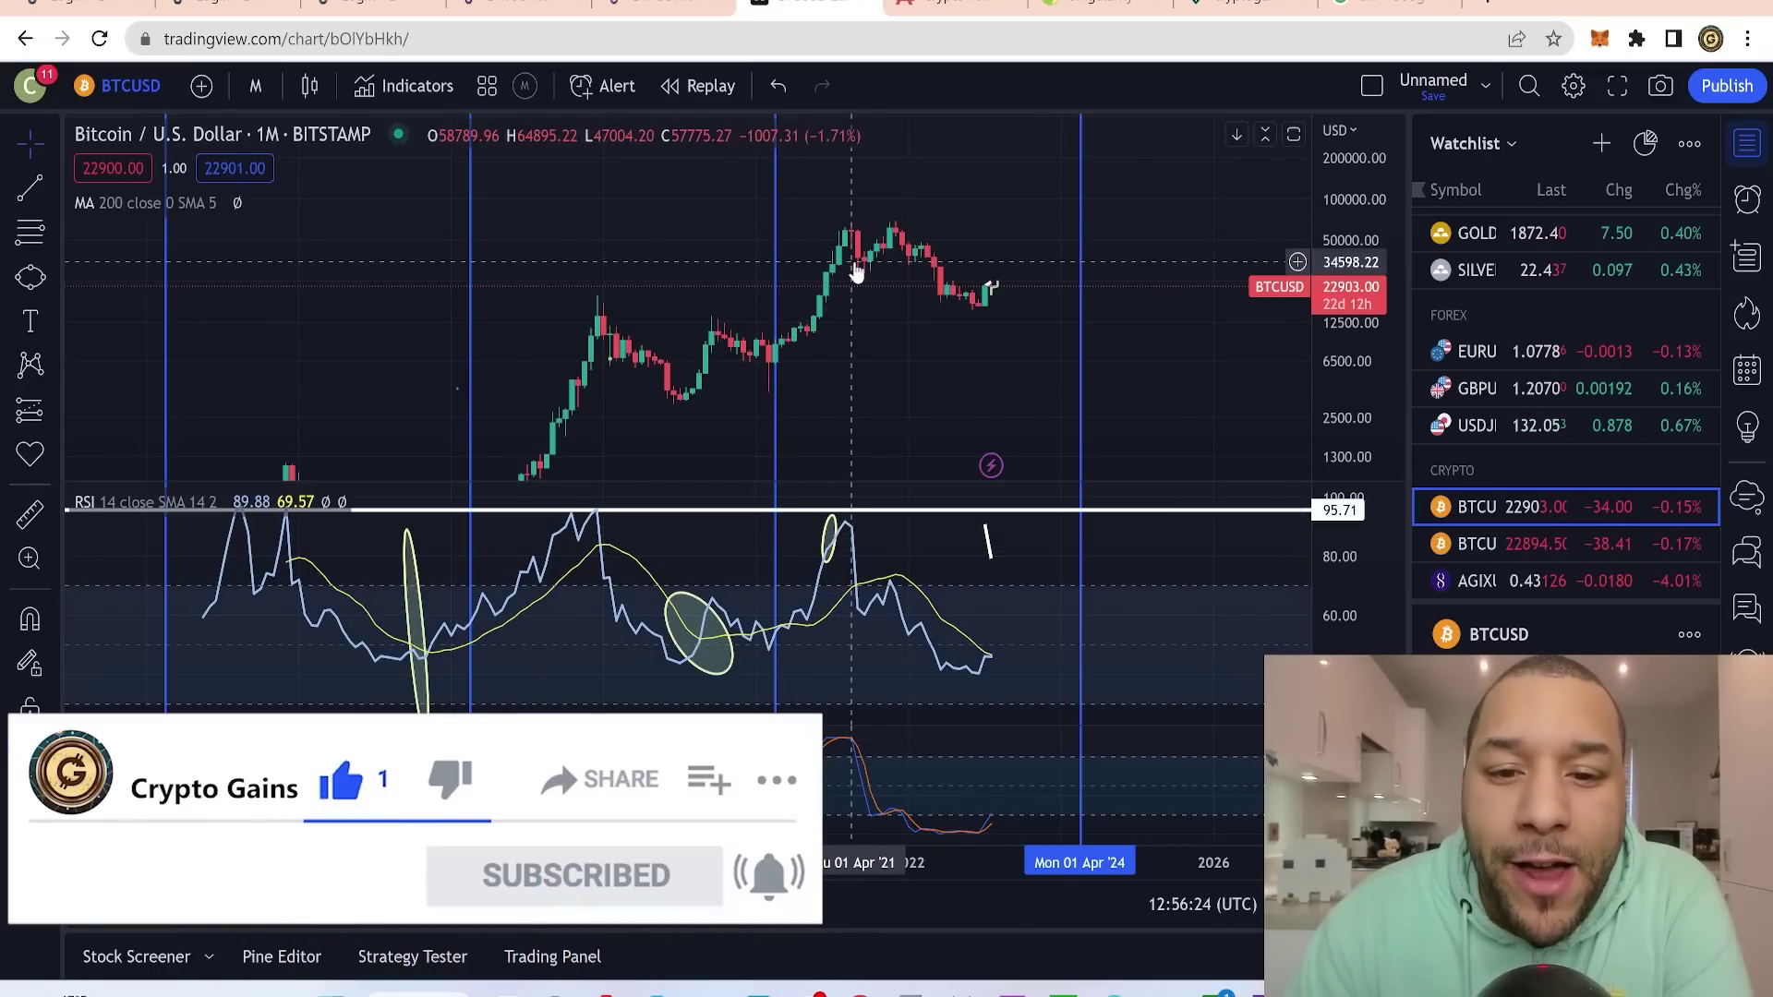
left_click(29, 276)
left_click(834, 214)
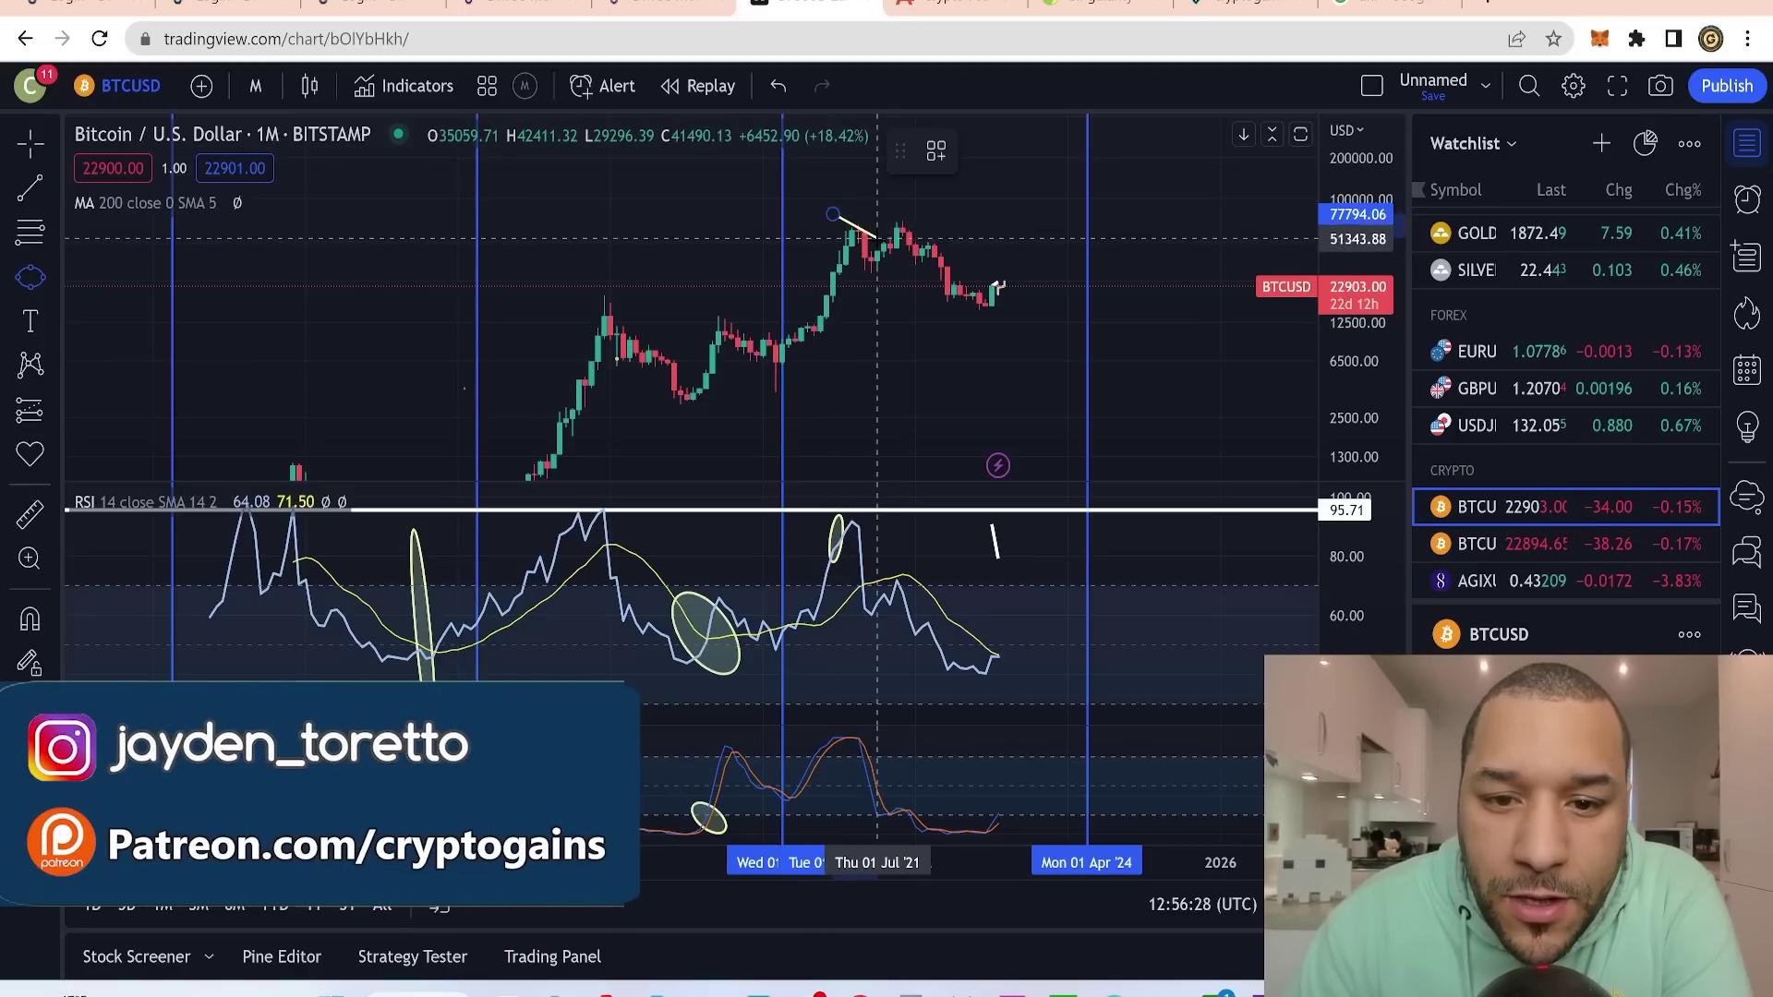
left_click(877, 242)
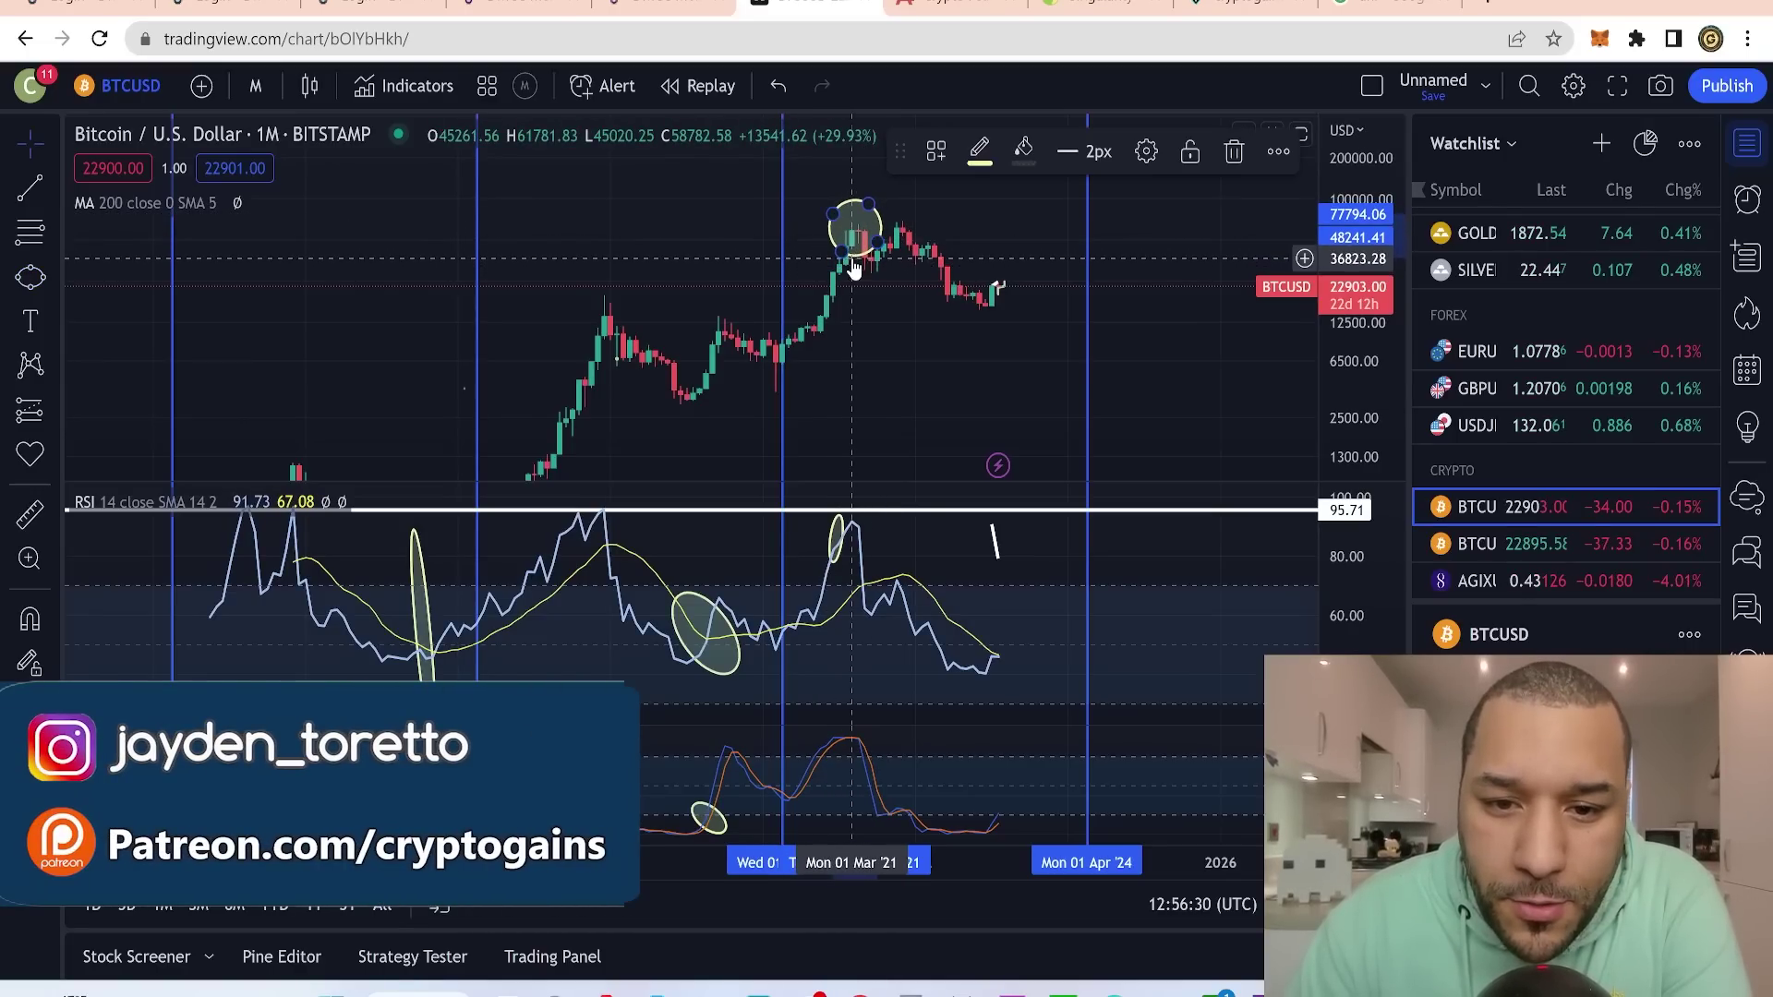
left_click(800, 251)
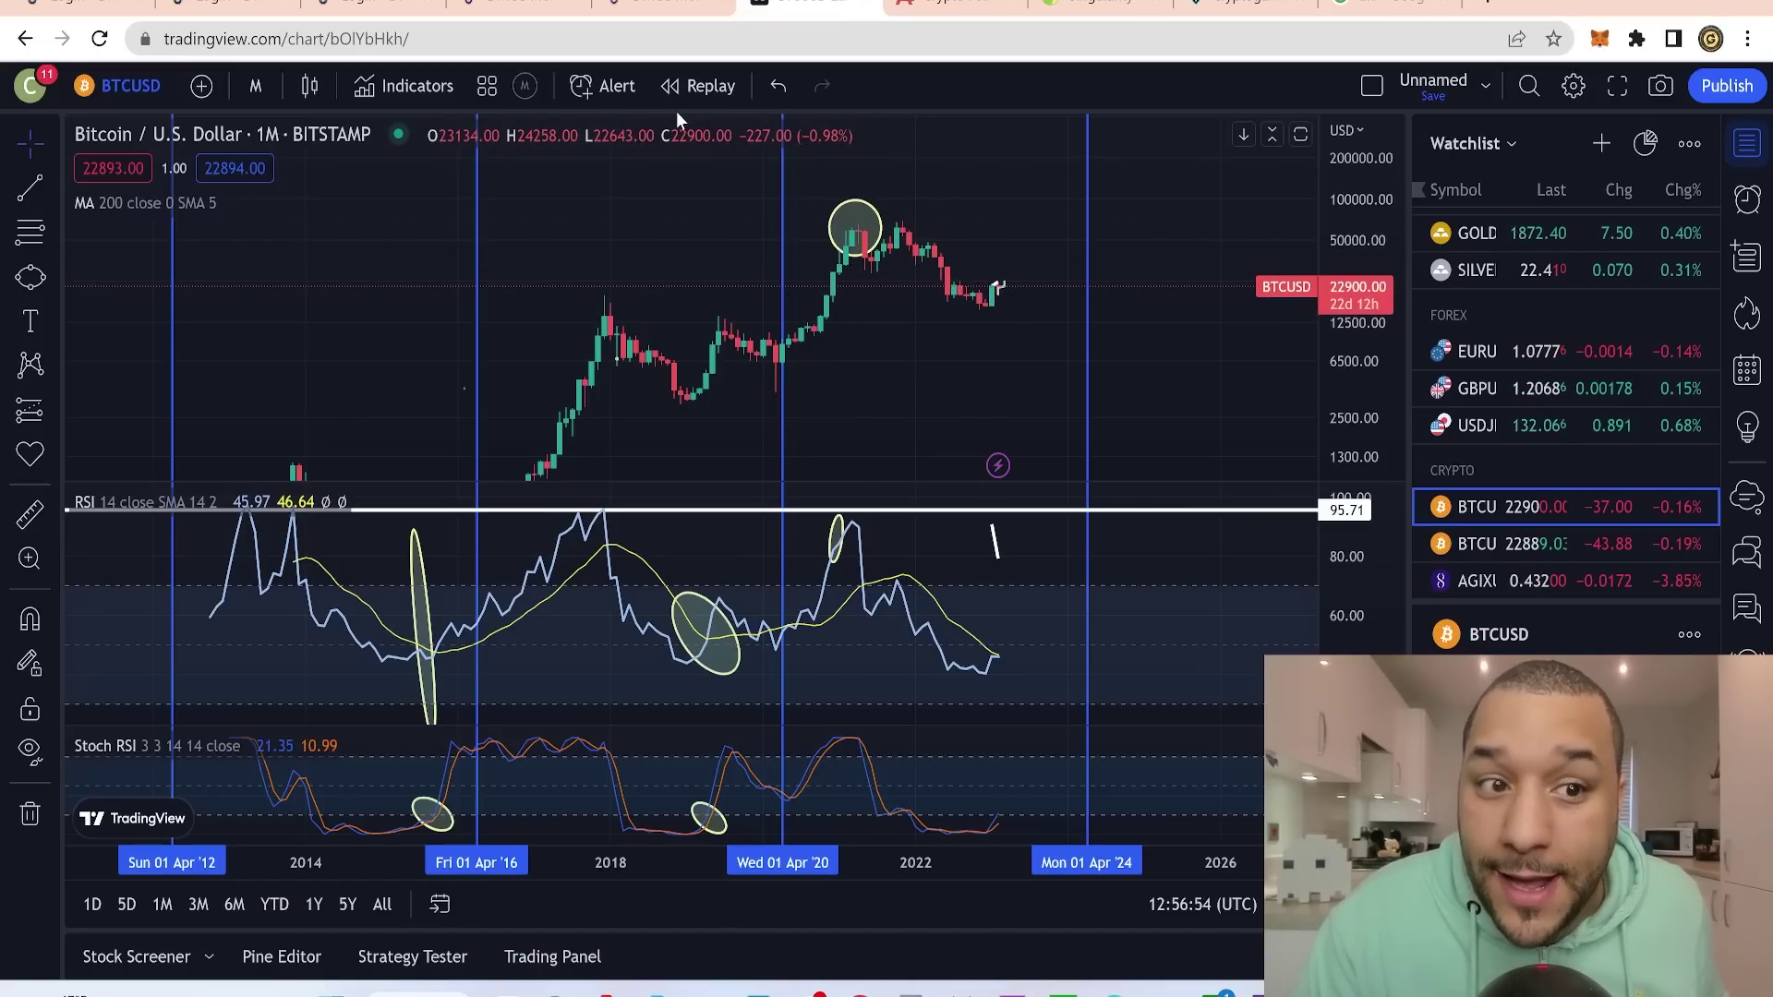
- Set the chart interval to 1 day and rescale the price axis to examine the drawn projection against the 200-day moving average
left_click(262, 84)
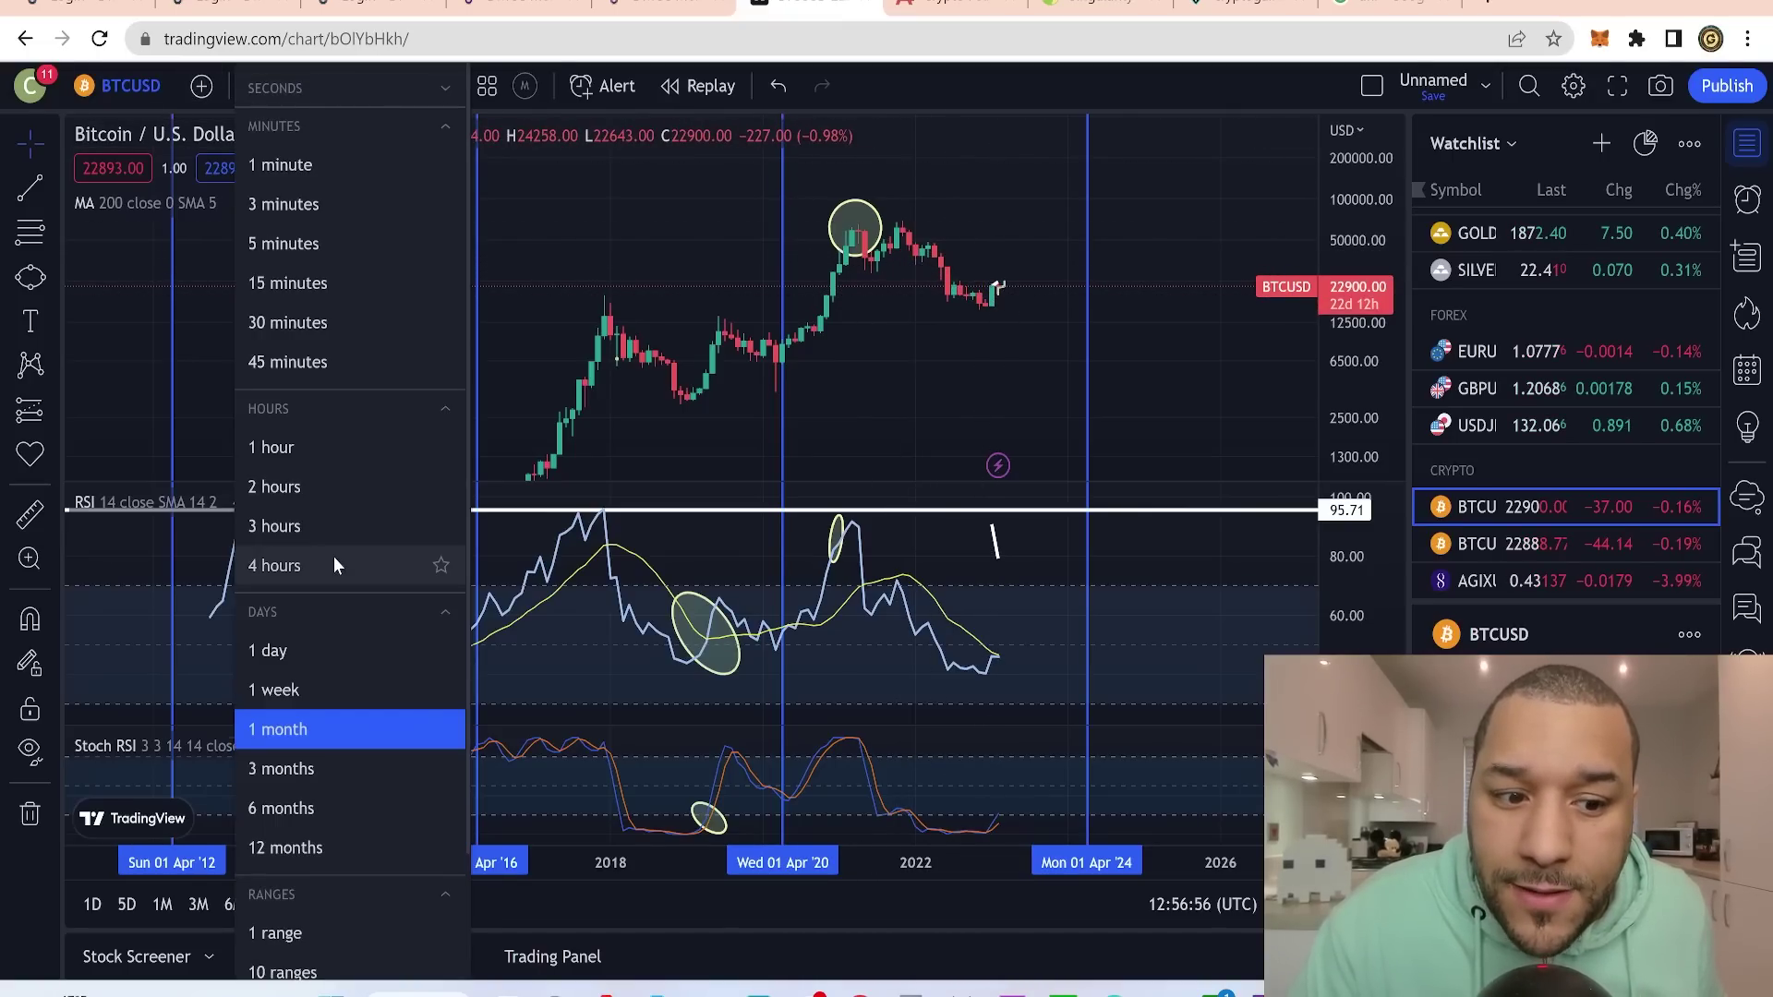
left_click(314, 655)
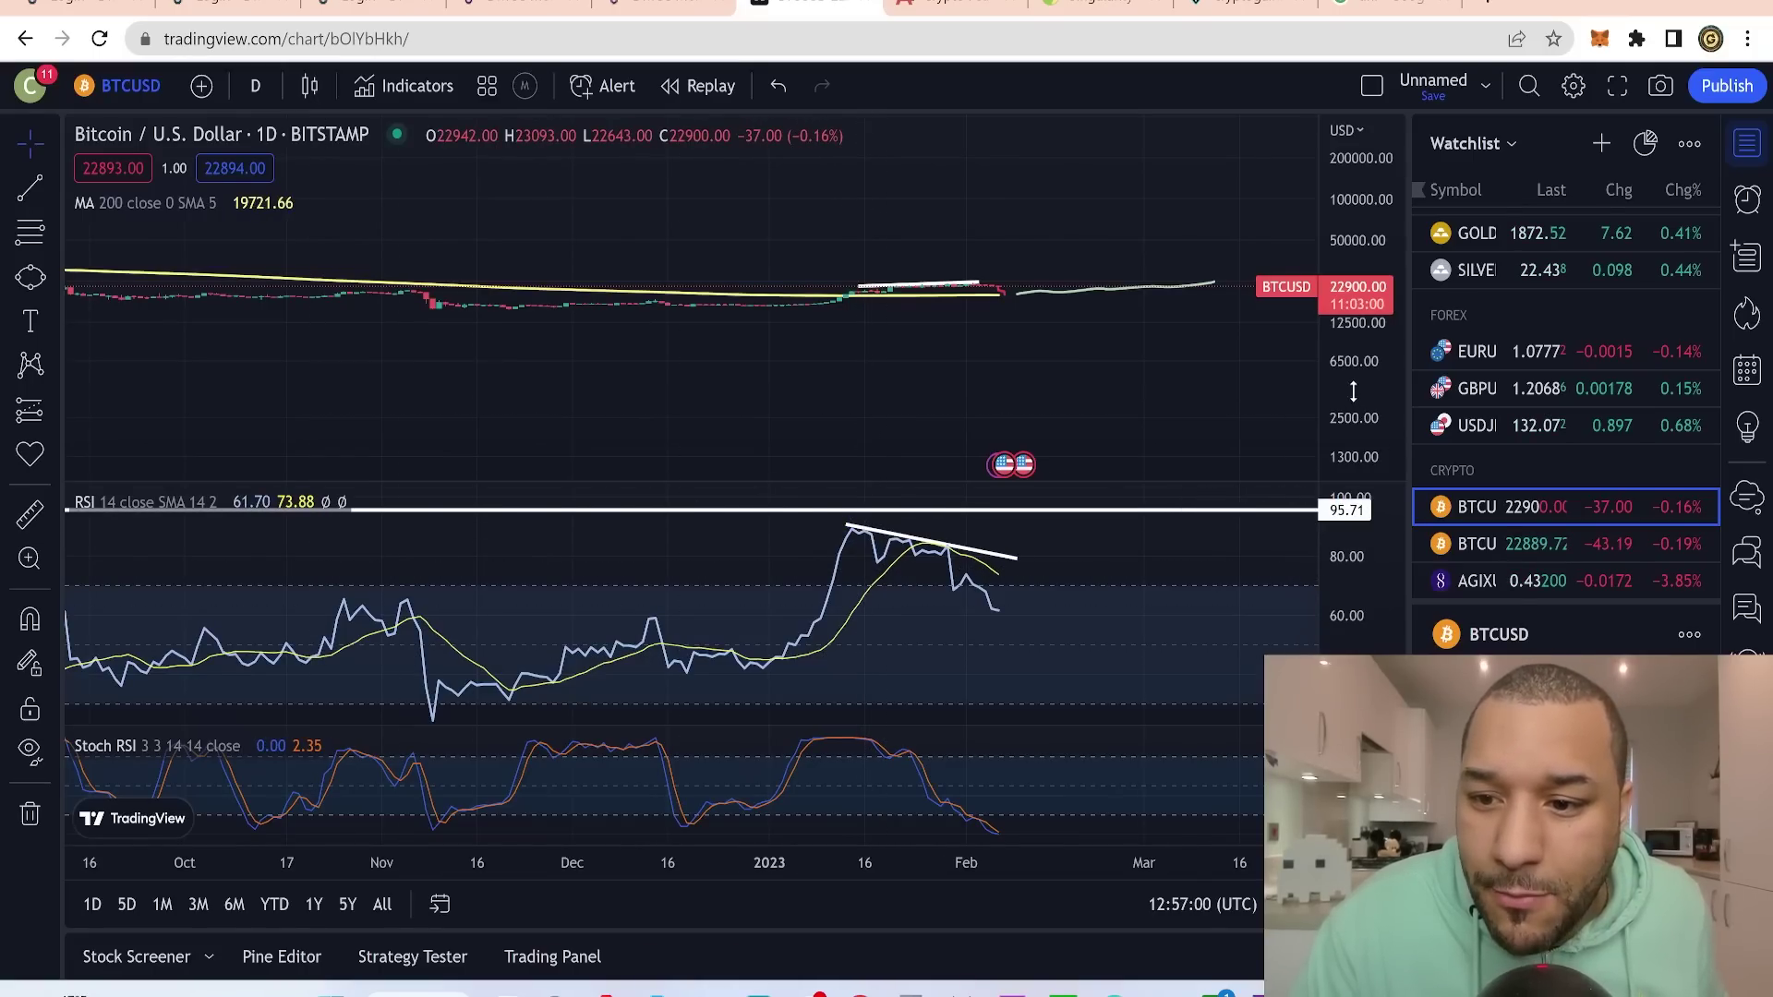
left_click_drag(1353, 391, 1329, 75)
right_click(1328, 65)
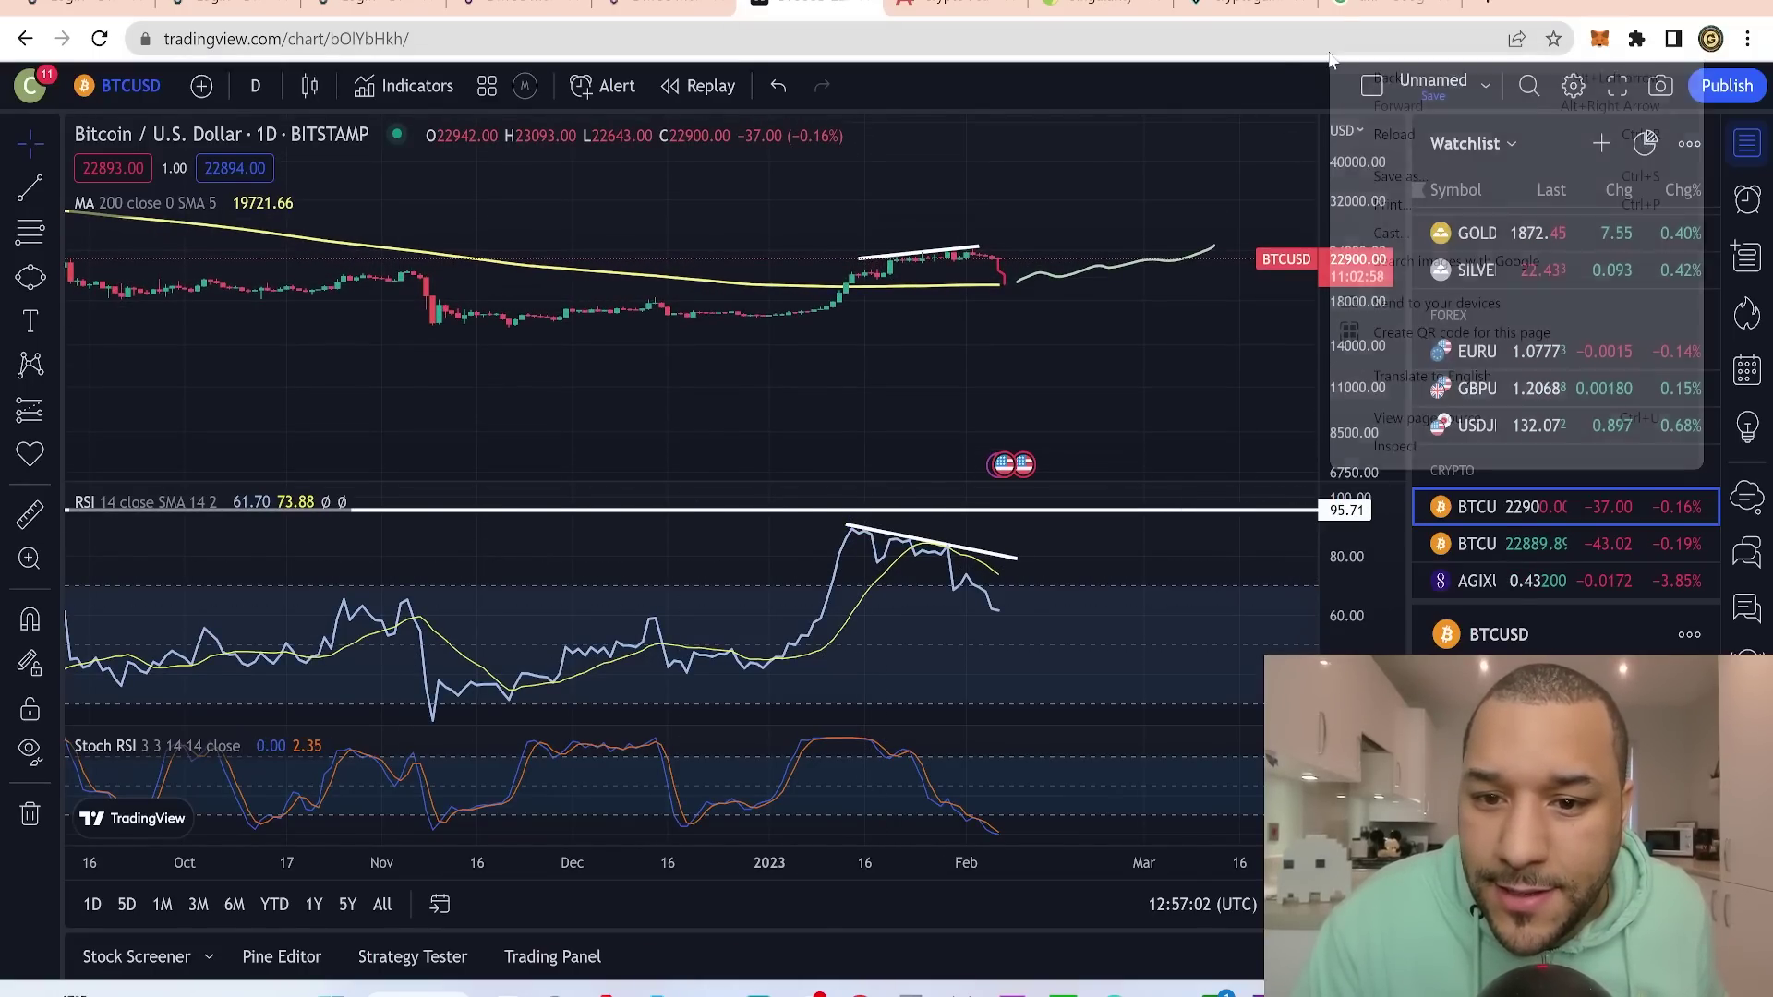
left_click(1227, 263)
left_click_drag(1341, 323, 1200, 482)
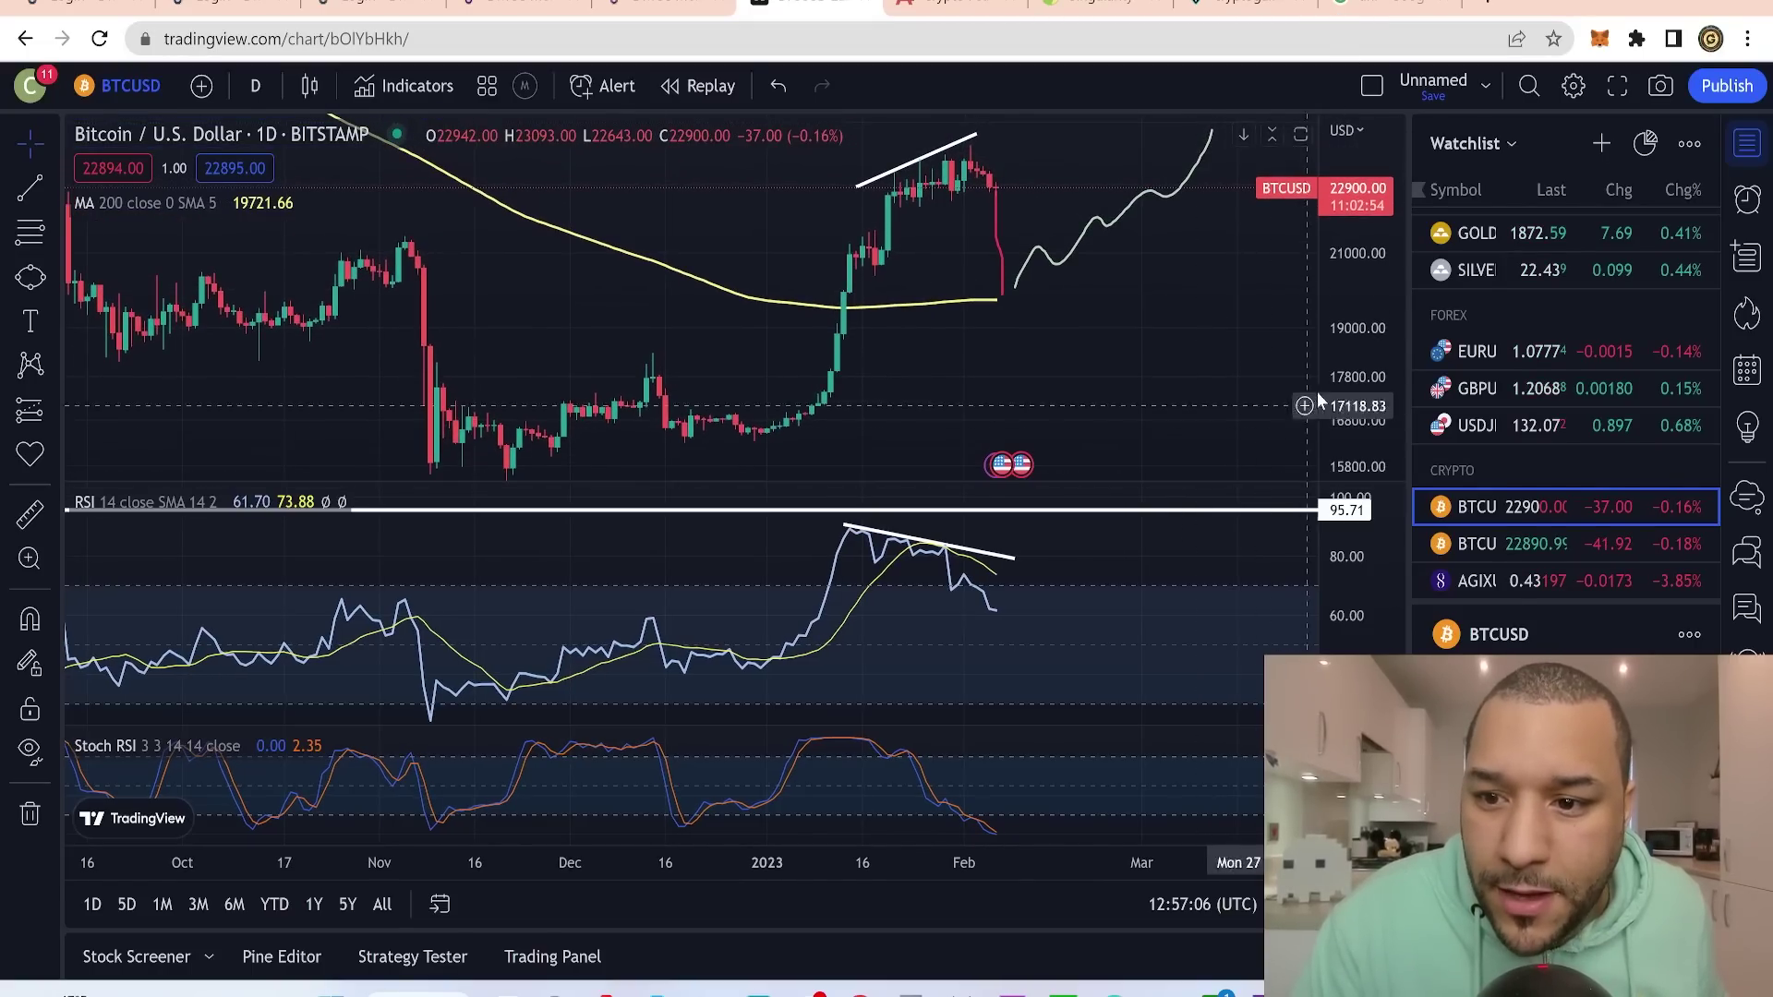
left_click_drag(1228, 388, 1224, 500)
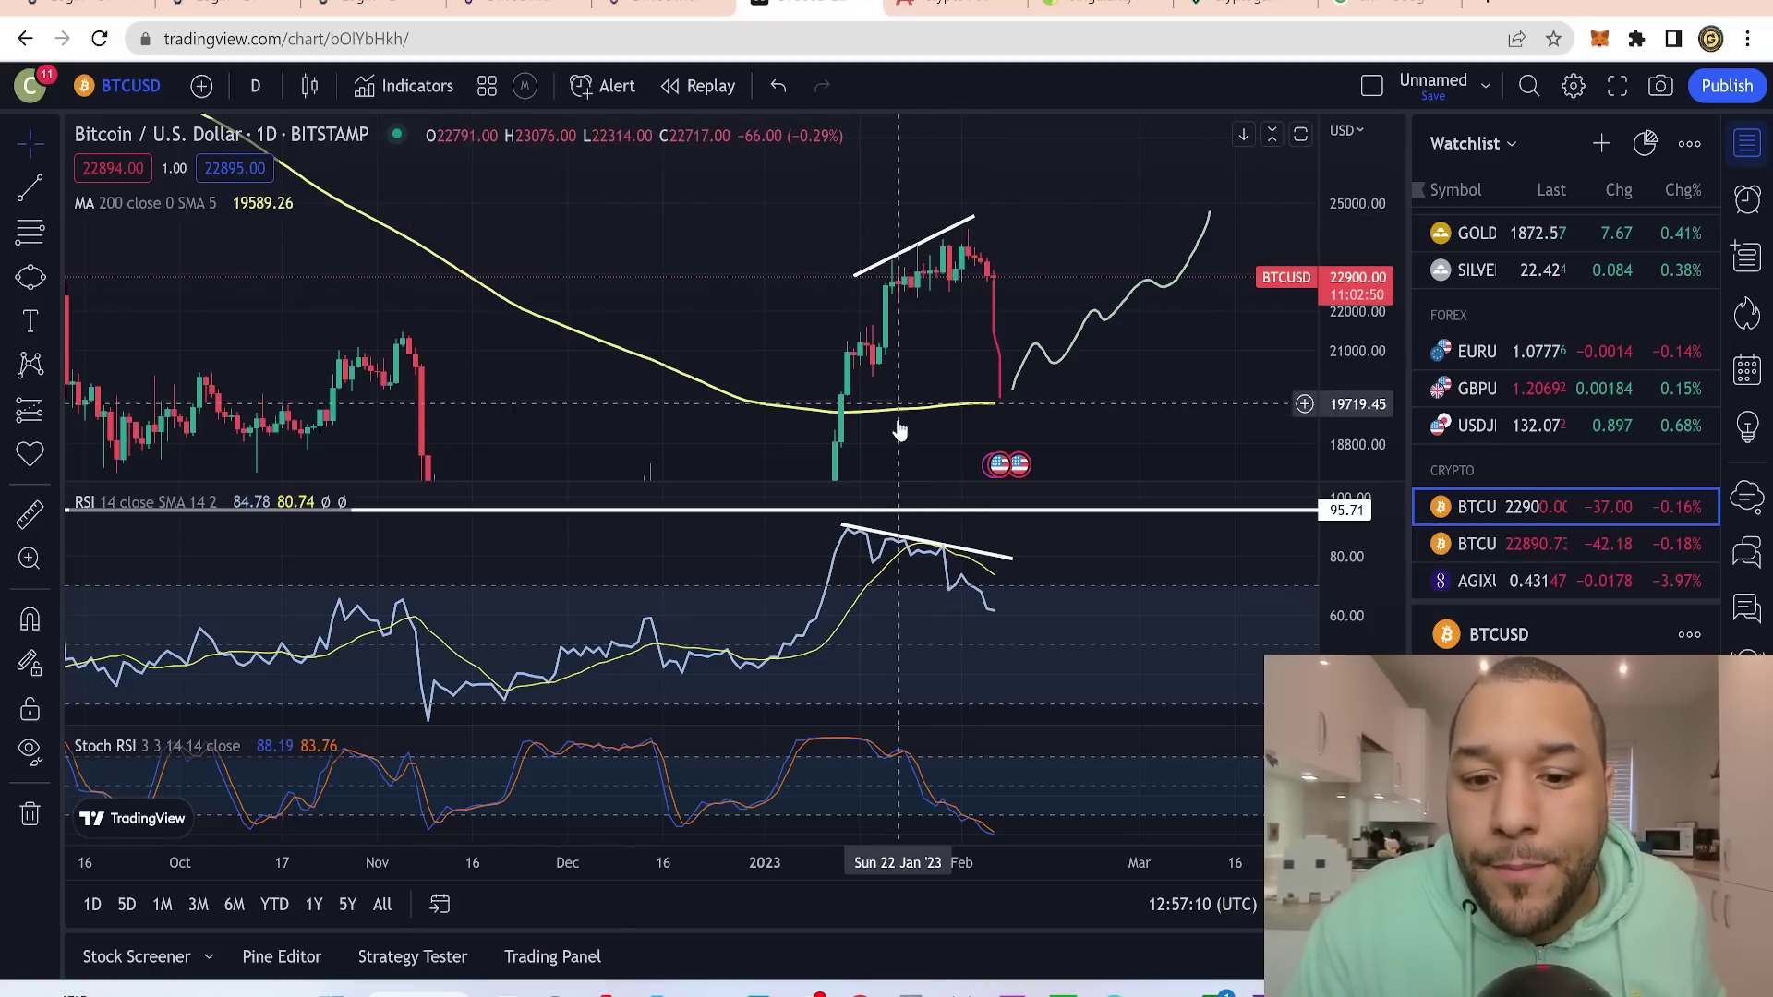
left_click(921, 552)
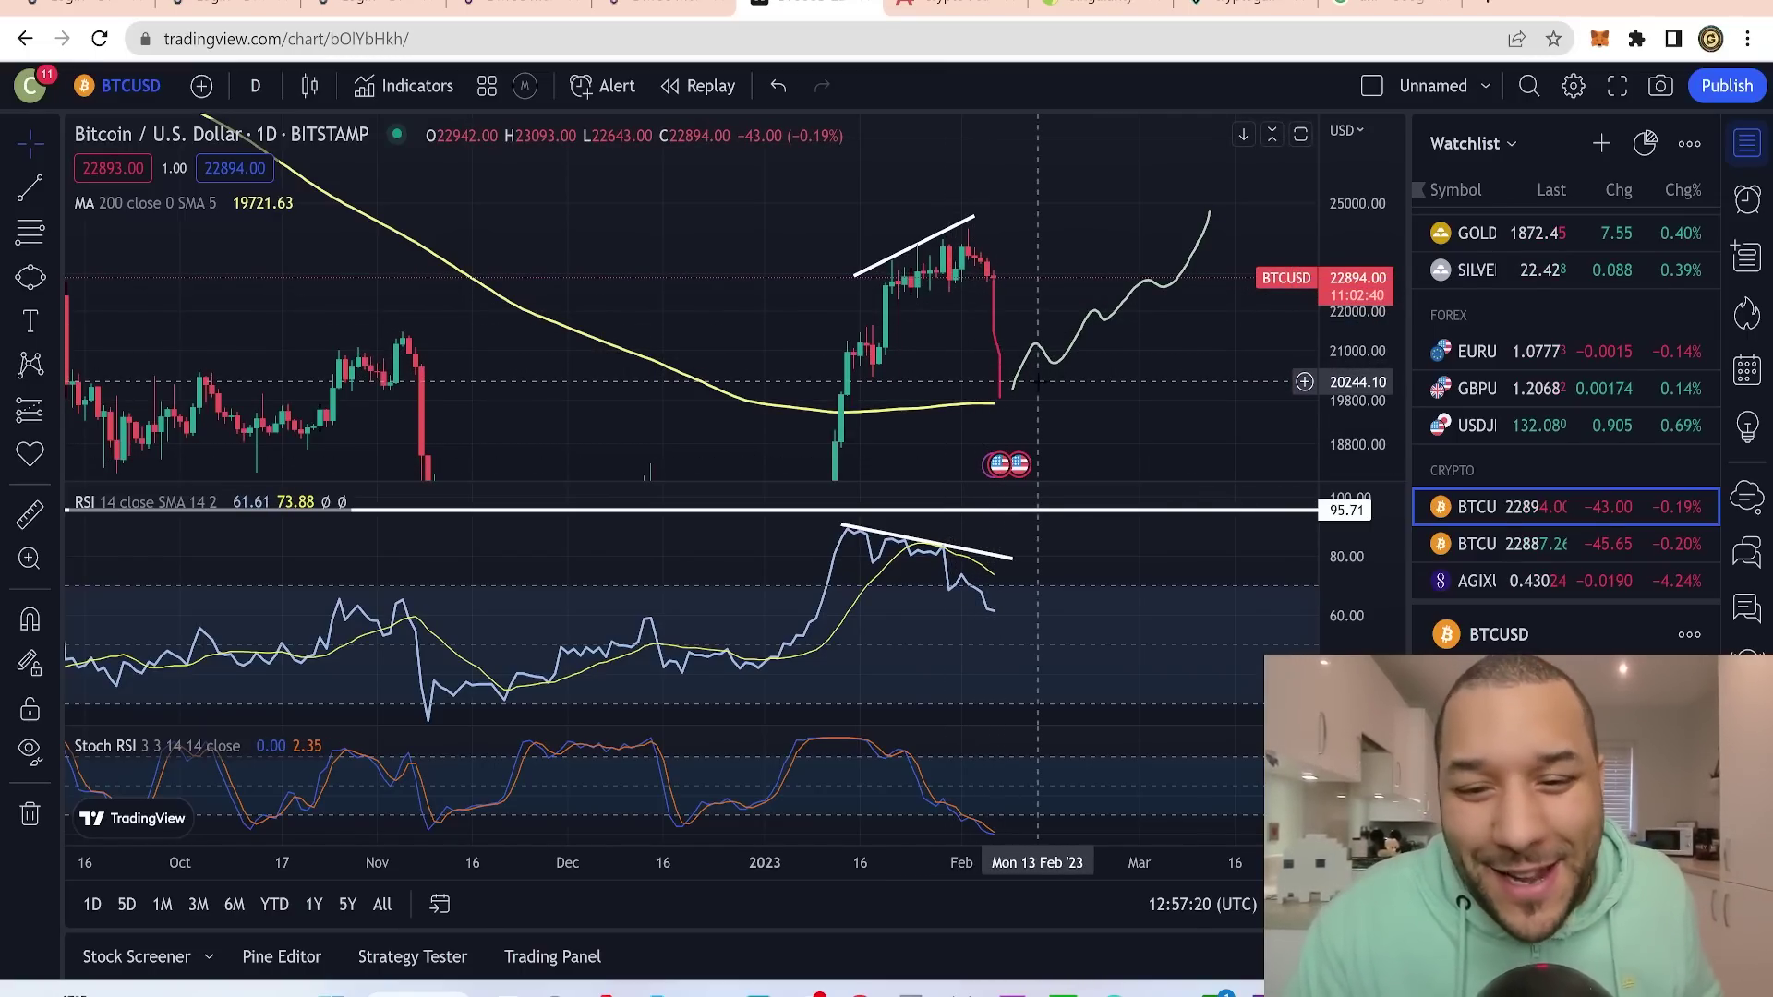
left_click_drag(1054, 388, 886, 383)
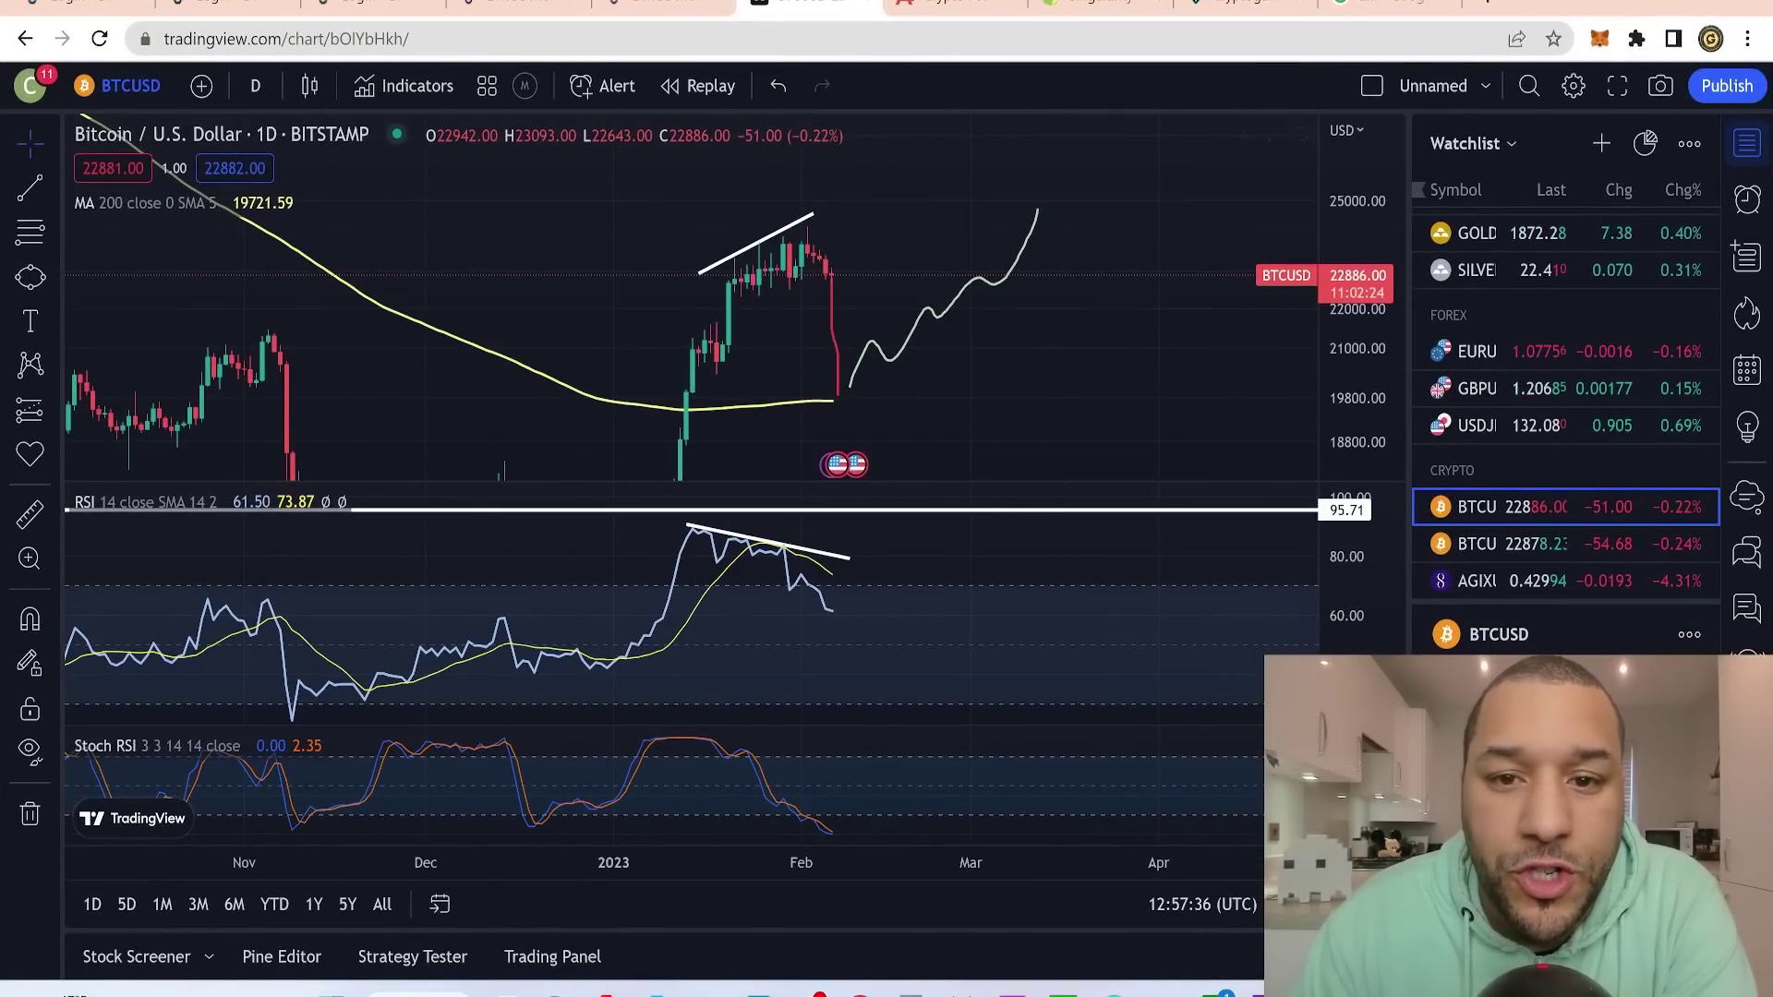
- Set the chart interval to 1 month, rescale the price axis to fit the candles, and dismiss the advertisement and ad-free upgrade offer
left_click(254, 85)
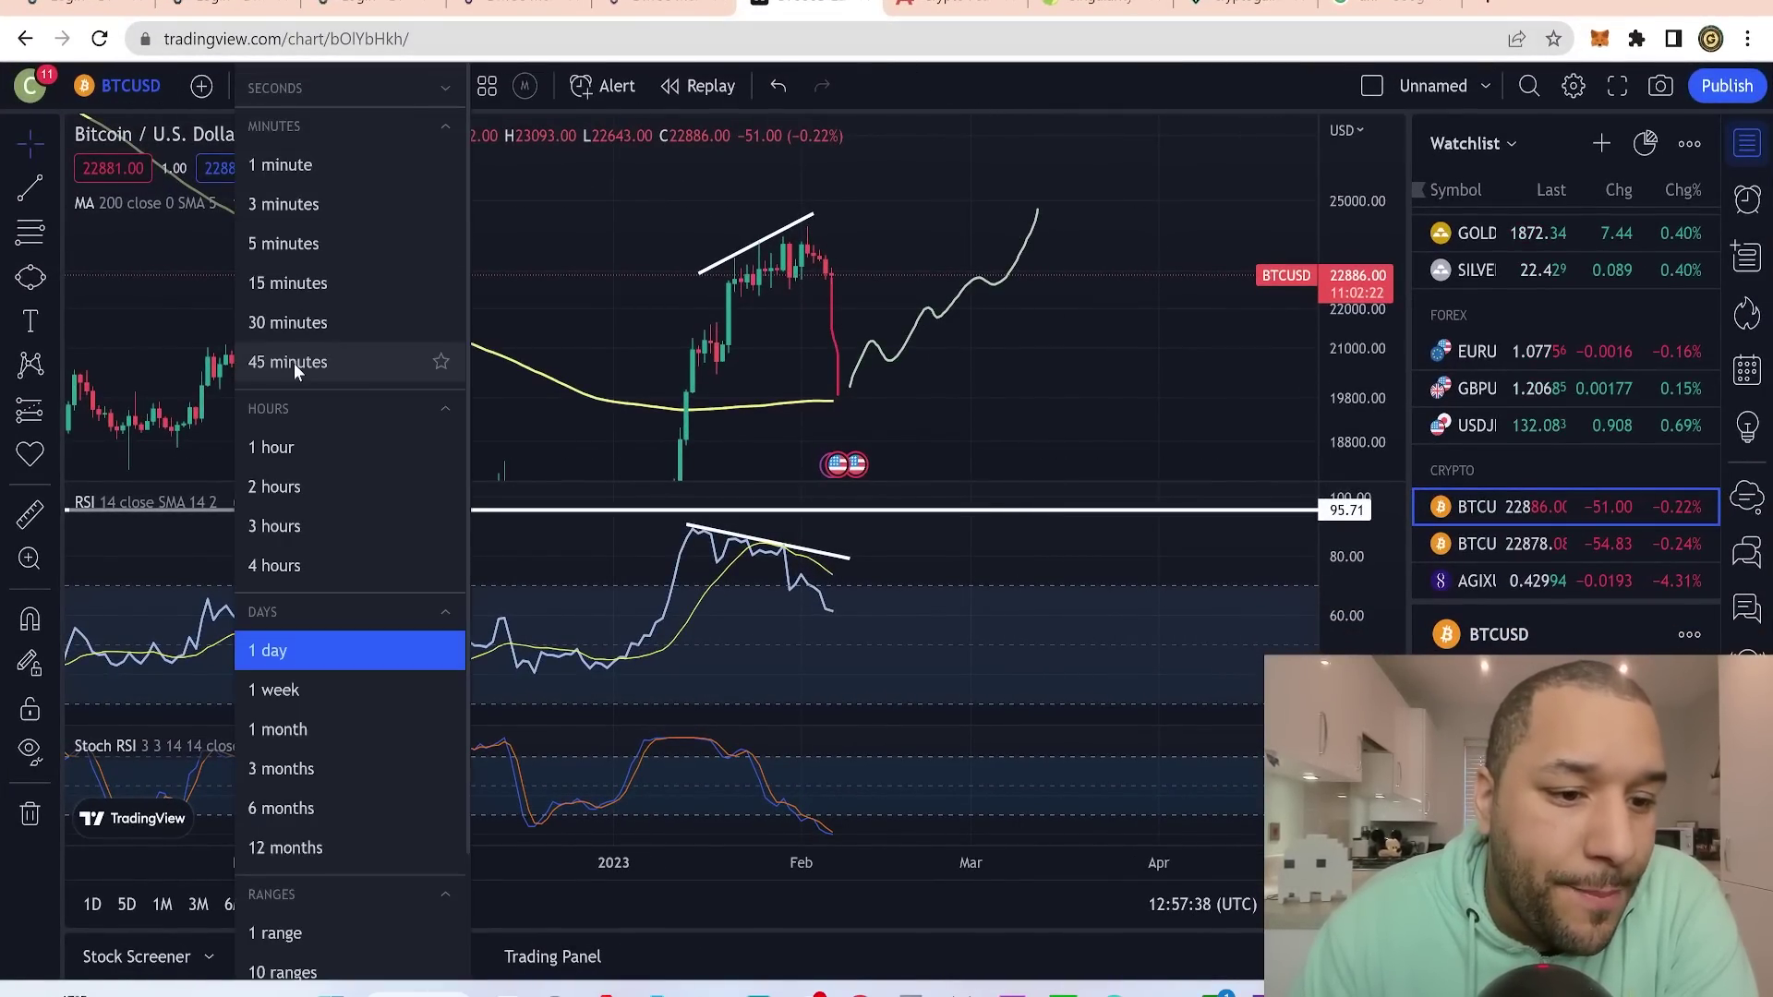
left_click(291, 729)
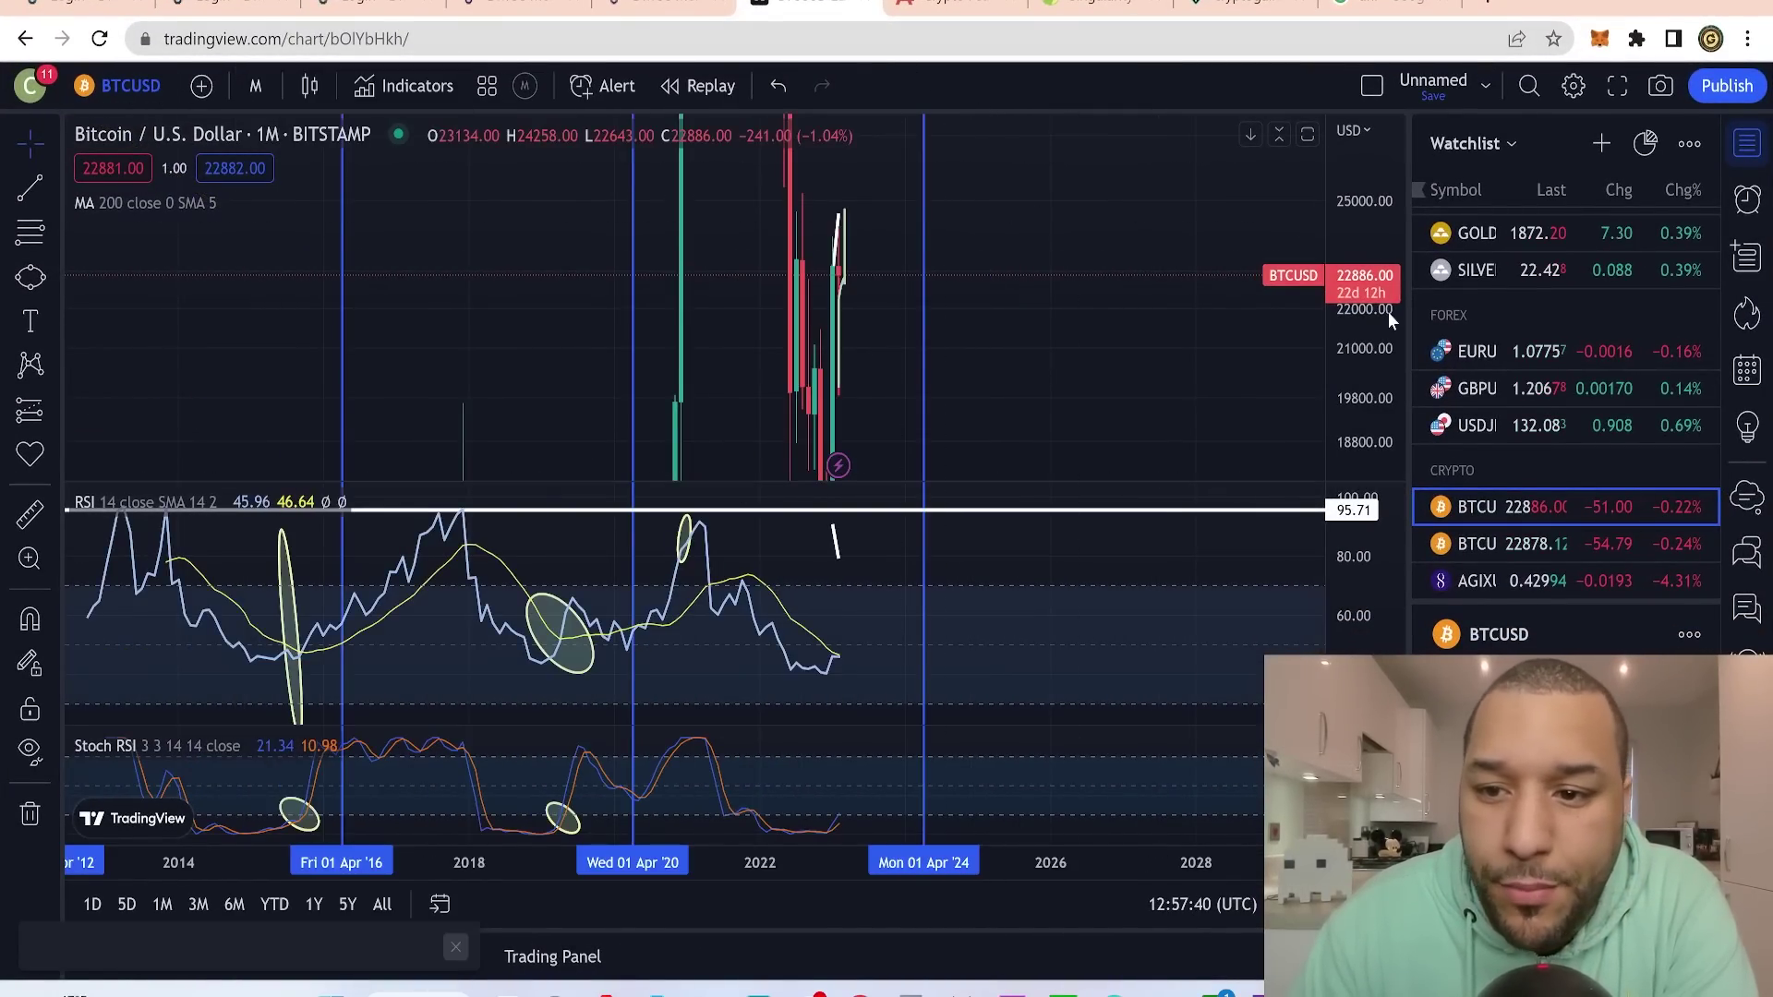
double_click(1374, 404)
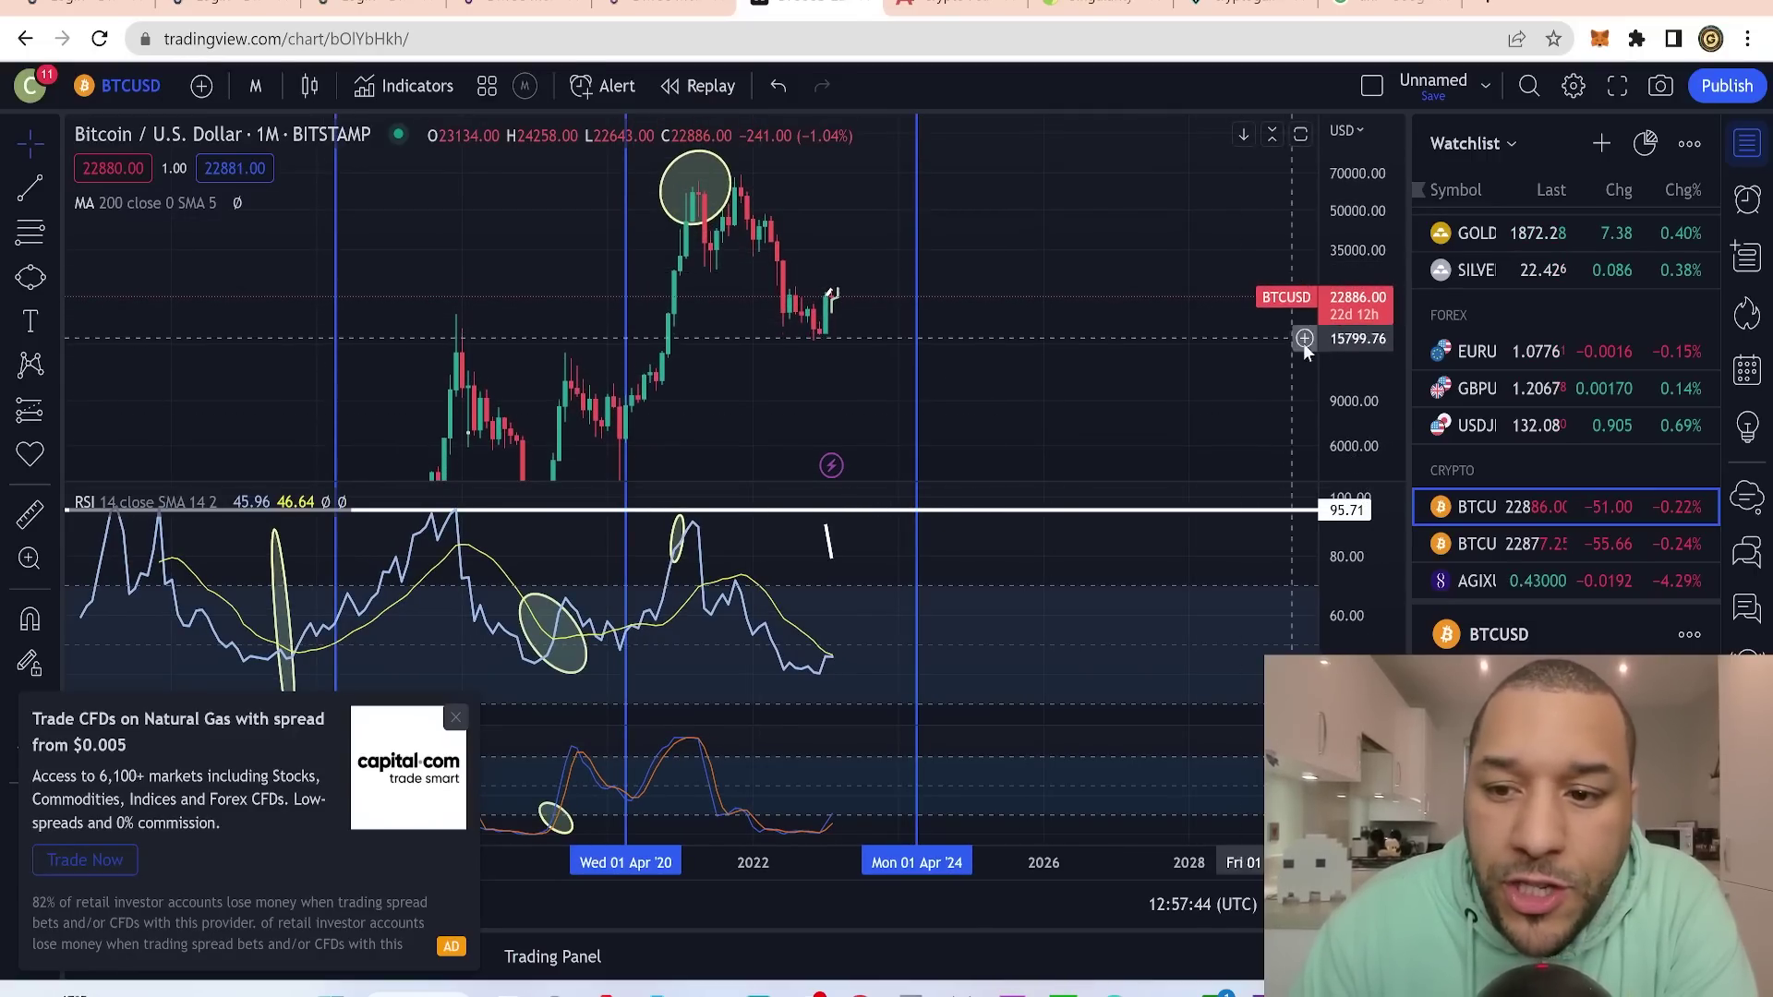
scroll(1305, 349, "up", 5)
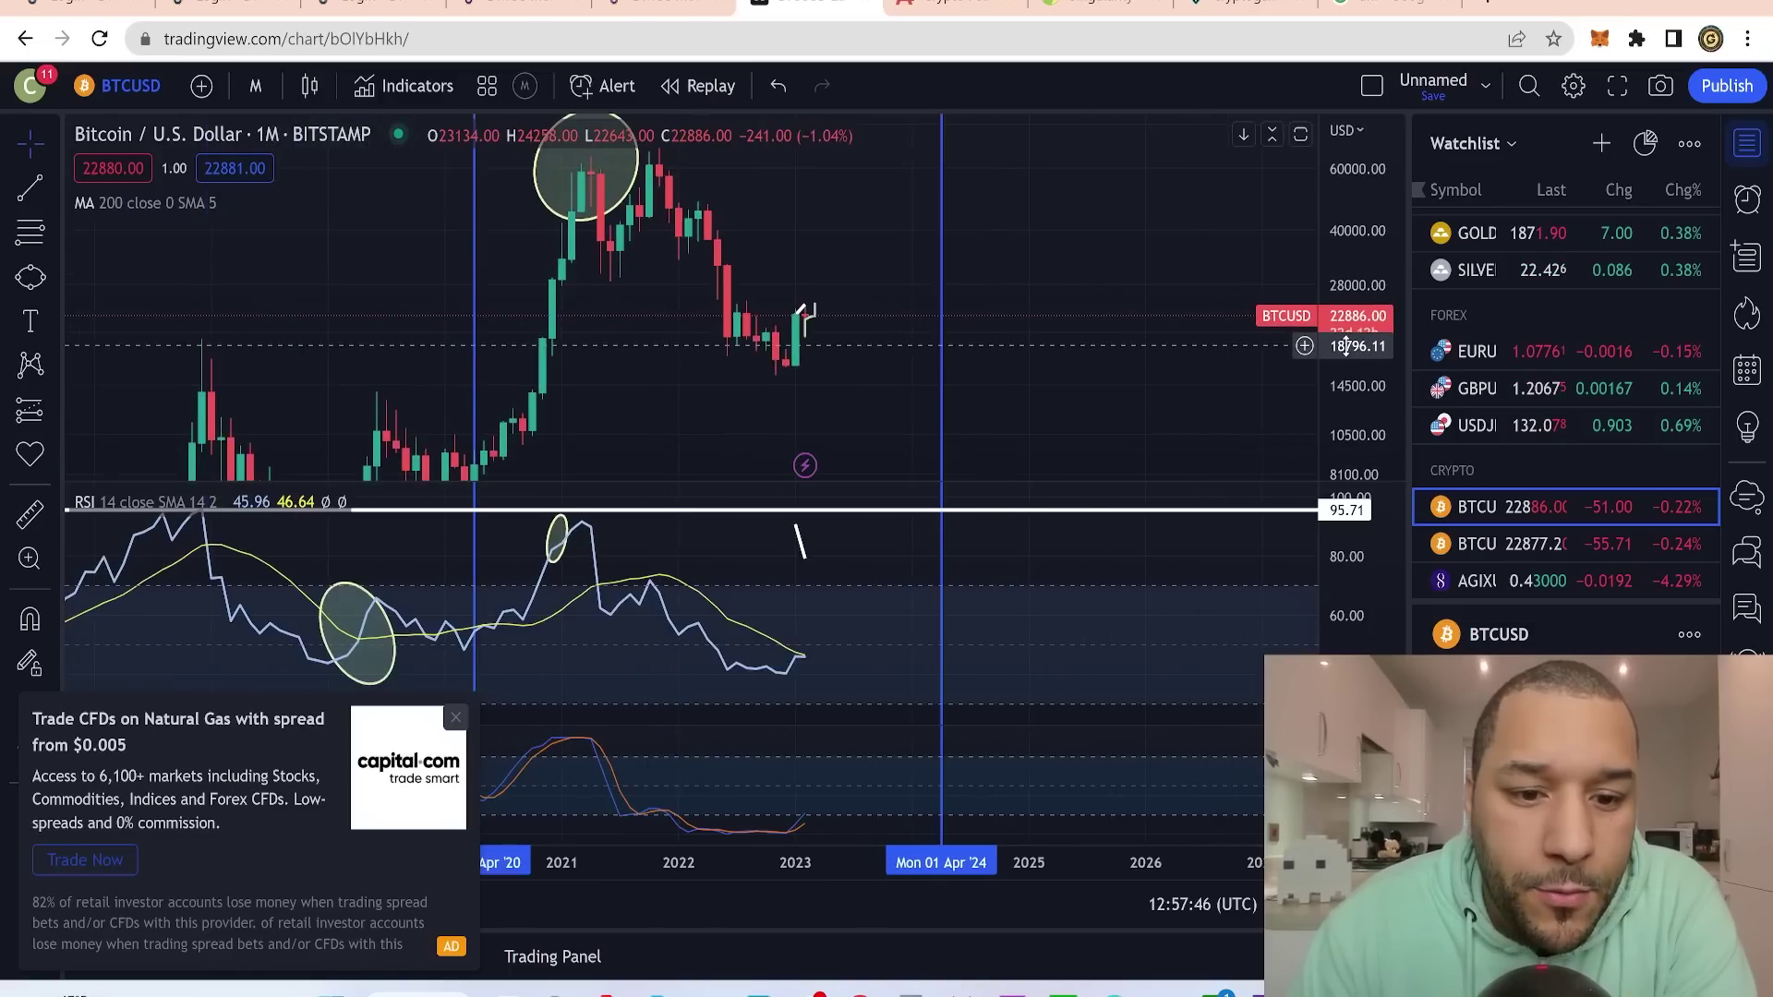
left_click_drag(1346, 346, 1455, 334)
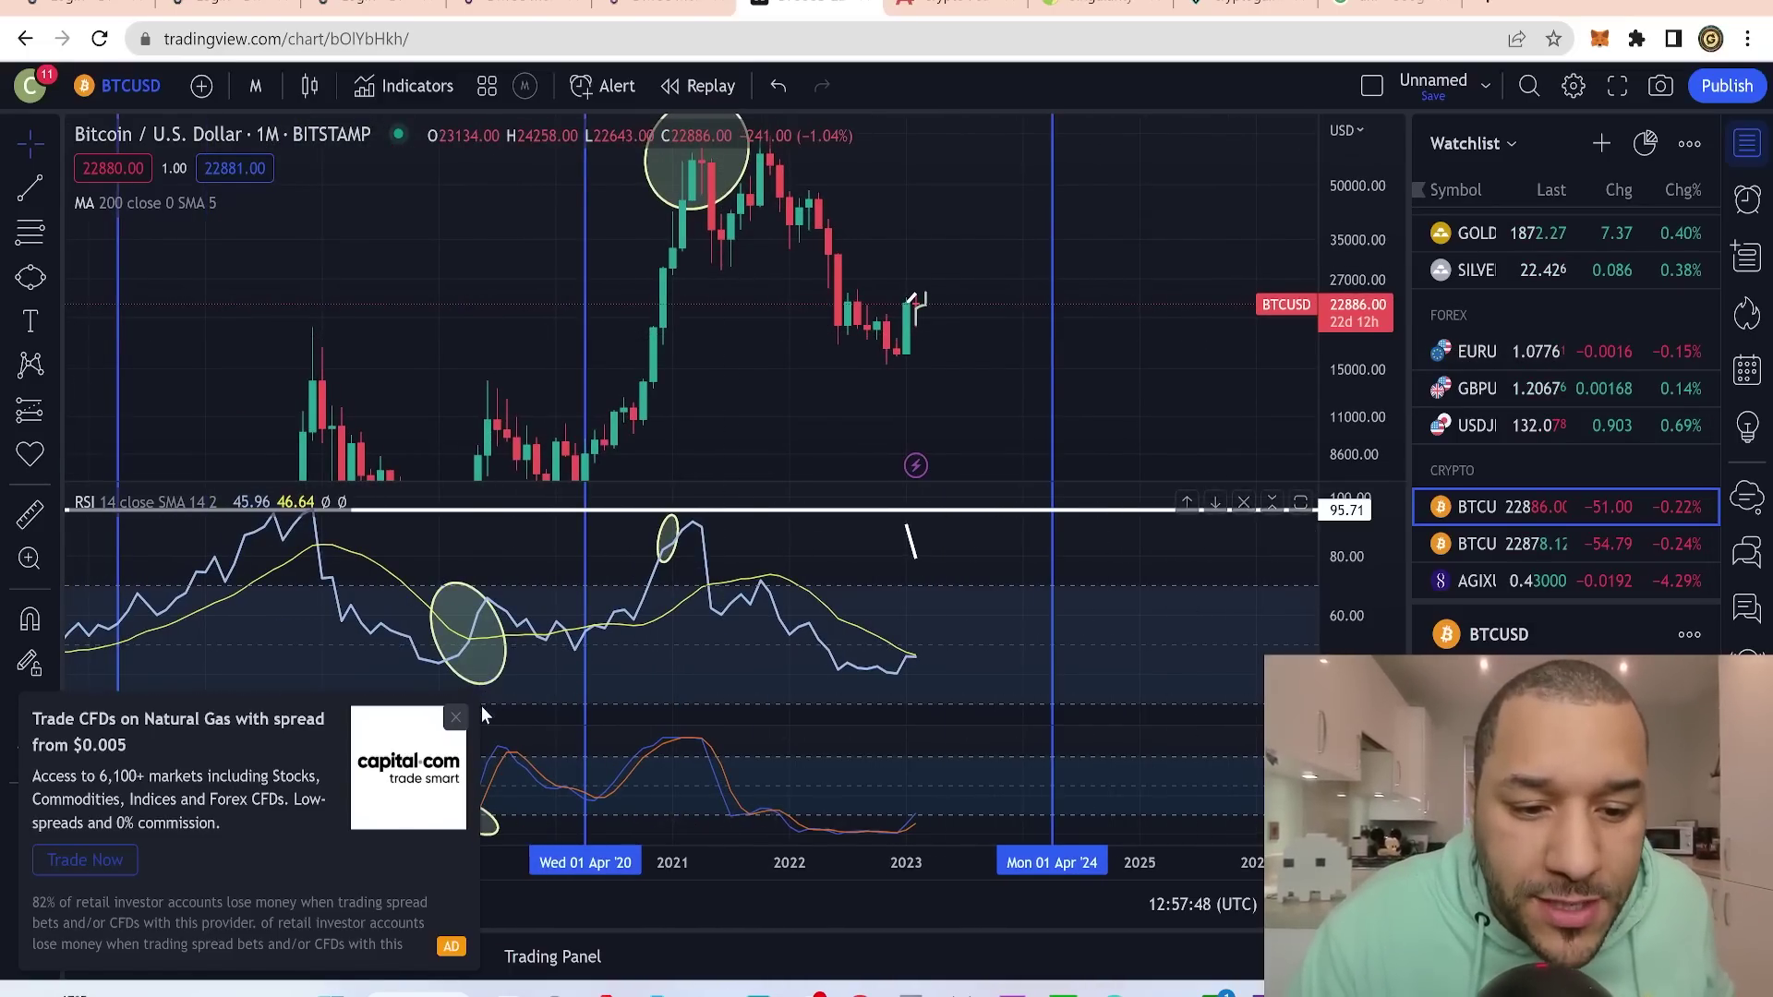
left_click(456, 717)
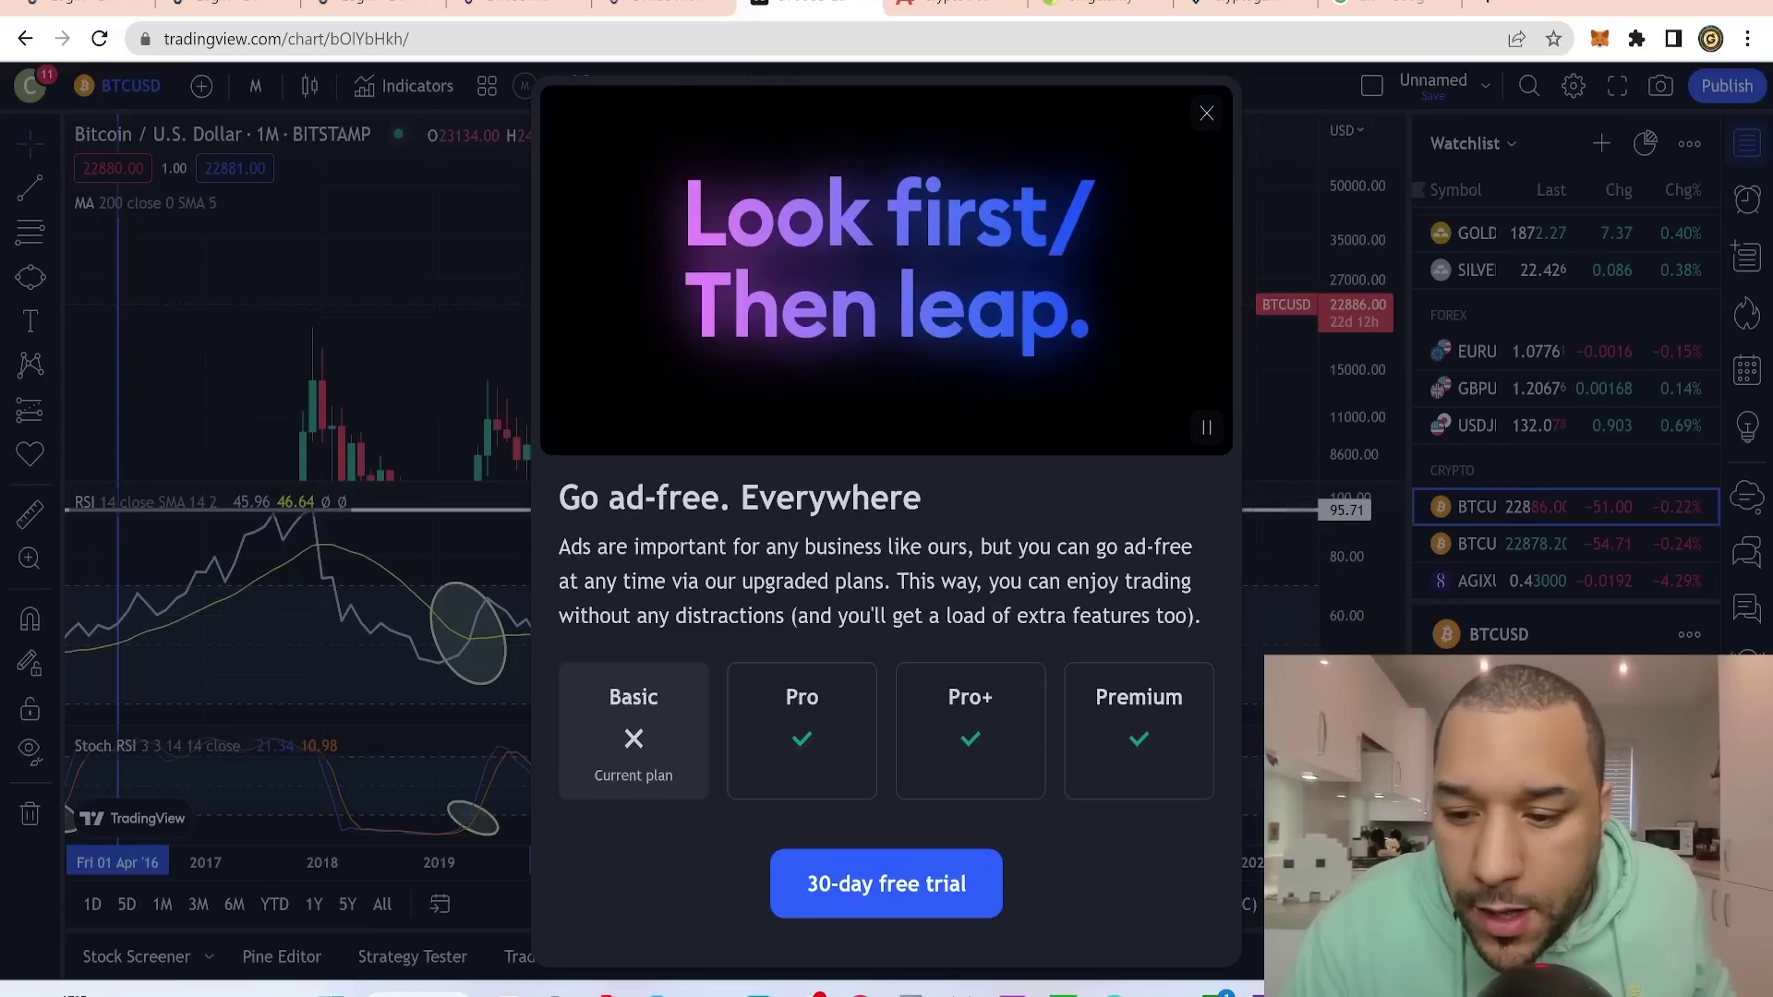
left_click(1205, 114)
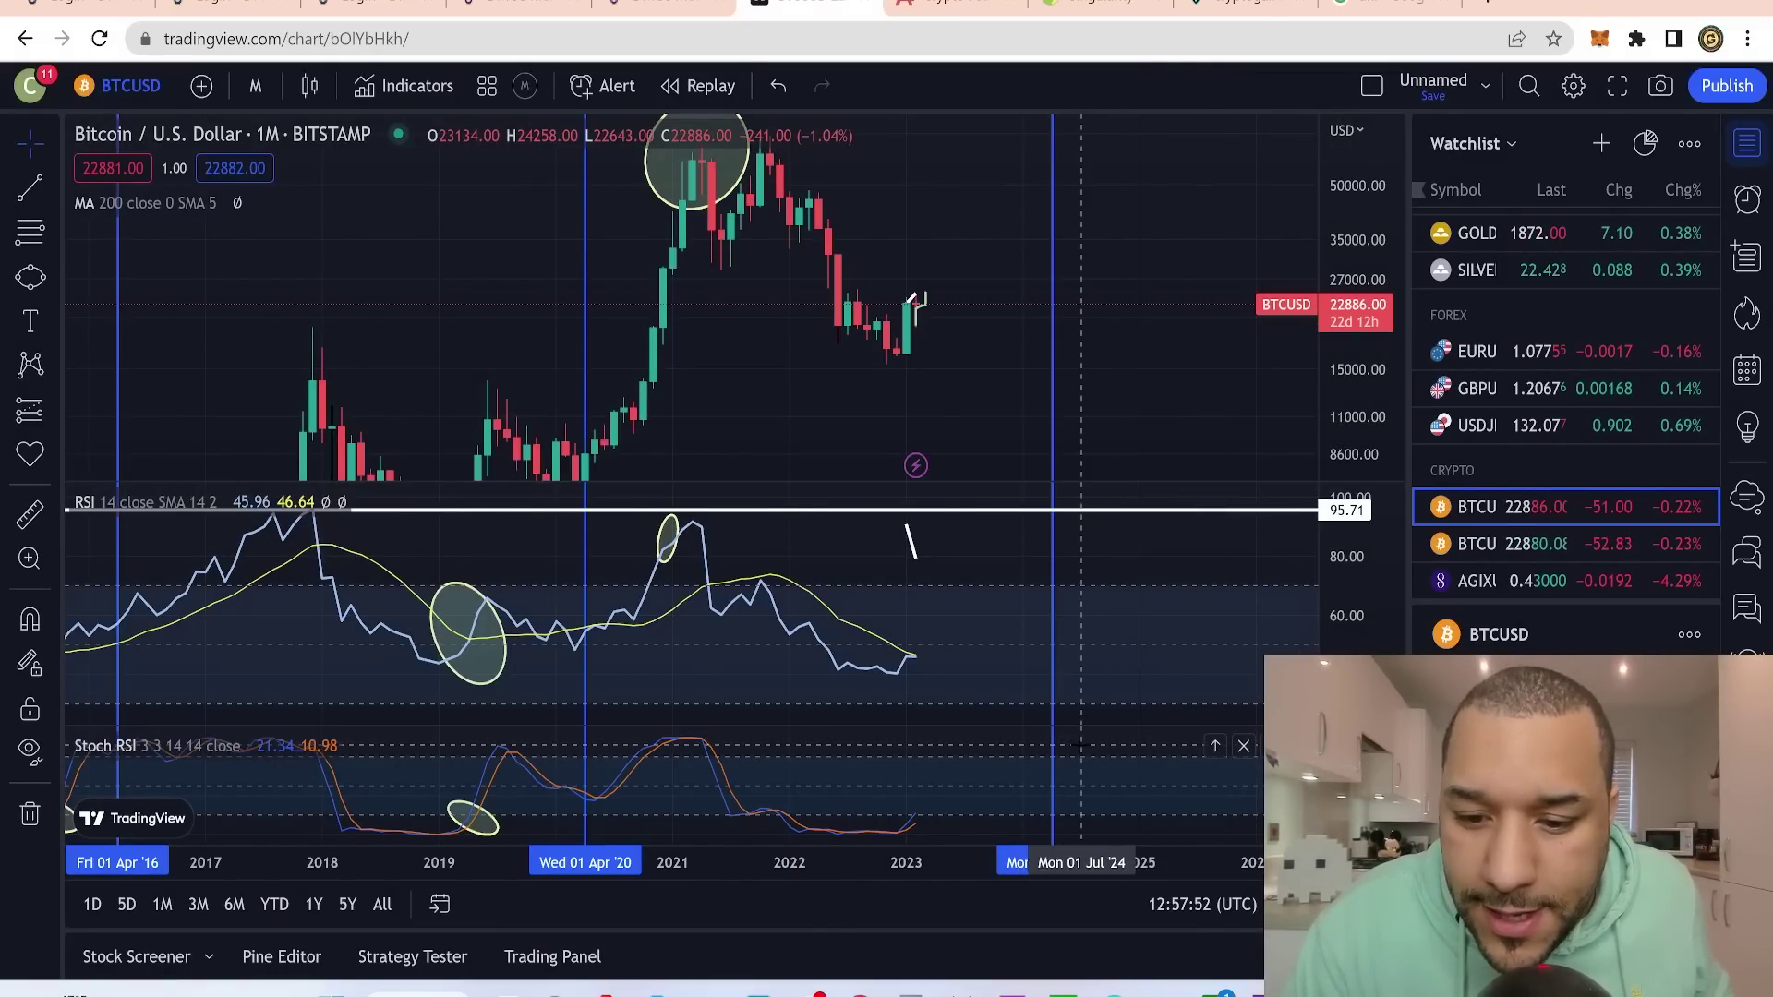
- Reshape the tall 2015 RSI ellipse into a compact circle spanning about 40 to 58 around the crossover with its moving average
scroll(977, 635, "down", 5)
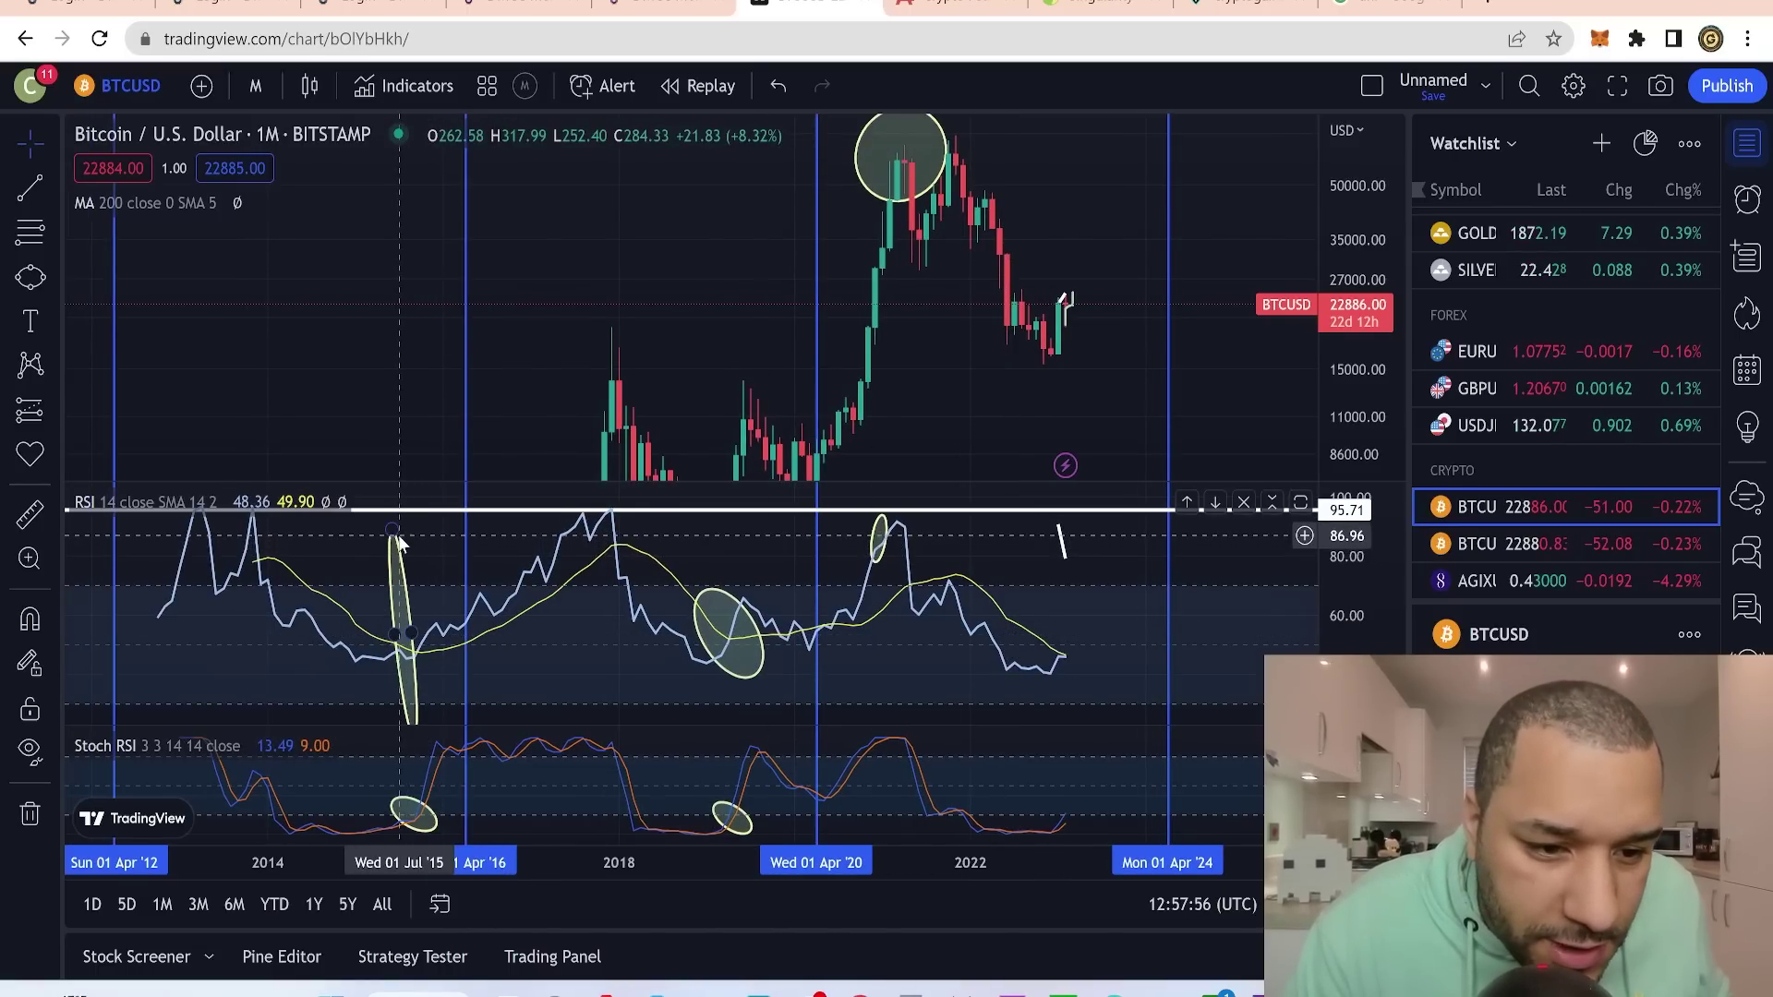
mouse_move(393, 537)
left_mouse_down()
mouse_move(419, 643)
mouse_move(405, 600)
left_mouse_up()
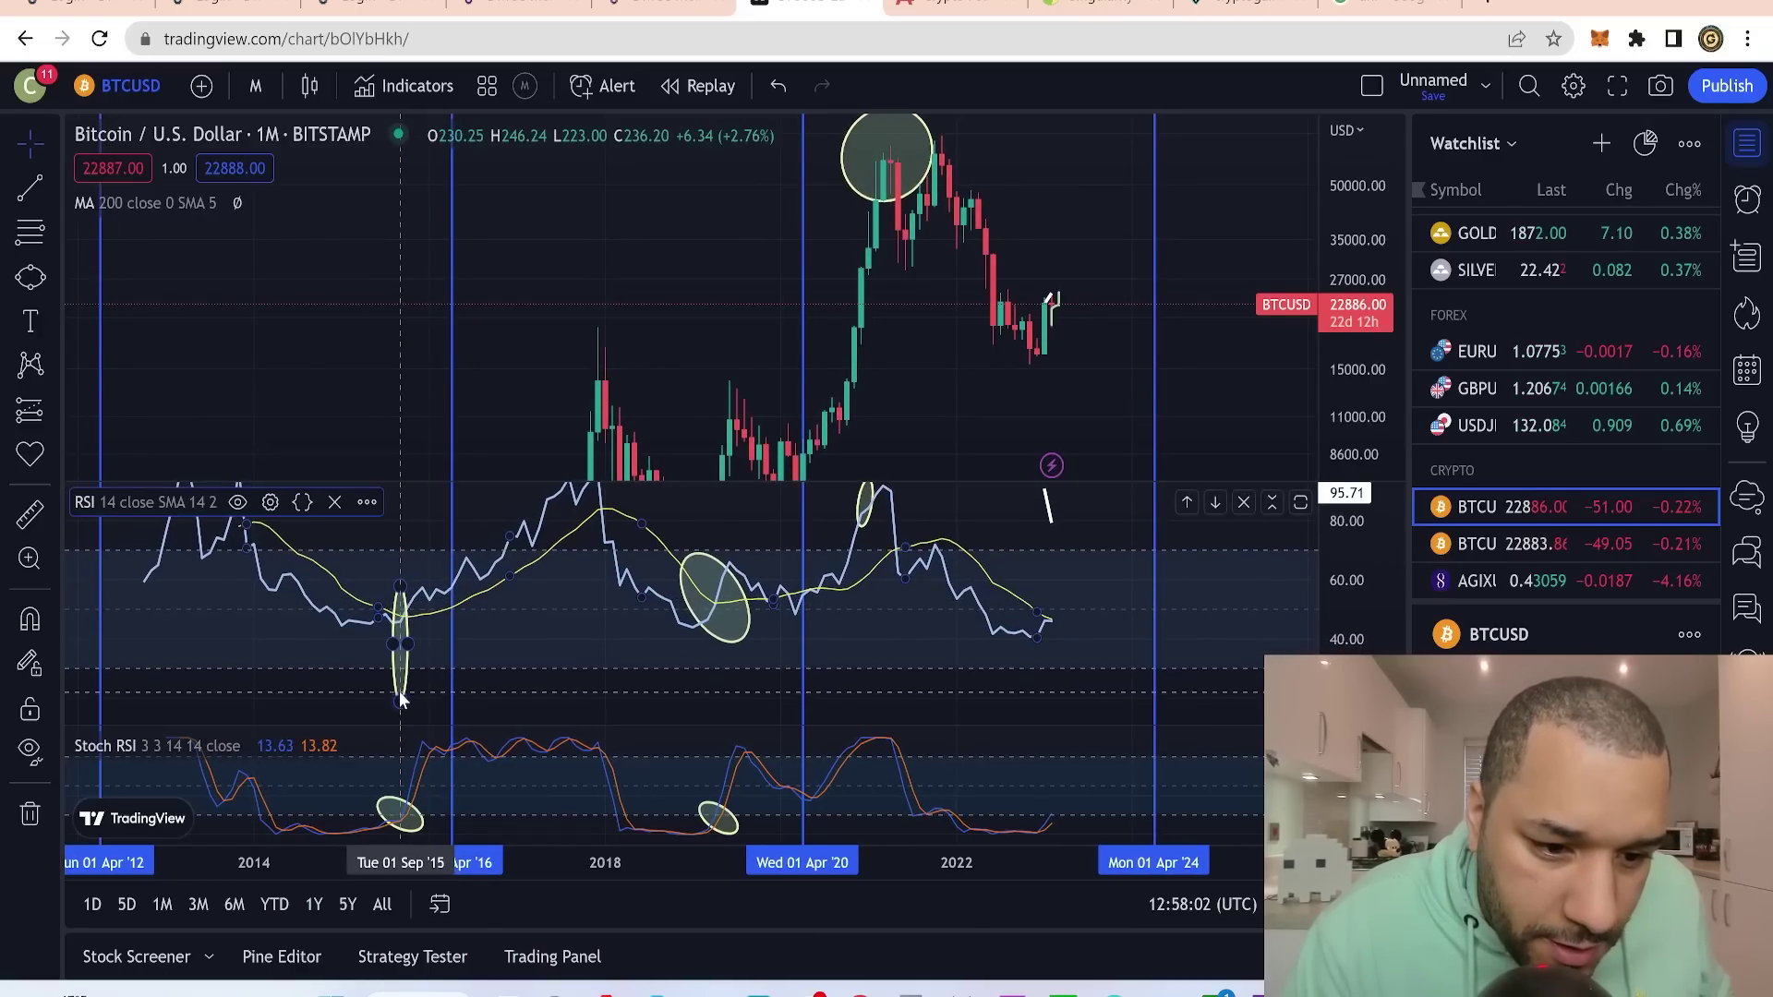
scroll(401, 698, "up", 1)
left_click_drag(400, 696, 401, 637)
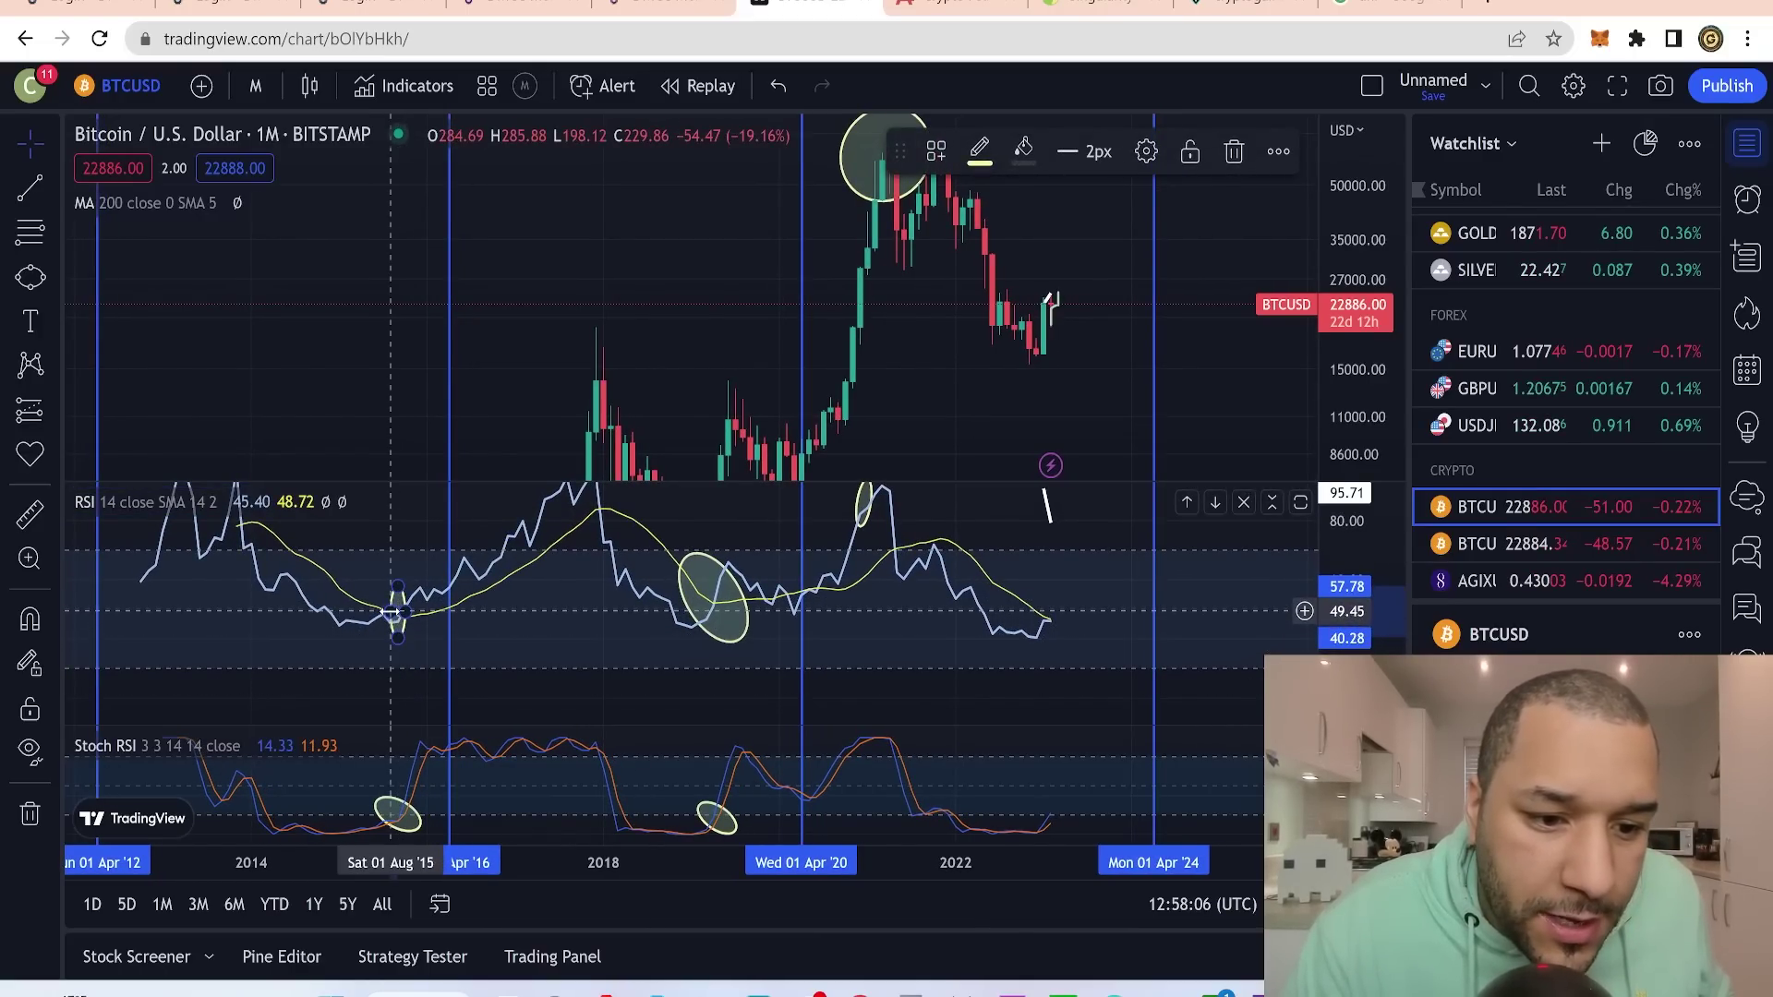
left_click_drag(593, 611, 1030, 599)
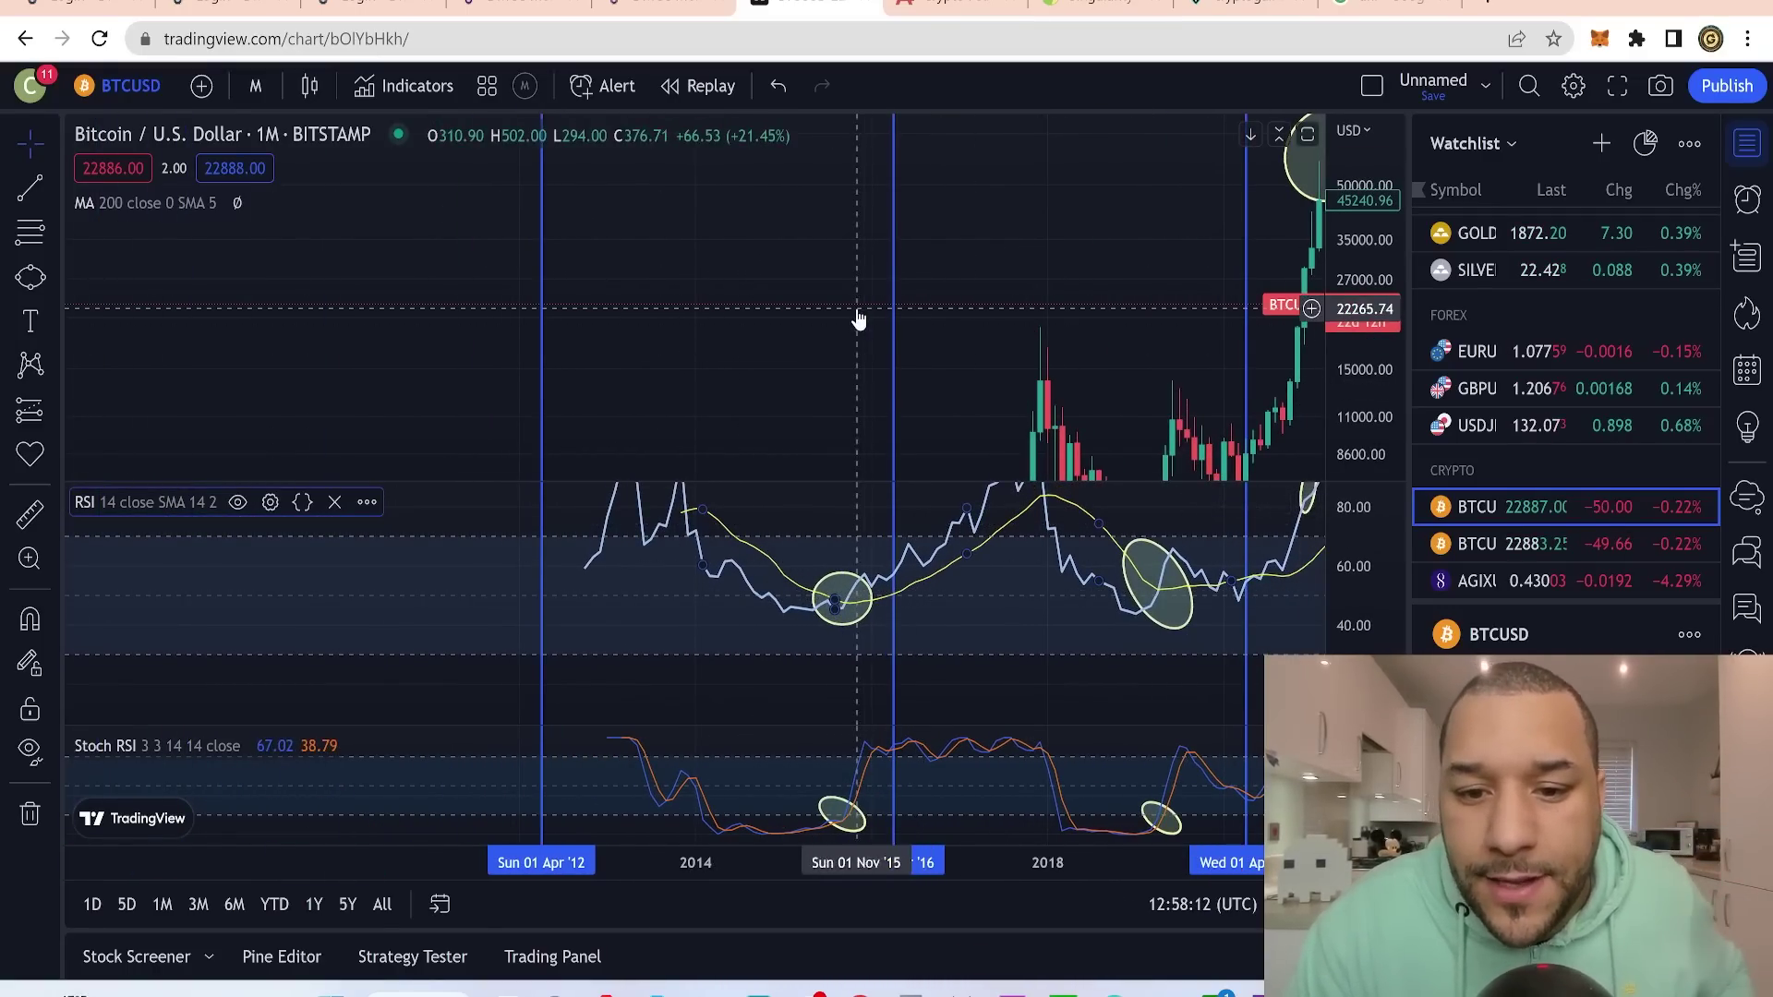
- Examine the monthly price moves following the circled RSI and Stoch RSI crossovers of 2015 and 2019
left_click_drag(1006, 305, 1047, 32)
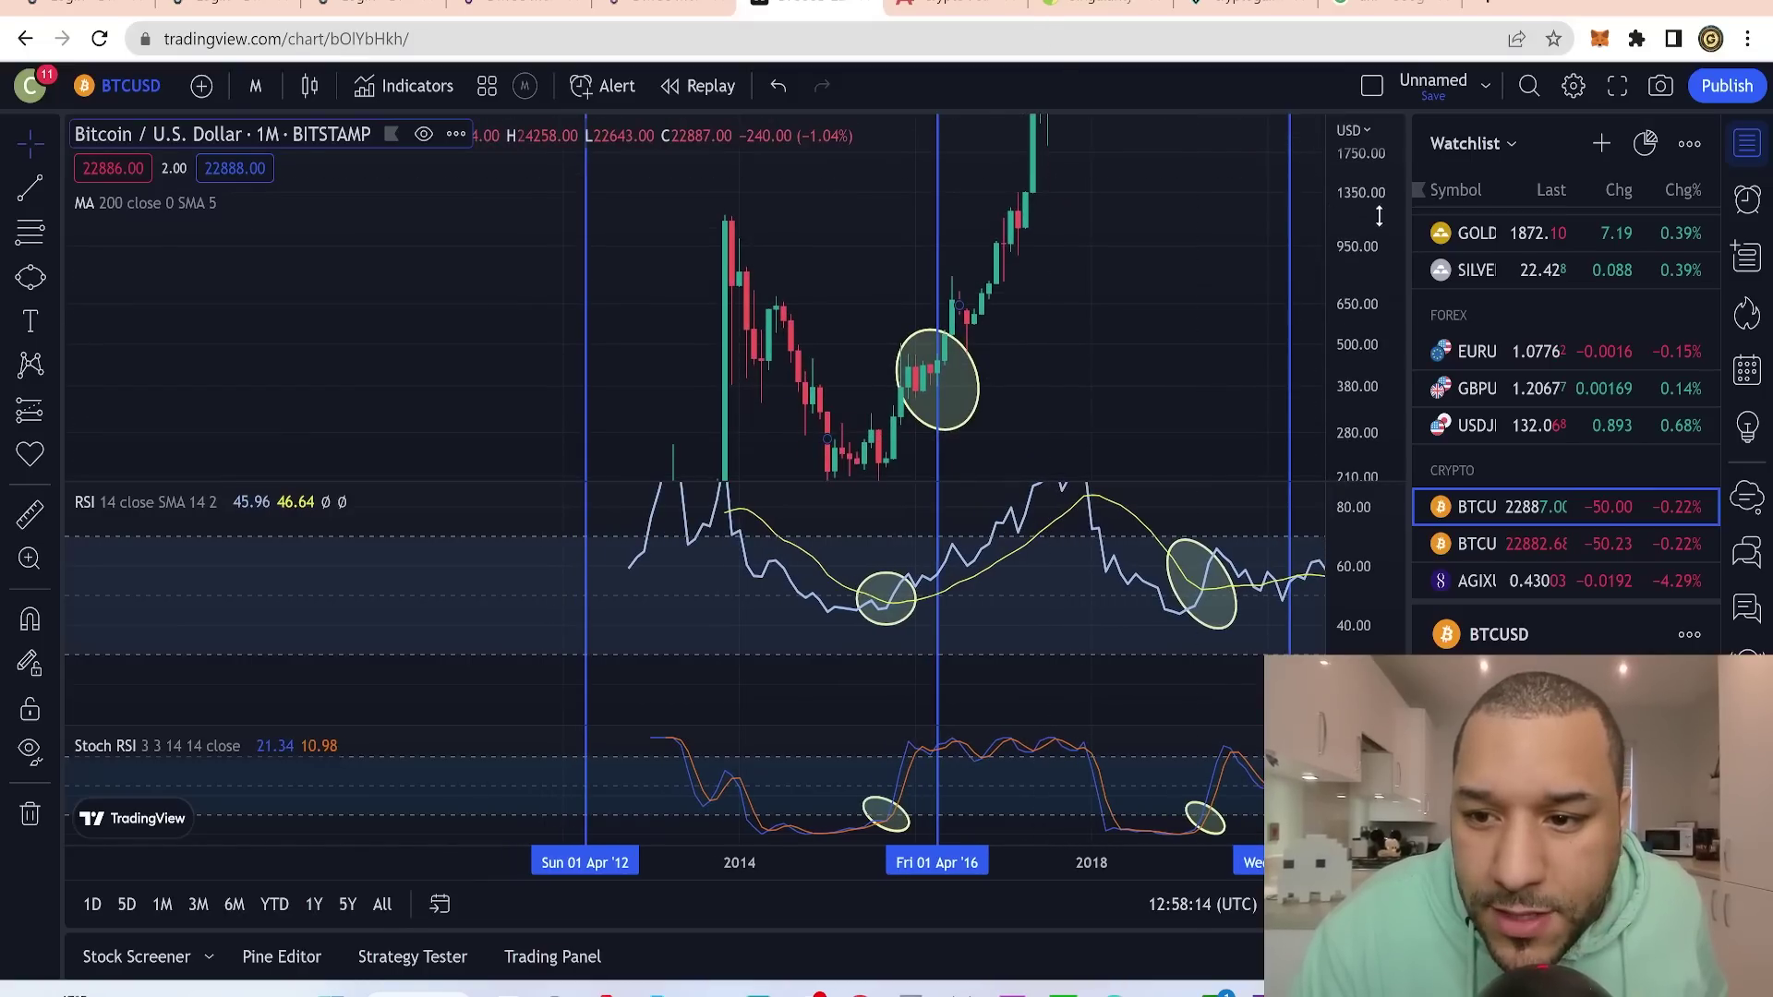
left_click_drag(1378, 215, 1378, 267)
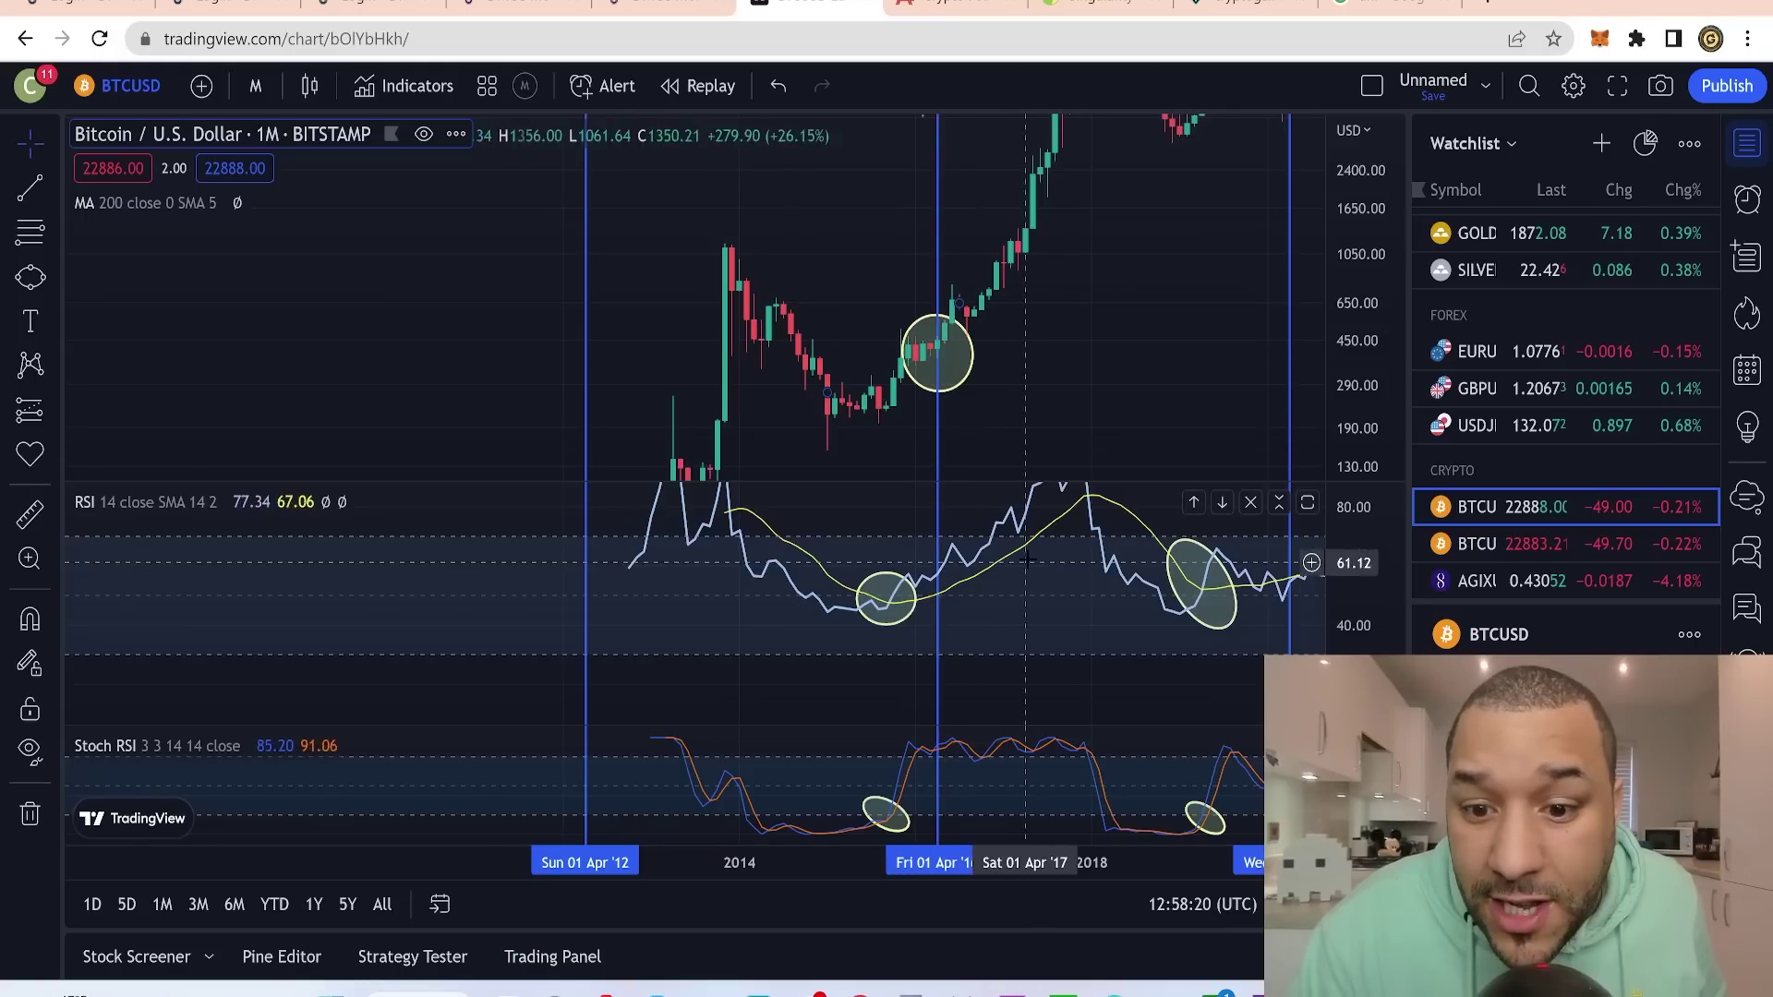
left_click_drag(1099, 379, 867, 479)
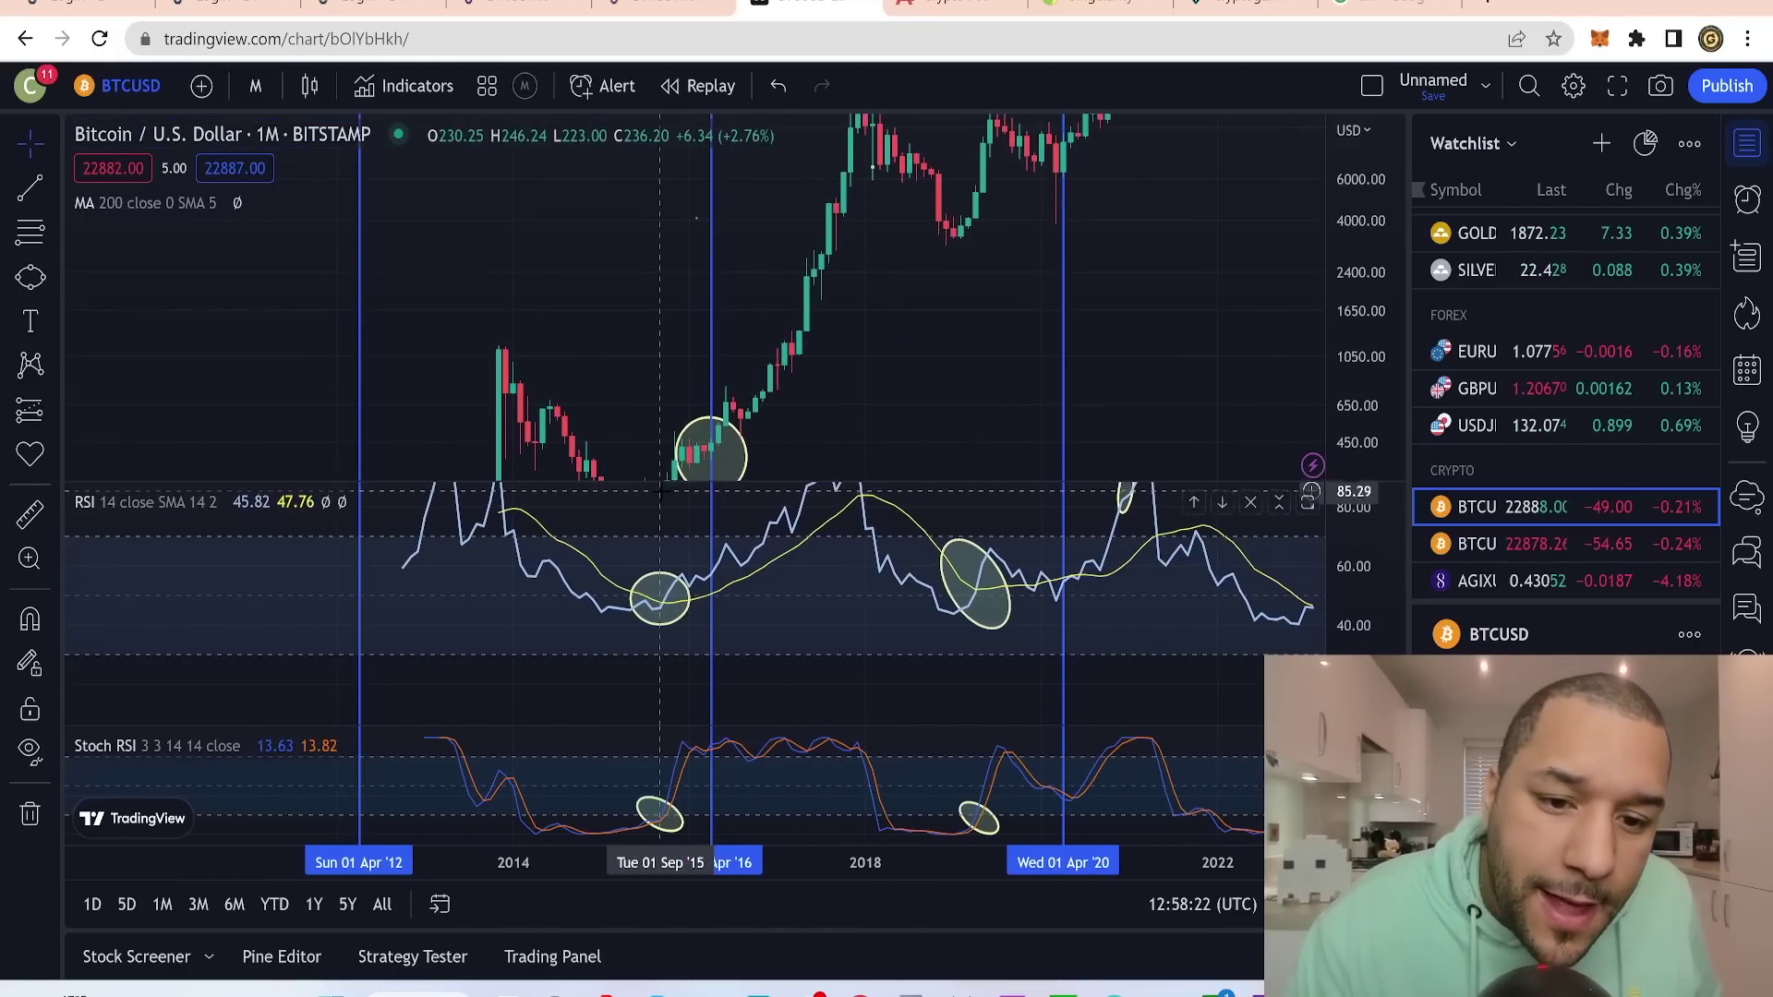
scroll(850, 224, "up", 8)
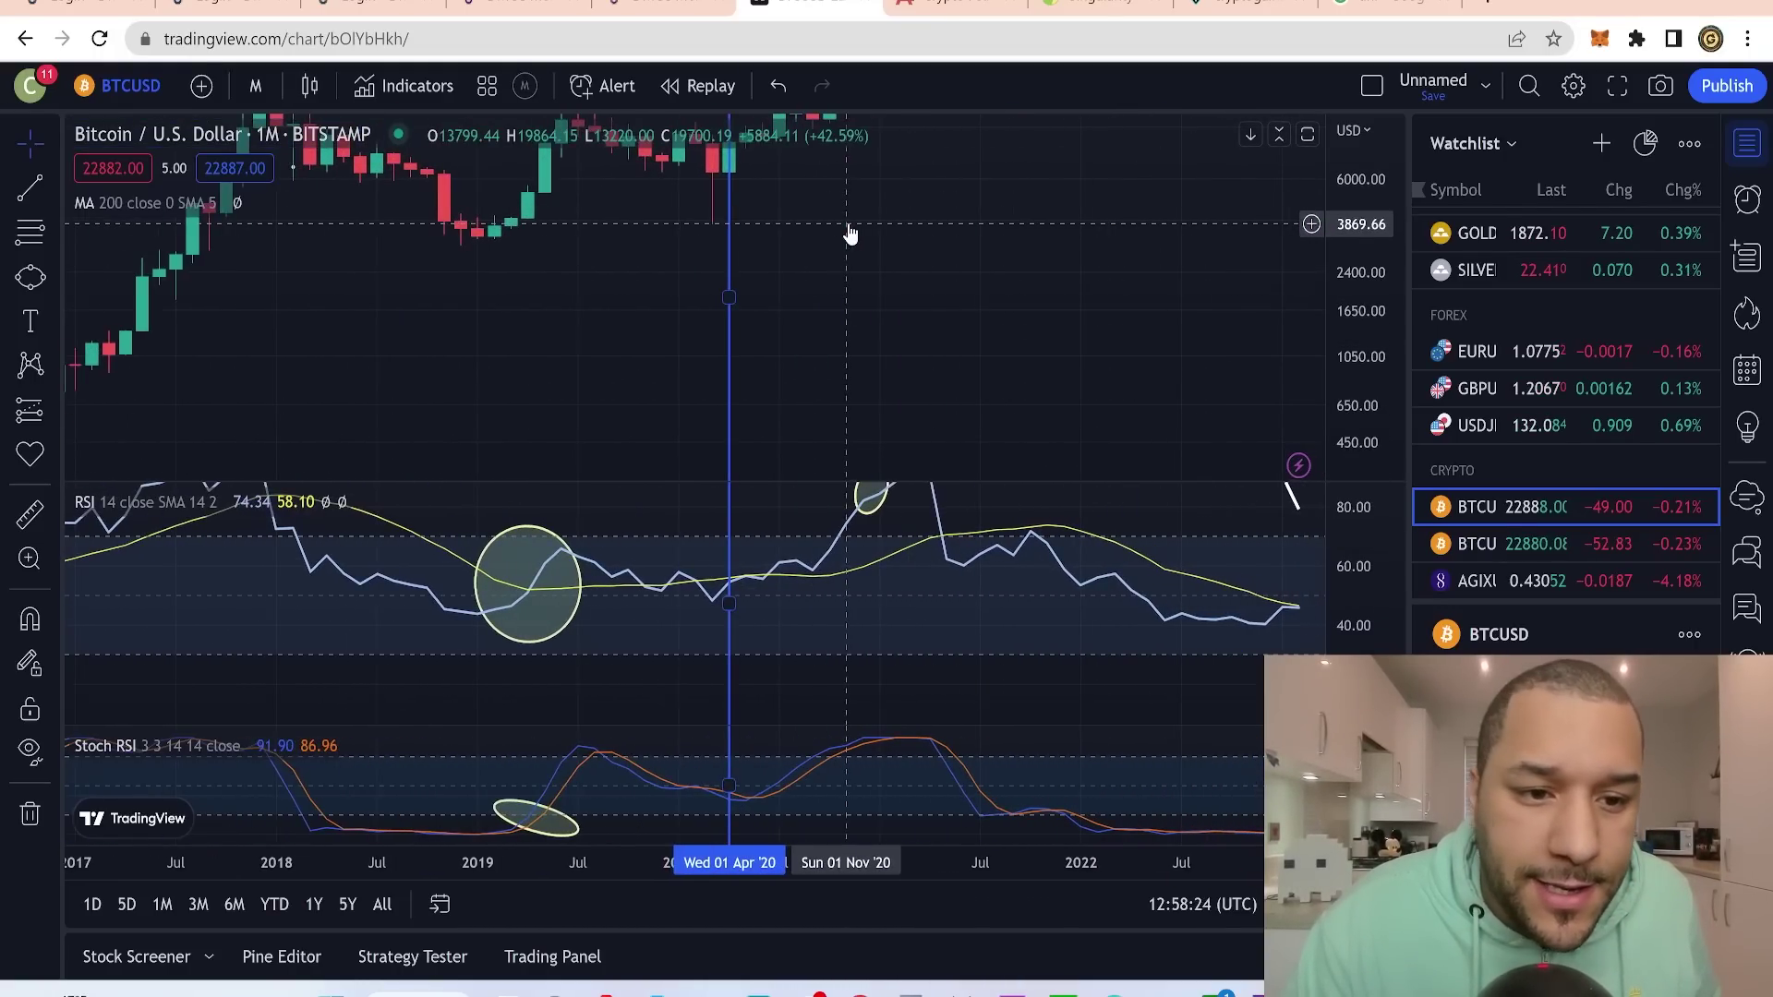
left_click_drag(590, 317, 975, 404)
scroll(745, 427, "down", 4)
scroll(745, 427, "down", 4)
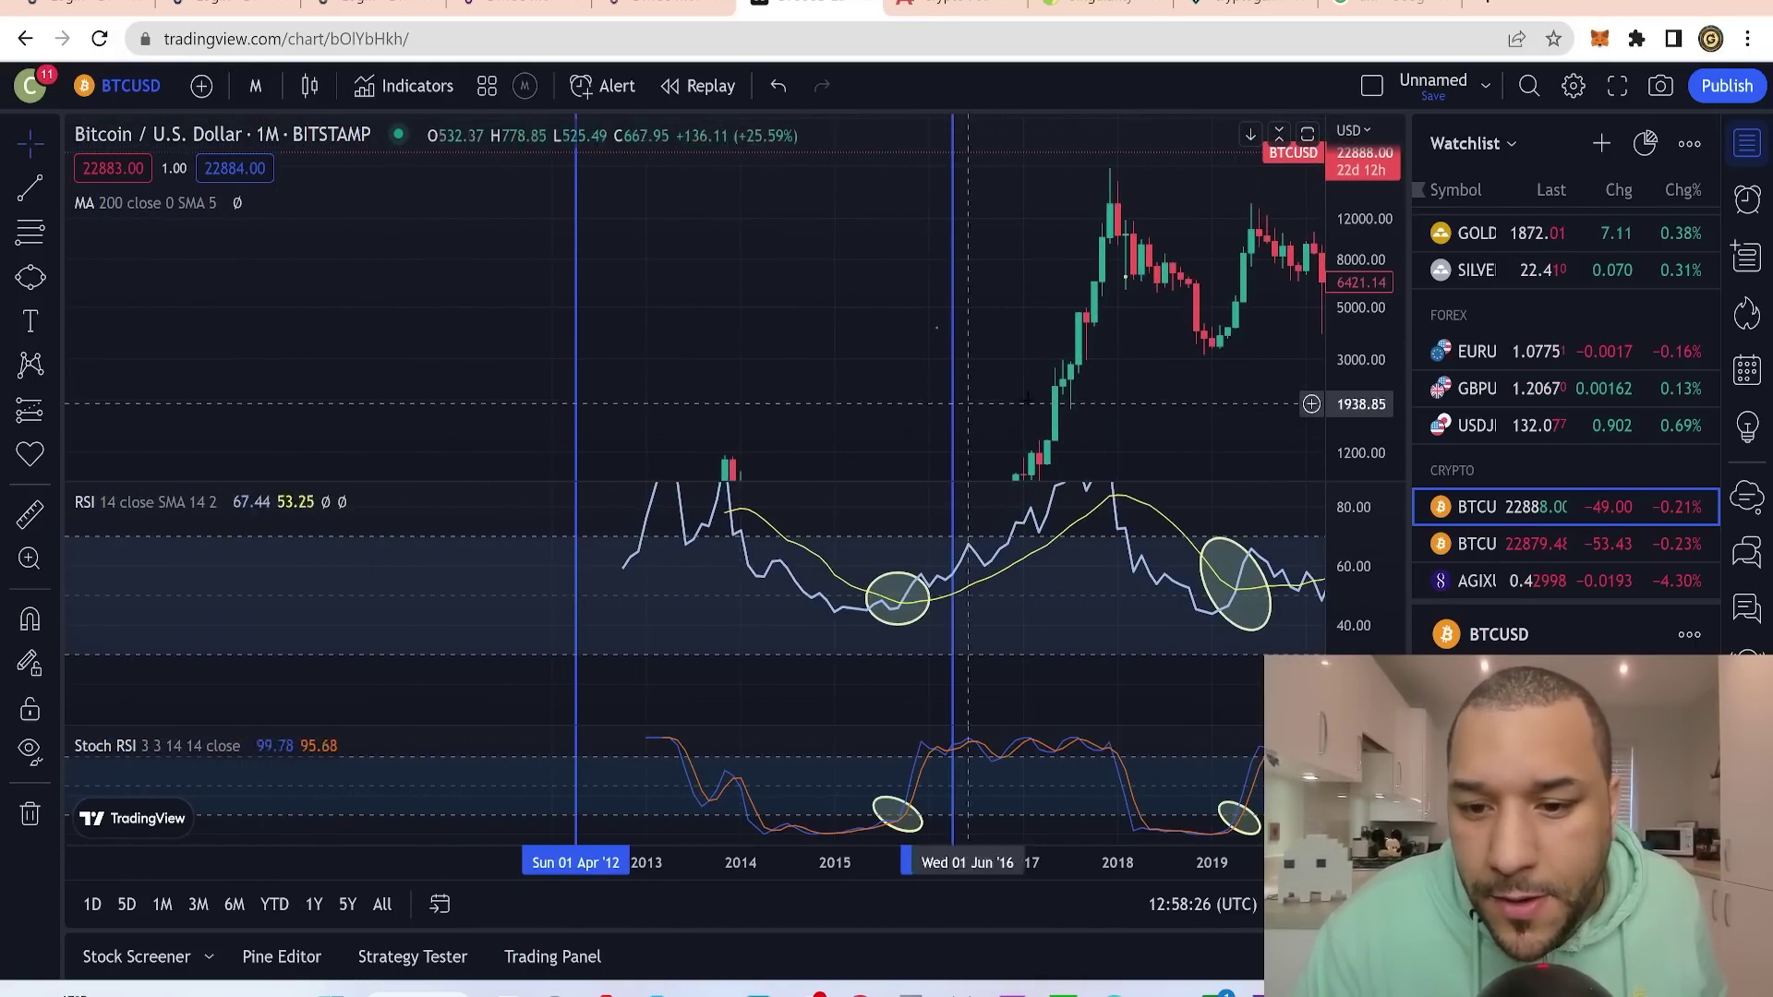
- Compare the RSI line's latest monthly crossover with its moving average around December 2022 with the circled 2019 crossover
left_click_drag(1104, 403, 545, 453)
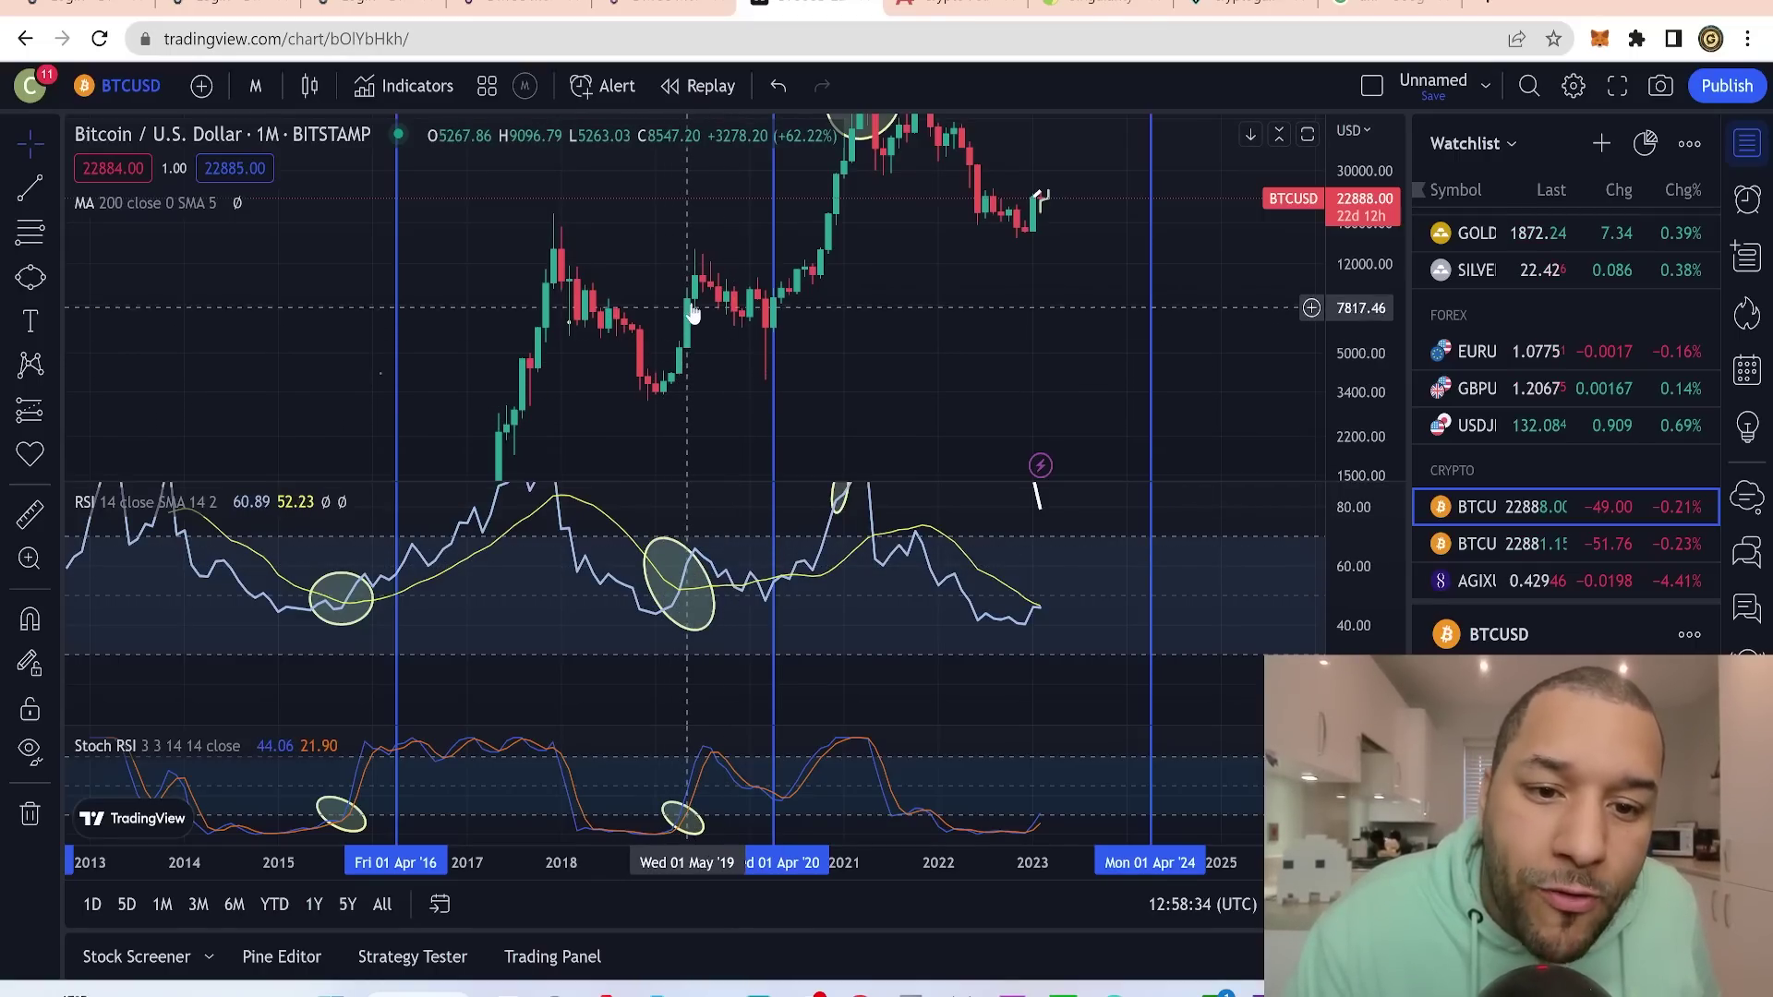
scroll(909, 365, "up", 5)
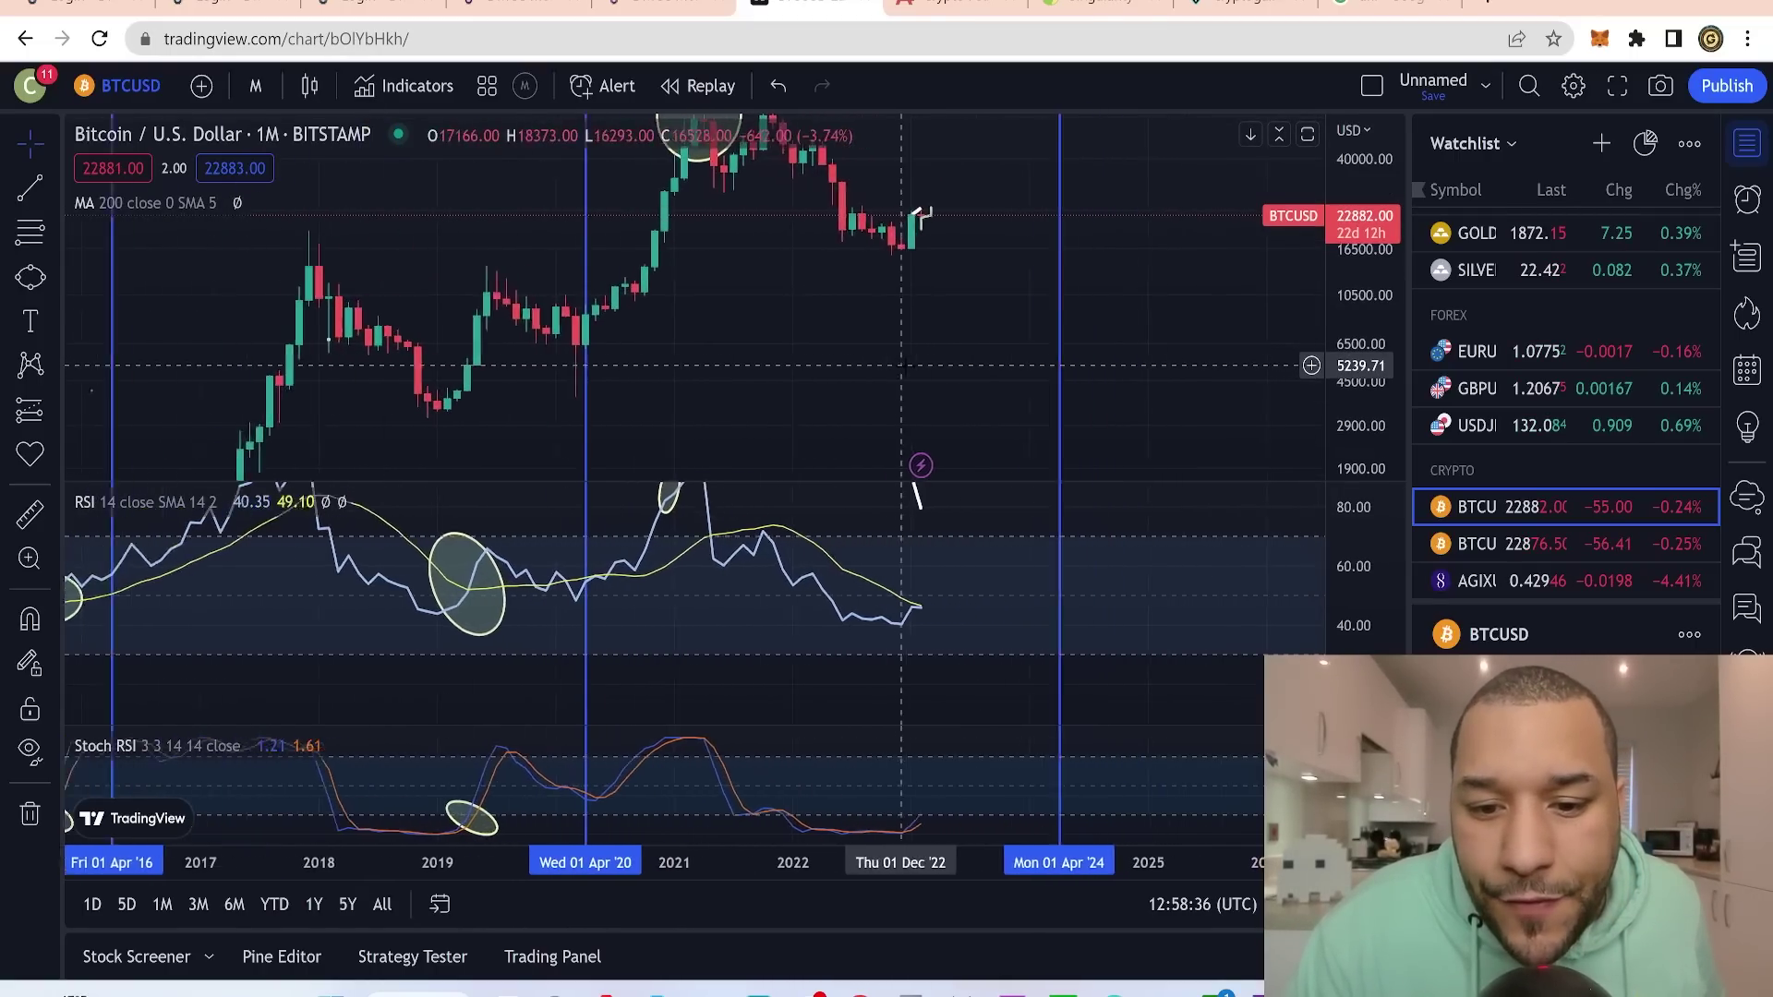
scroll(907, 366, "up", 1)
left_click_drag(831, 383, 872, 444)
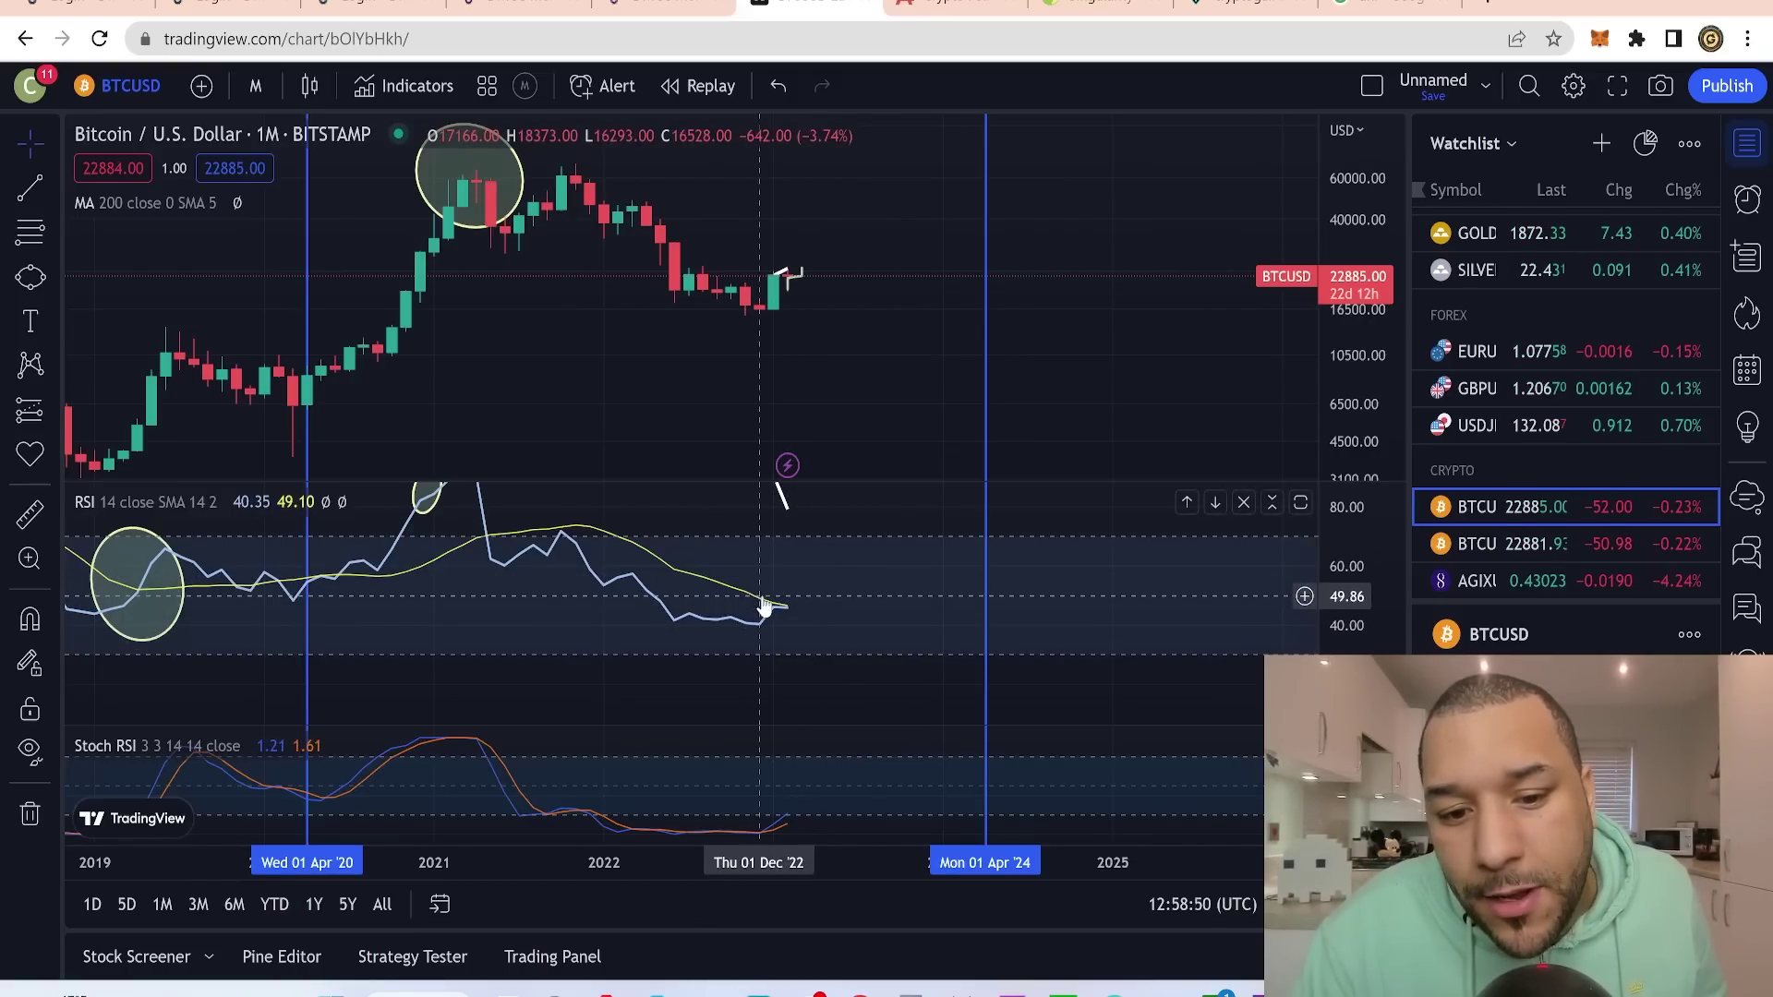
scroll(788, 613, "down", 3)
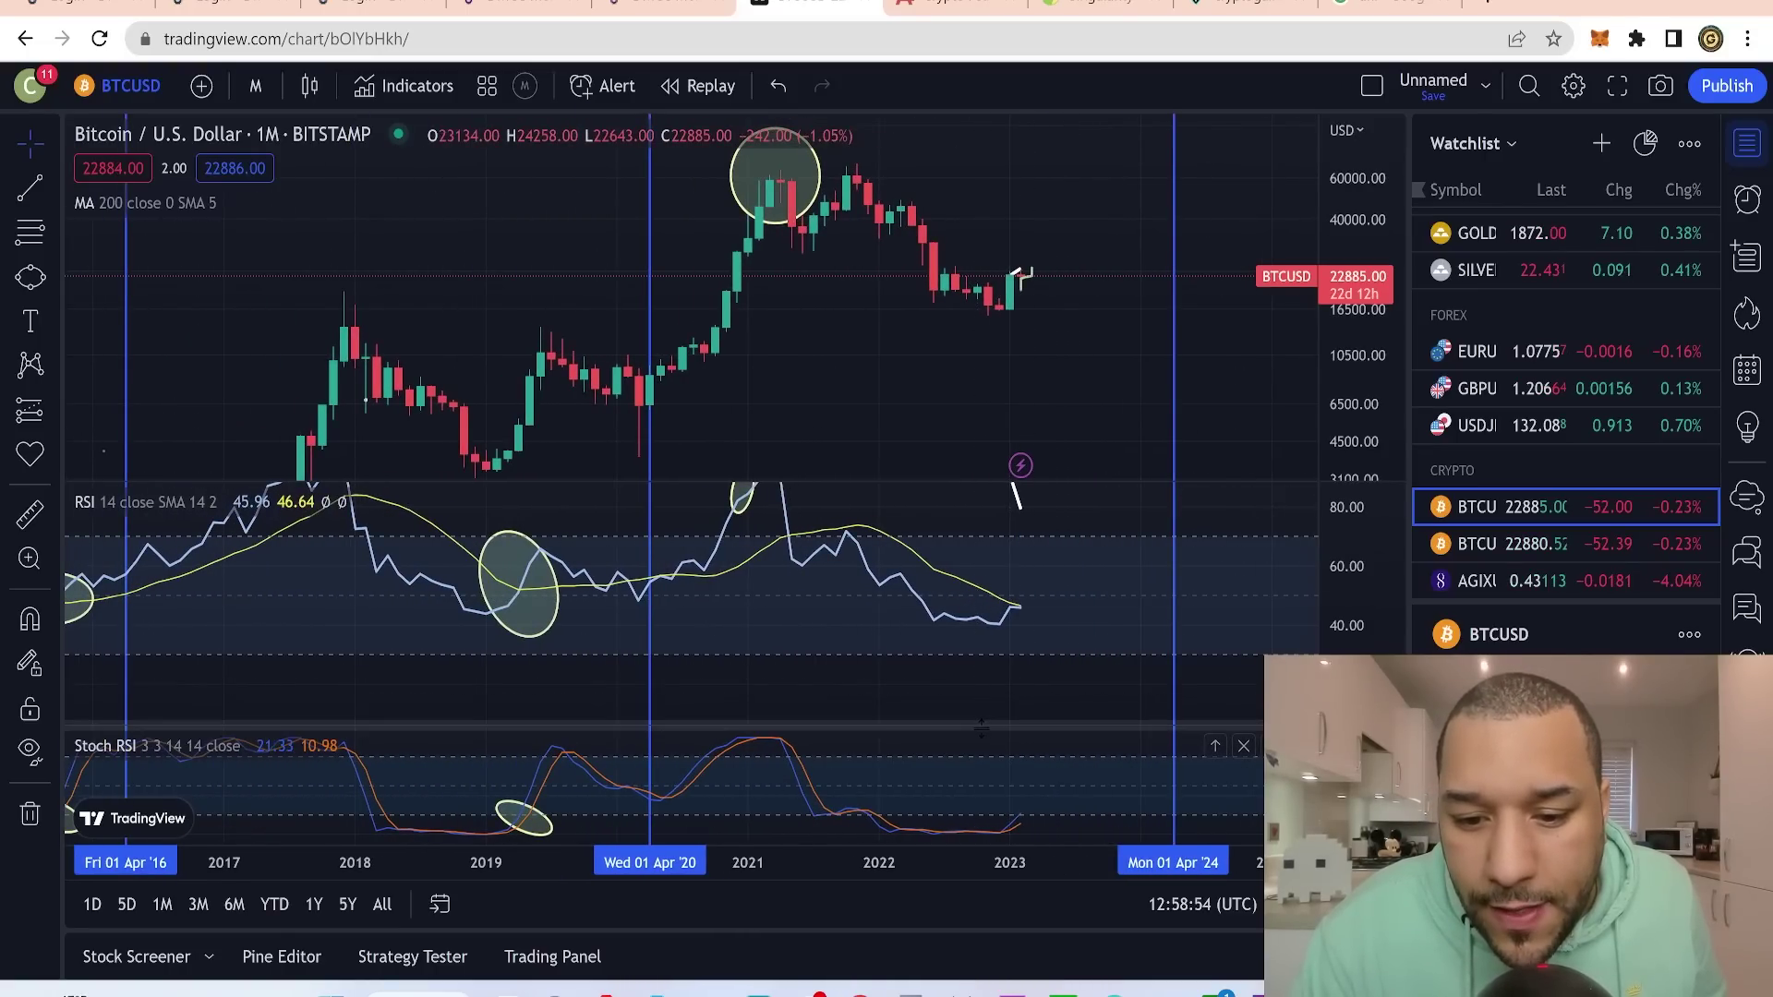
- Enlarge the Stoch RSI pane by shrinking the RSI pane, and compare monthly price around its circled 2015 and 2019 crossovers with early 2023
left_click_drag(981, 725, 974, 517)
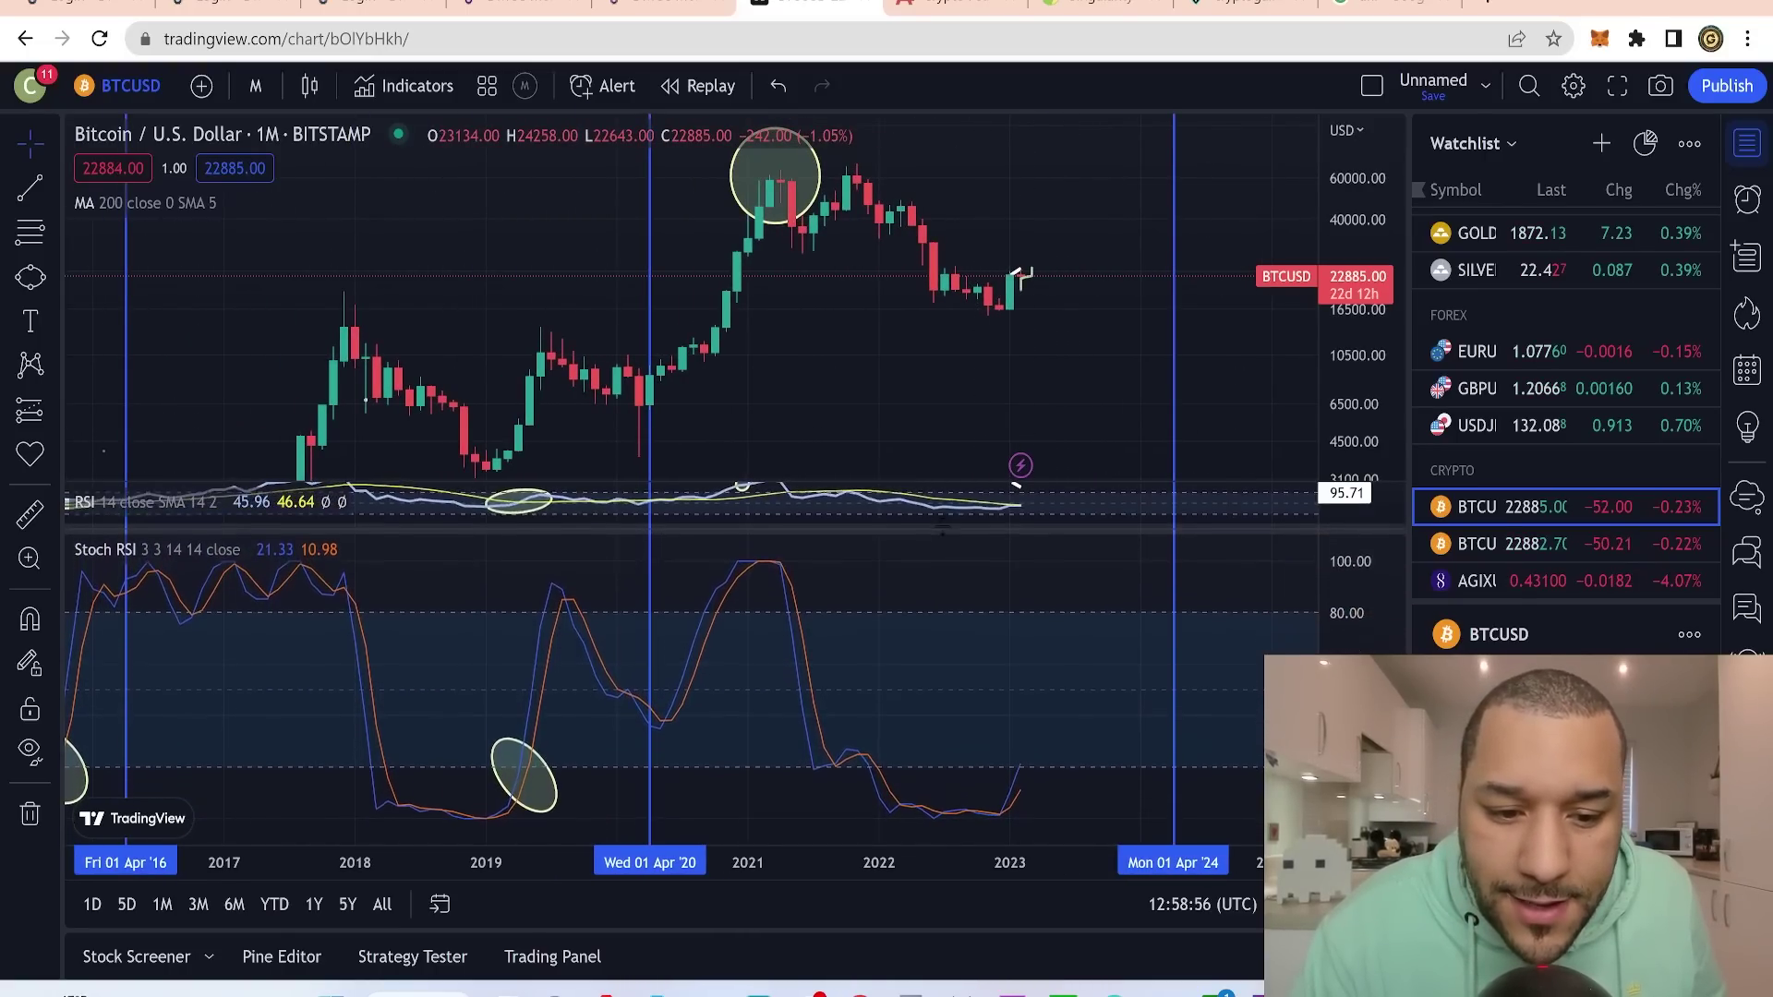
scroll(936, 639, "down", 5)
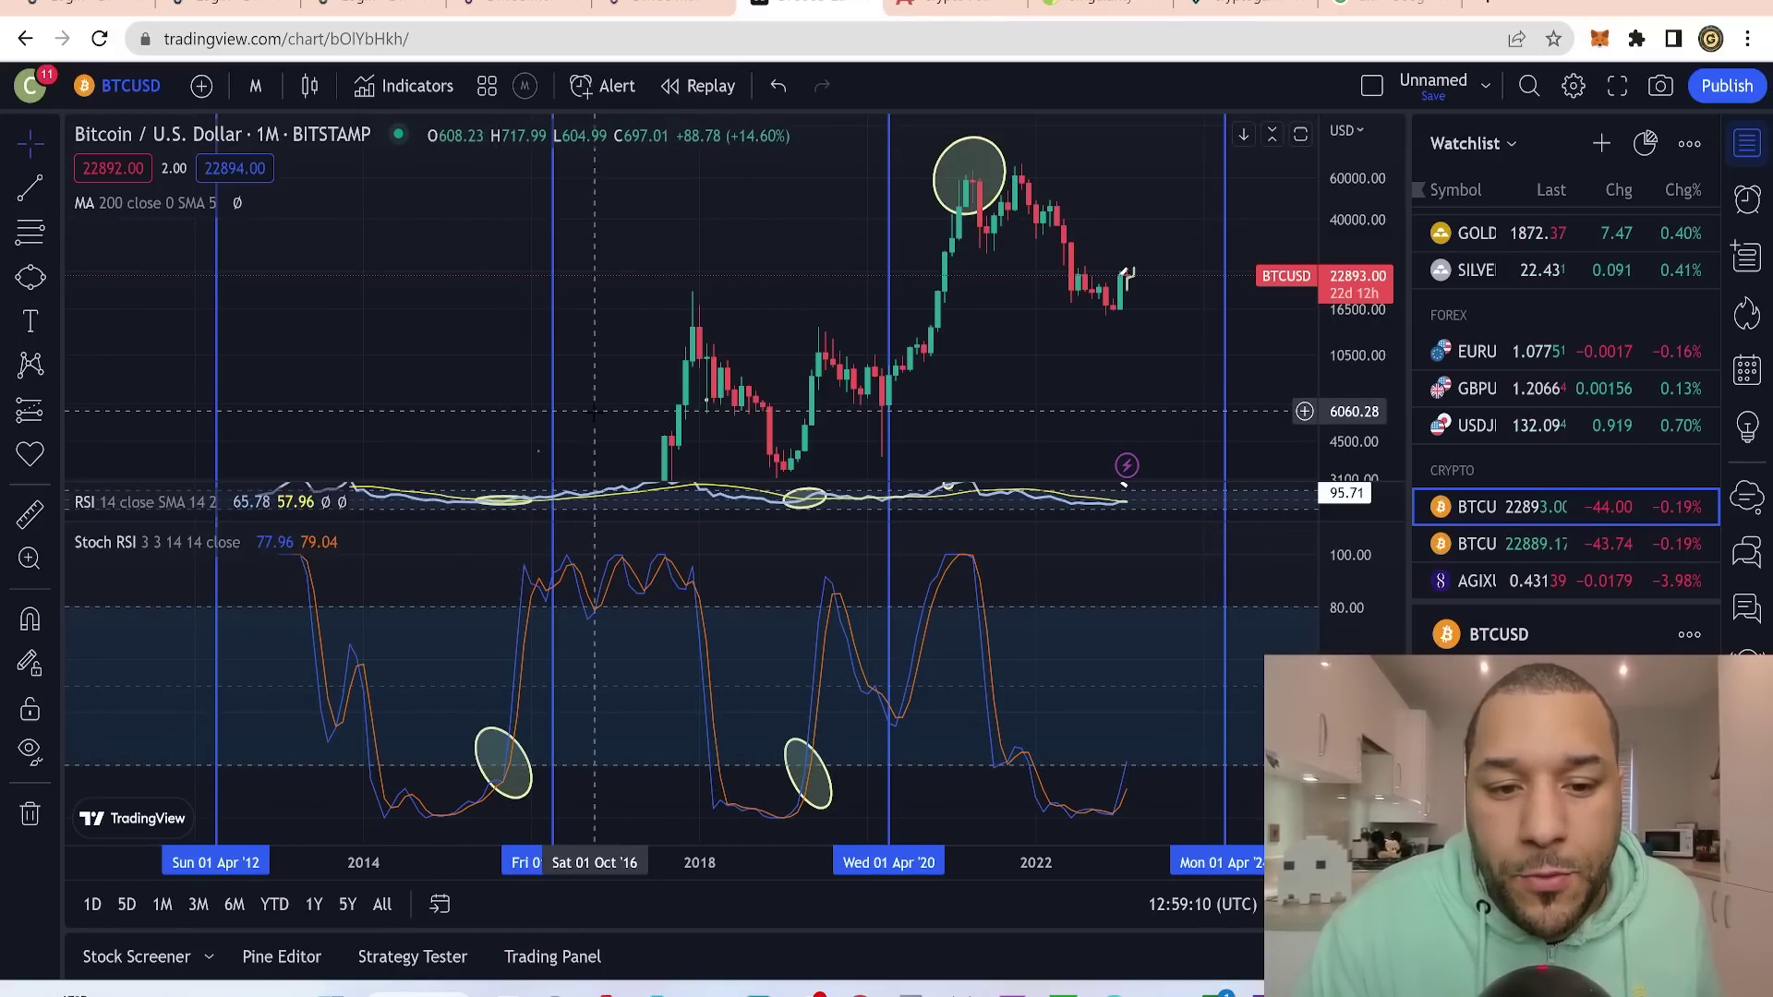
left_click_drag(554, 407, 558, 268)
left_click_drag(739, 402, 743, 185)
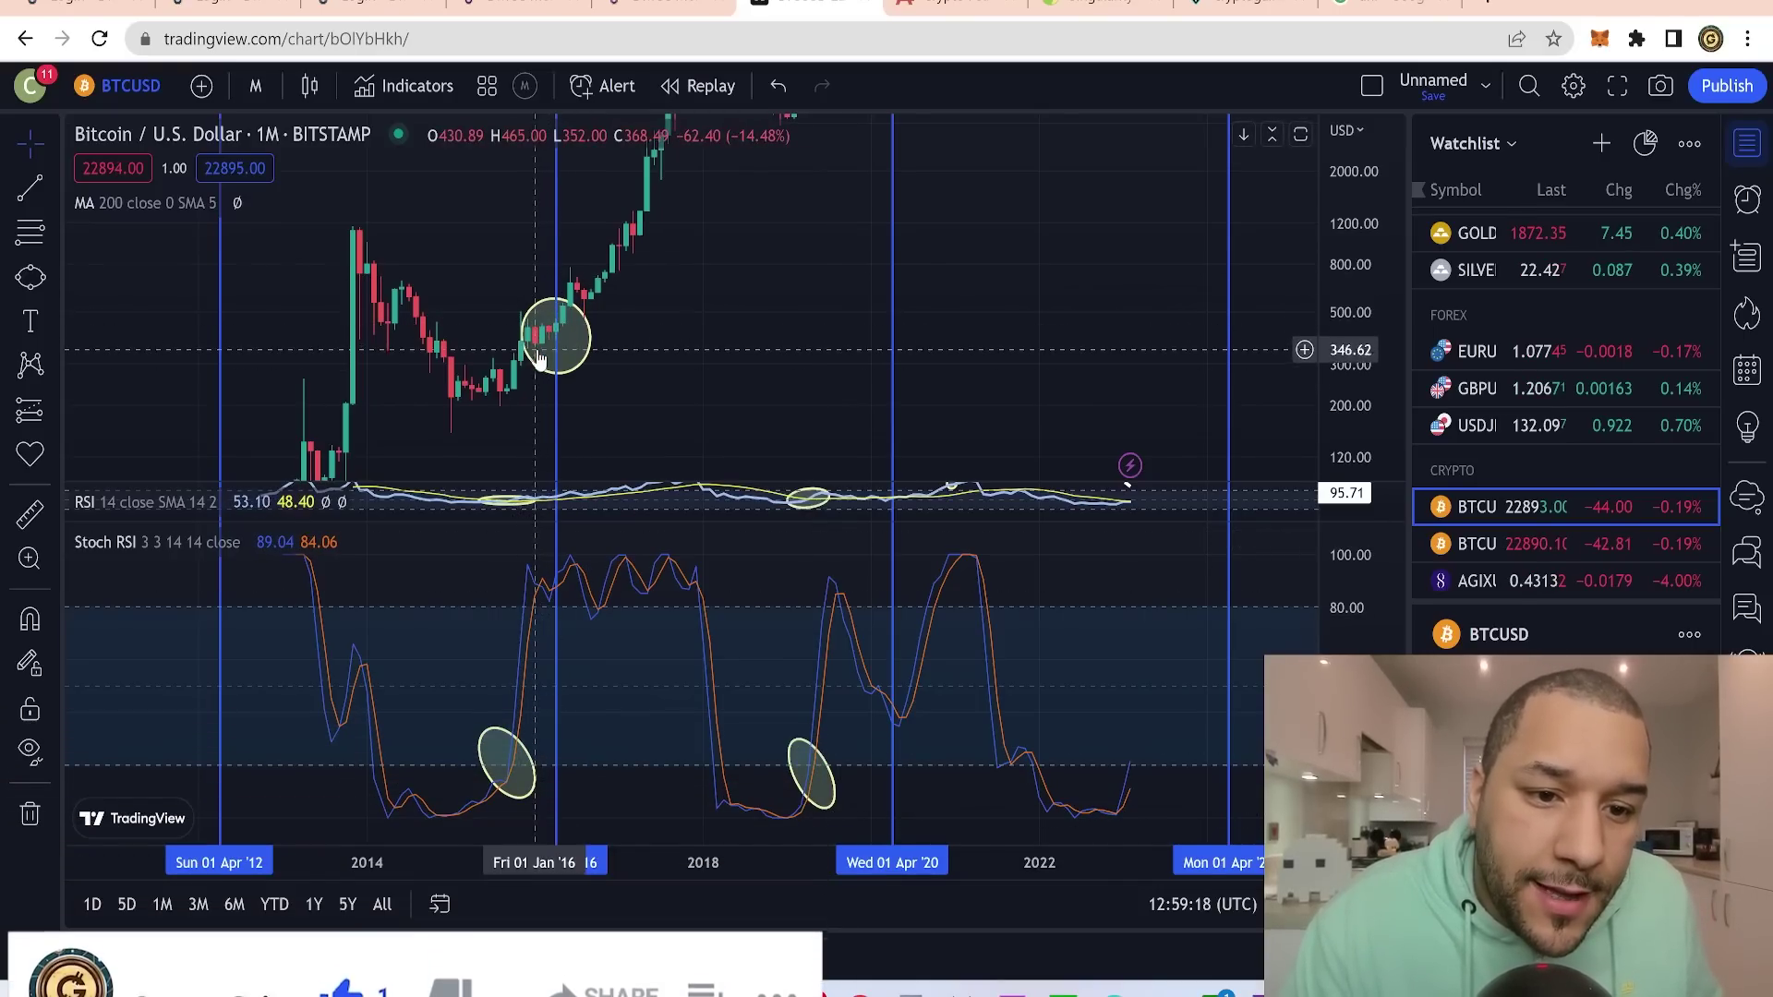
left_click_drag(744, 302, 505, 429)
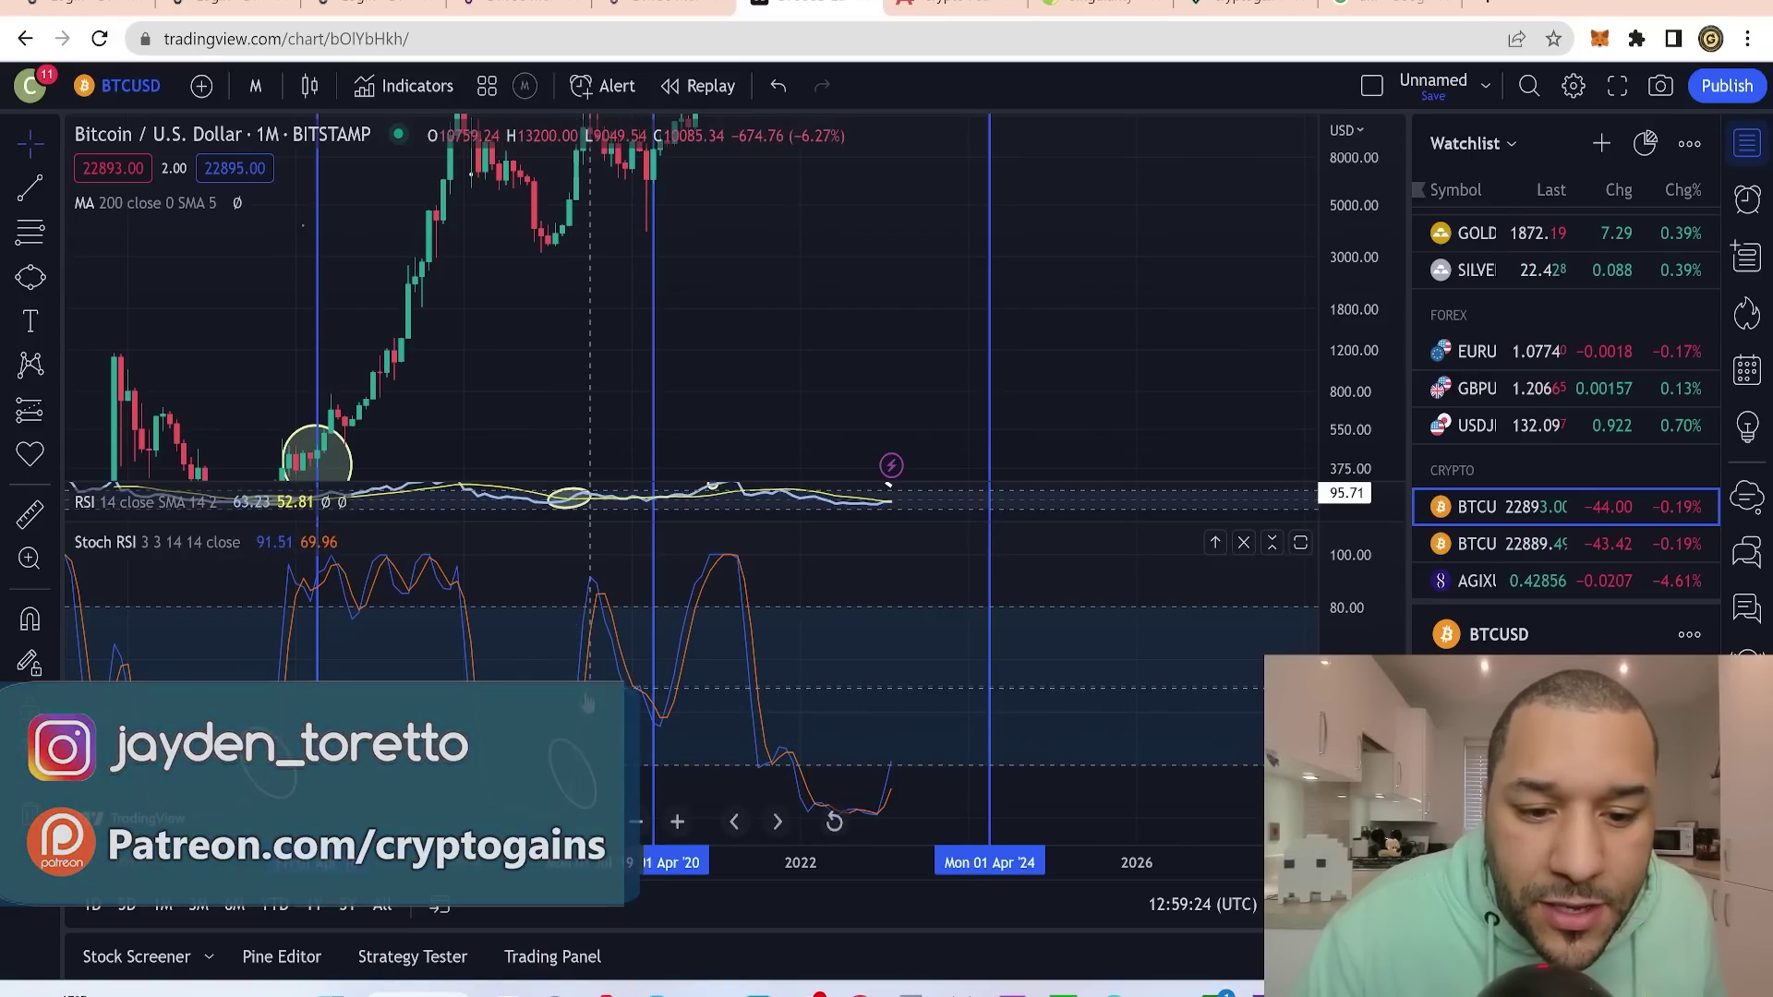
left_click_drag(576, 364, 612, 459)
scroll(589, 397, "up", 3)
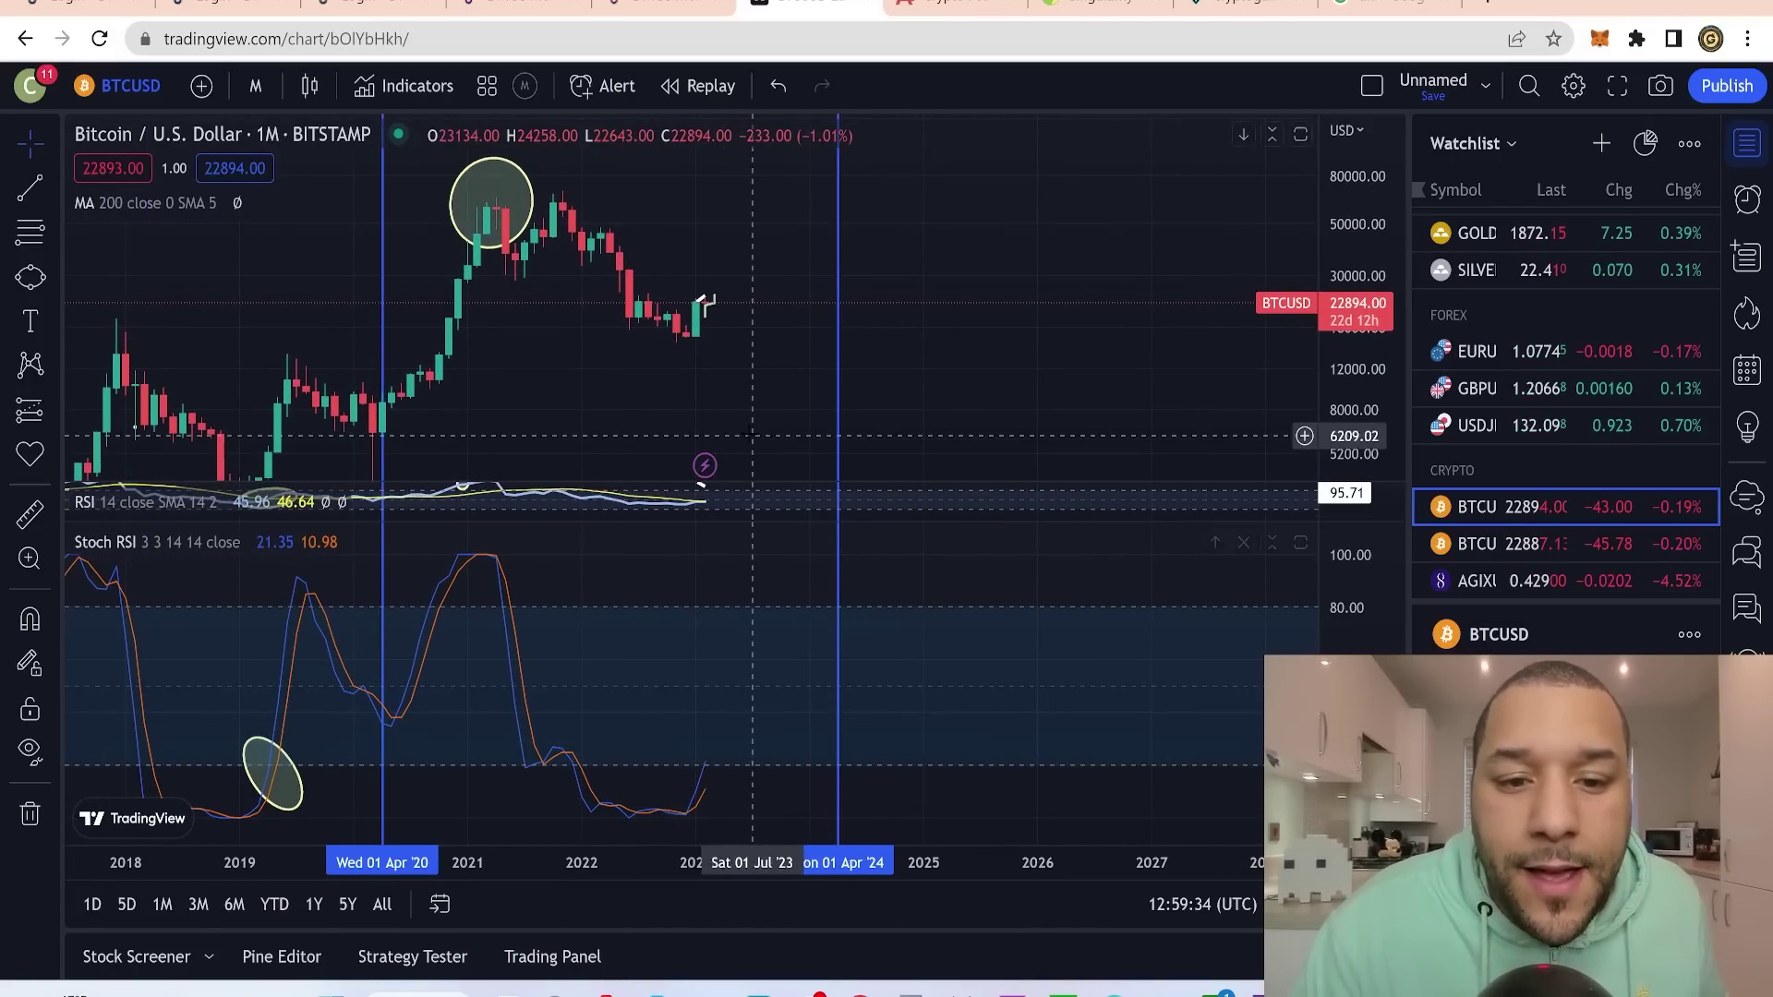
- Compress the price axis and widen the time range to examine the monthly Bitcoin cycles from 2014 onward
left_click_drag(743, 444, 730, 490)
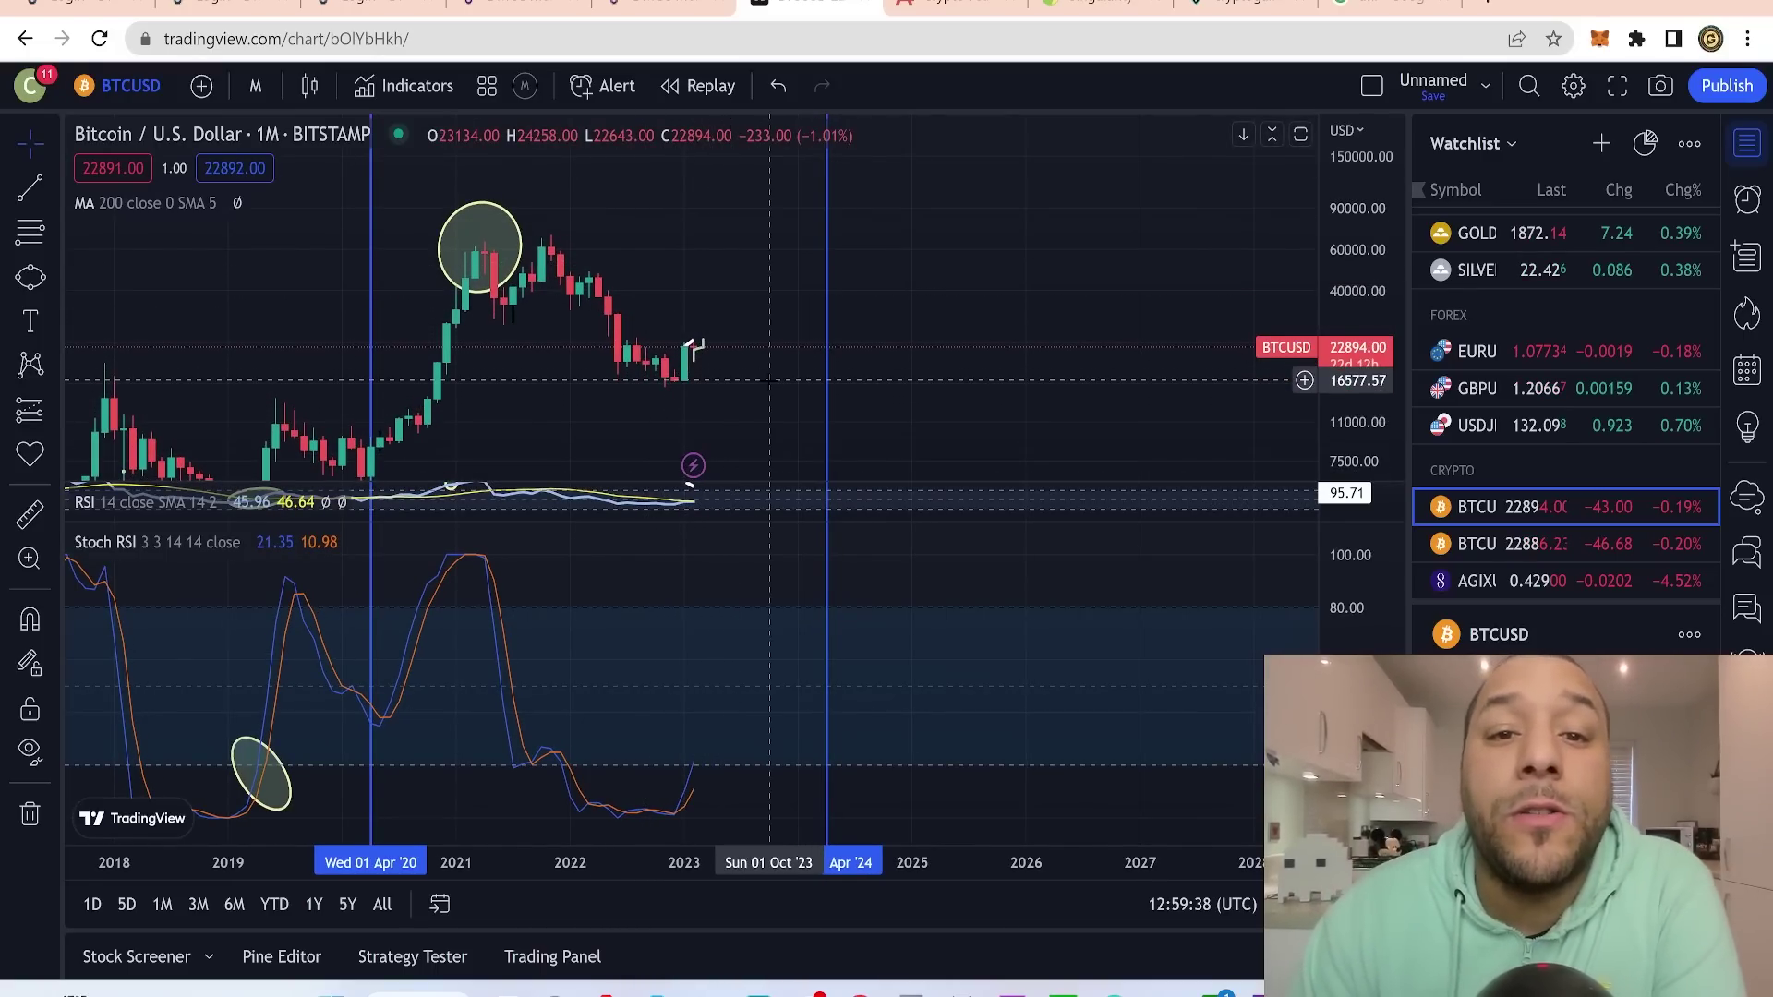
left_click_drag(1375, 205, 1371, 314)
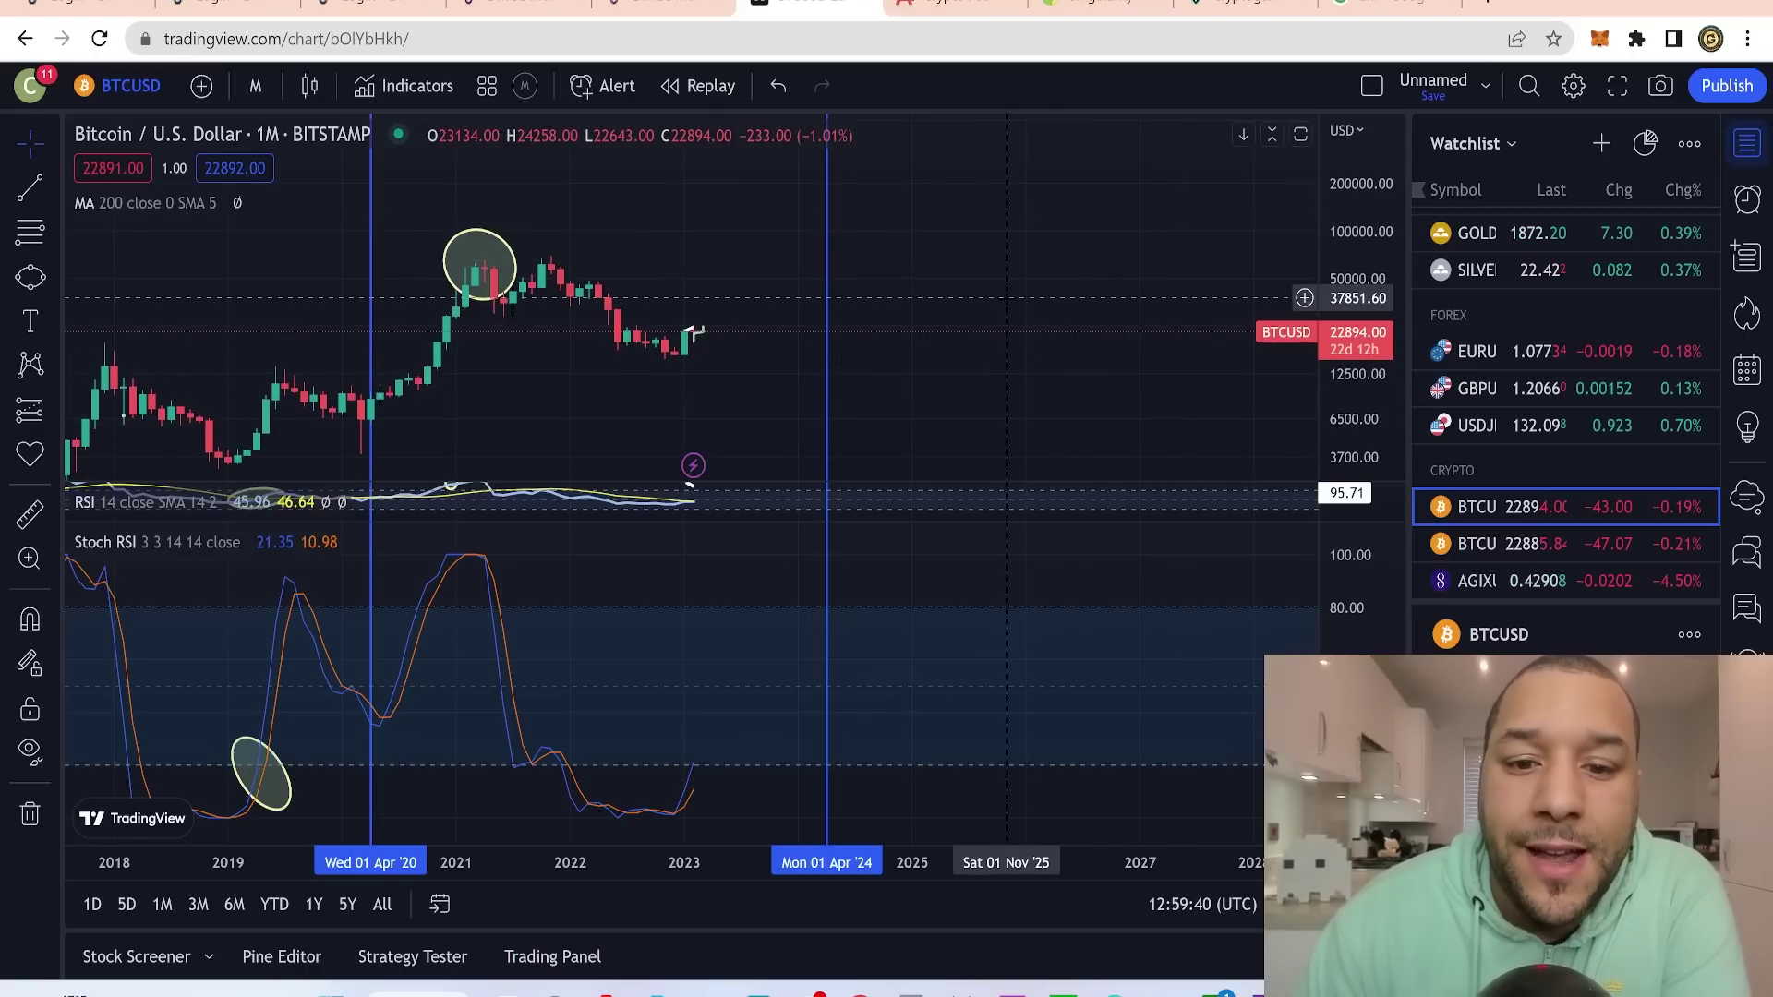
scroll(1006, 298, "down", 3)
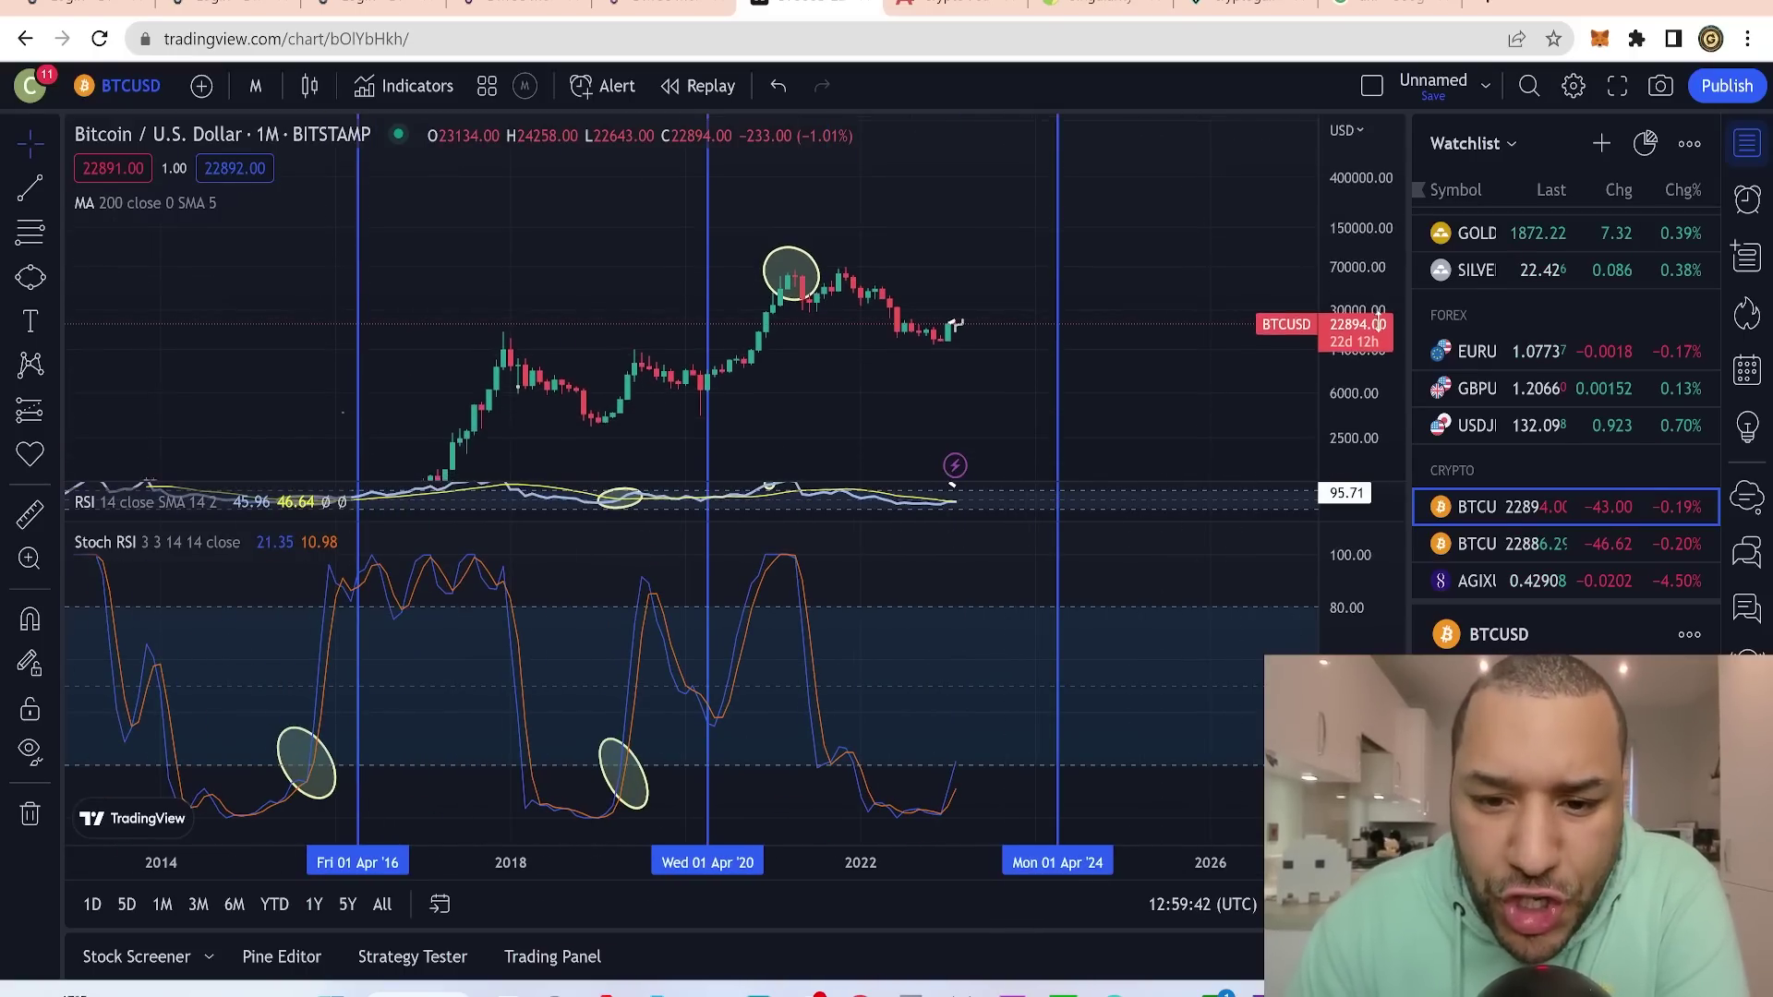
scroll(1099, 290, "down", 2)
scroll(1098, 291, "down", 1)
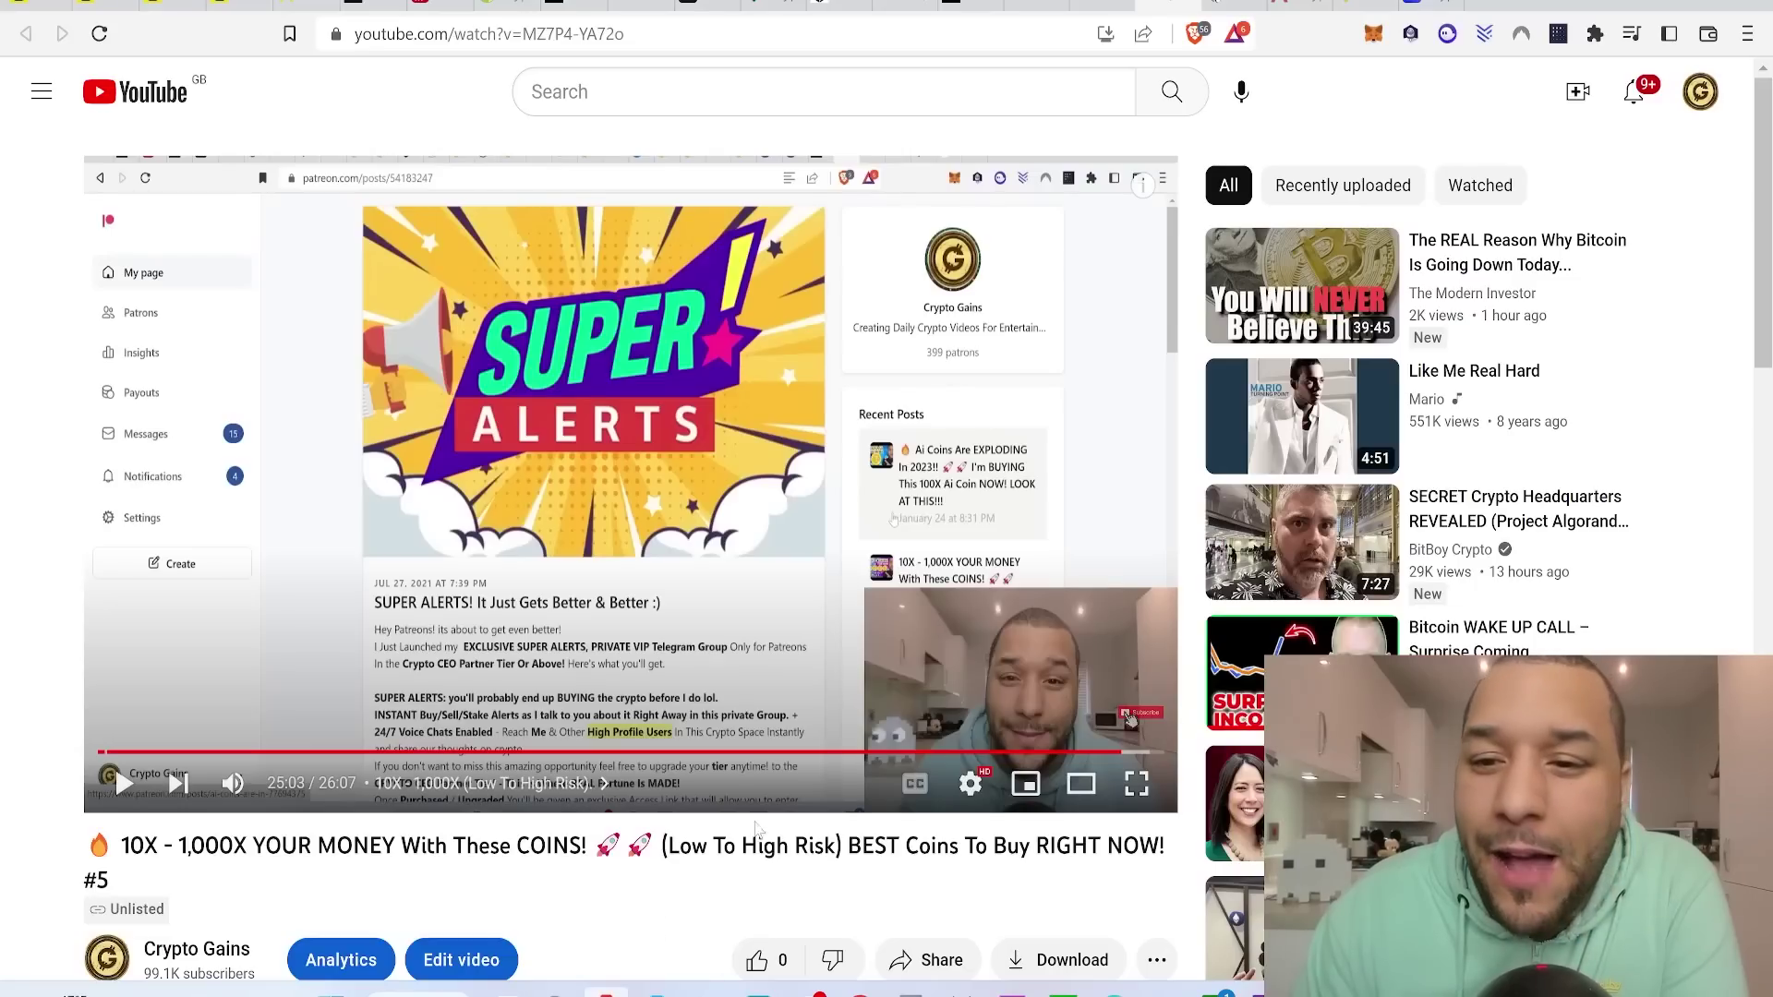
- Open the Crypto Gains public Patreon page in a new tab and review the membership levels down to Crypto EXCLUSIVE VIP Partner
left_click(1497, 2)
type("fan")
key("Return")
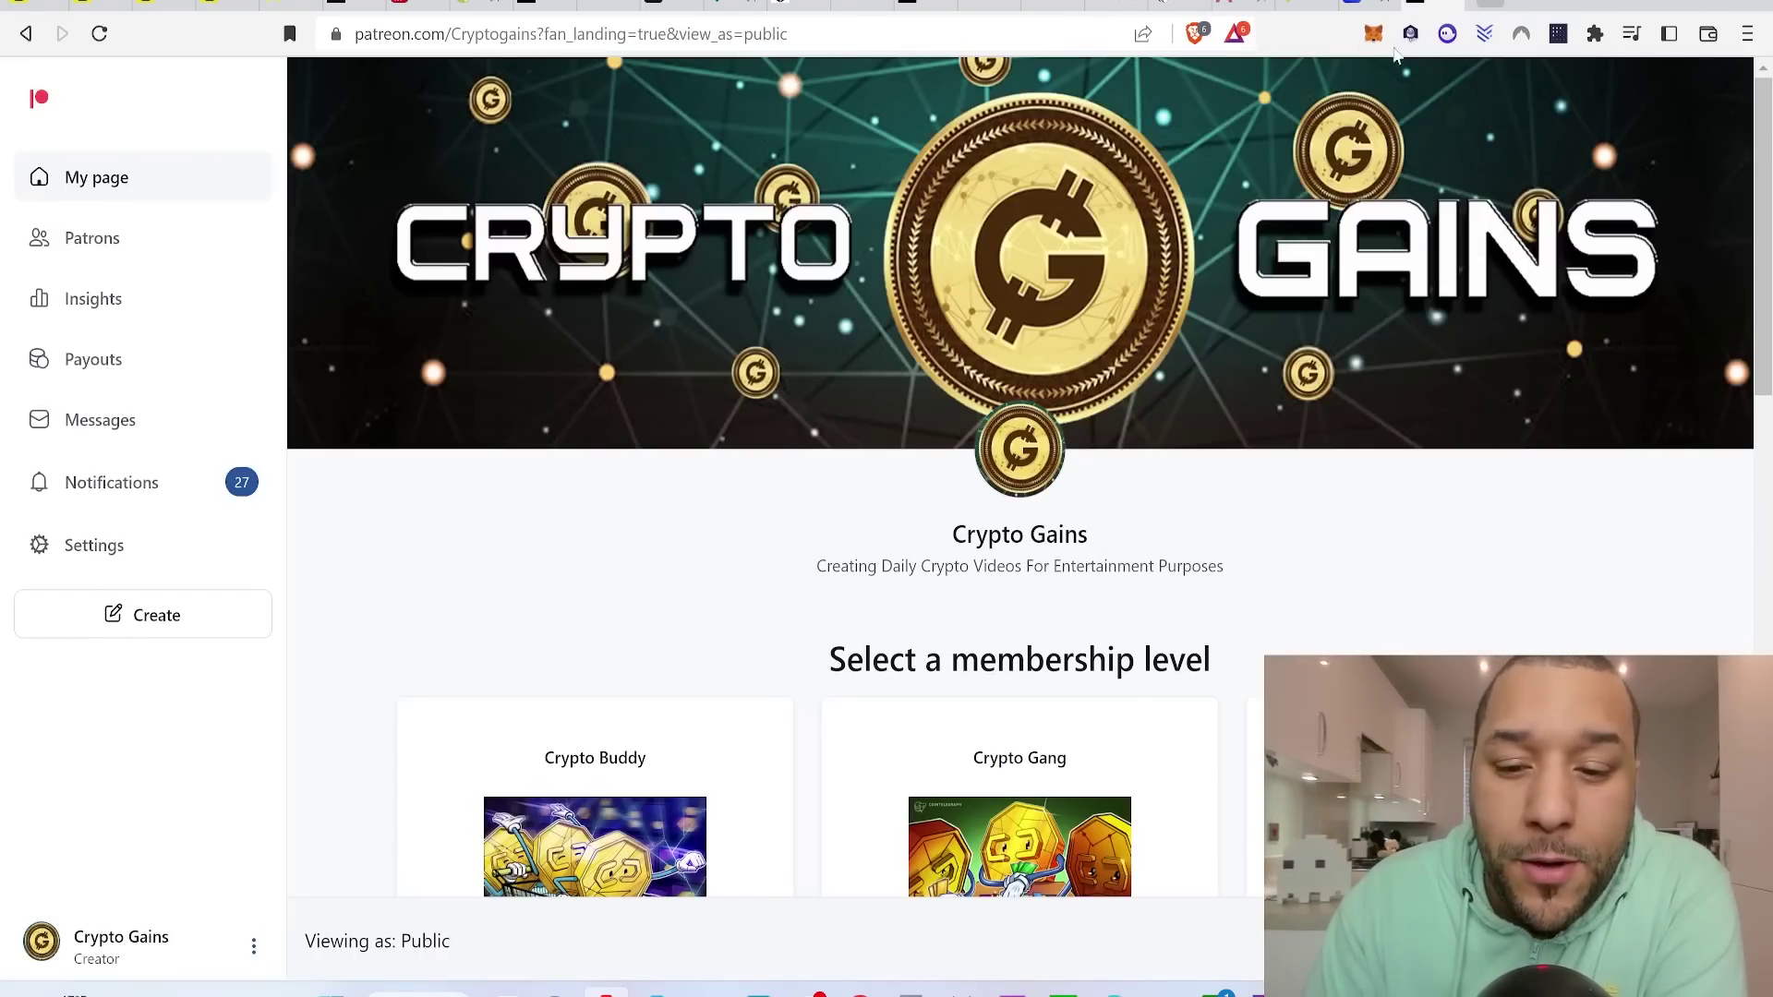
scroll(1253, 399, "down", 9)
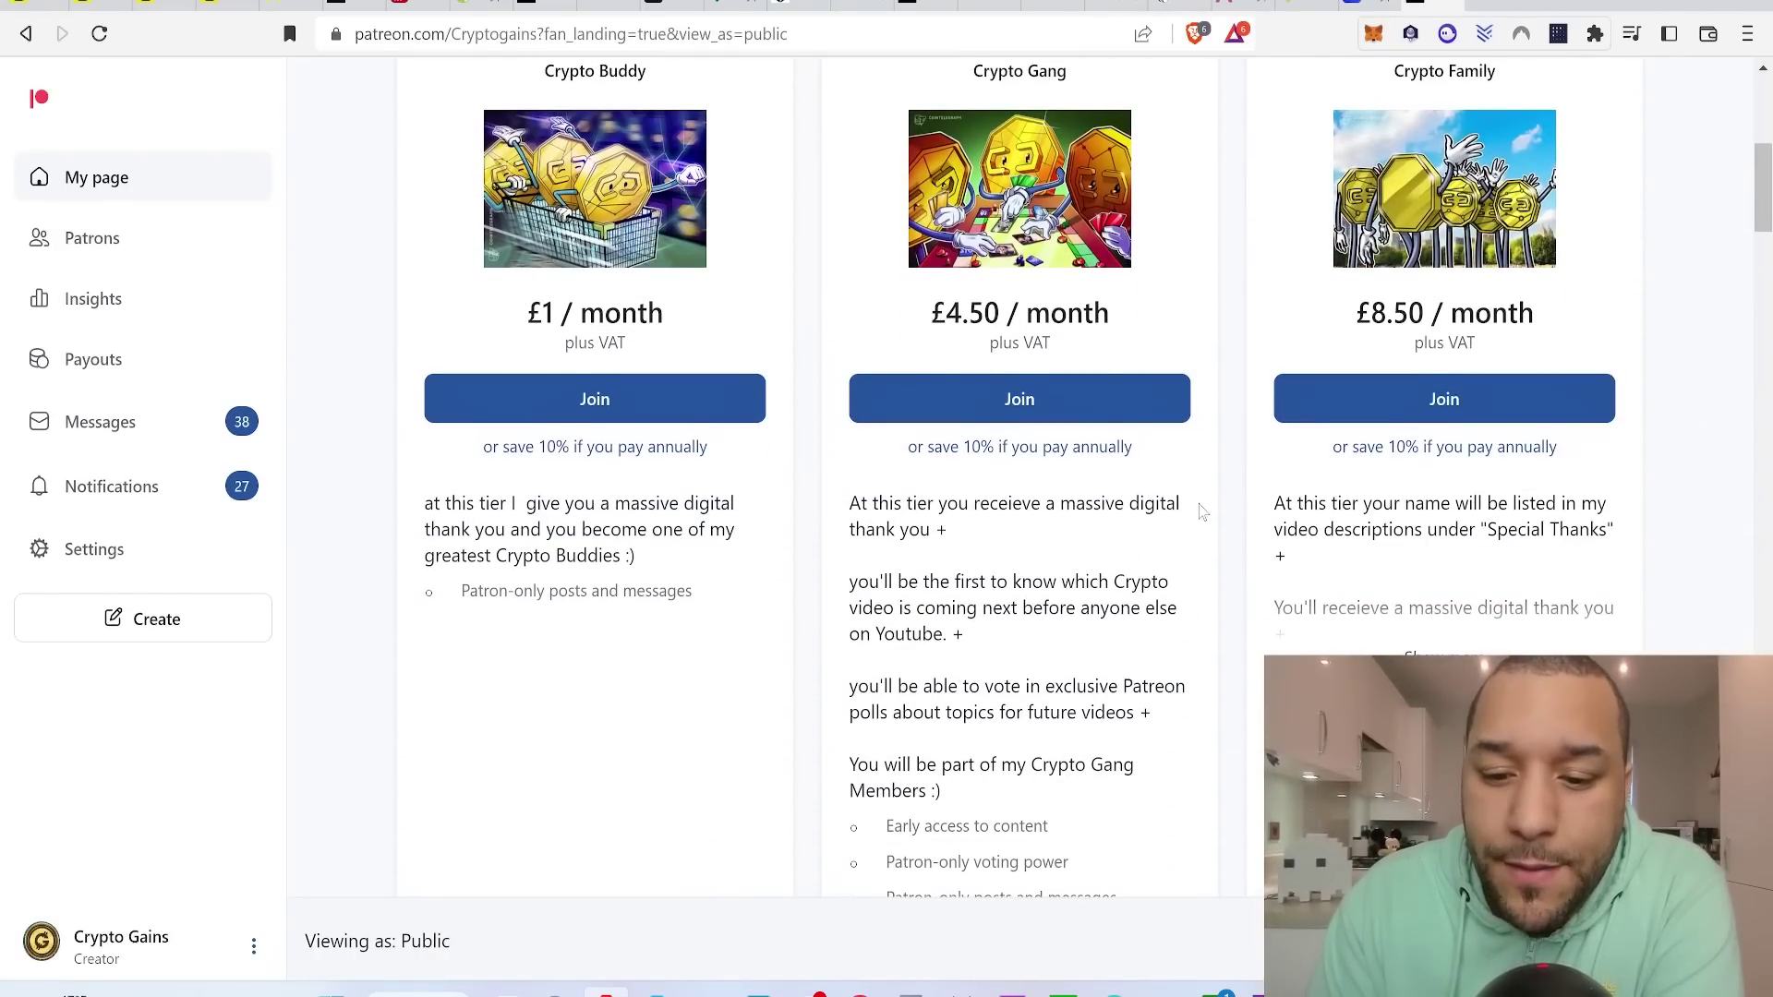
left_click(1016, 819)
scroll(1020, 813, "down", 2)
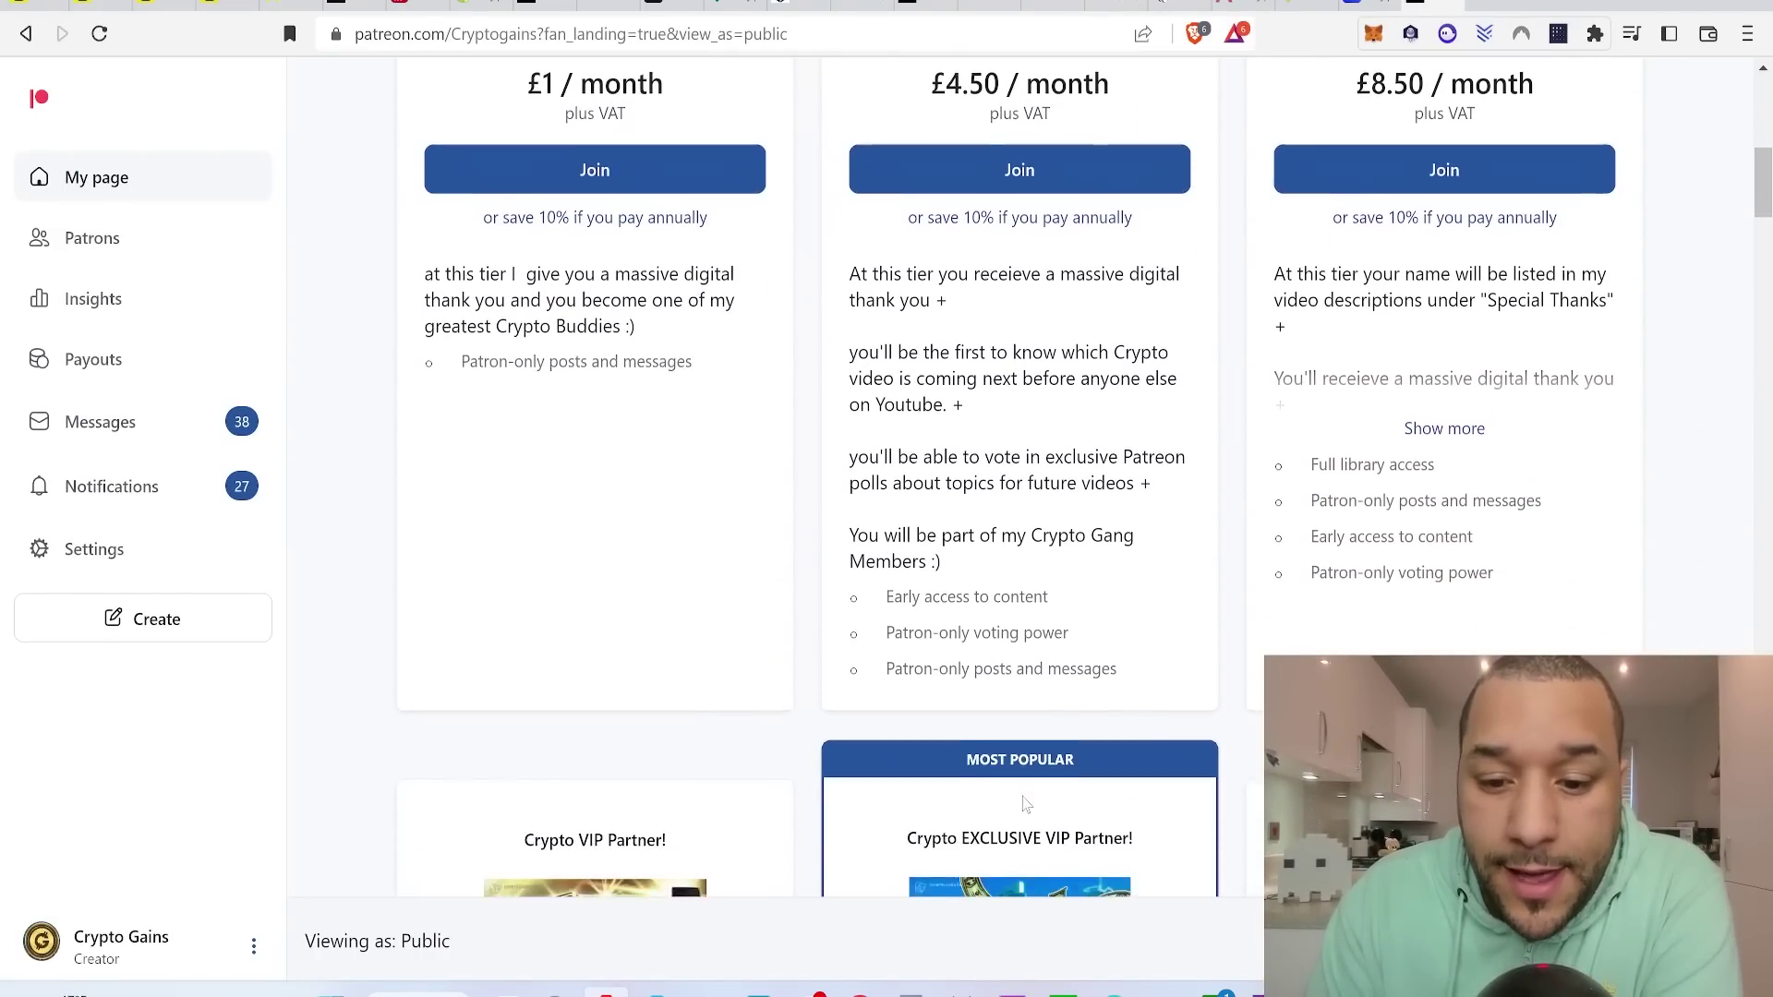
scroll(1022, 804, "down", 1)
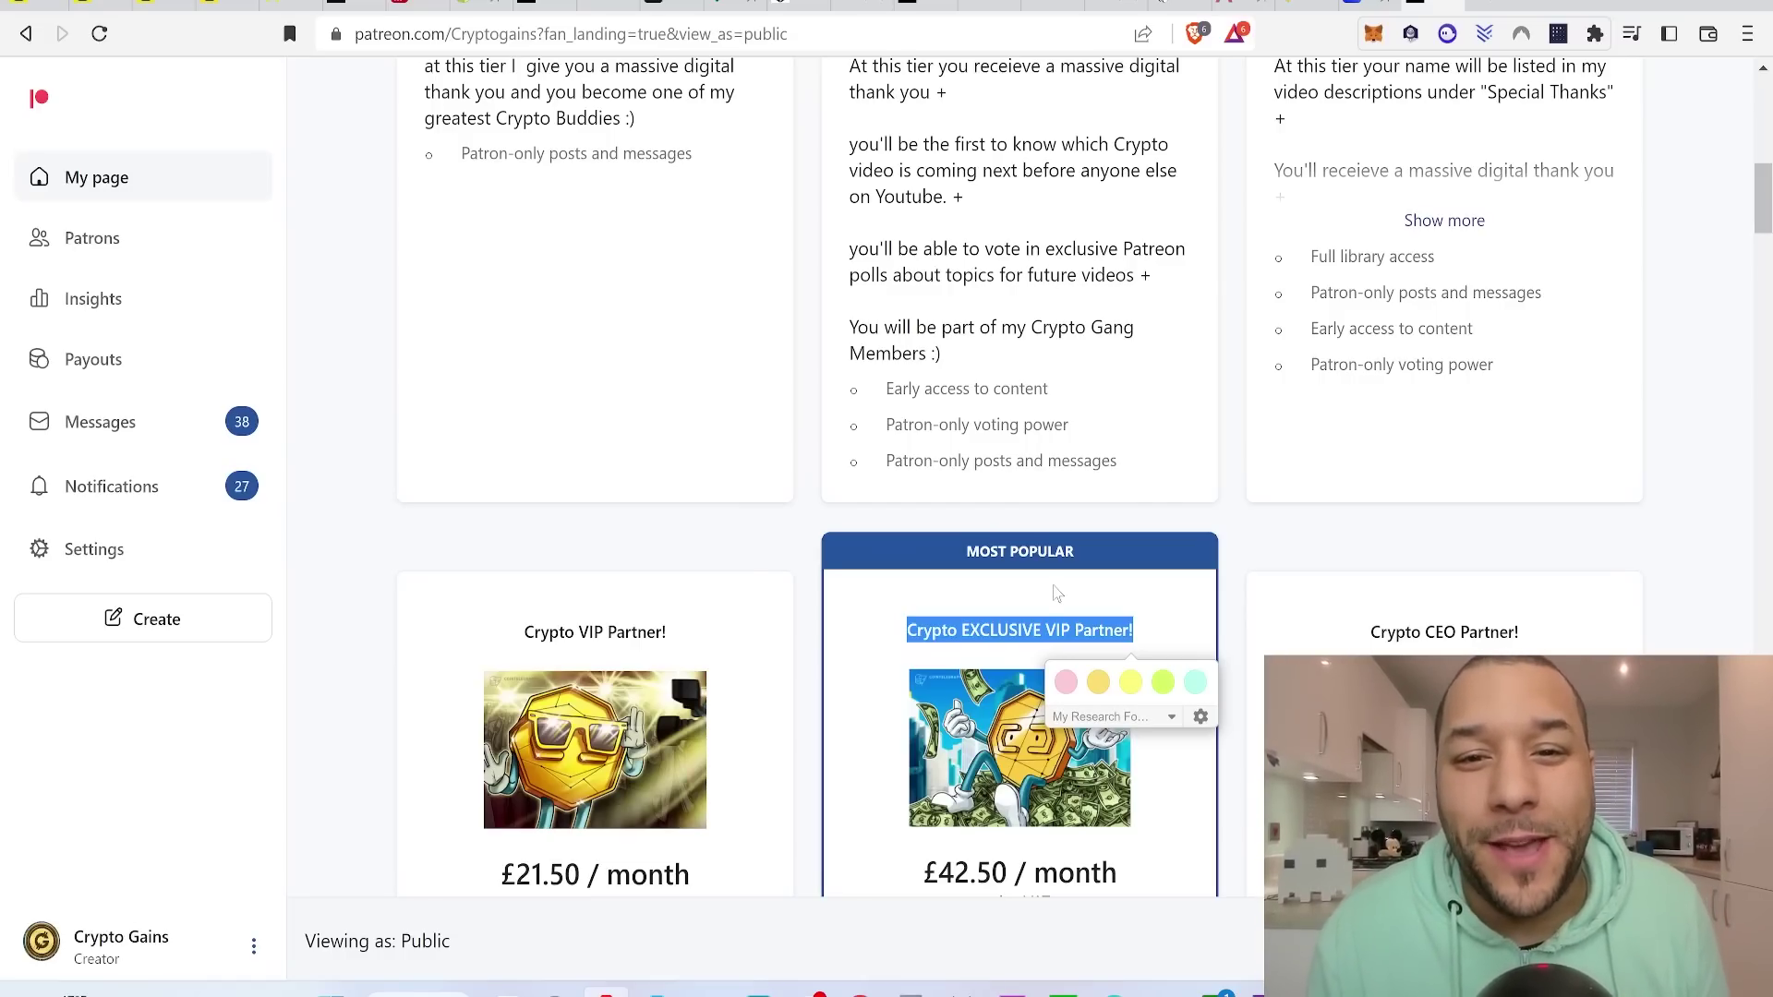
- Open the "SUPER ALERTS! It Just Gets Better & Better :)" Patreon post in a new tab
left_click(1497, 4)
type("super")
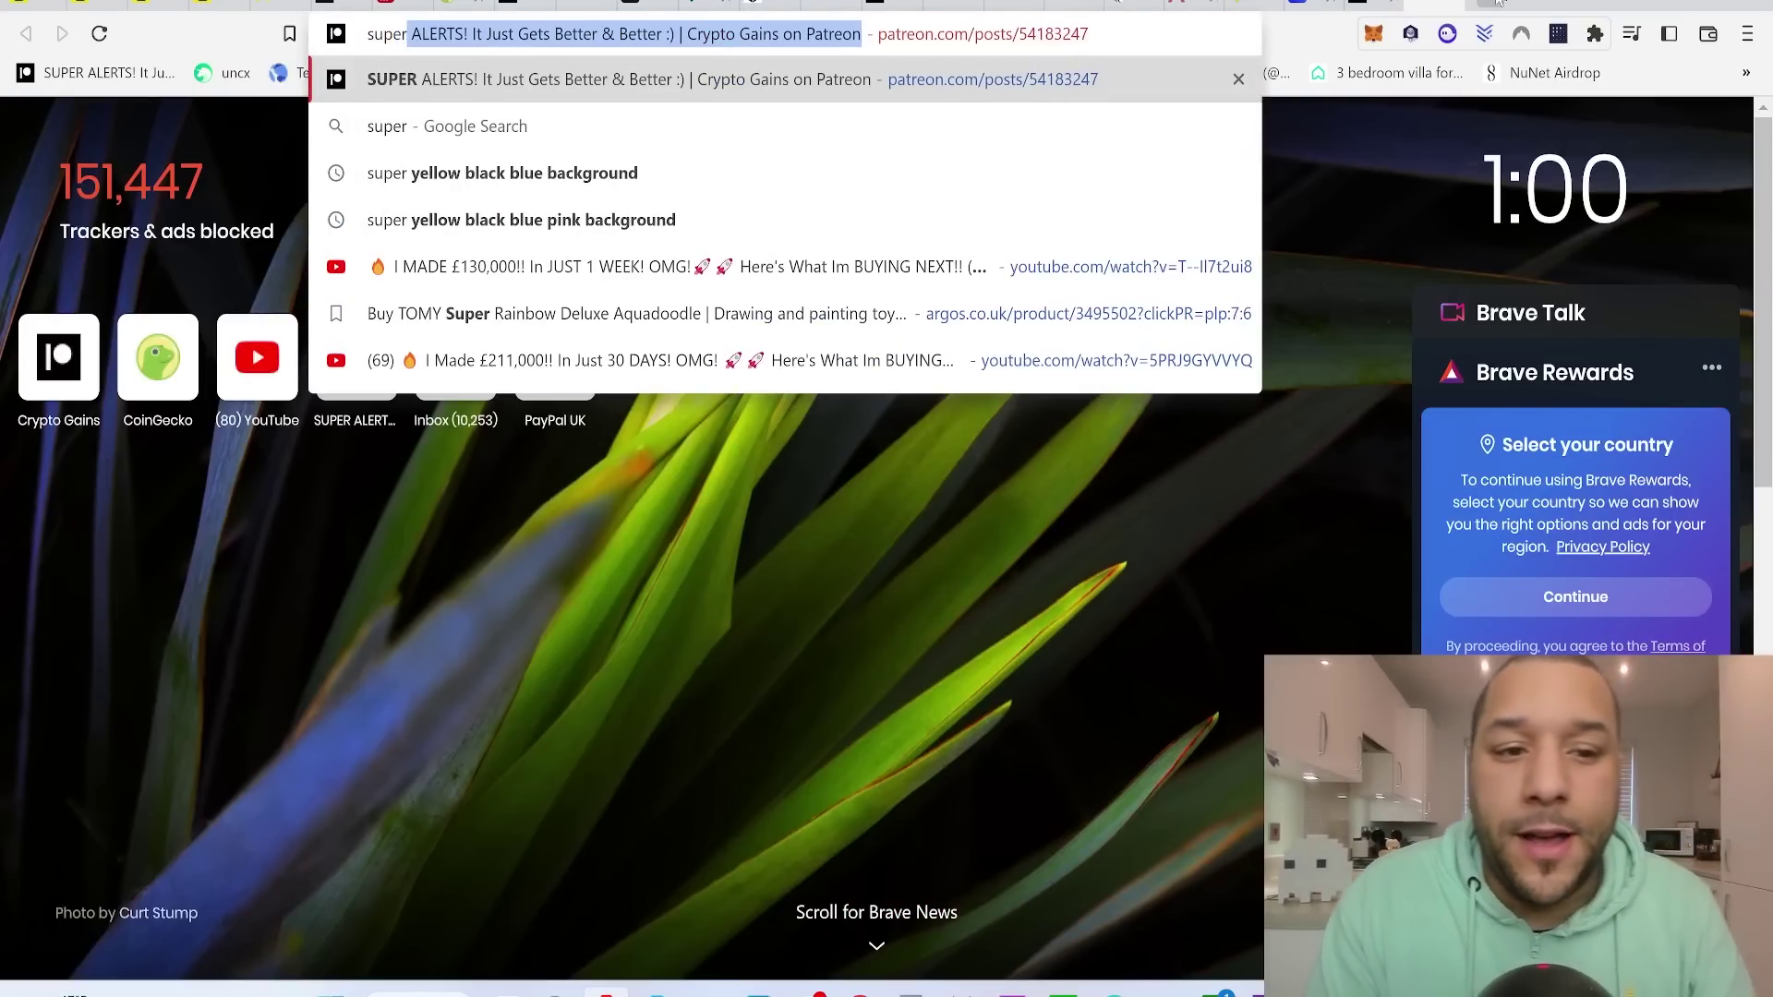
key("Return")
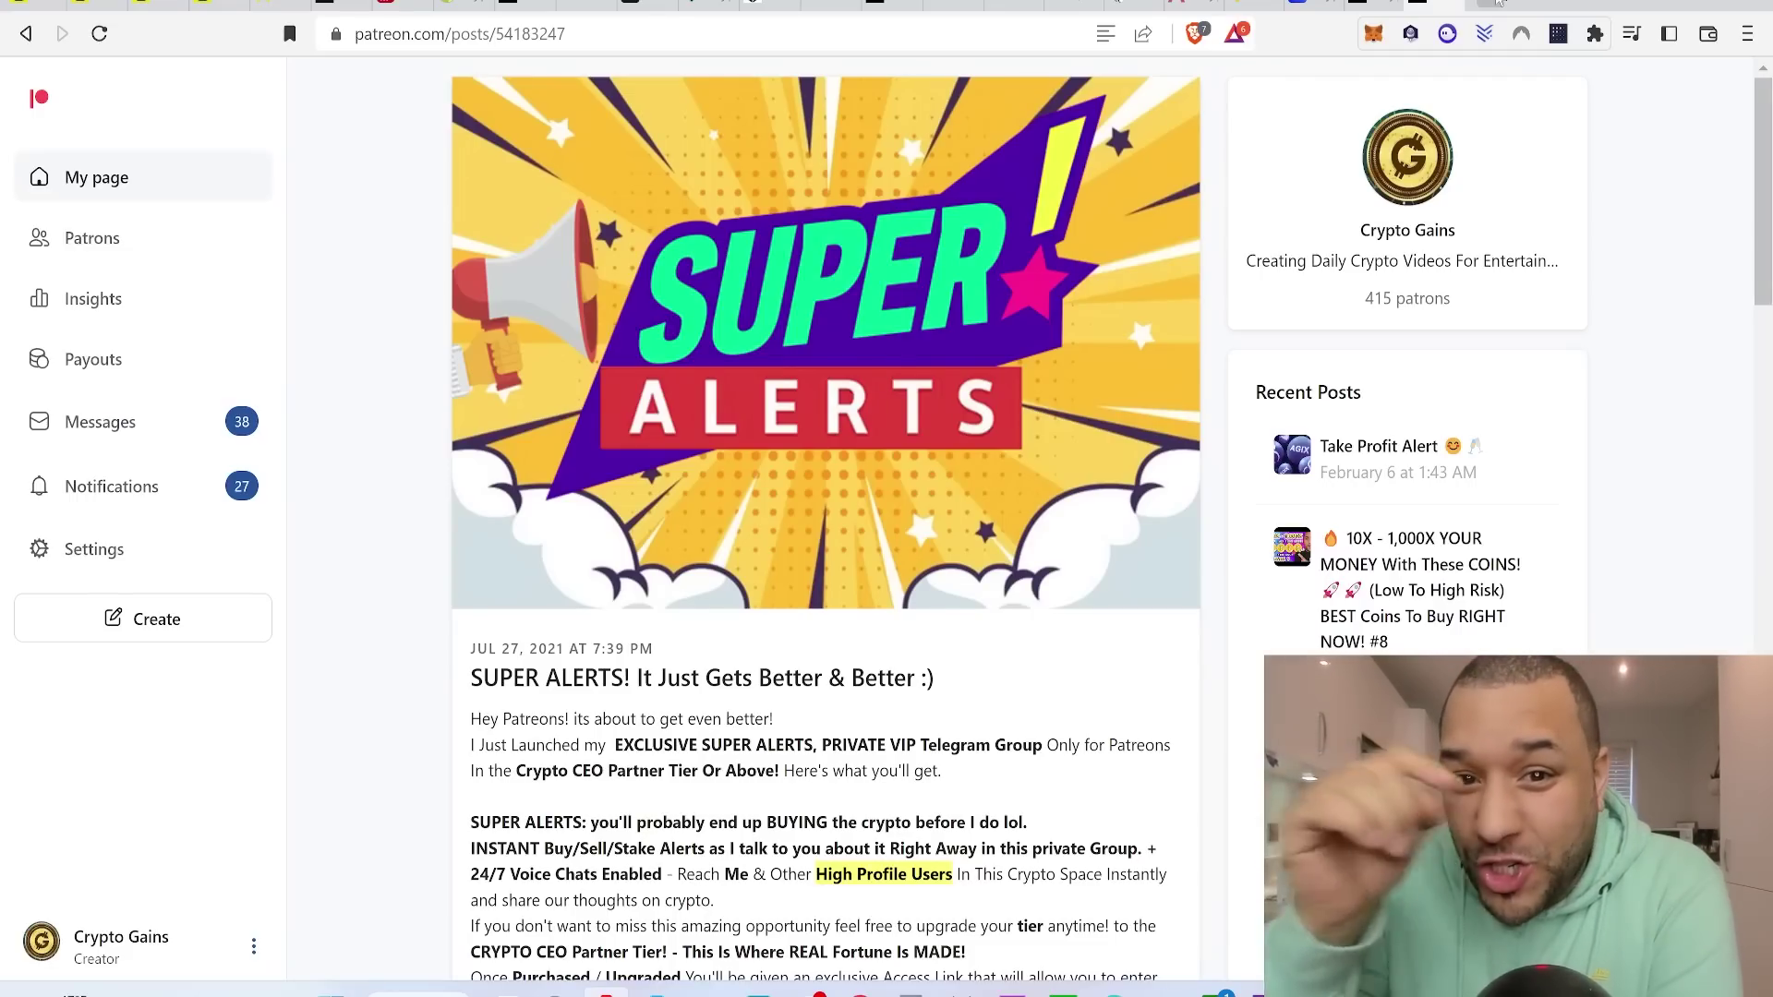
- View the Crypto Gains YouTube channel page with the sidebar collapsed, and return to the SUPER ALERTS Patreon post
left_click(1071, 5)
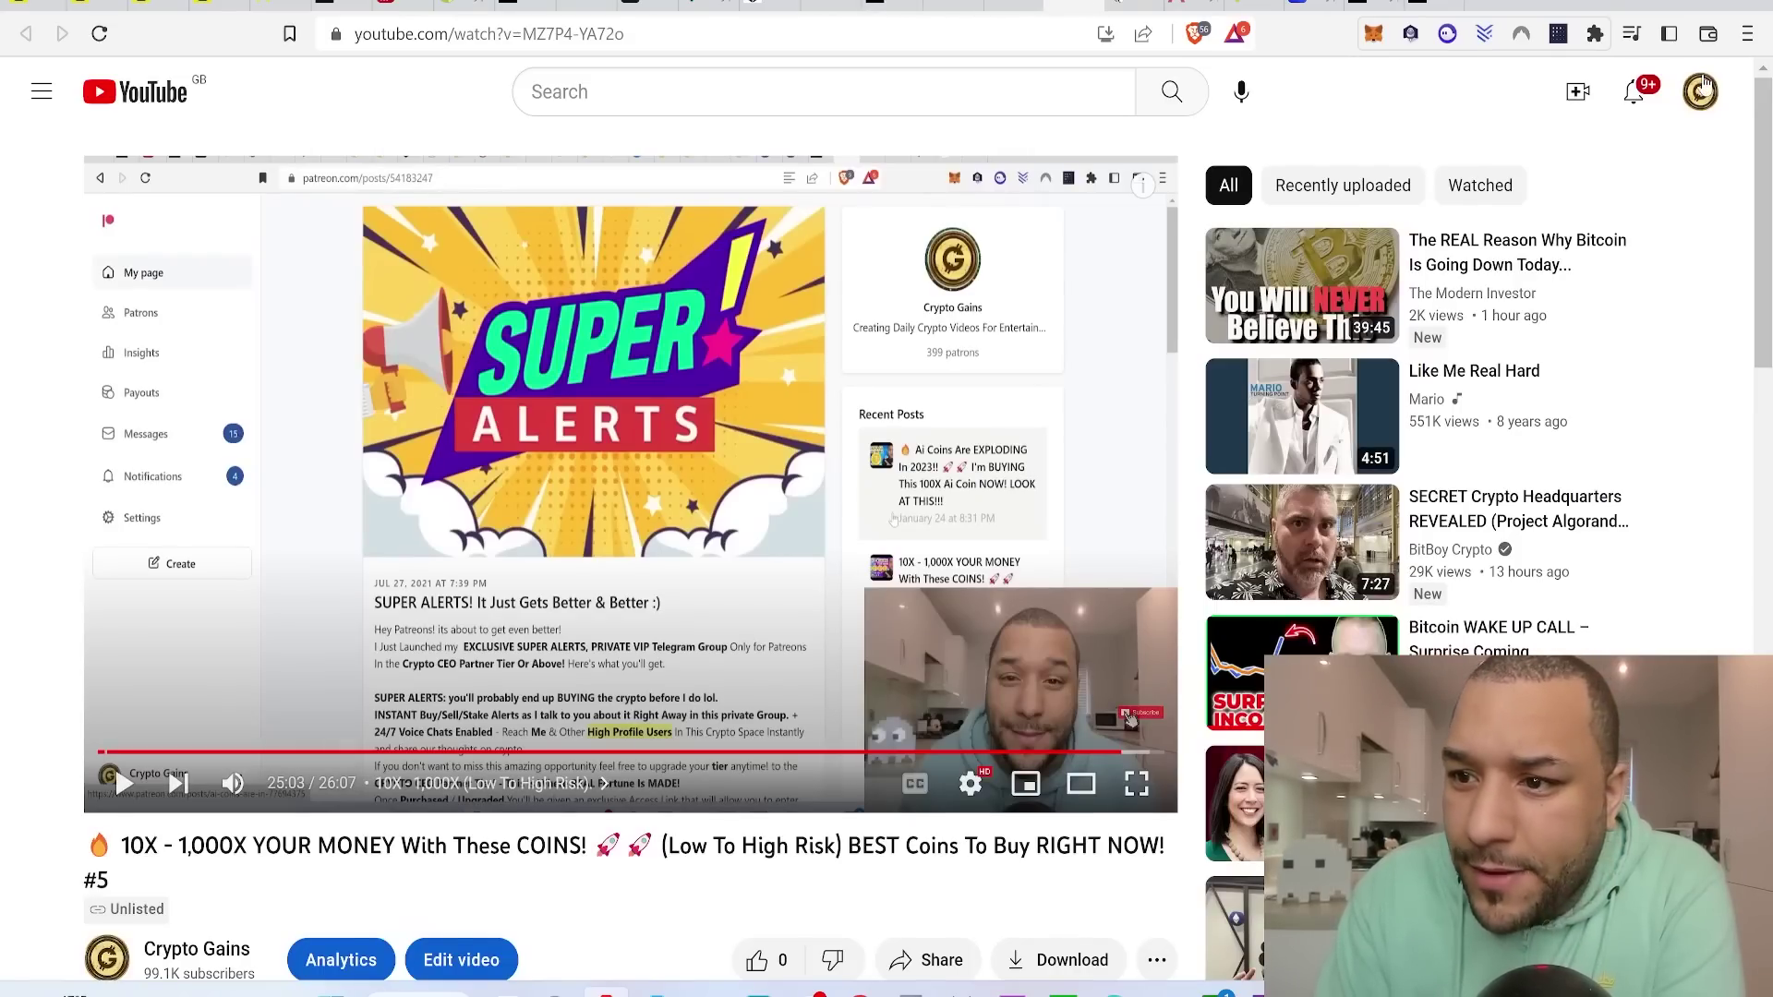
left_click(1700, 90)
left_click(1422, 234)
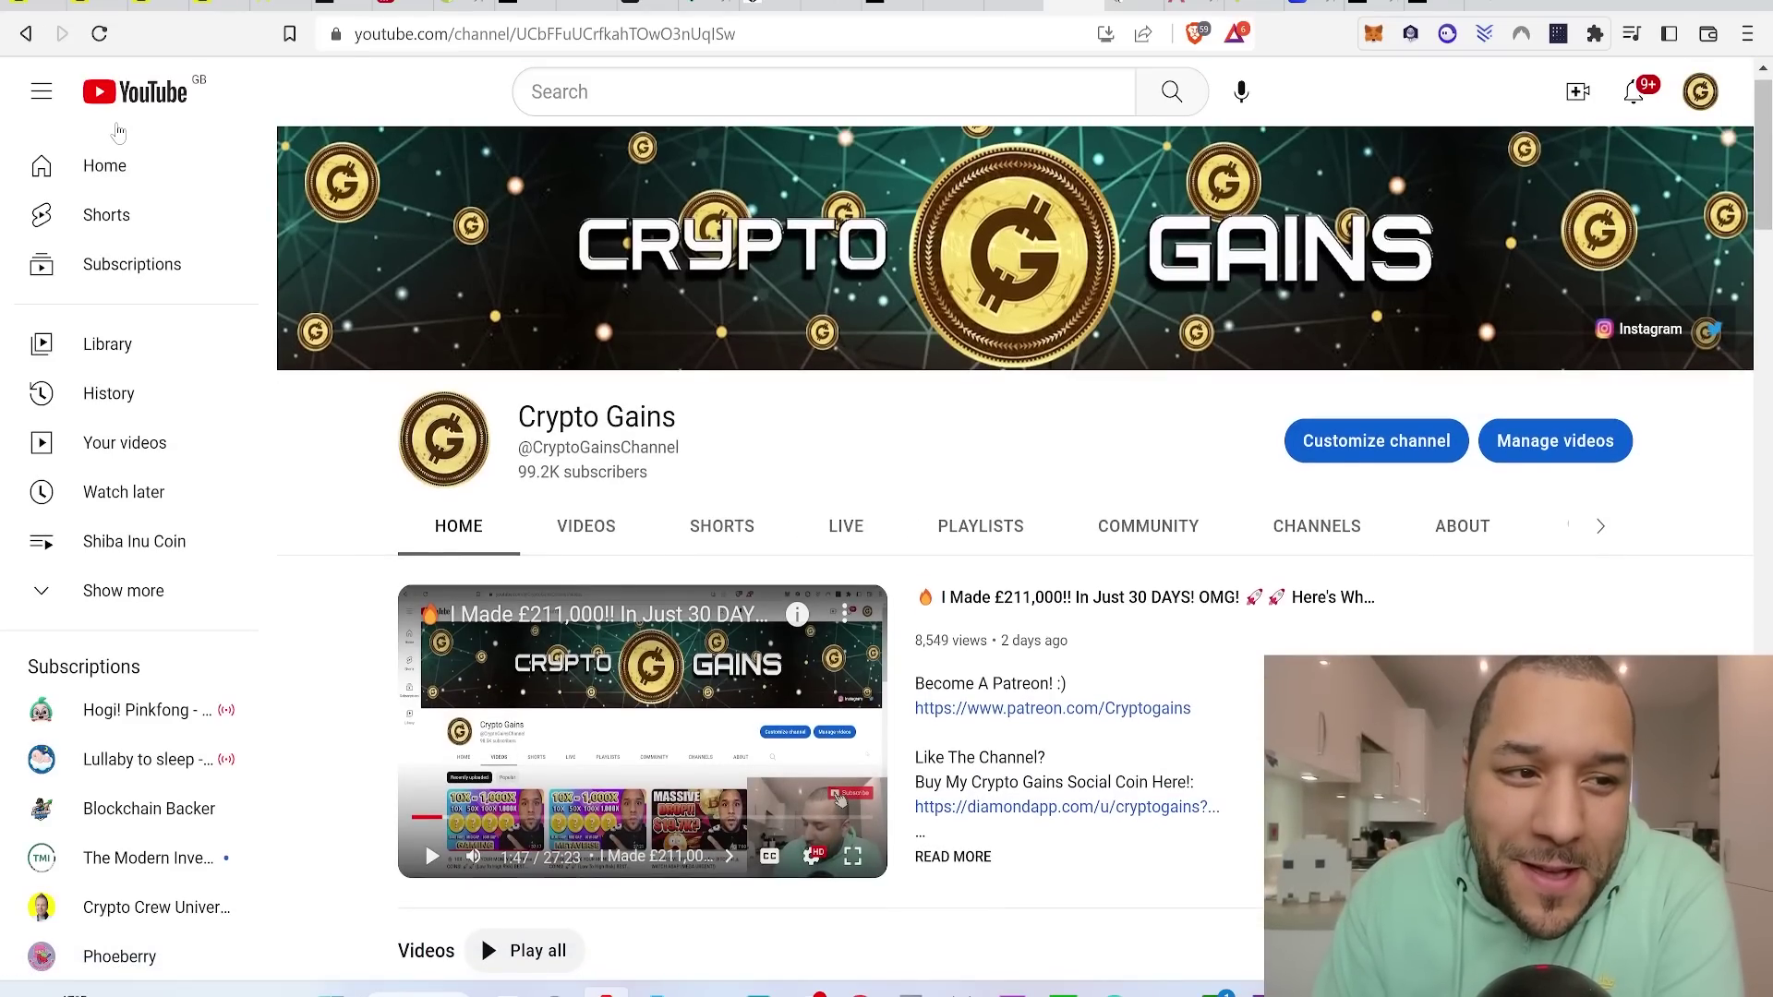
left_click(42, 92)
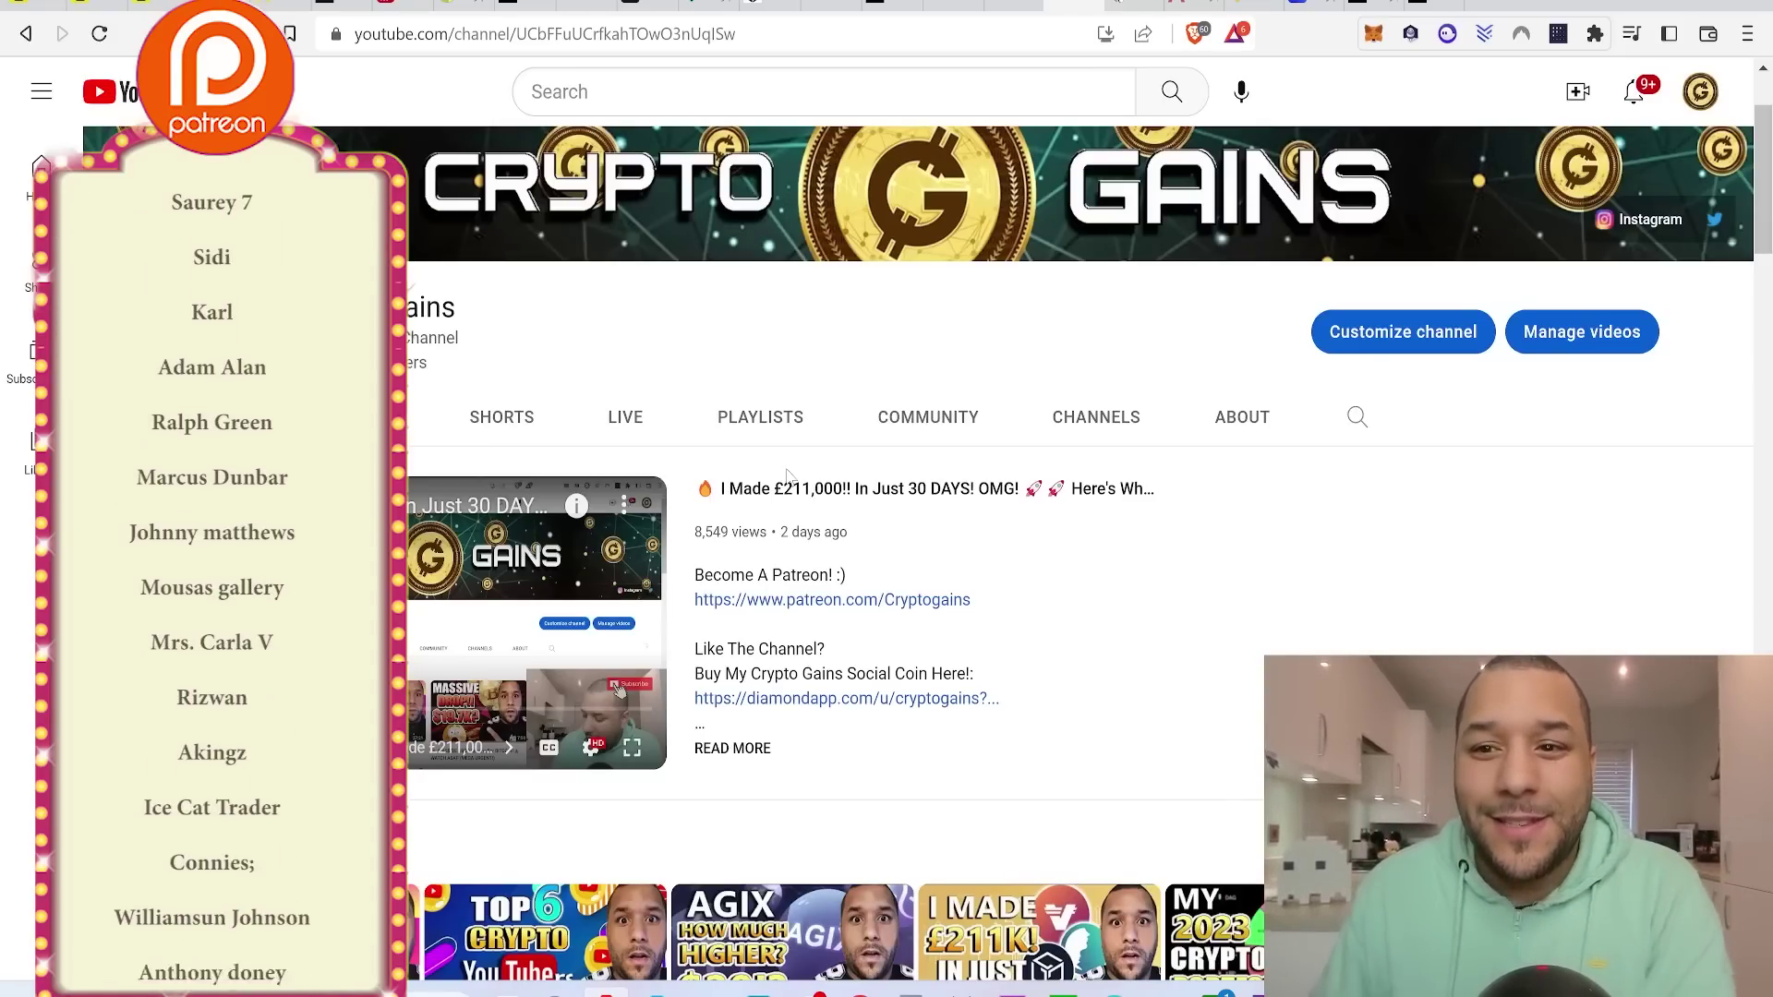
left_click(1470, 5)
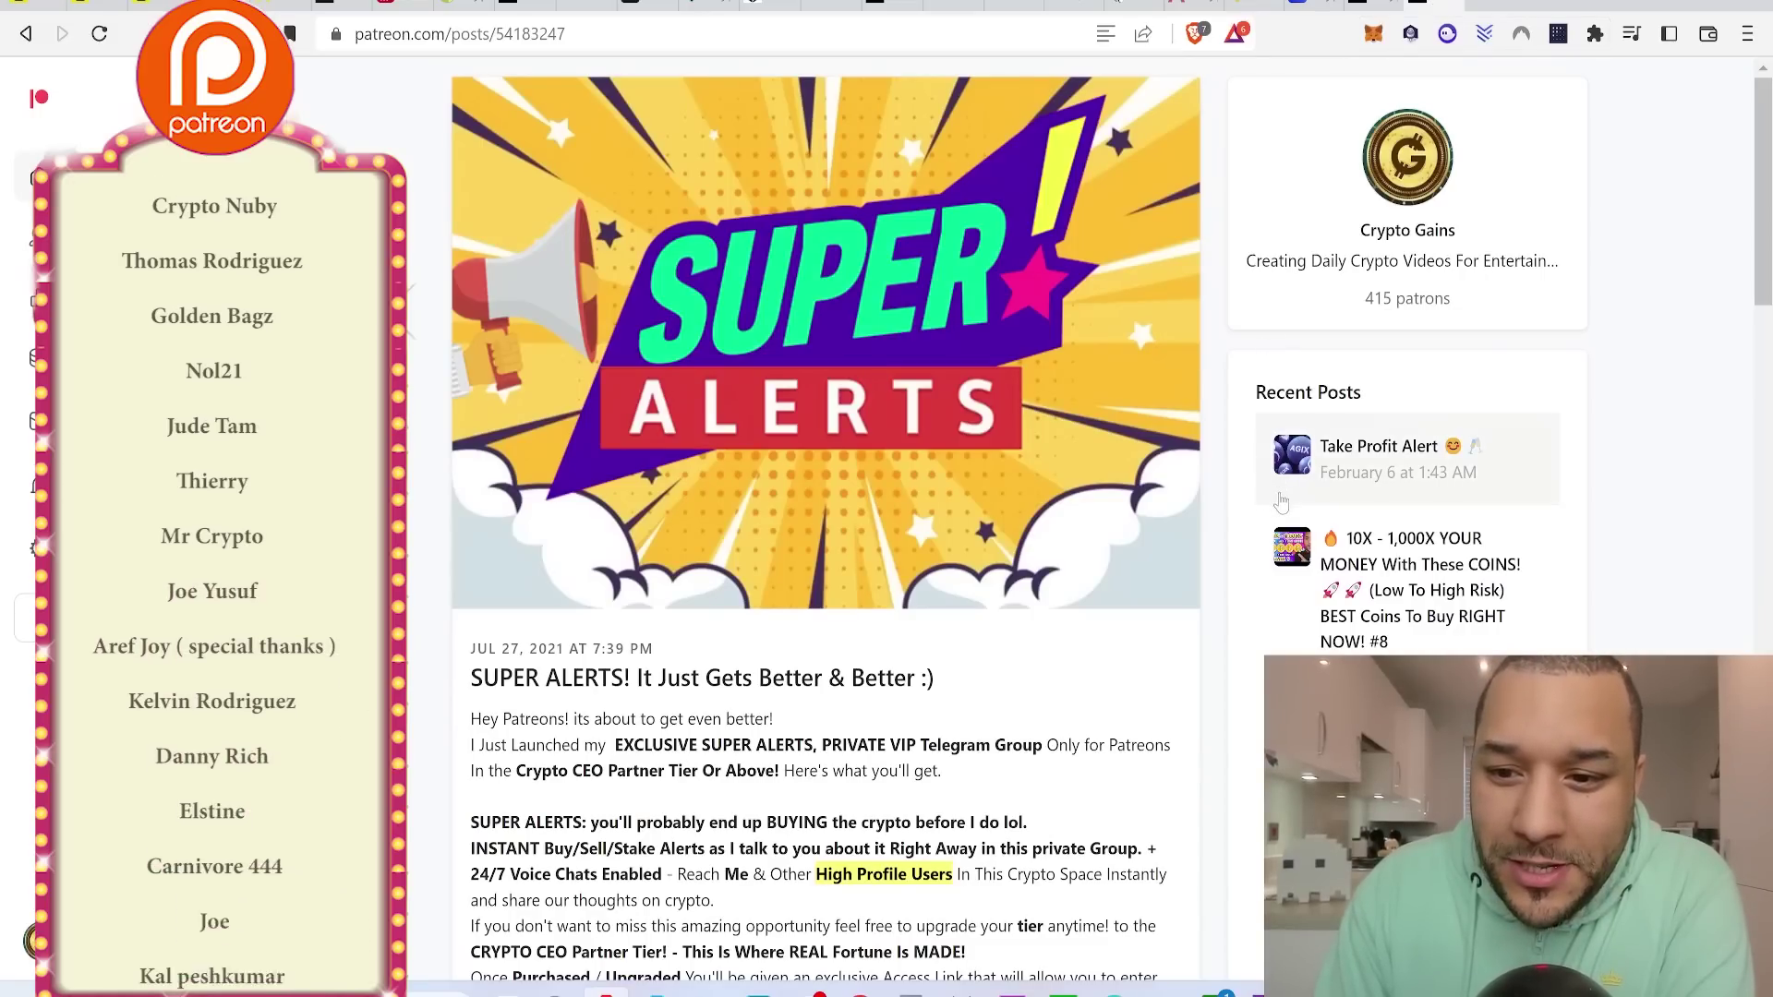